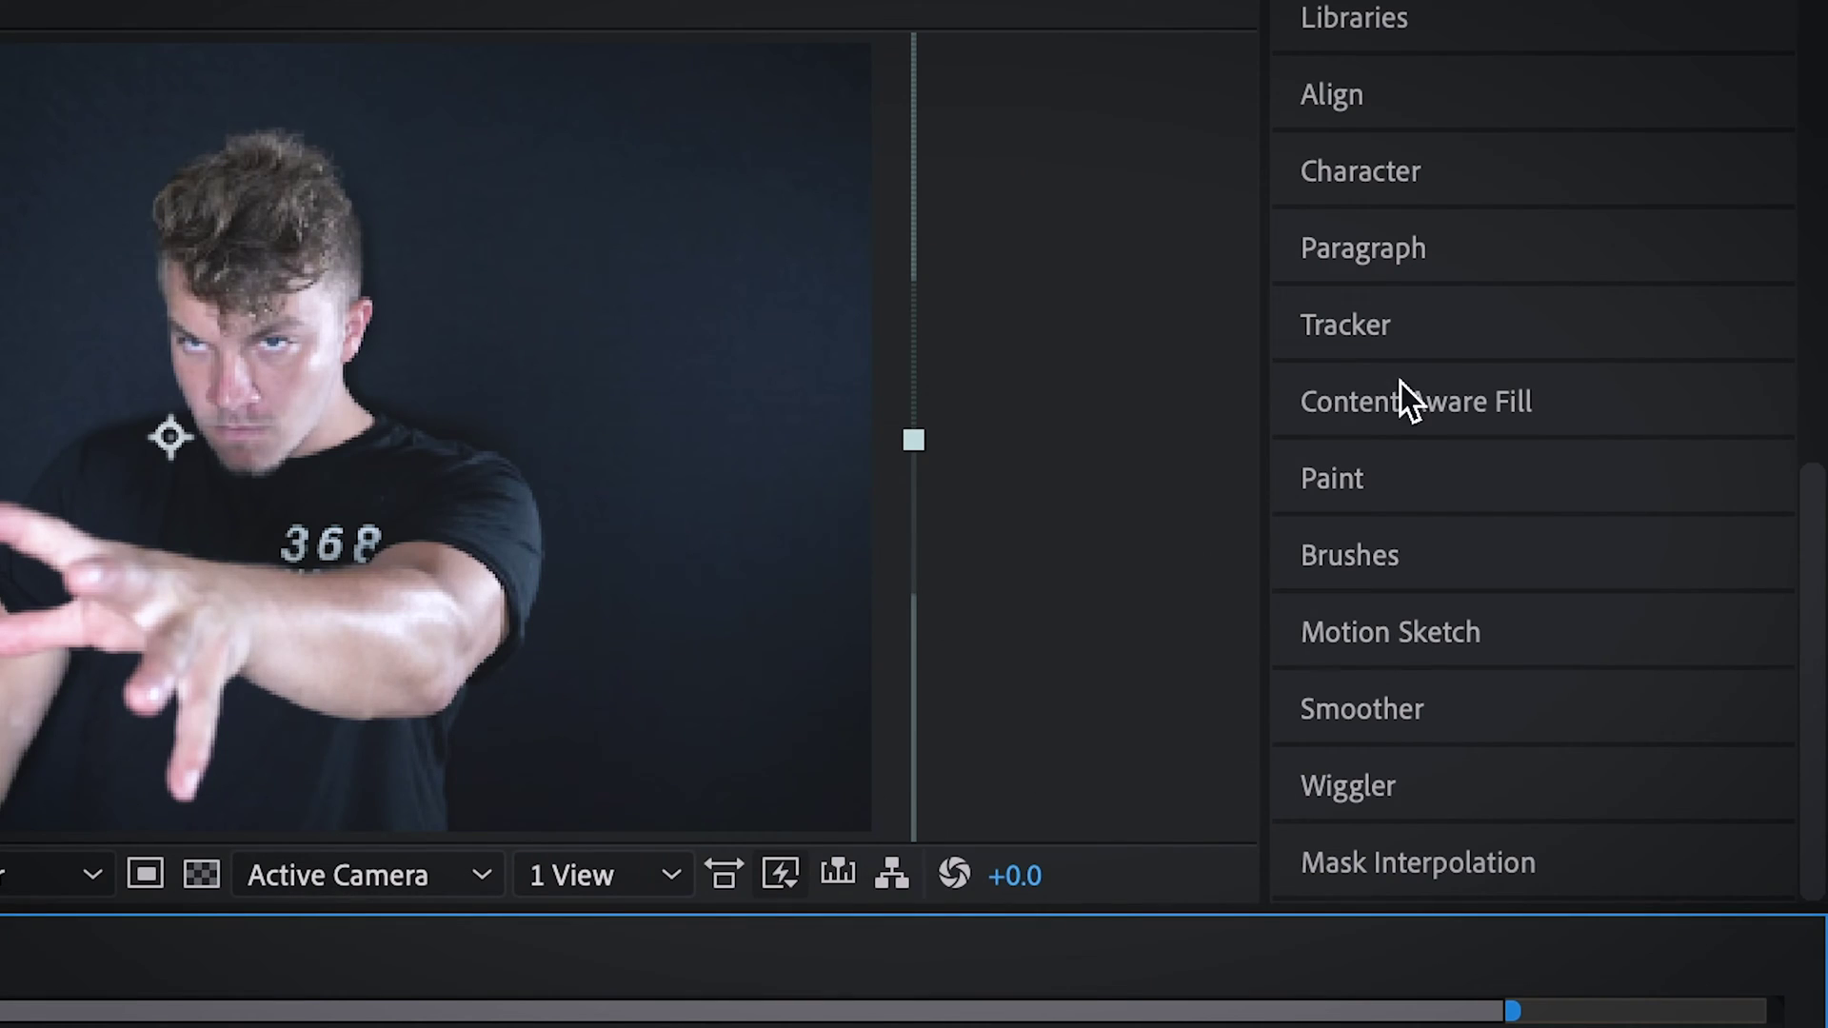
# Step: Track C0389.MP4 with Track Point 1's search and feature boxes enlarged, analyzing forward
pyautogui.click(1371, 345)
pyautogui.click(1417, 484)
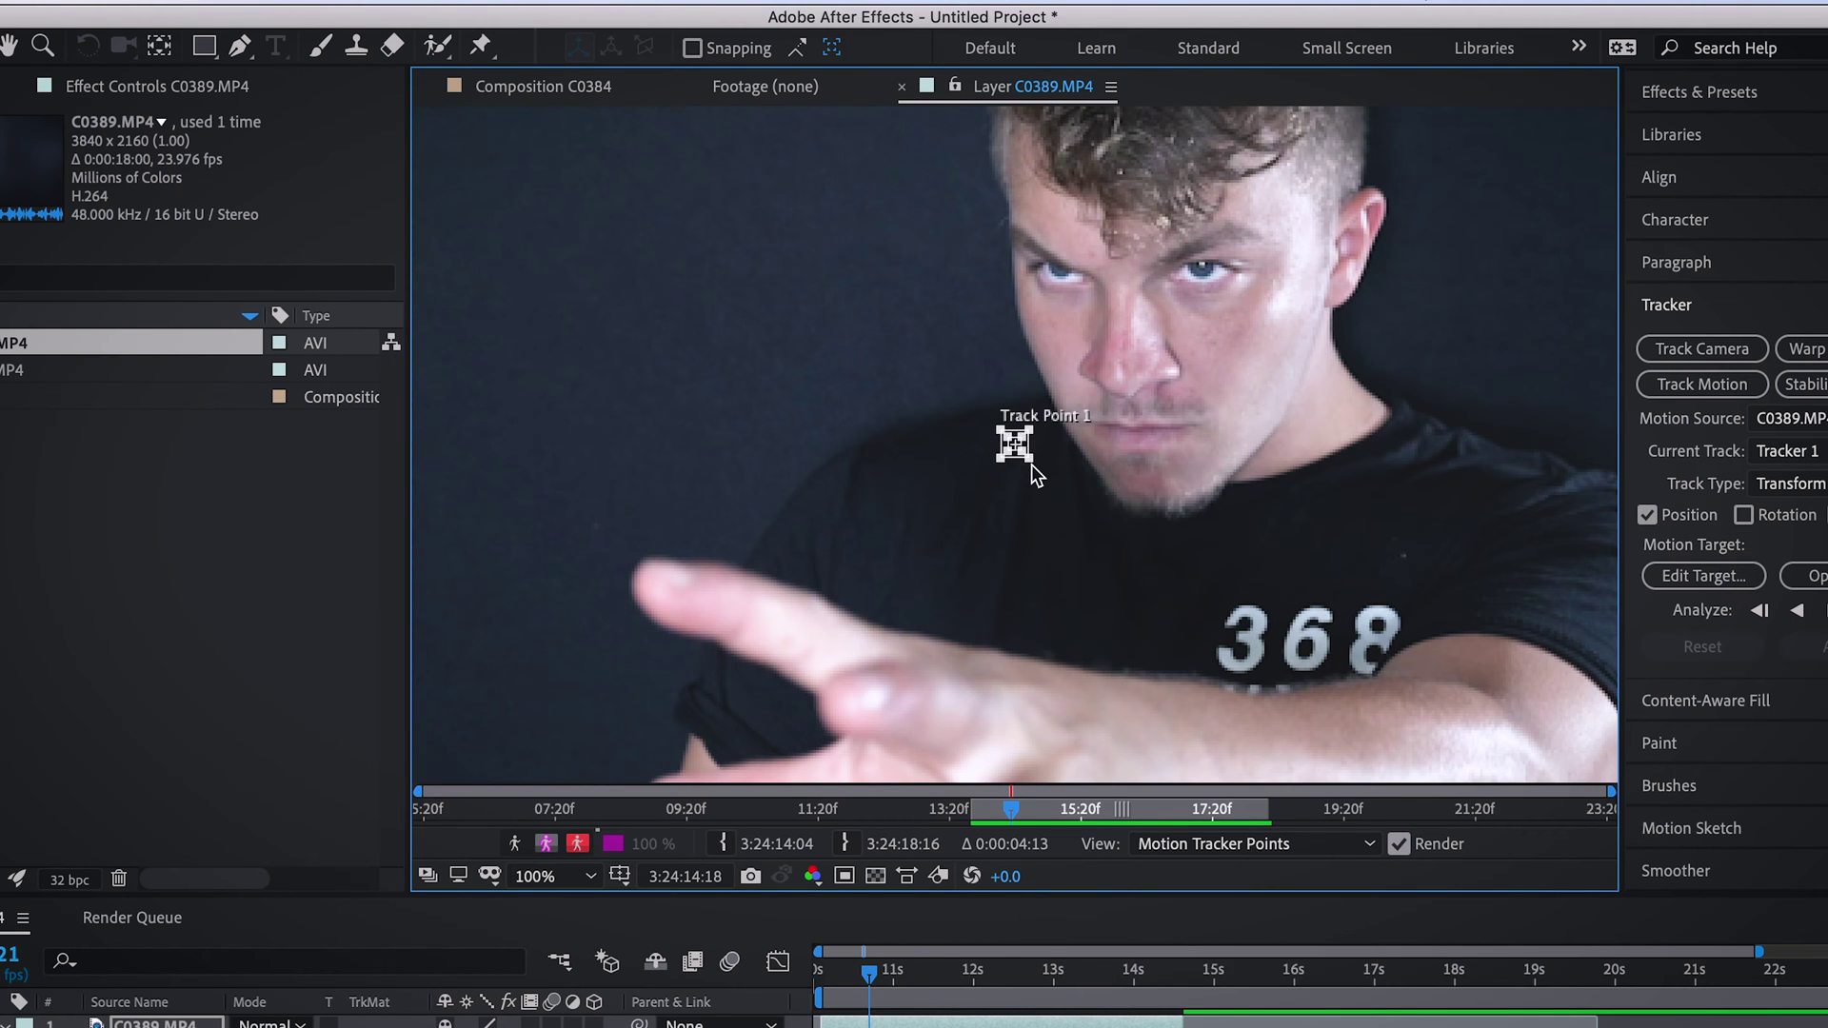
pyautogui.moveTo(1032, 465)
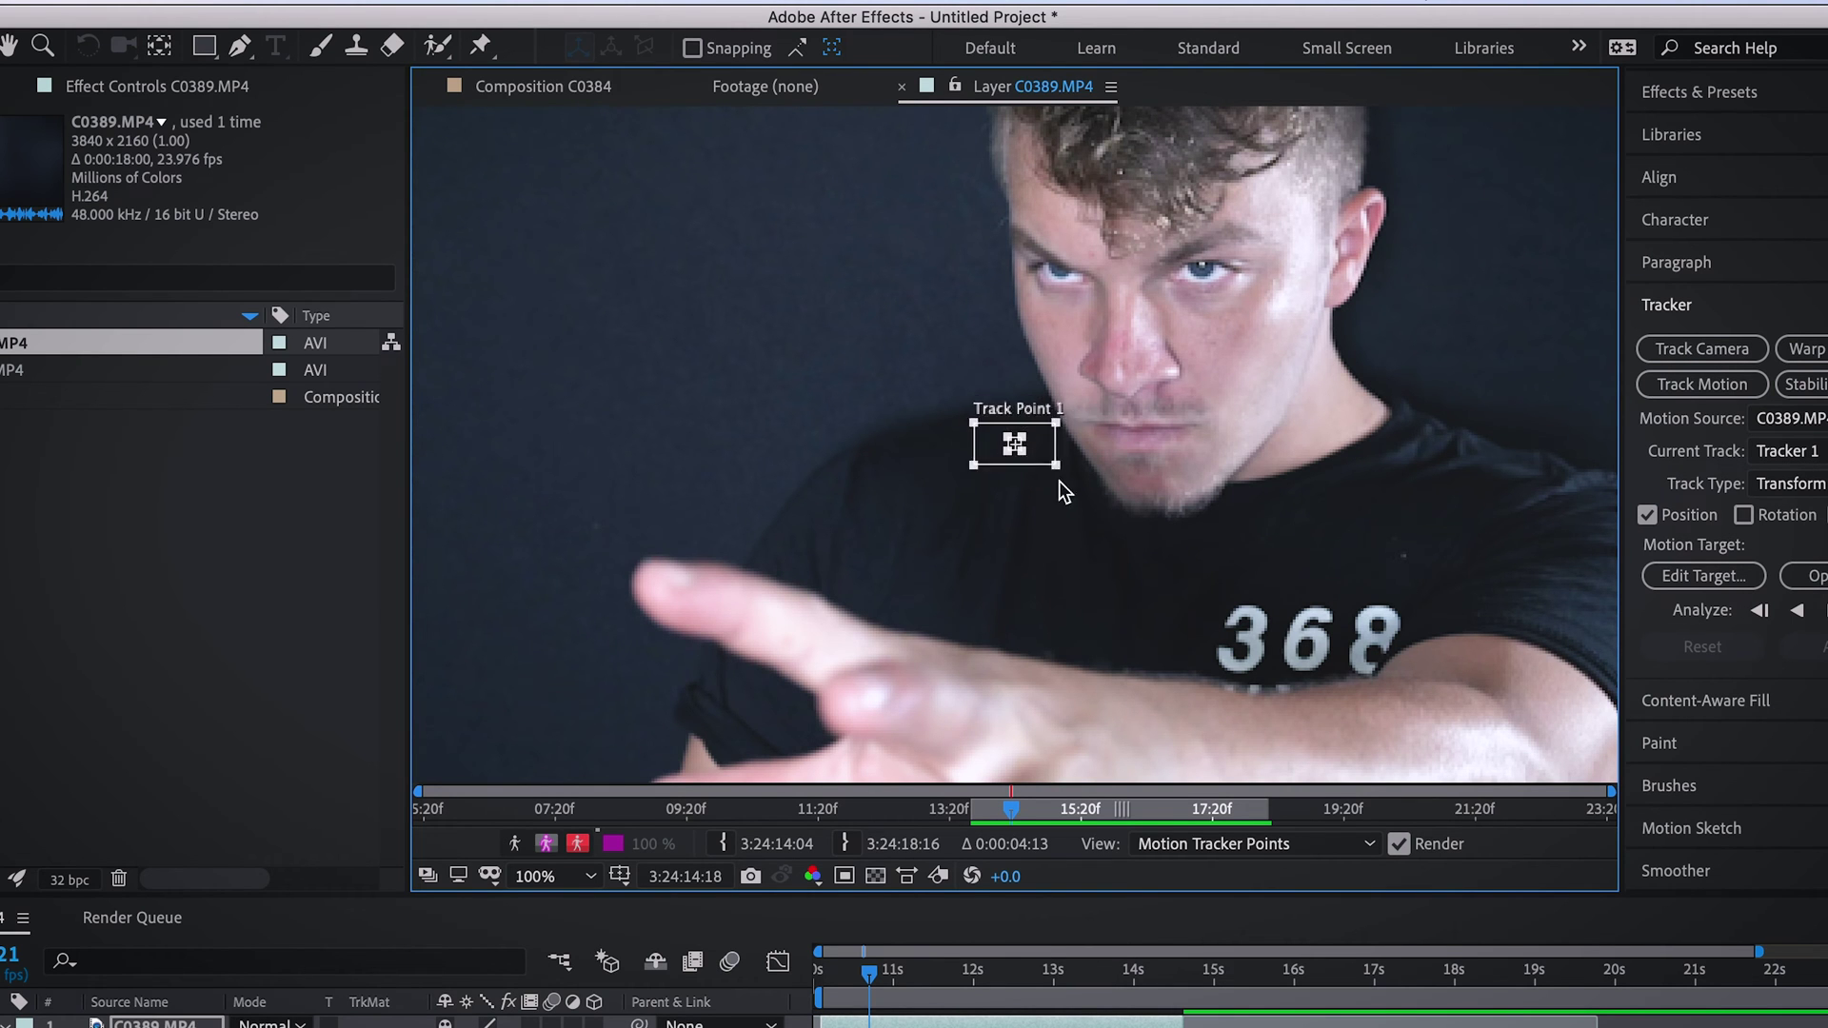
pyautogui.moveTo(1057, 466); pyautogui.dragTo(746, 674)
pyautogui.moveTo(695, 614)
pyautogui.mouseDown()
pyautogui.moveTo(716, 643)
pyautogui.moveTo(695, 581)
pyautogui.mouseUp()
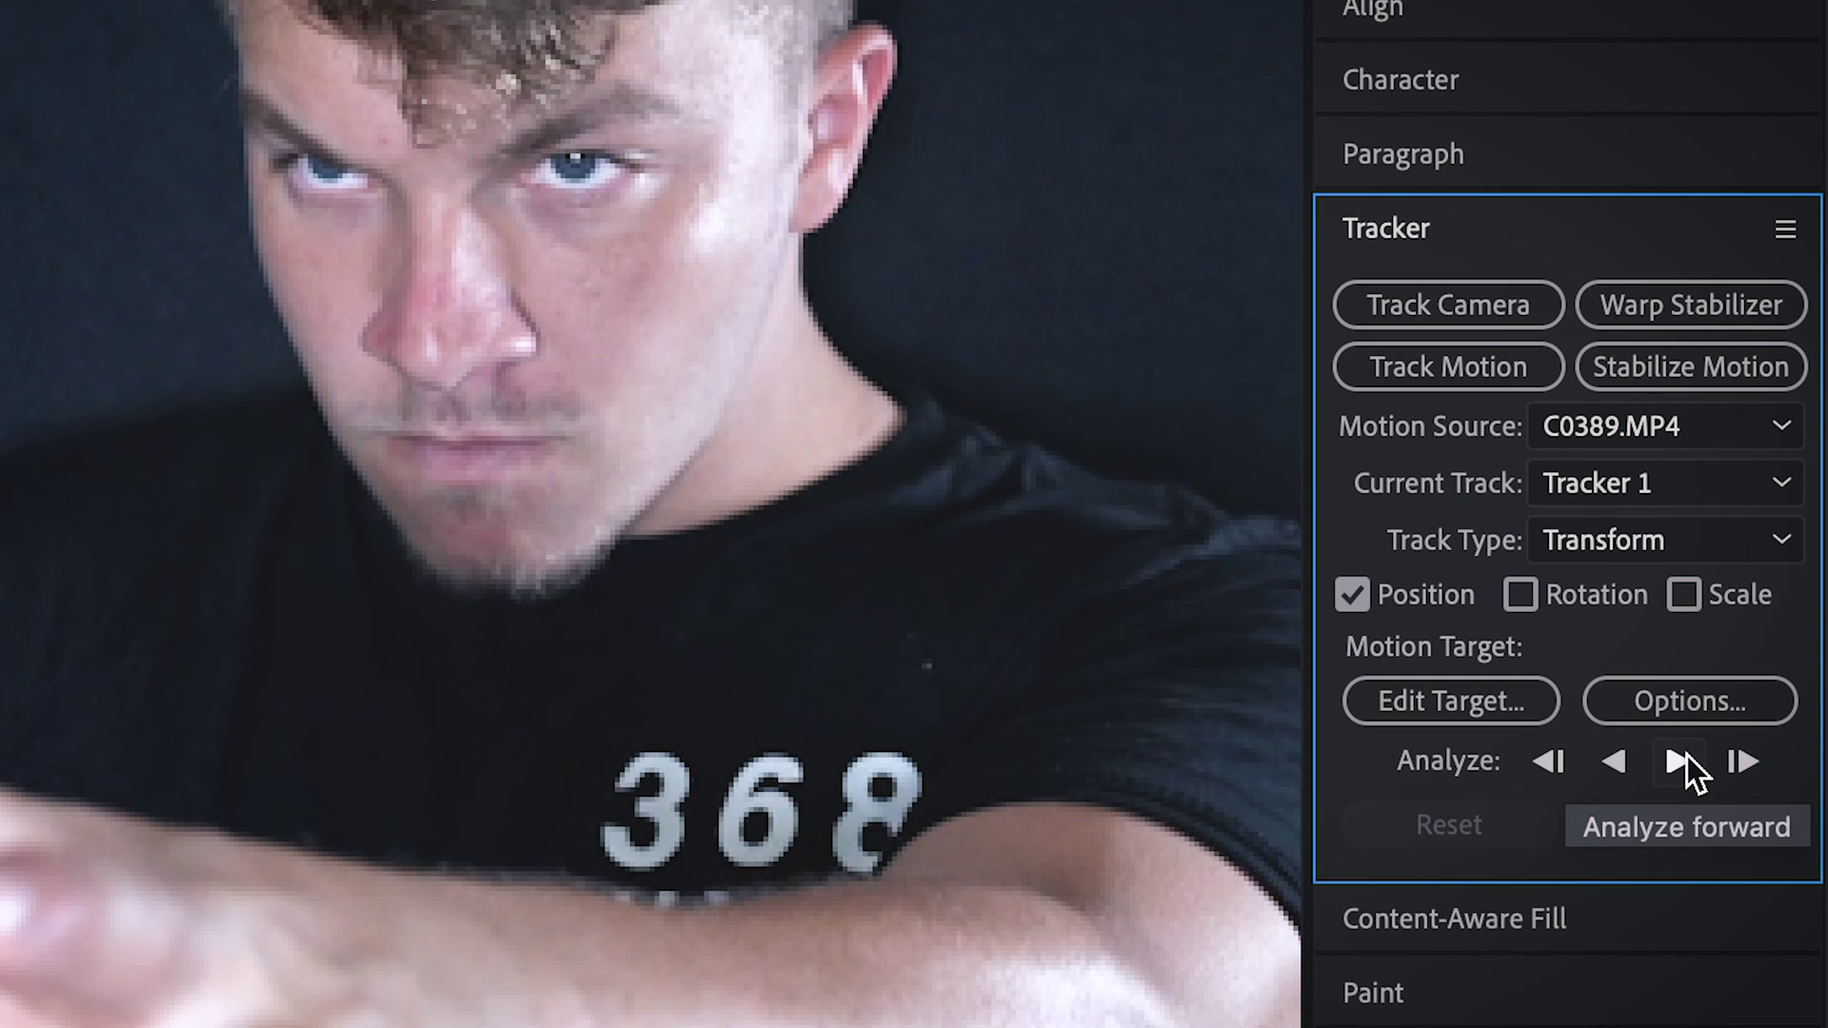
pyautogui.click(1683, 759)
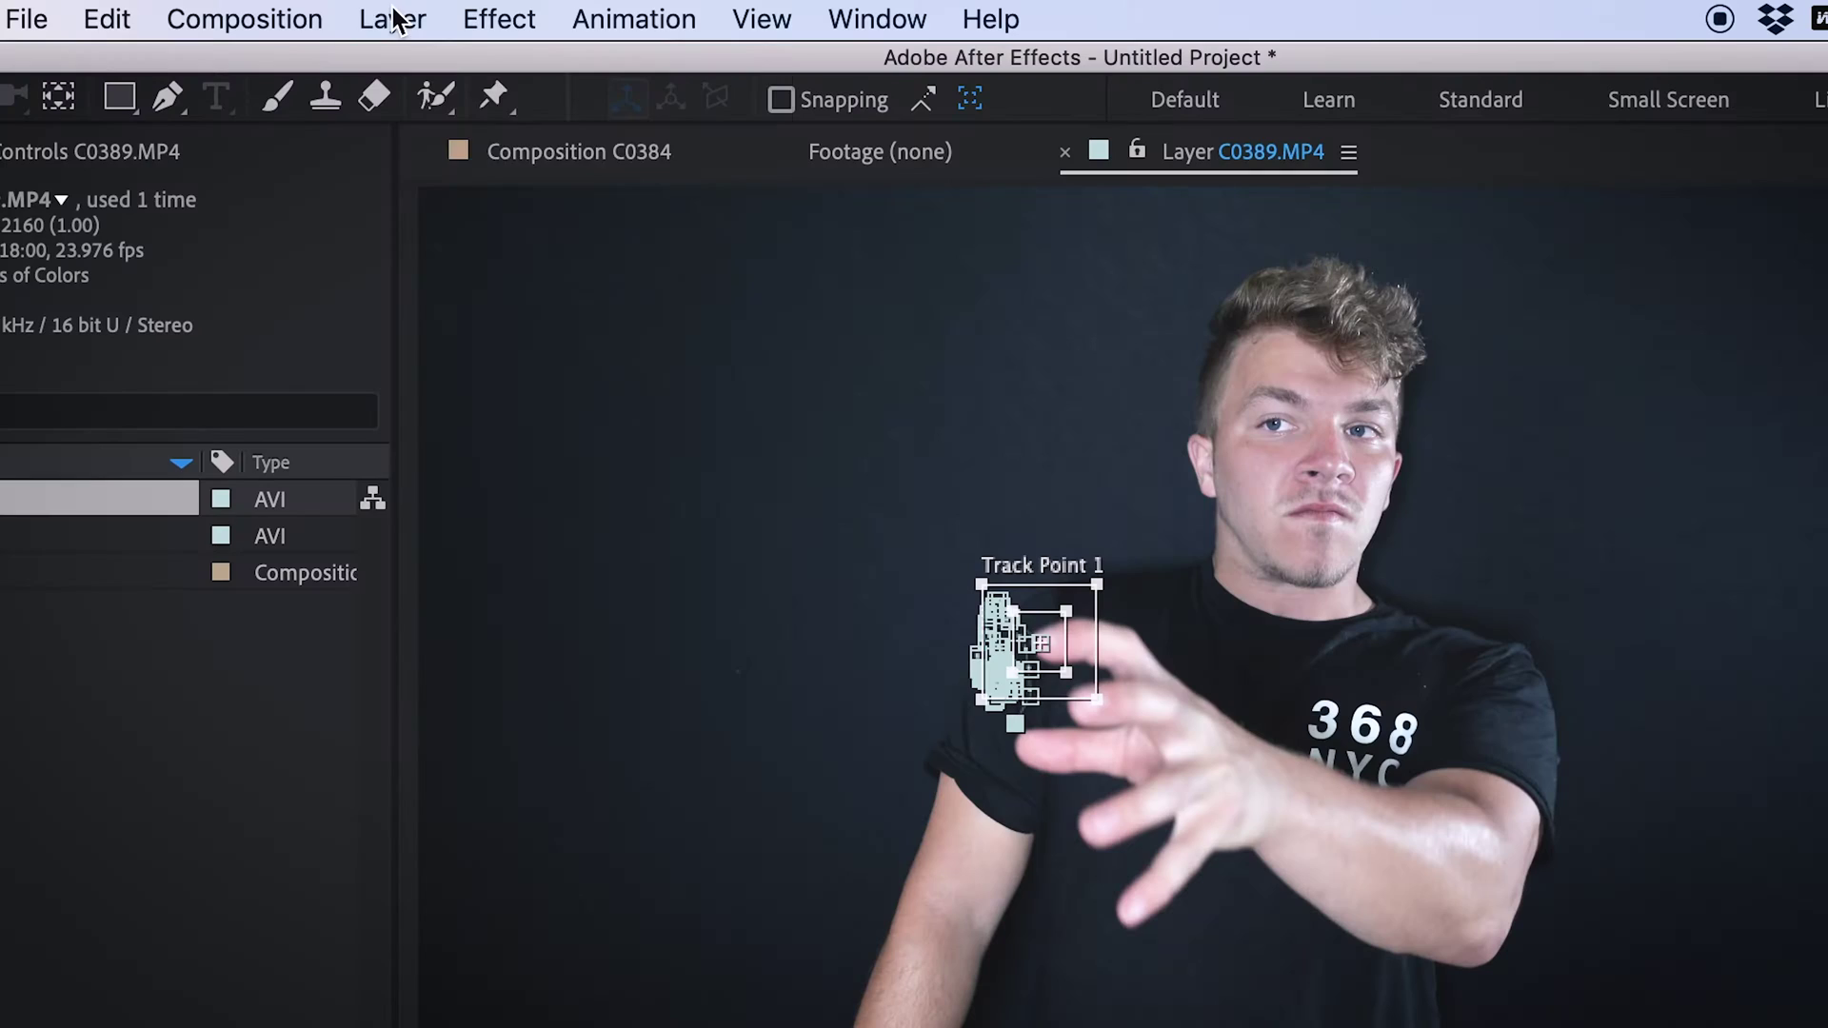
# Step: Create a new null object layer
pyautogui.click(393, 17)
pyautogui.moveTo(408, 62)
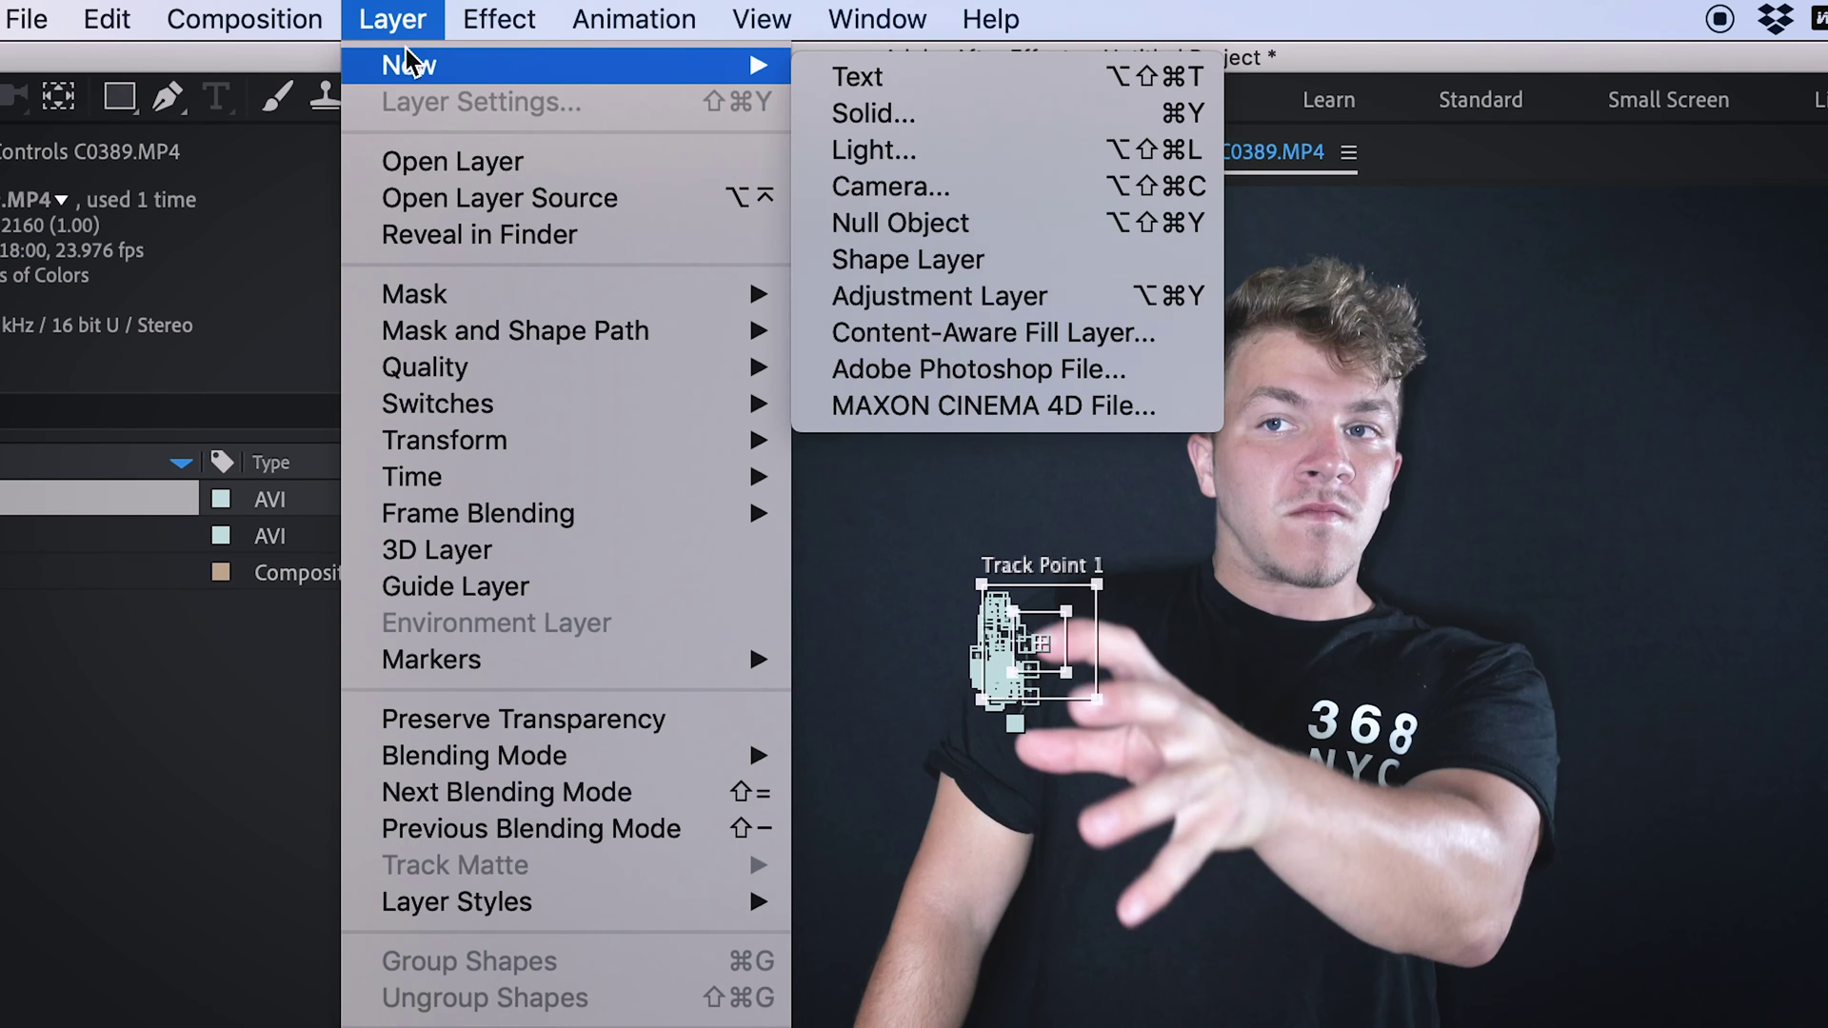
pyautogui.click(1081, 234)
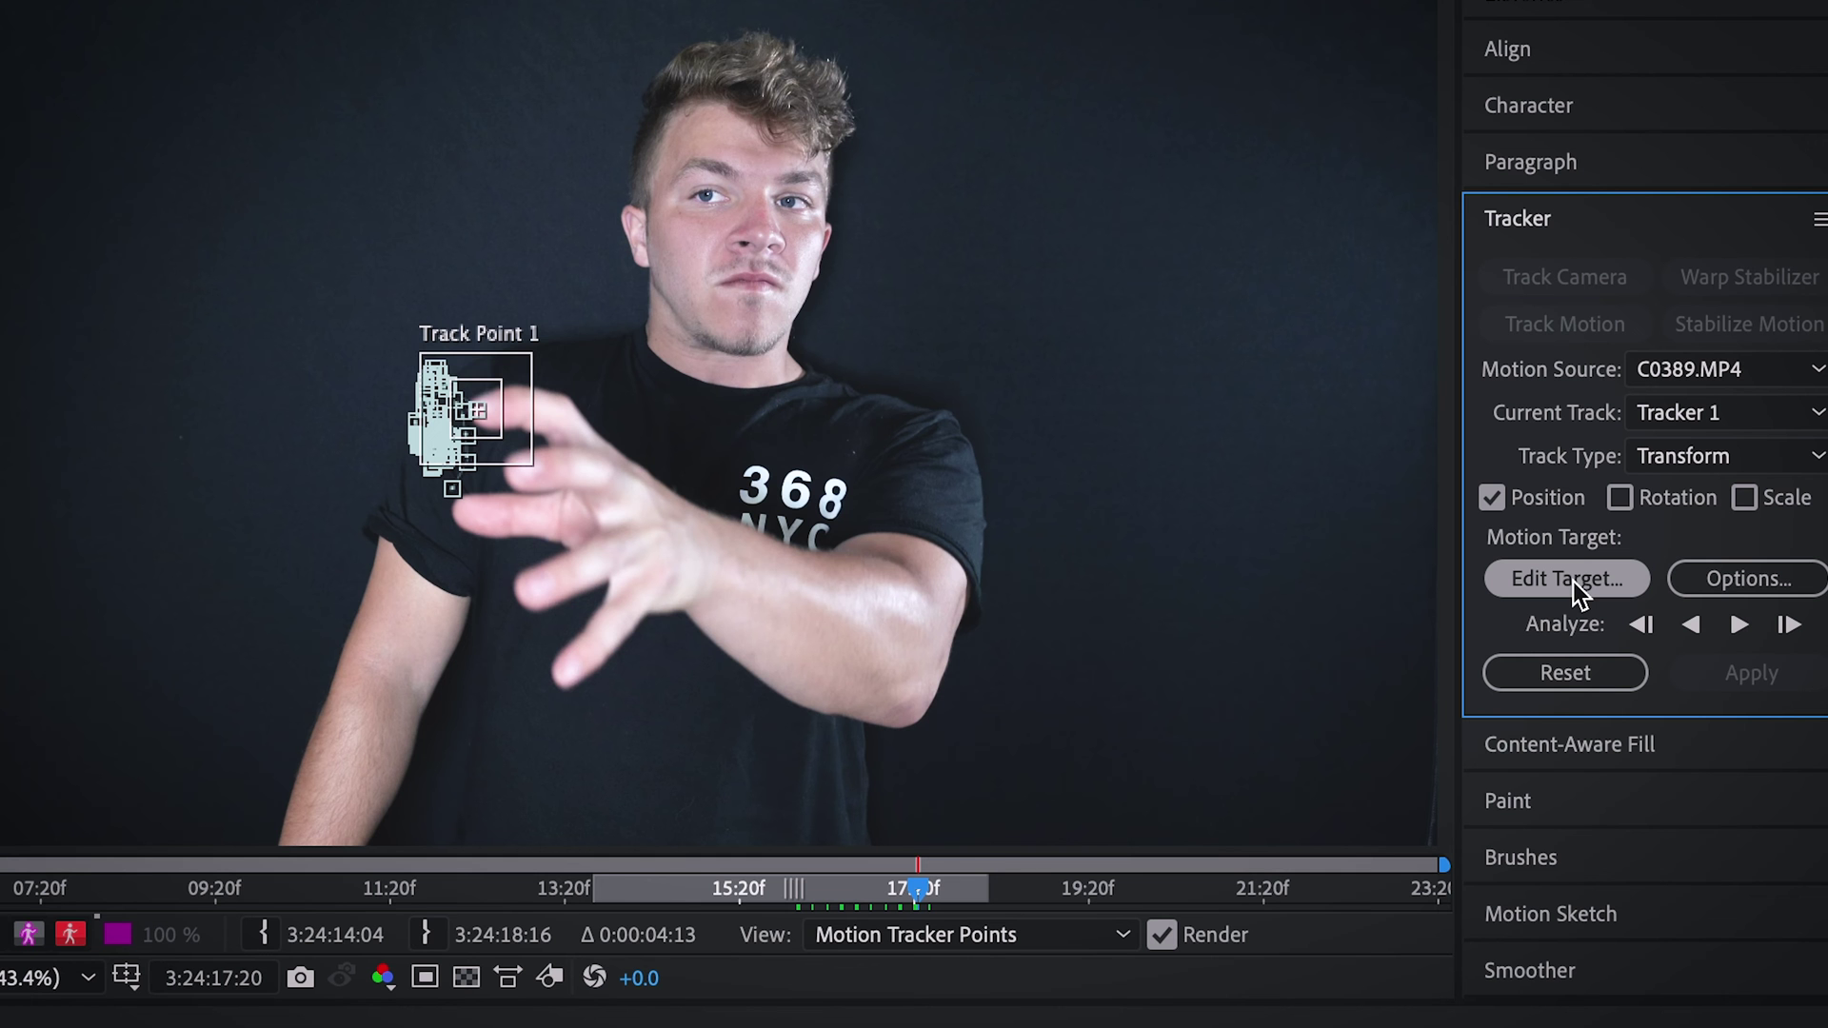
# Step: Set Null 1 as the motion target and apply the tracking data in X and Y
pyautogui.click(1573, 580)
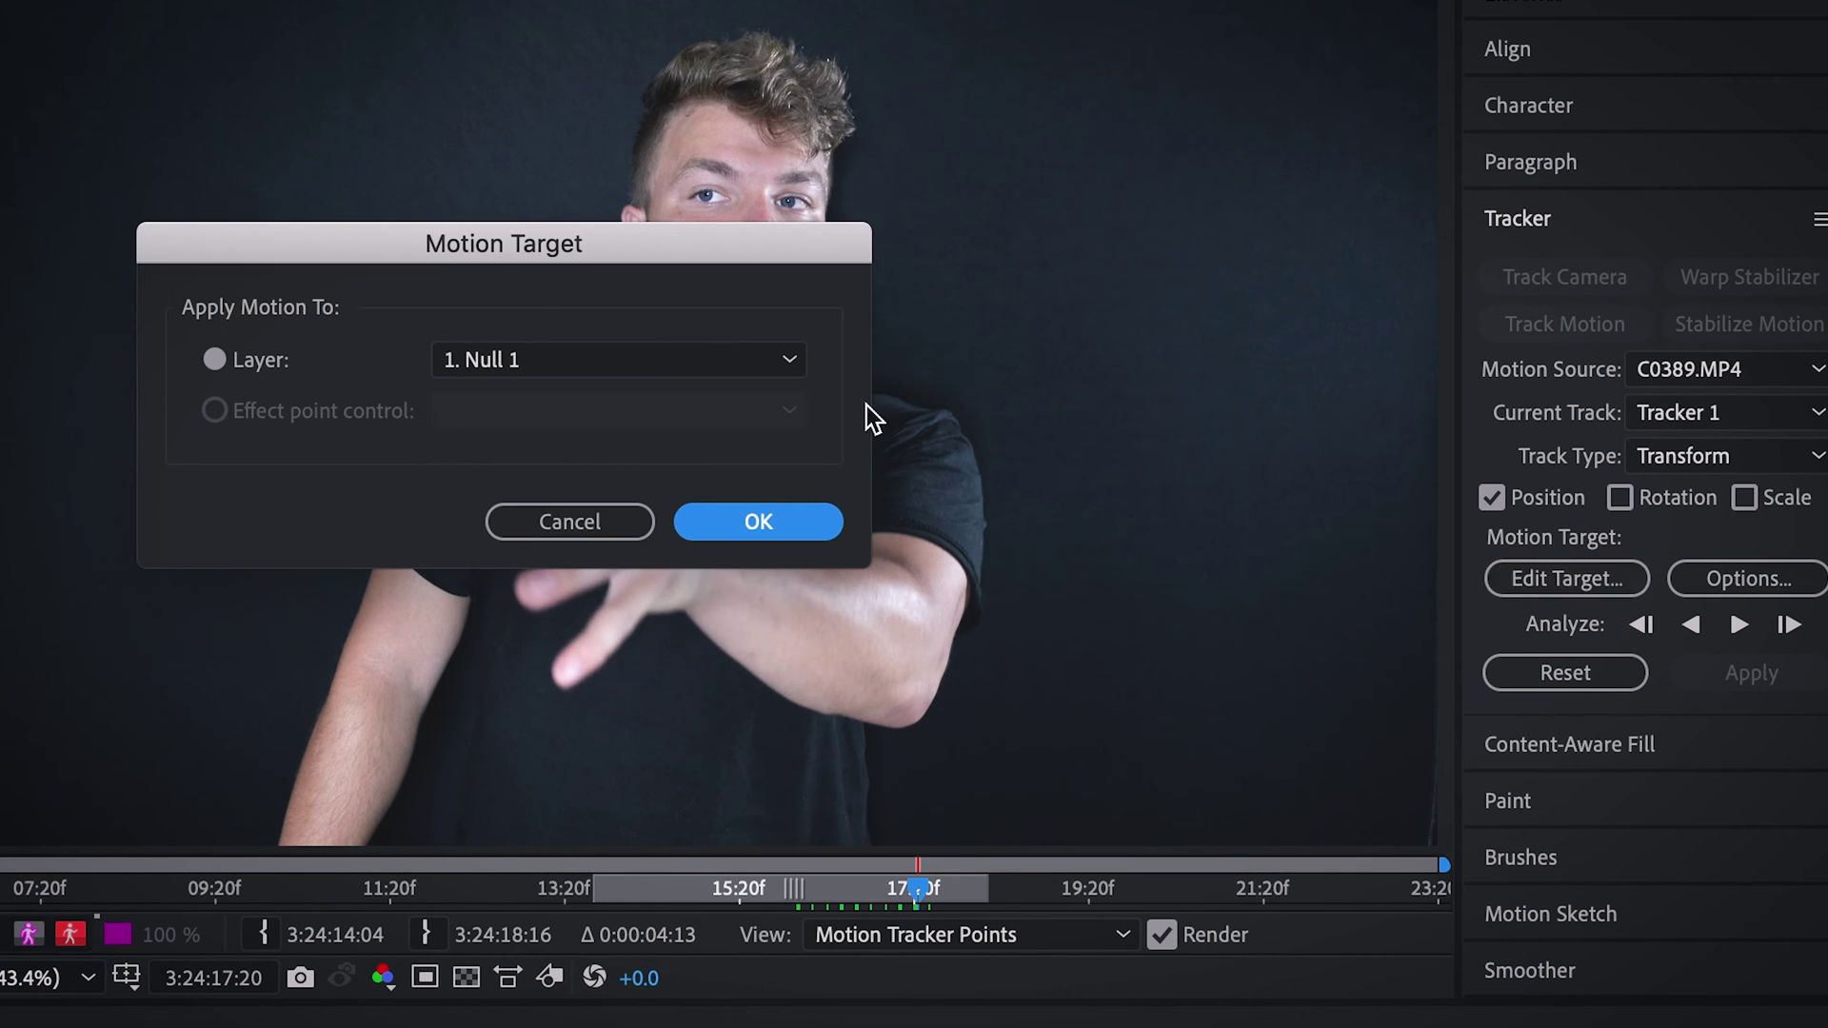
pyautogui.click(523, 360)
pyautogui.click(533, 396)
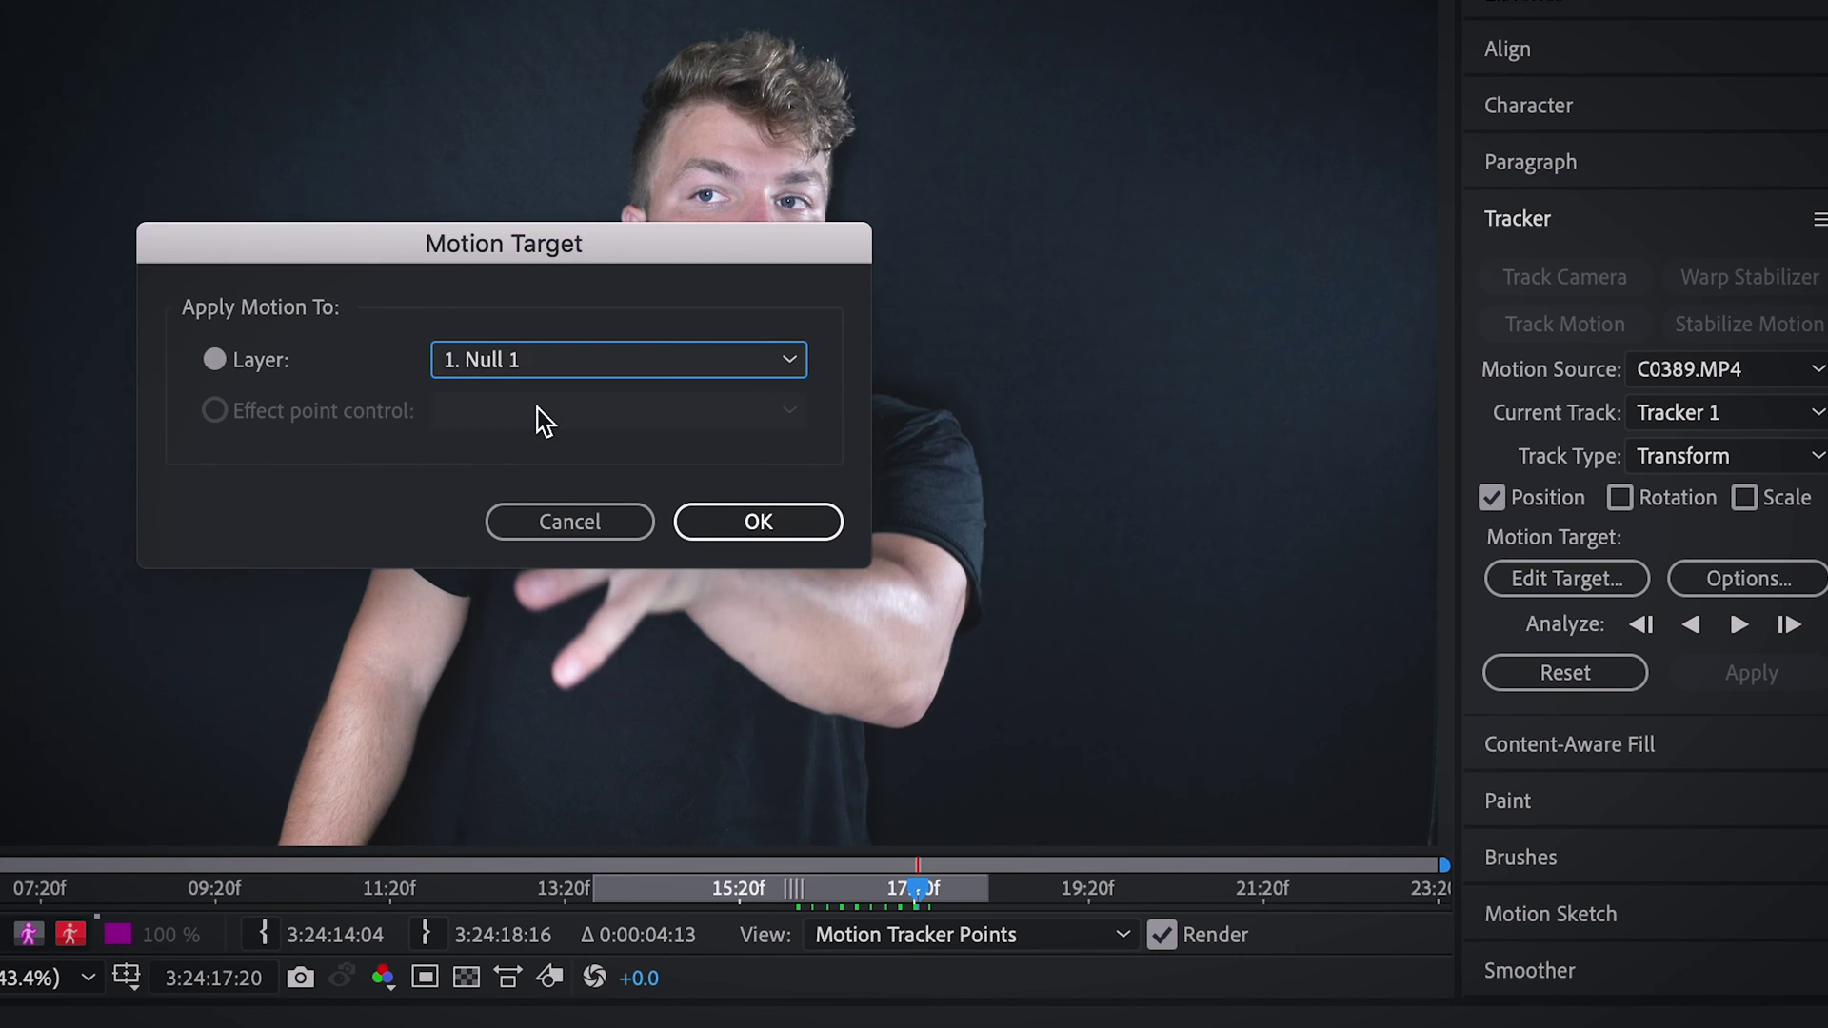
pyautogui.click(739, 531)
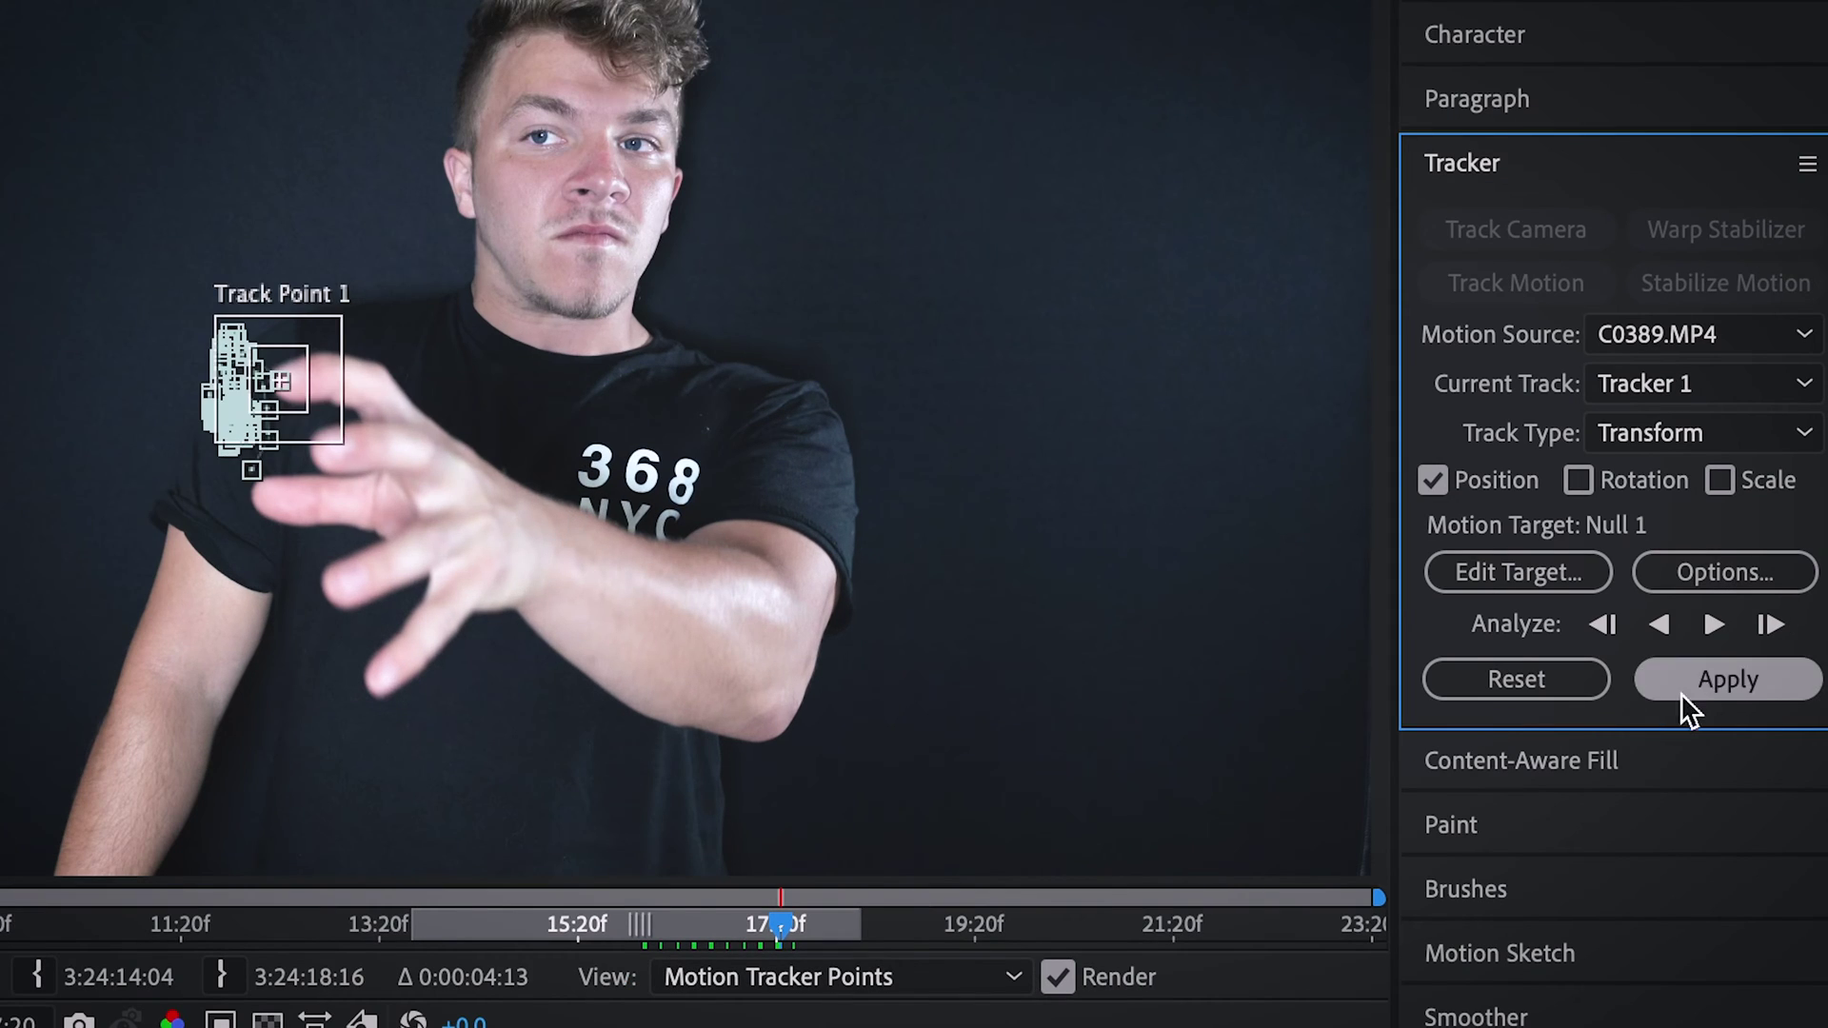
pyautogui.click(1746, 680)
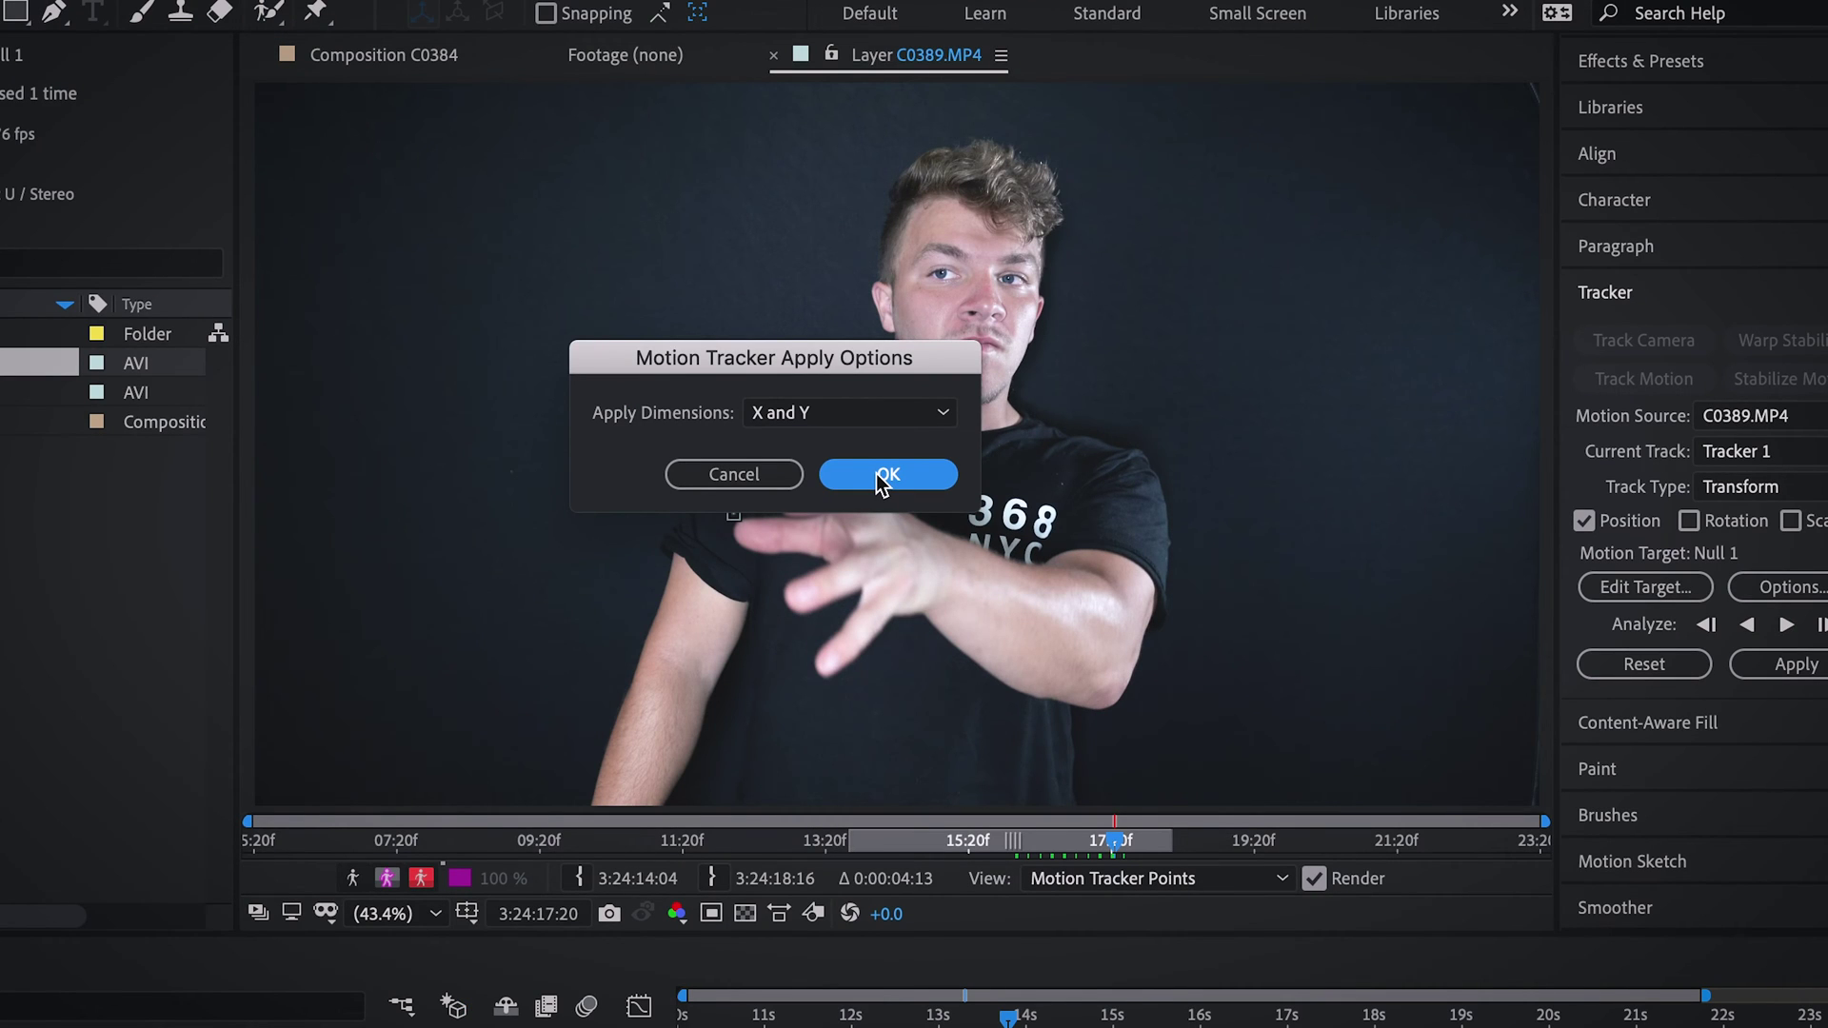
pyautogui.click(875, 472)
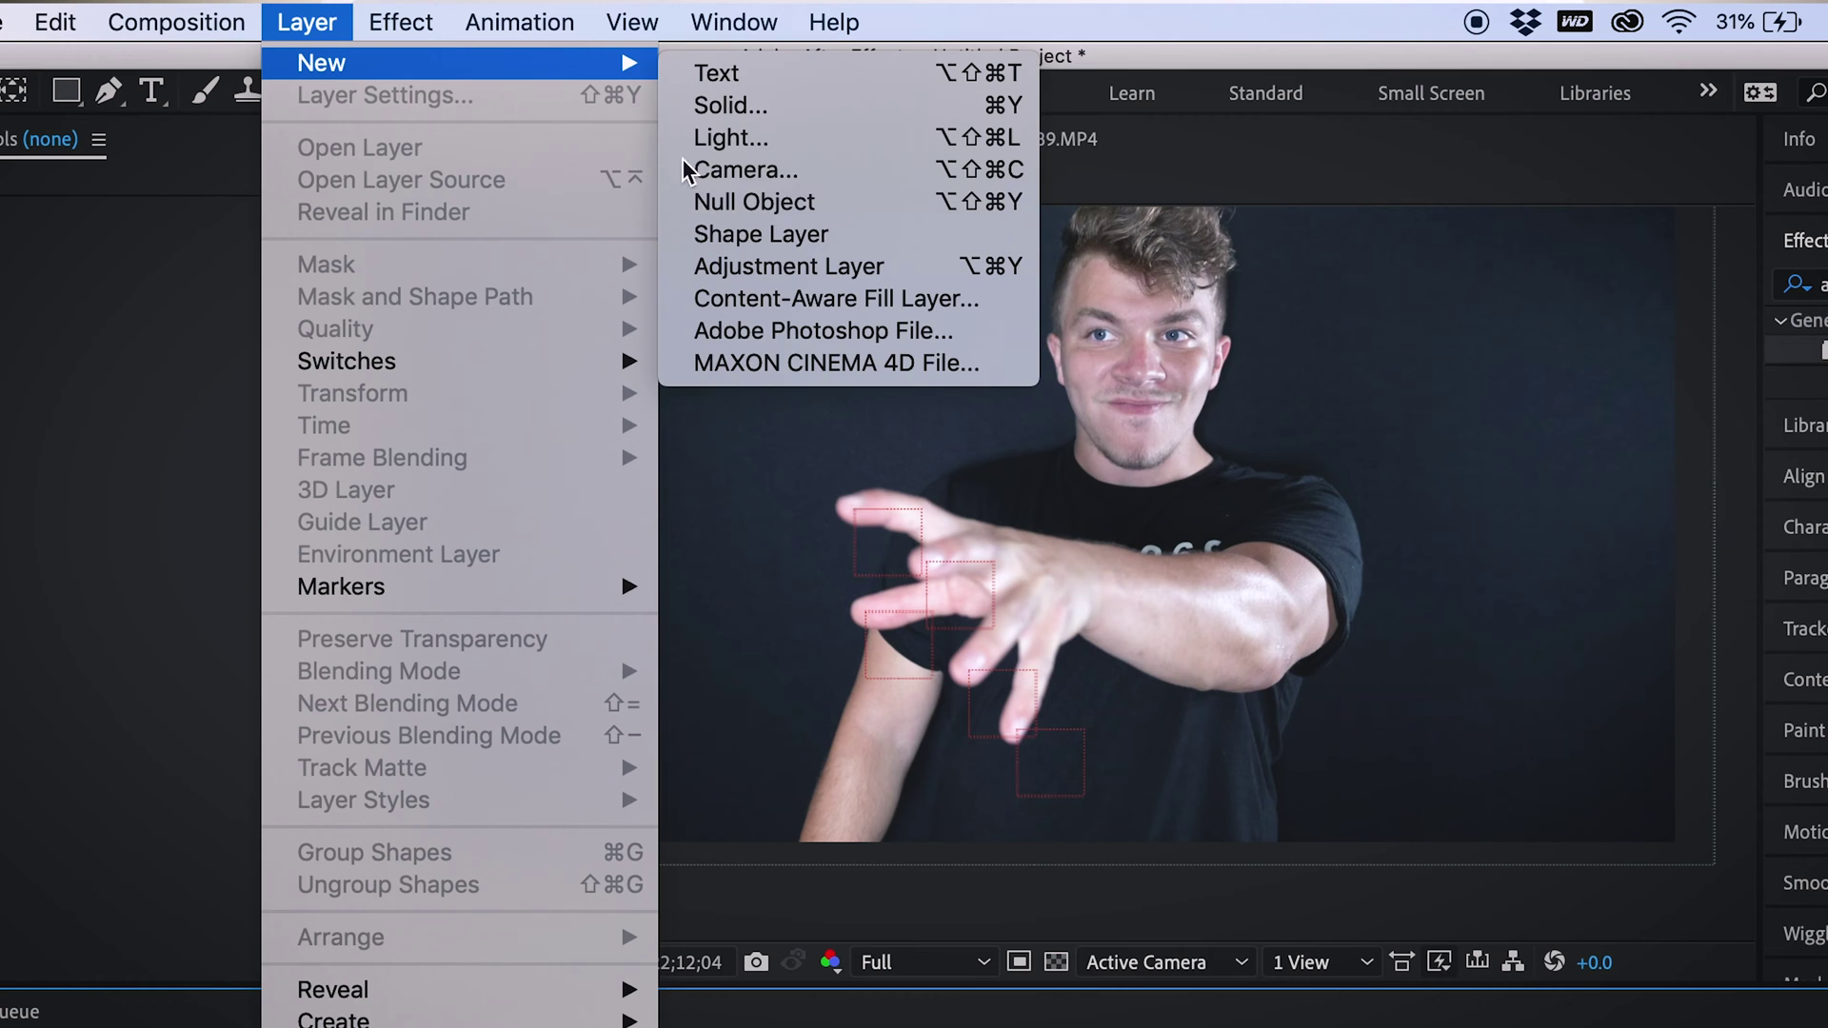
# Step: Add the 1920×1080 Black Solid 3, scale it past the comp edges, and deselect
pyautogui.click(730, 106)
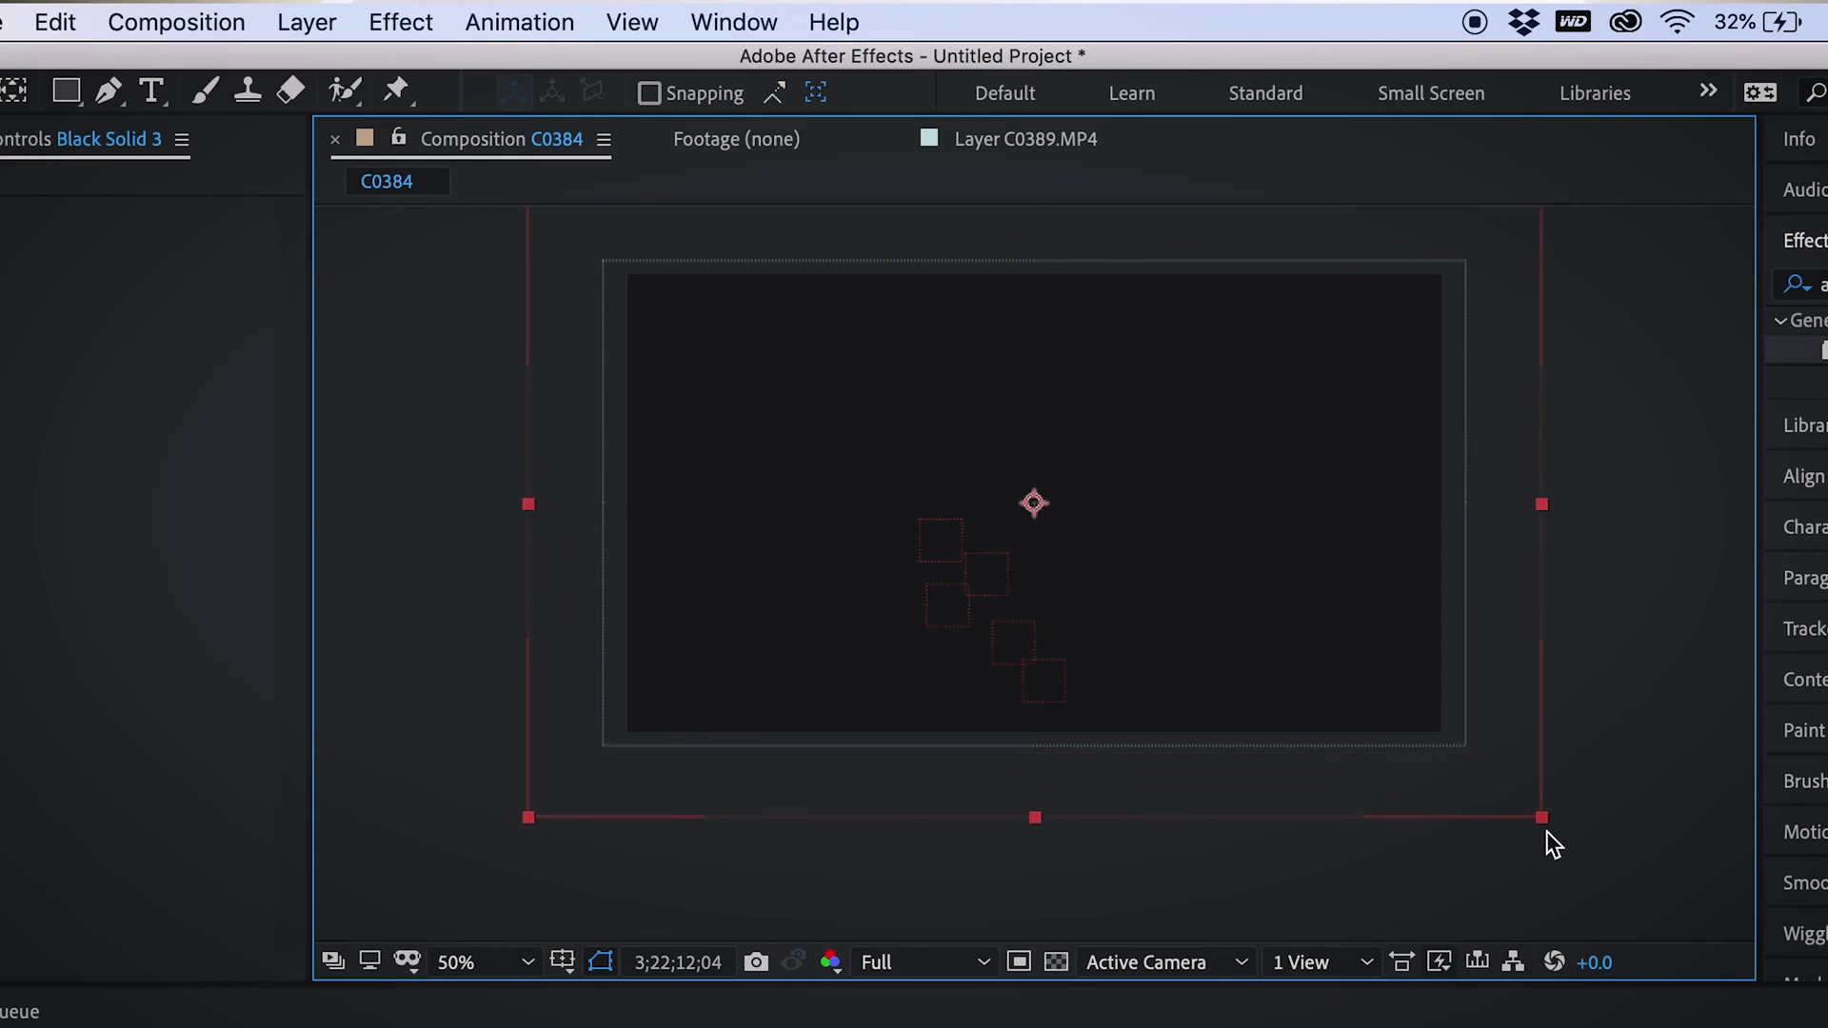
pyautogui.moveTo(1547, 826); pyautogui.dragTo(1551, 838)
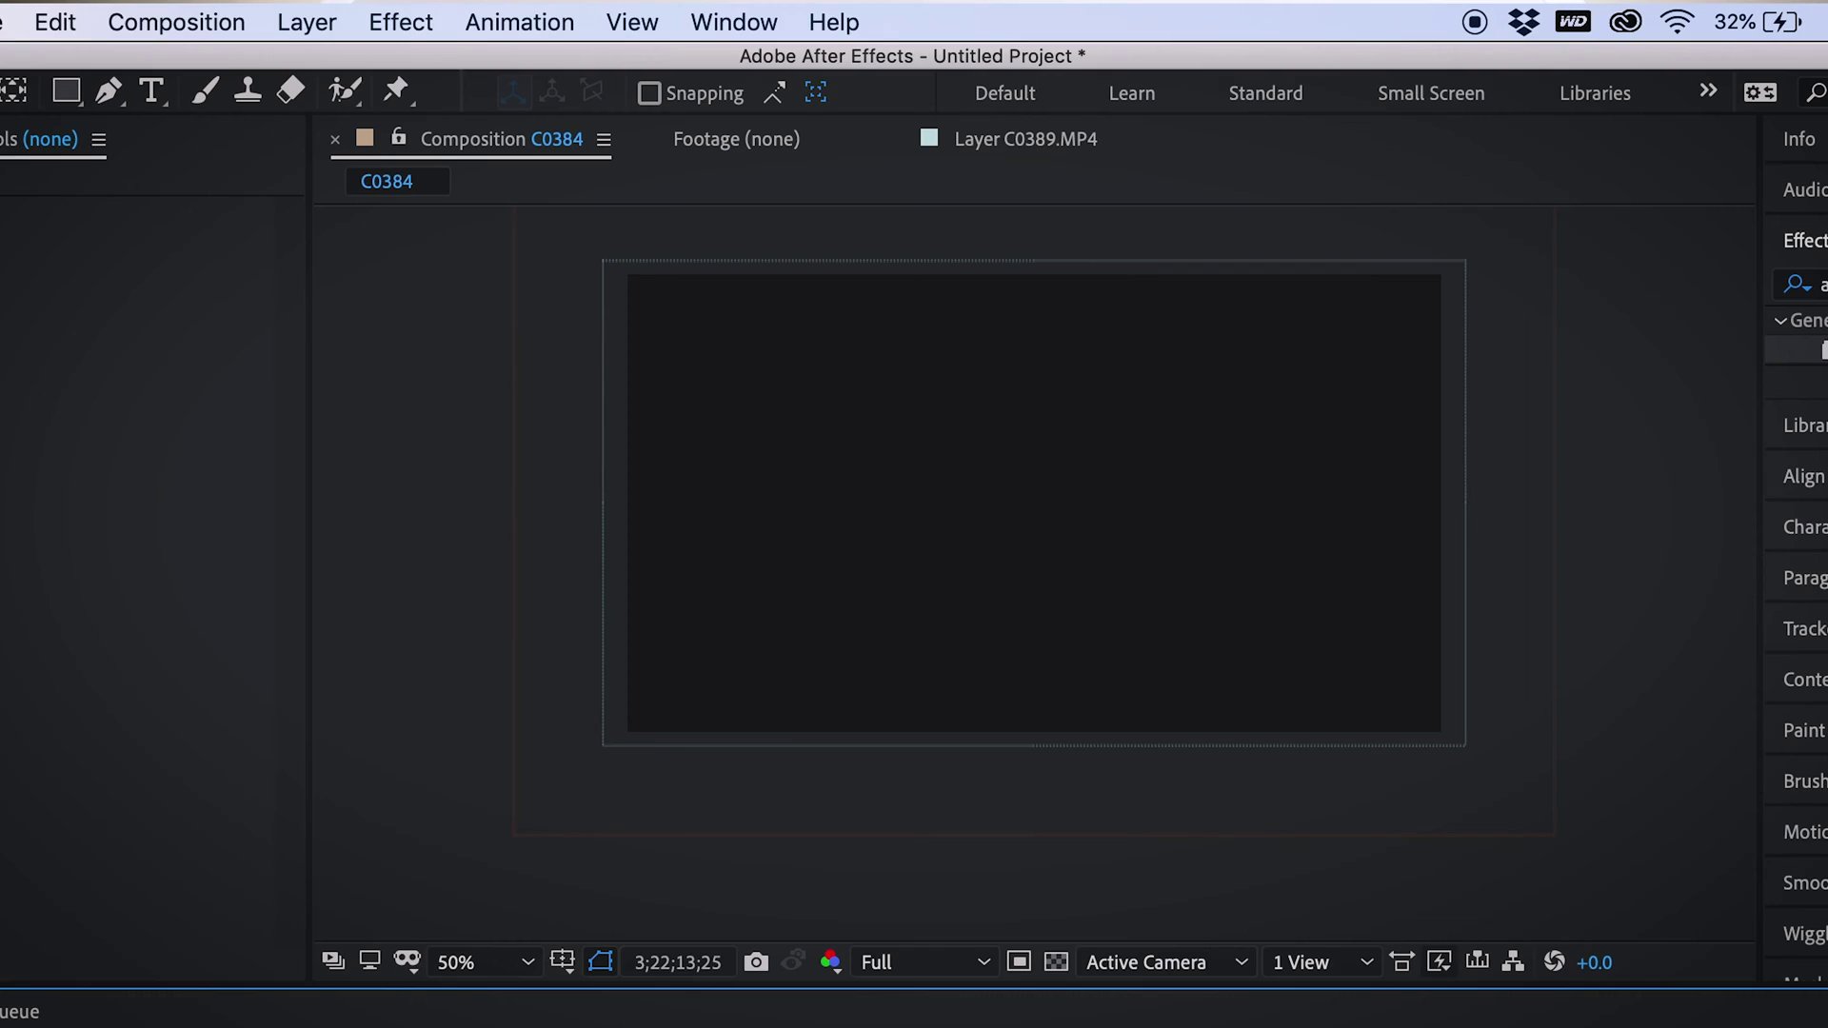
pyautogui.press('Delete')
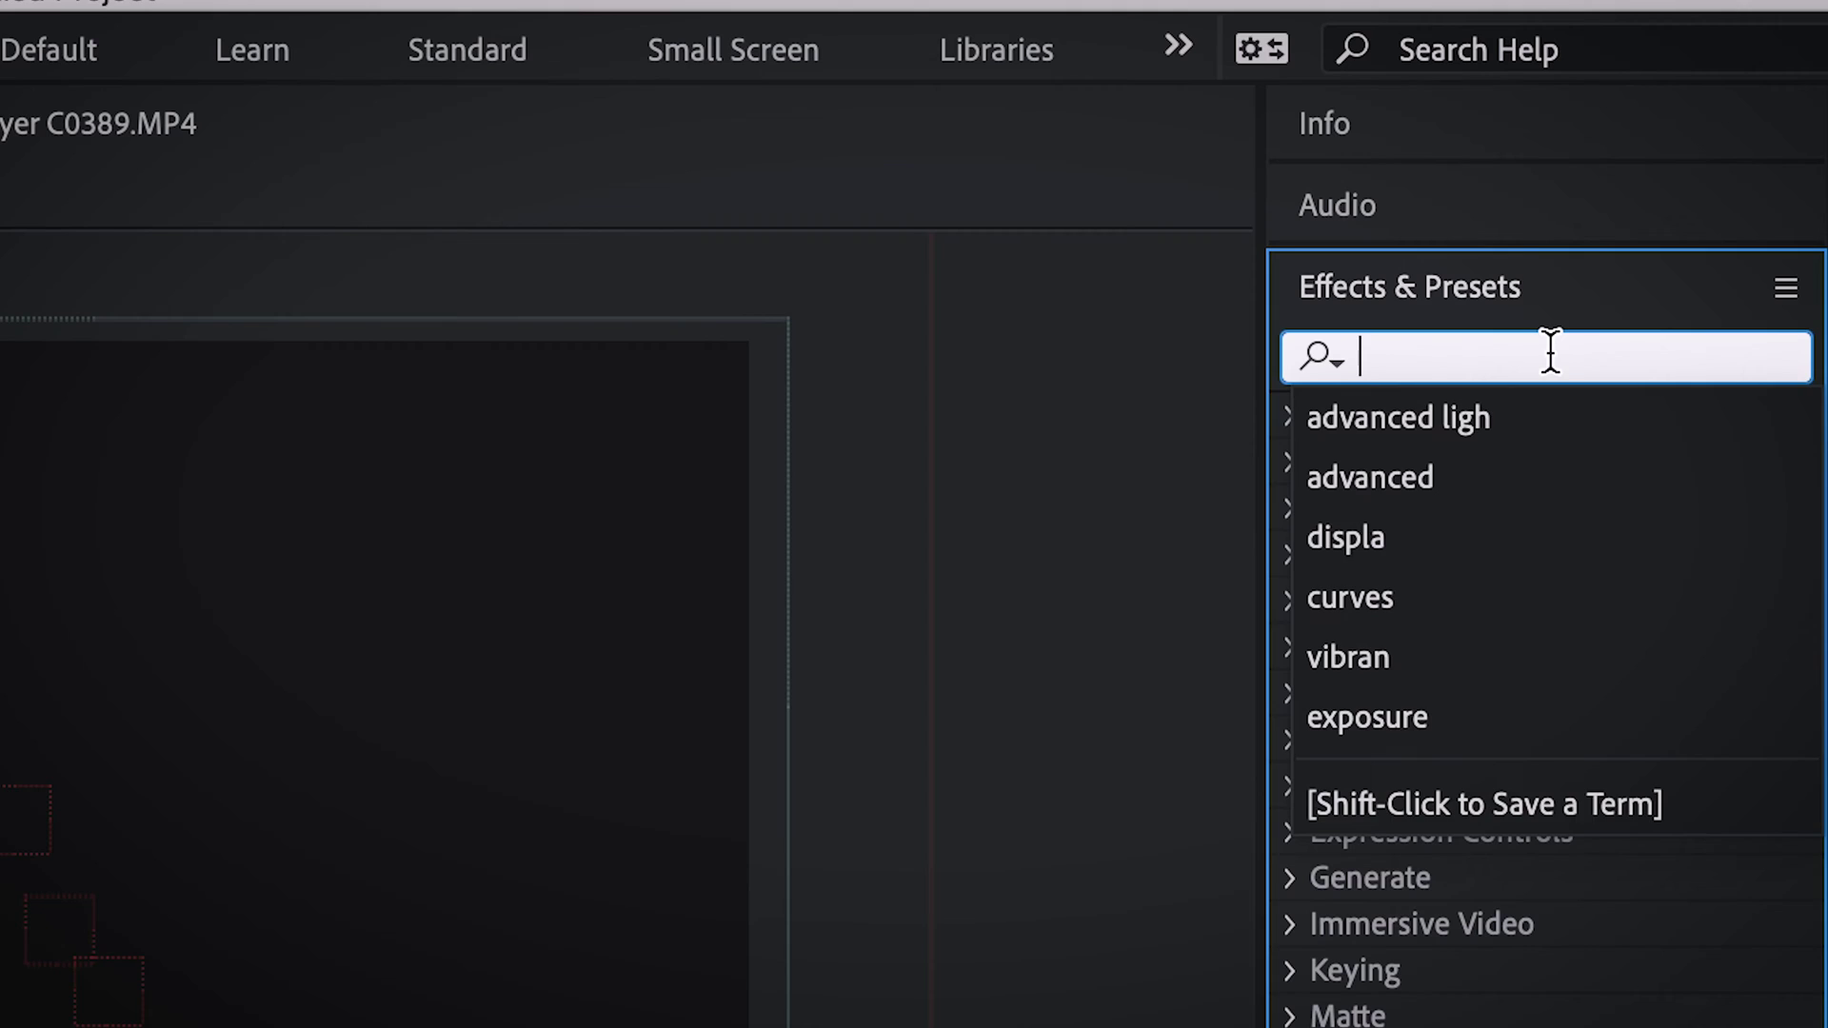
# Step: Apply Advanced Lightning to Black Solid 3 and give the layer a purple label
pyautogui.click(1551, 352)
pyautogui.write('adva')
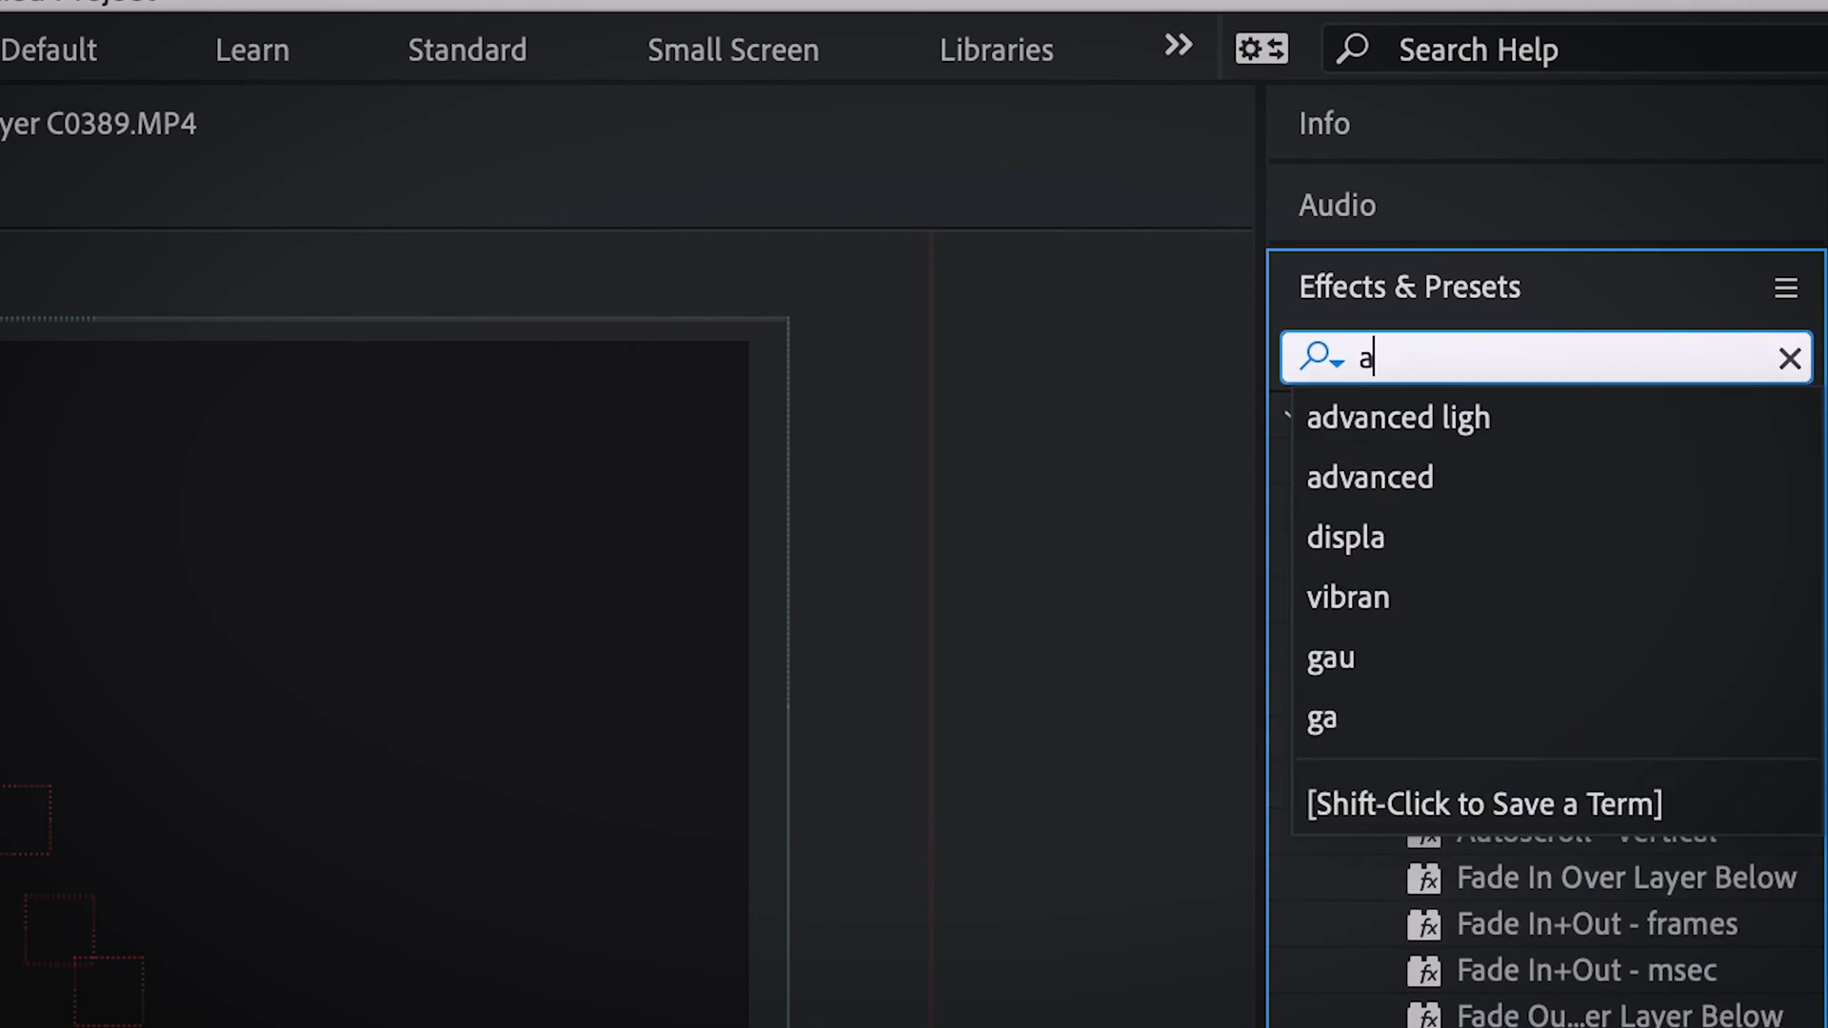
pyautogui.write('nced lightni')
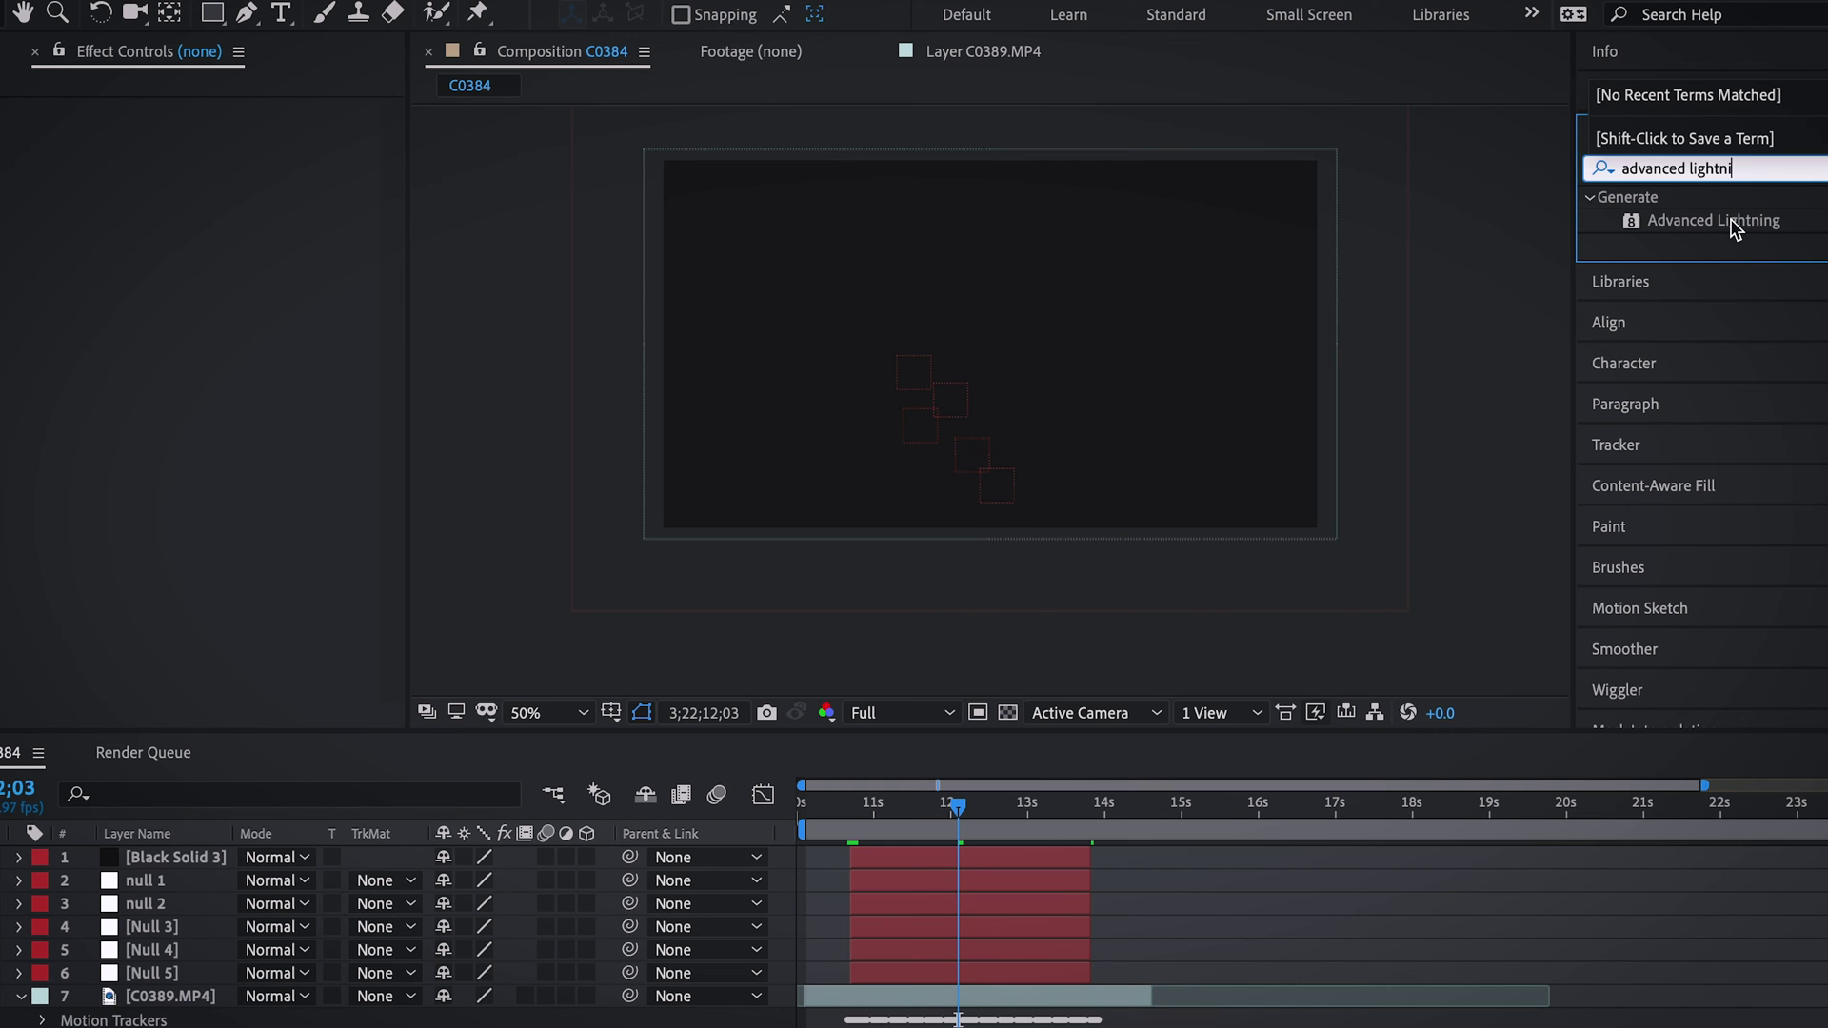
pyautogui.moveTo(1544, 461); pyautogui.dragTo(10, 1027)
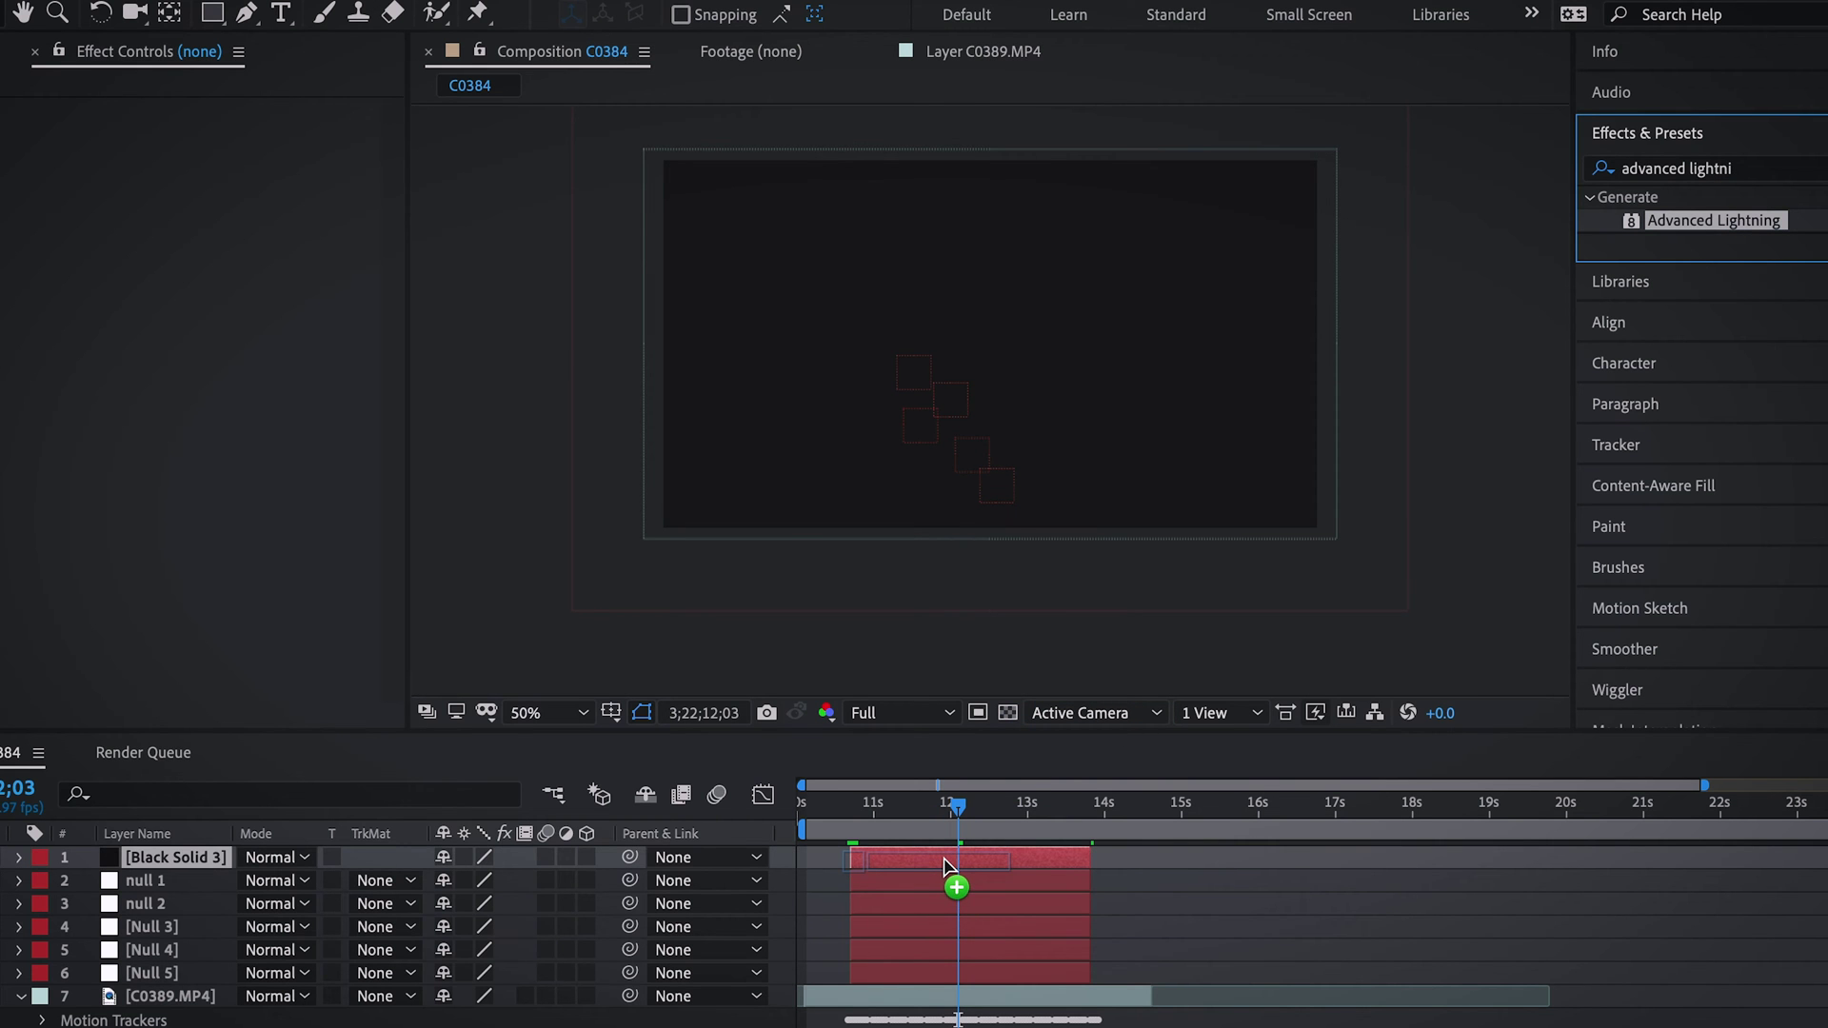
pyautogui.moveTo(945, 864); pyautogui.dragTo(949, 868)
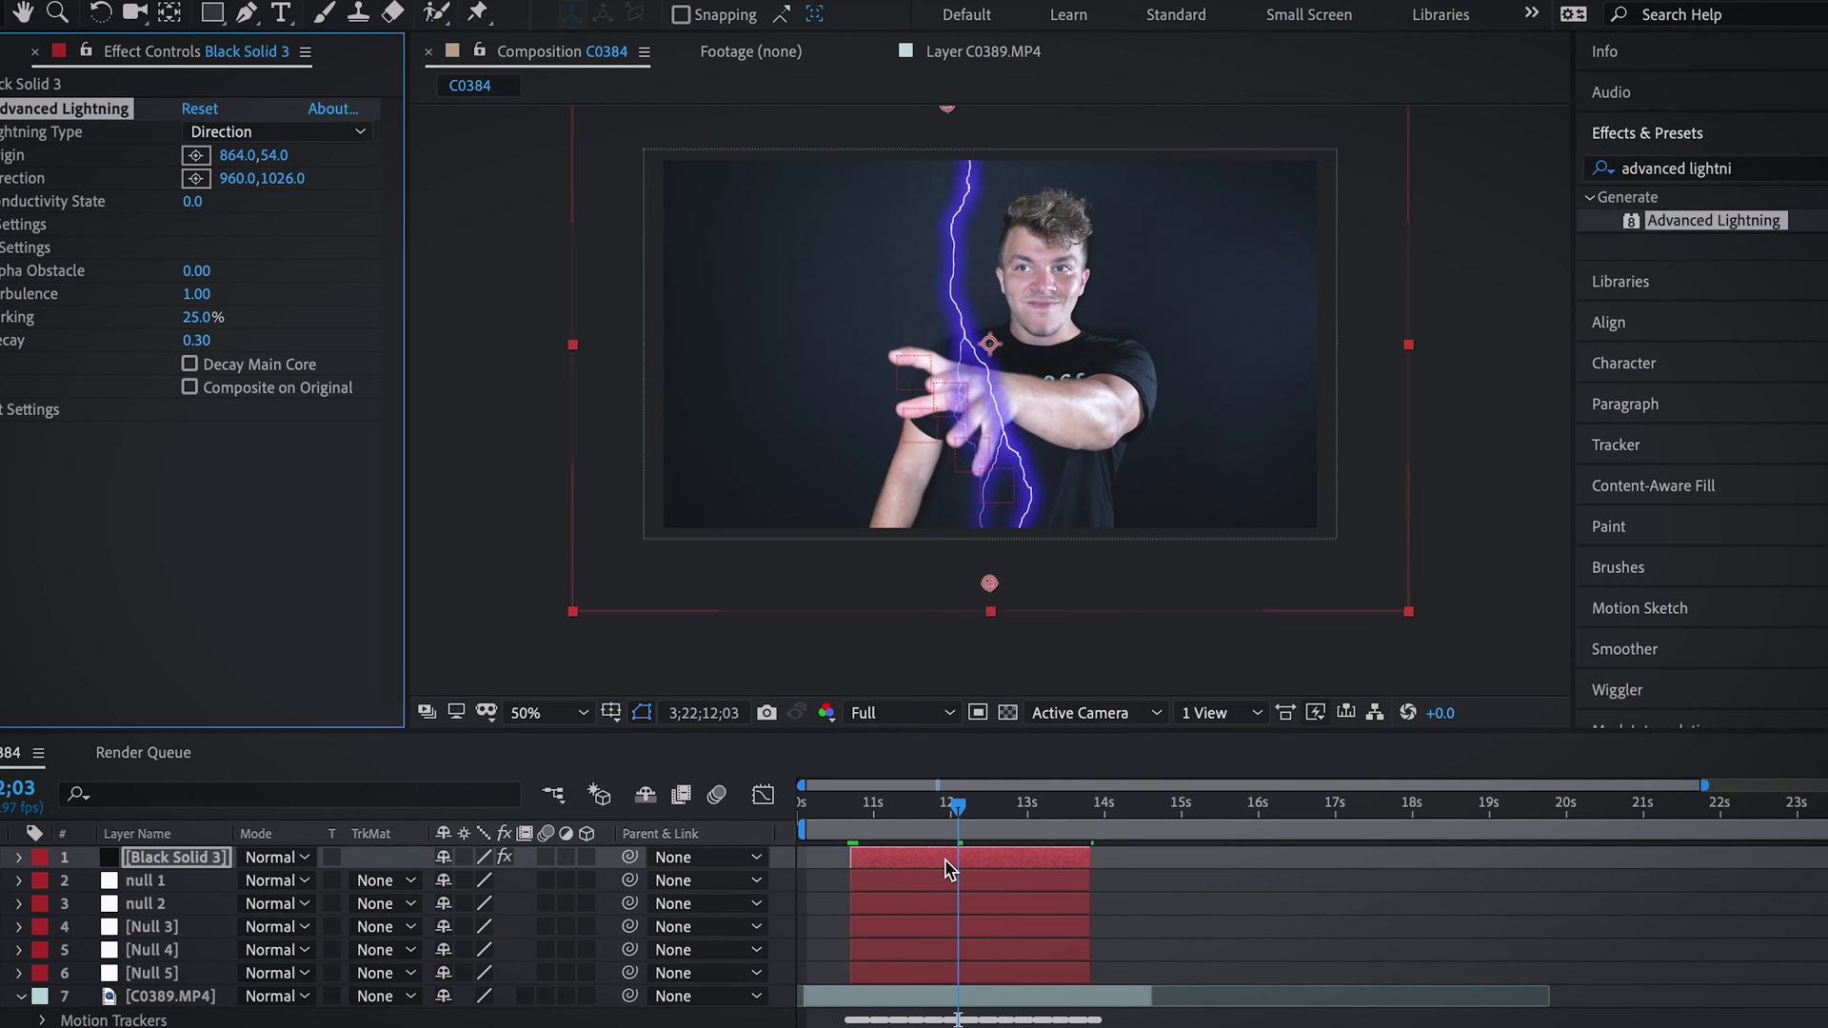
pyautogui.click(38, 859)
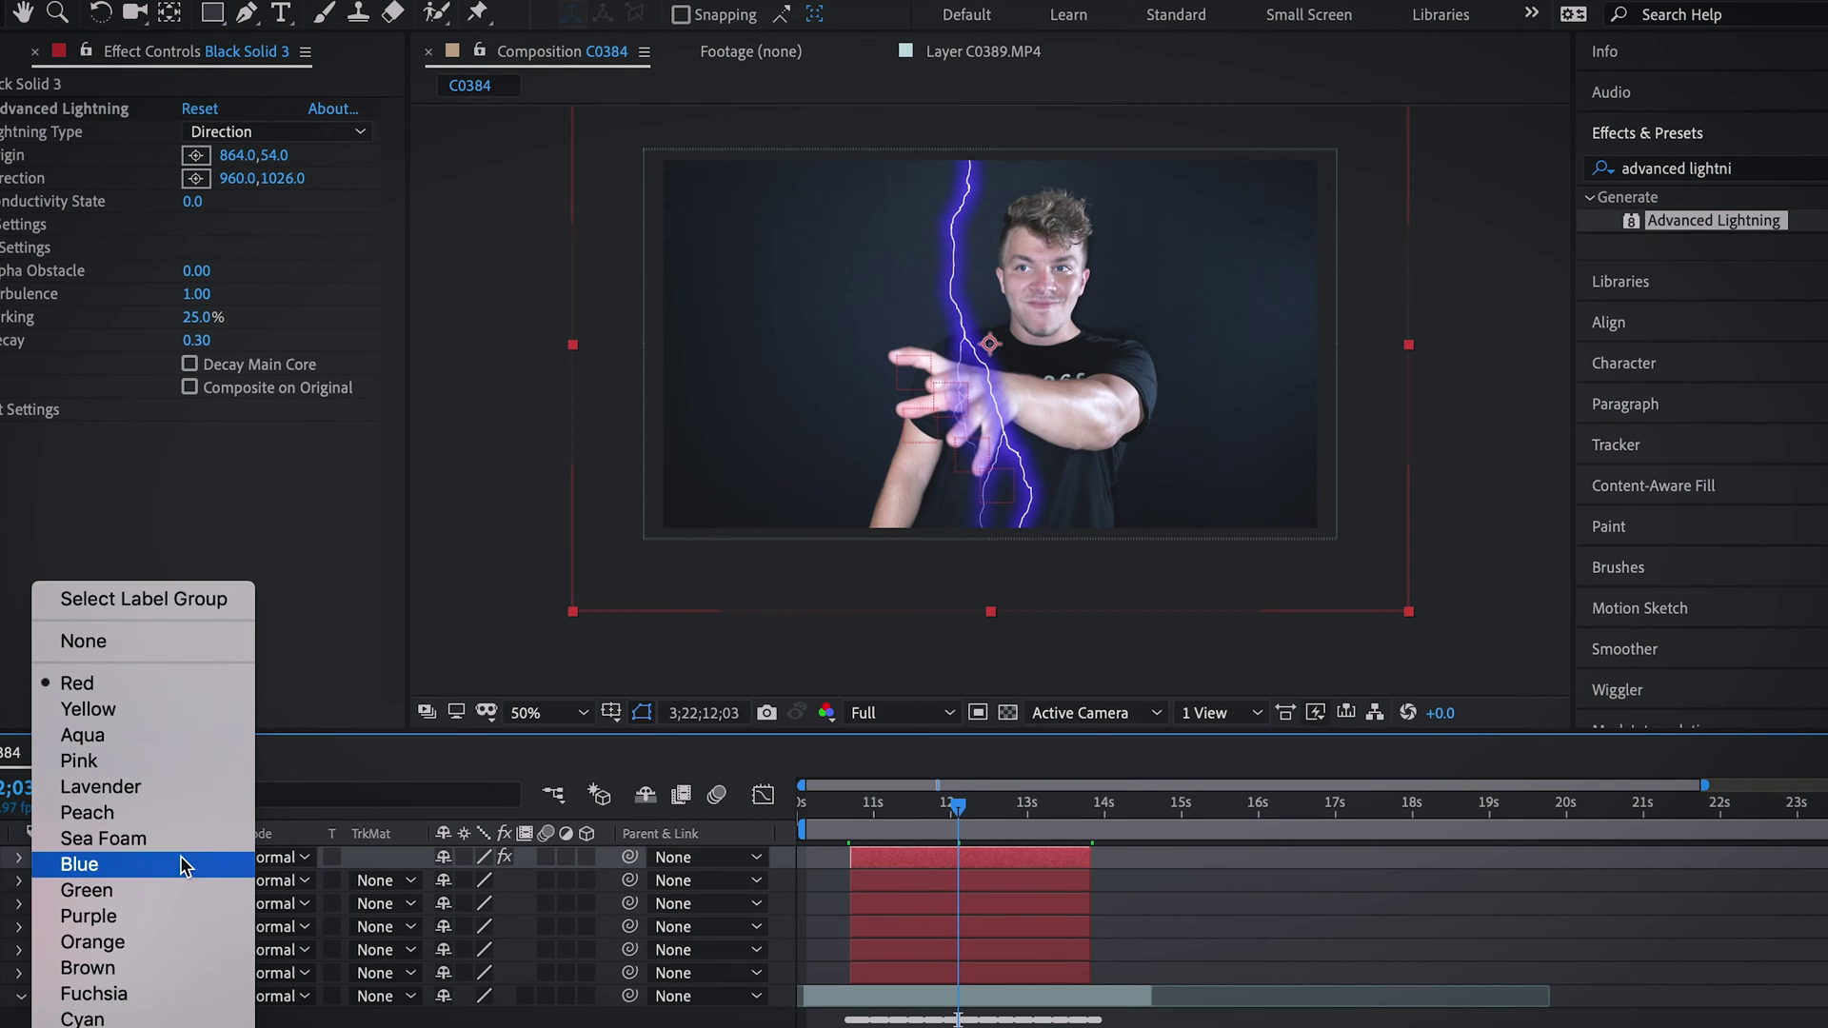
pyautogui.click(137, 922)
# Step: At 100% view, set the bolt's Origin to 770.2,610.5 and Direction to 3.1,643.0
pyautogui.click(550, 716)
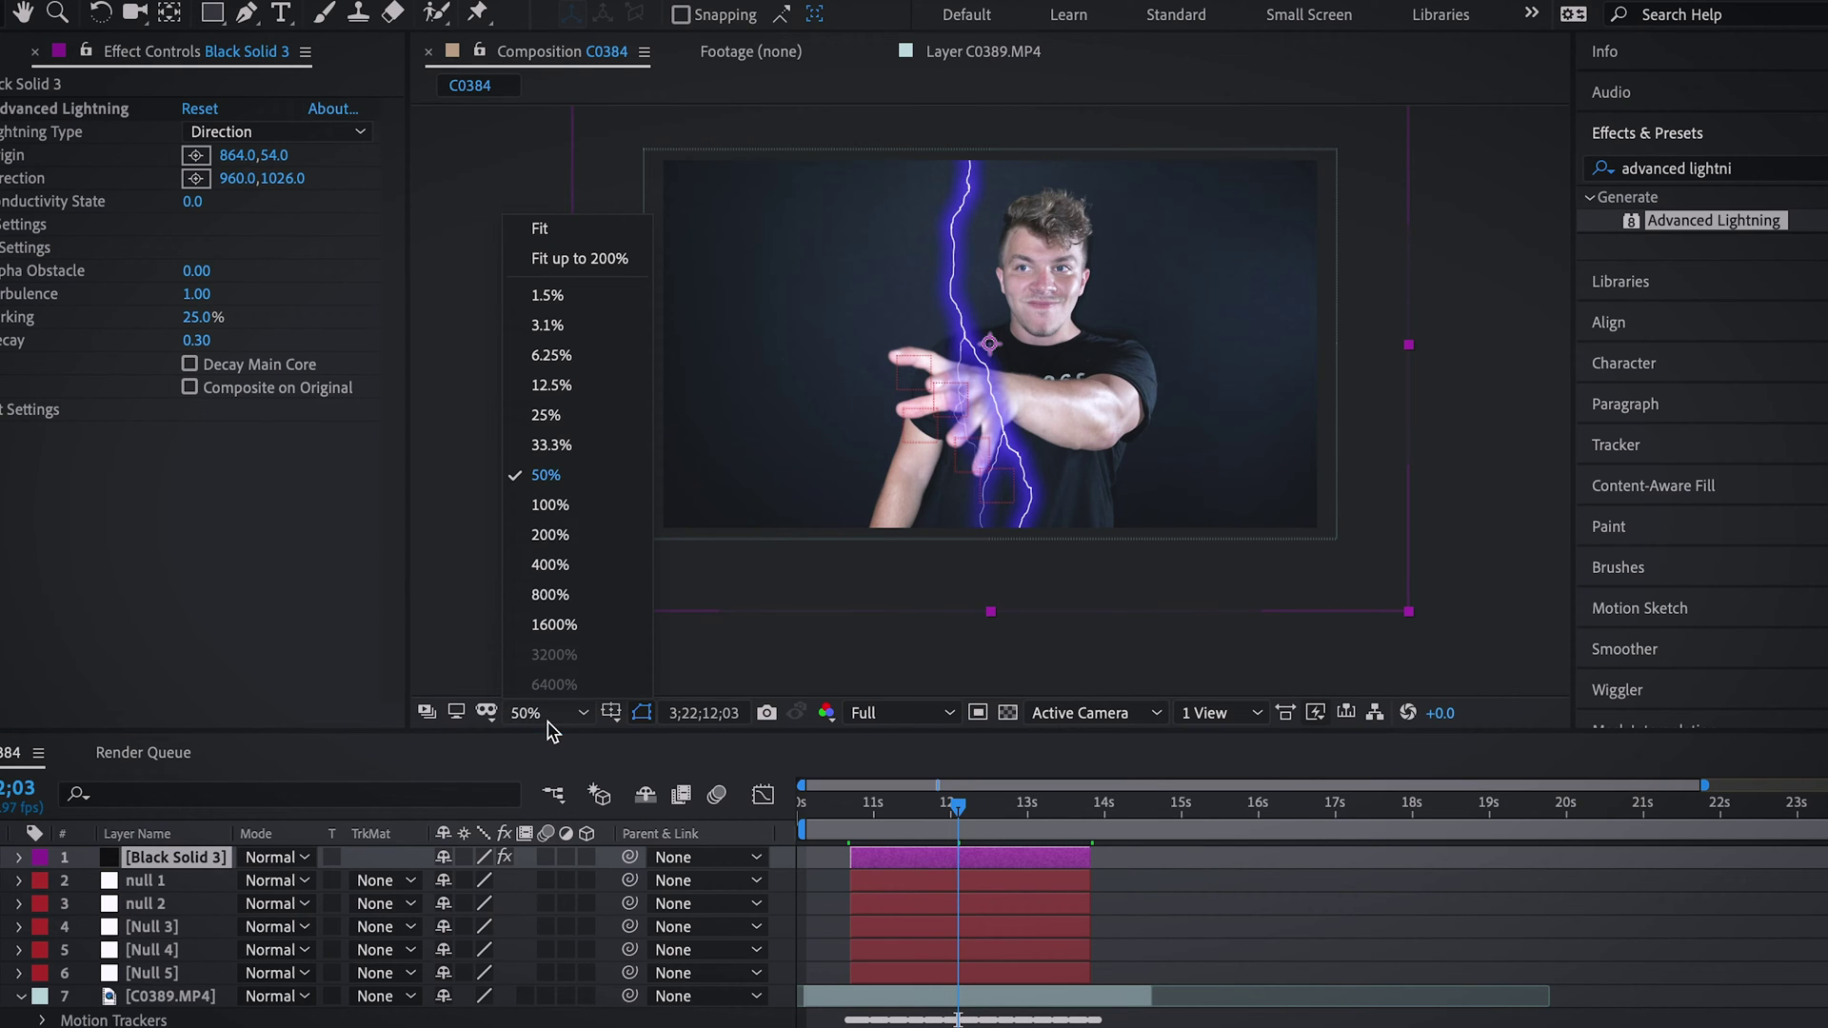
pyautogui.click(589, 530)
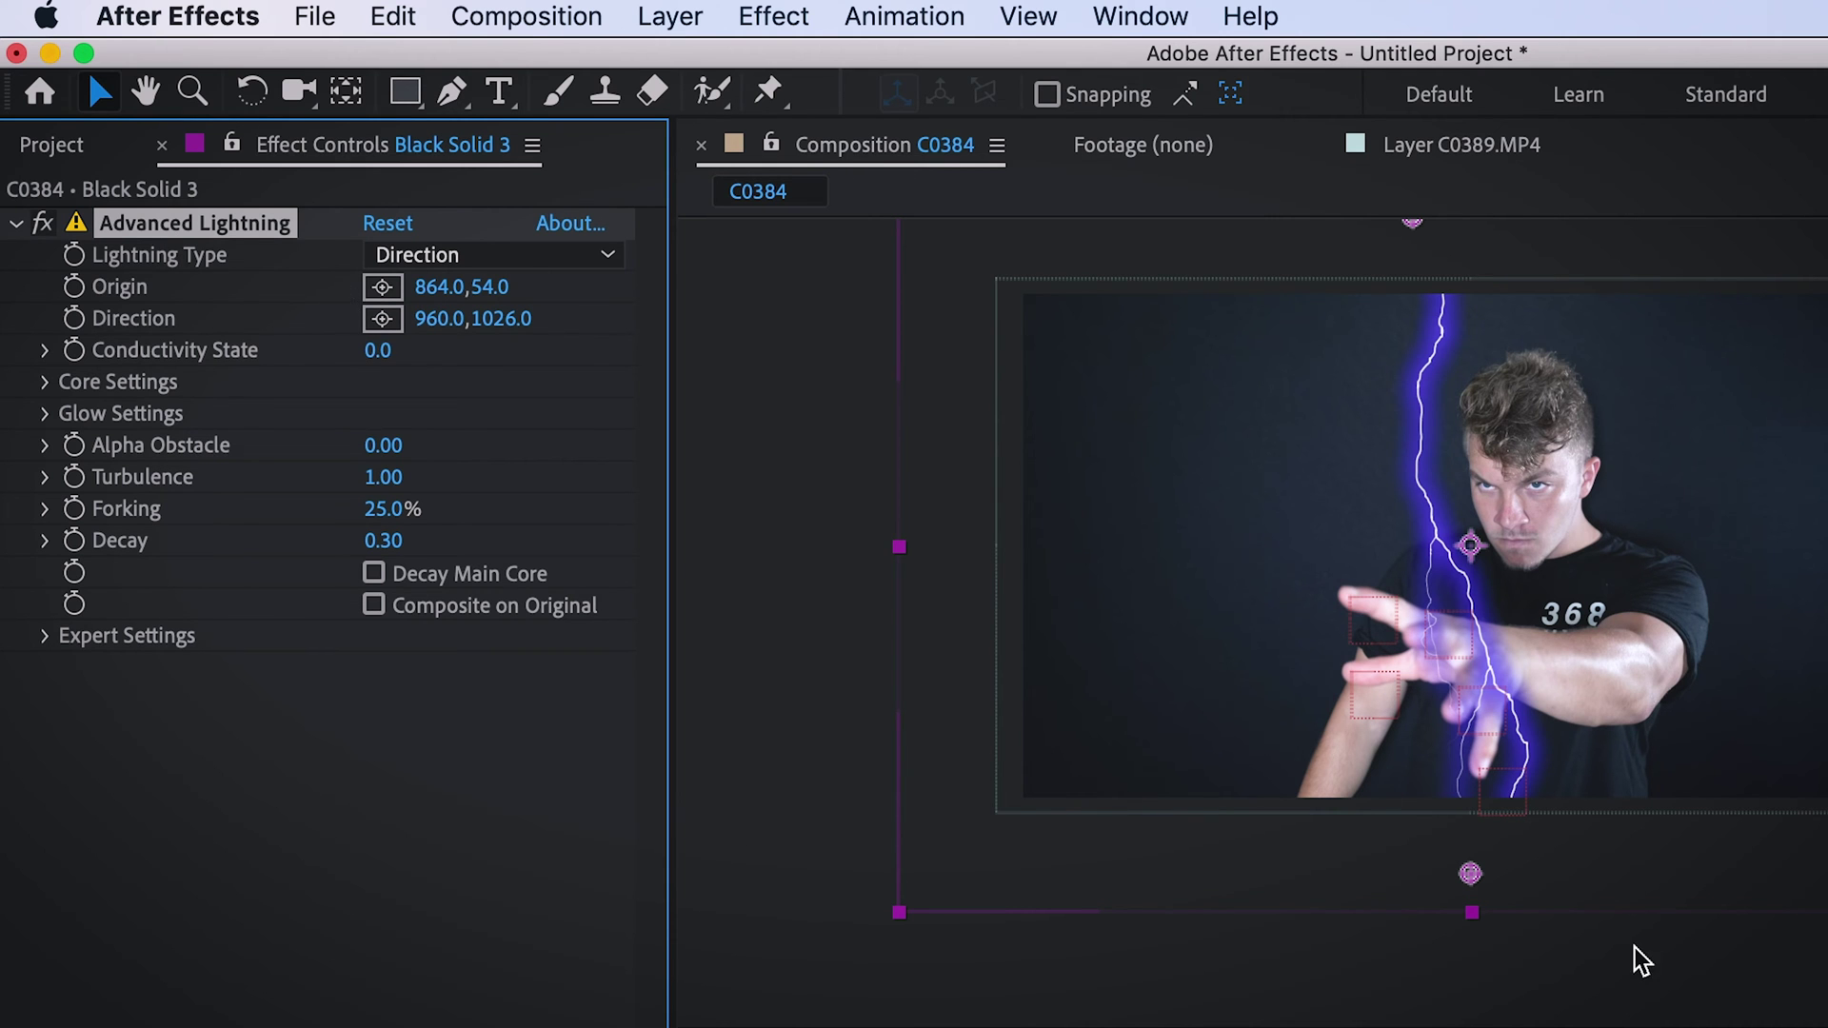
pyautogui.moveTo(1412, 227); pyautogui.dragTo(1360, 595)
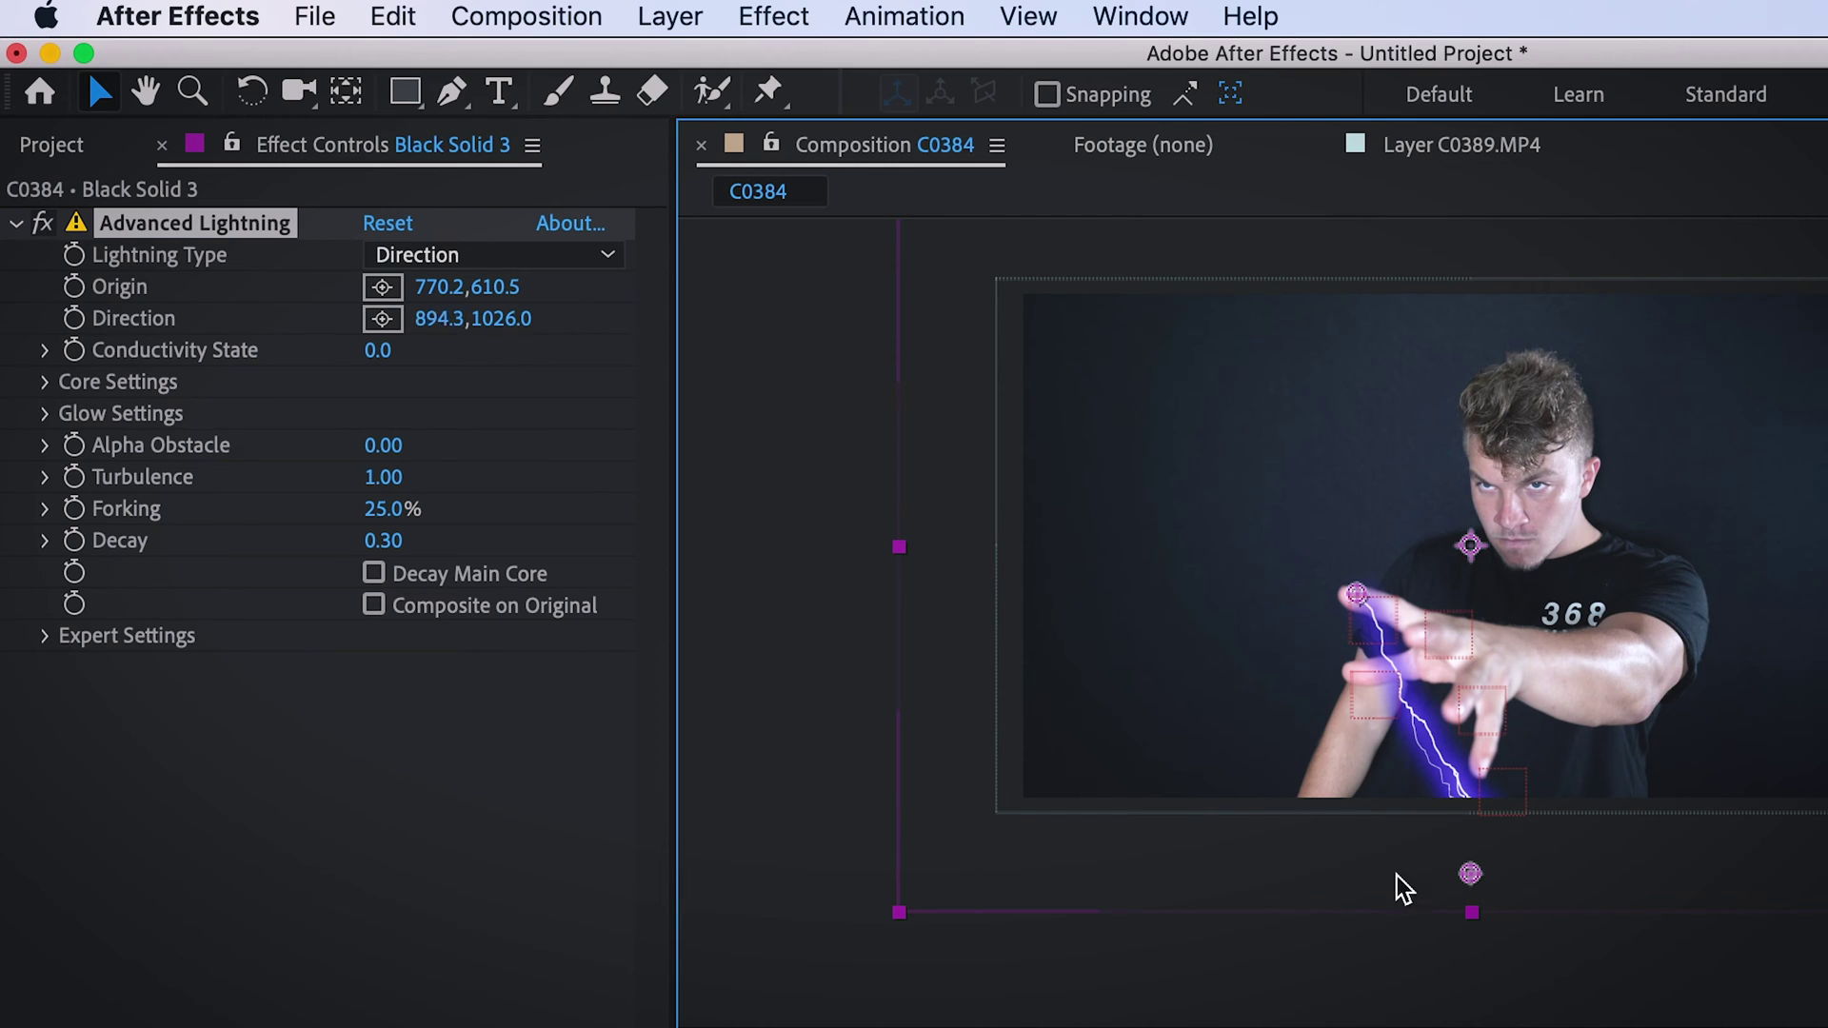
pyautogui.moveTo(1403, 887); pyautogui.dragTo(901, 626)
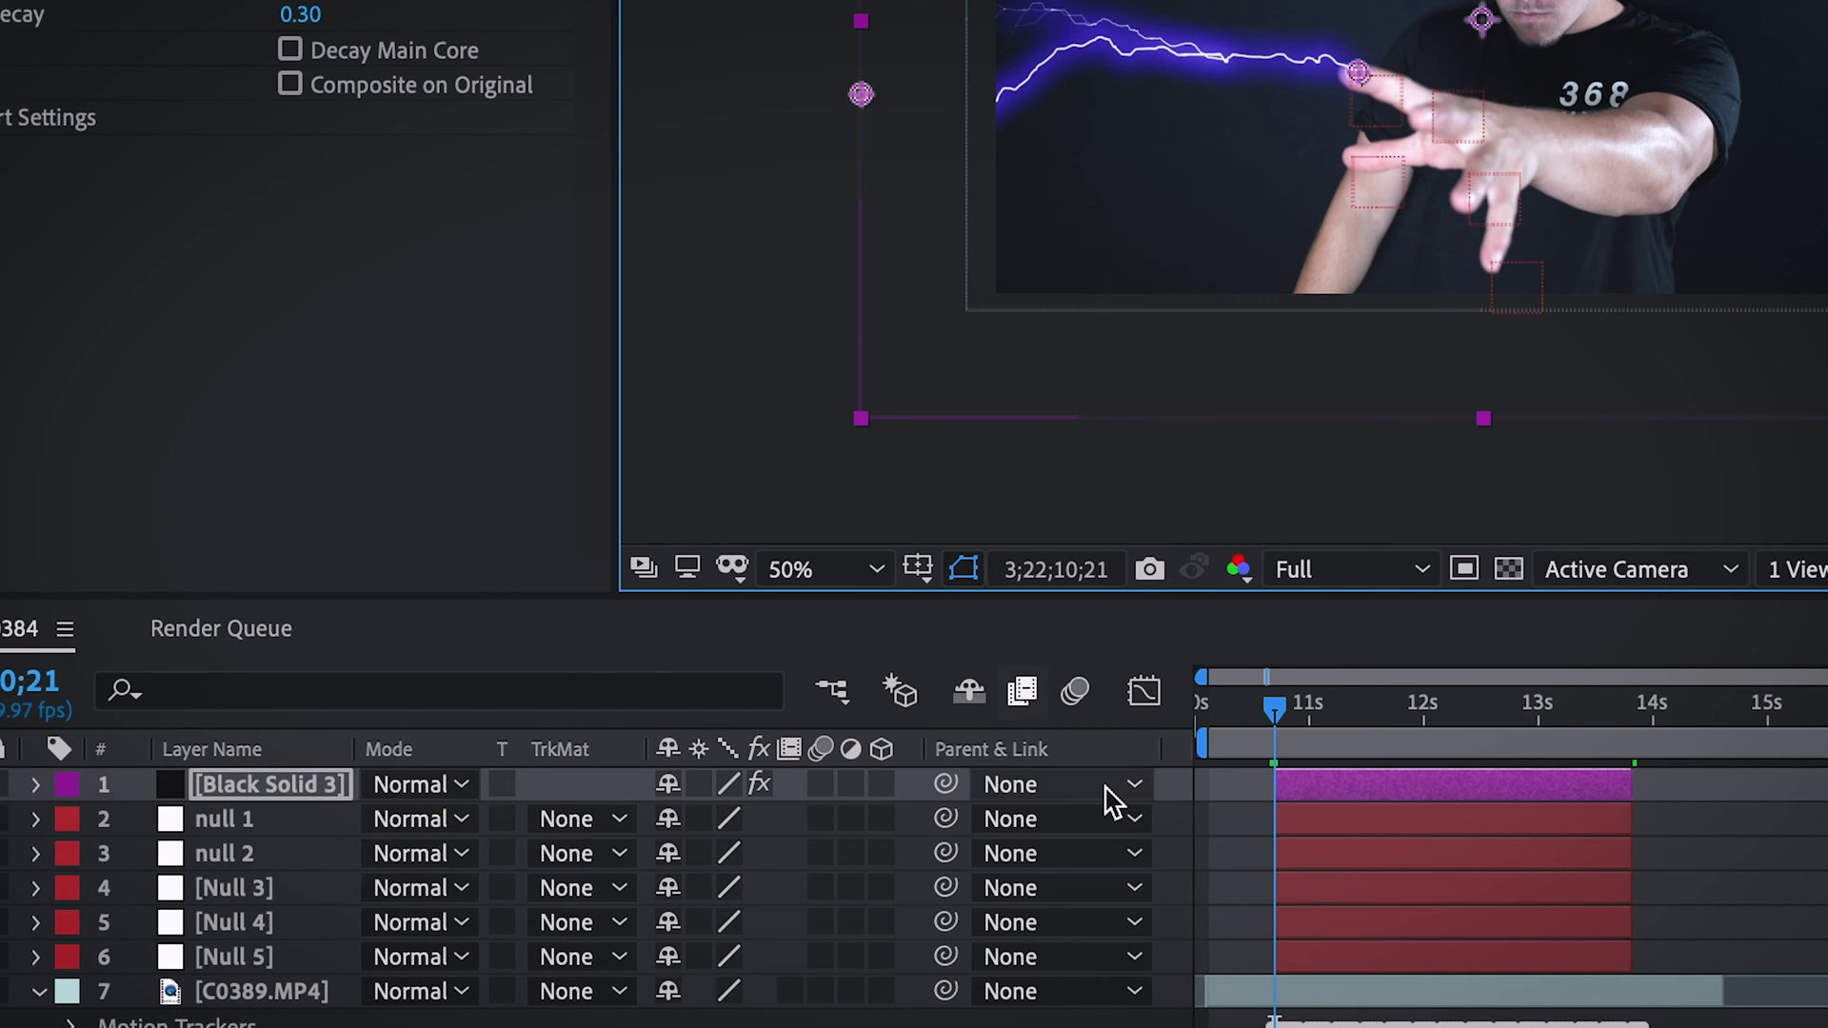
# Step: Parent Black Solid 3 to null 1, then scrub near 14s and edit the lightning's Glow Radius
pyautogui.click(1104, 785)
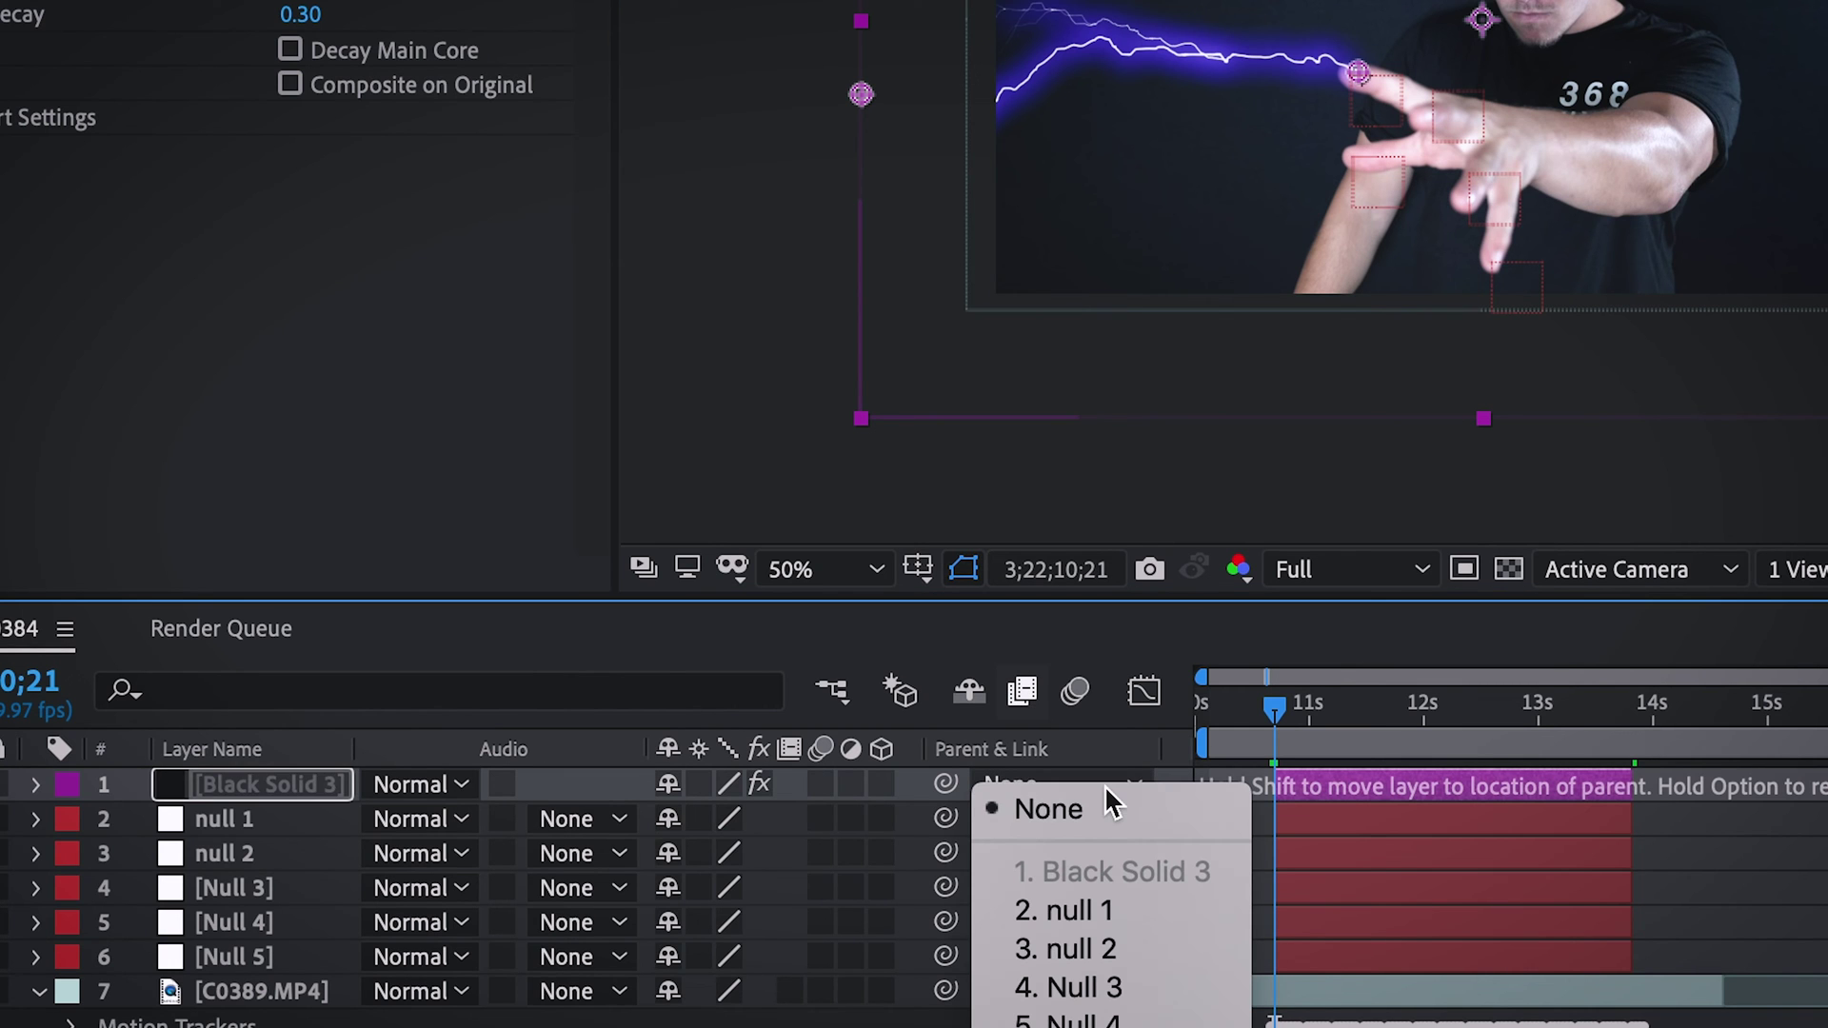
pyautogui.click(1155, 912)
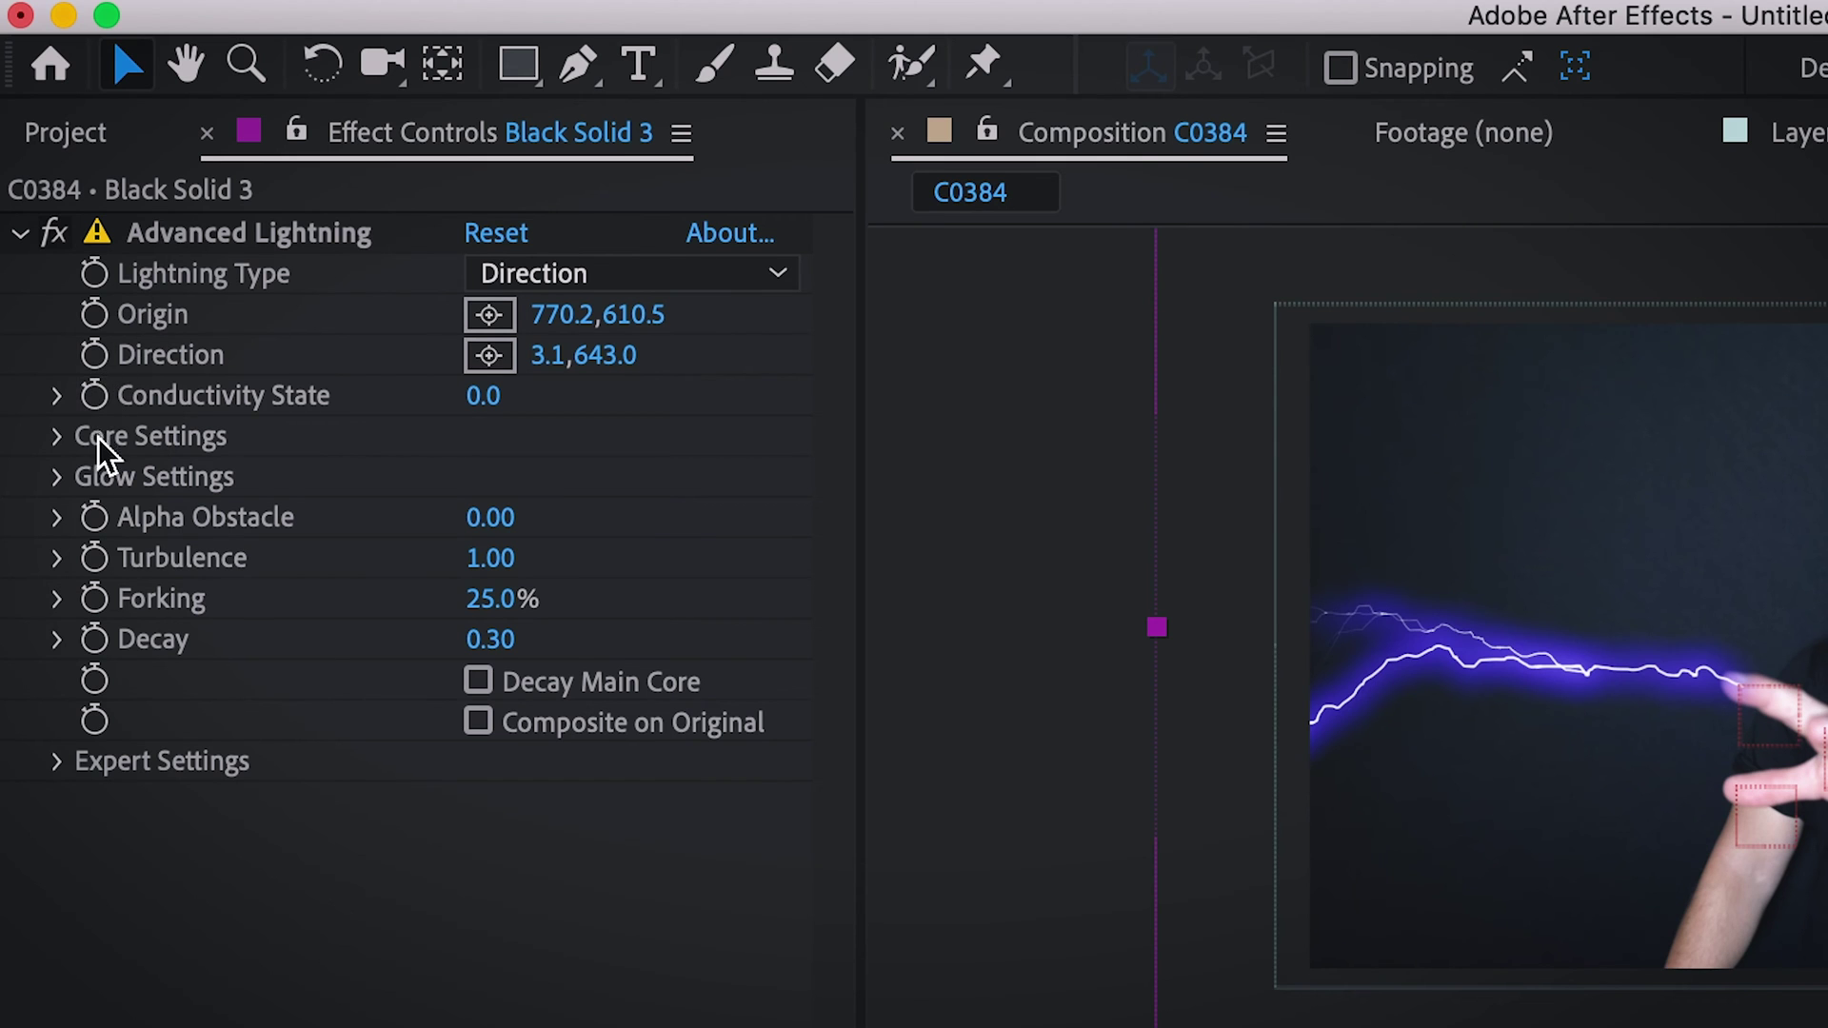
pyautogui.click(103, 400)
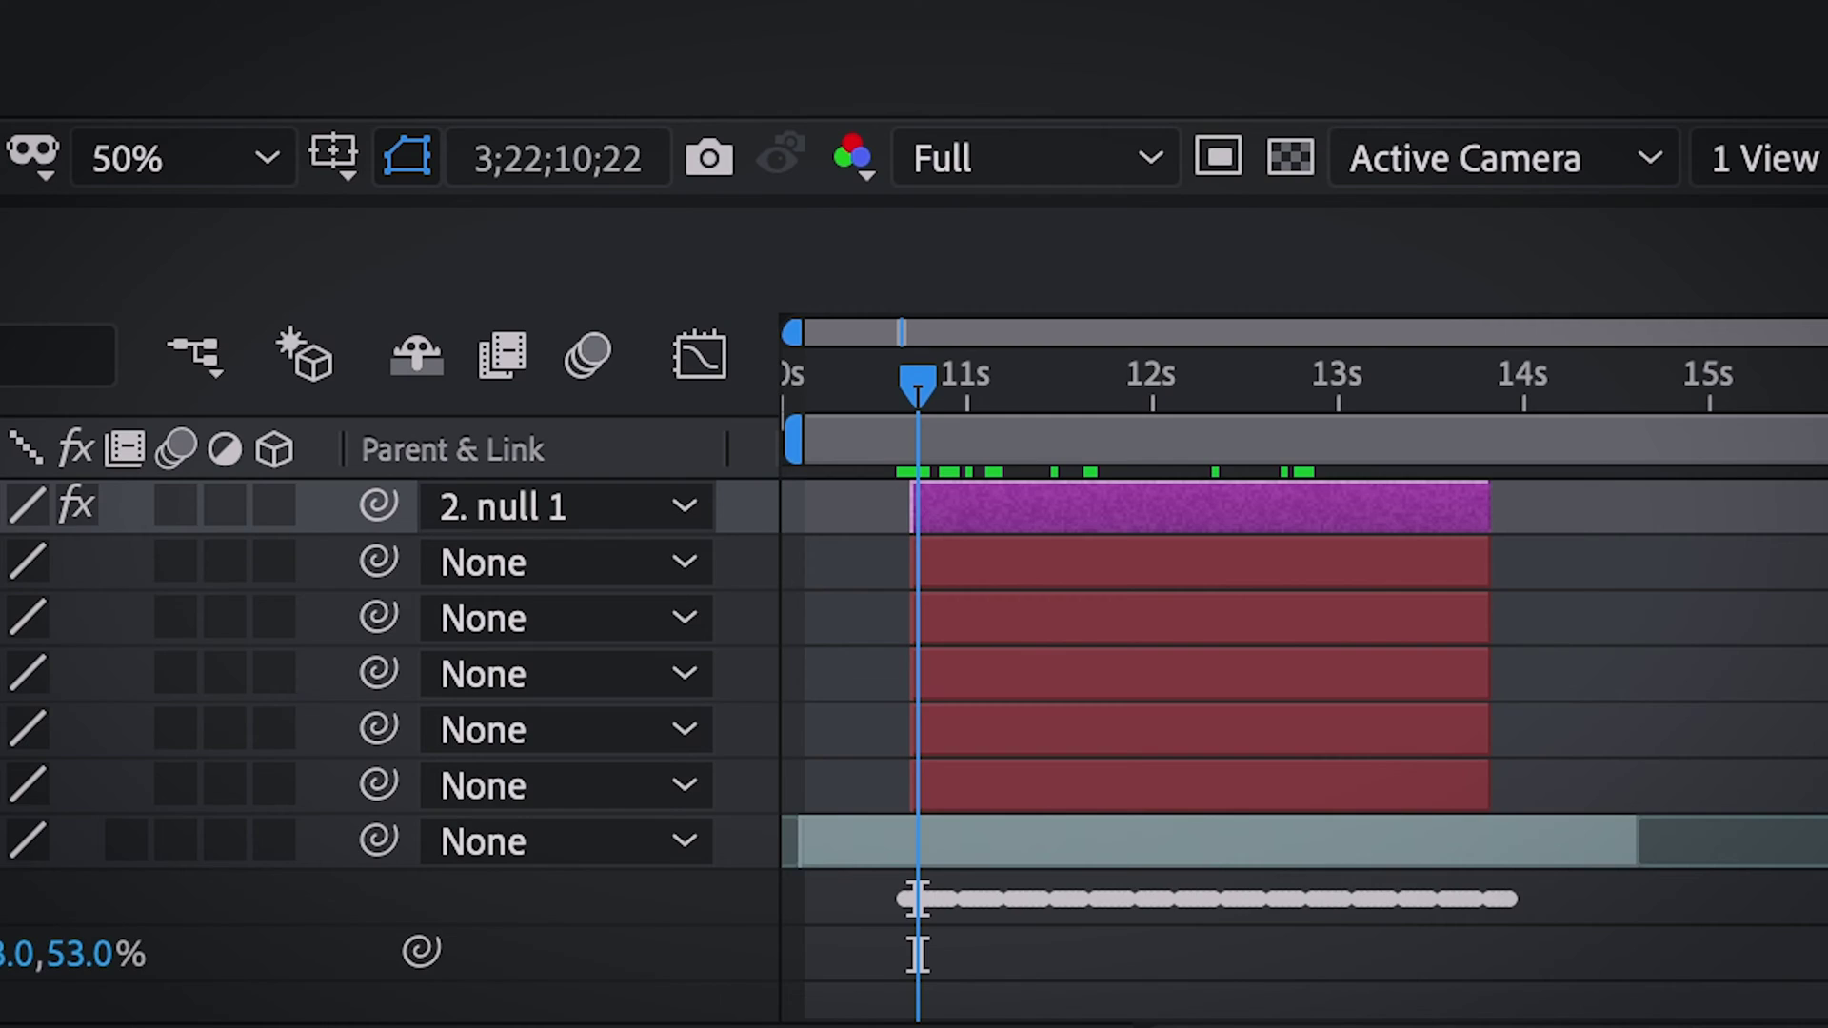
pyautogui.moveTo(920, 381); pyautogui.dragTo(1482, 388)
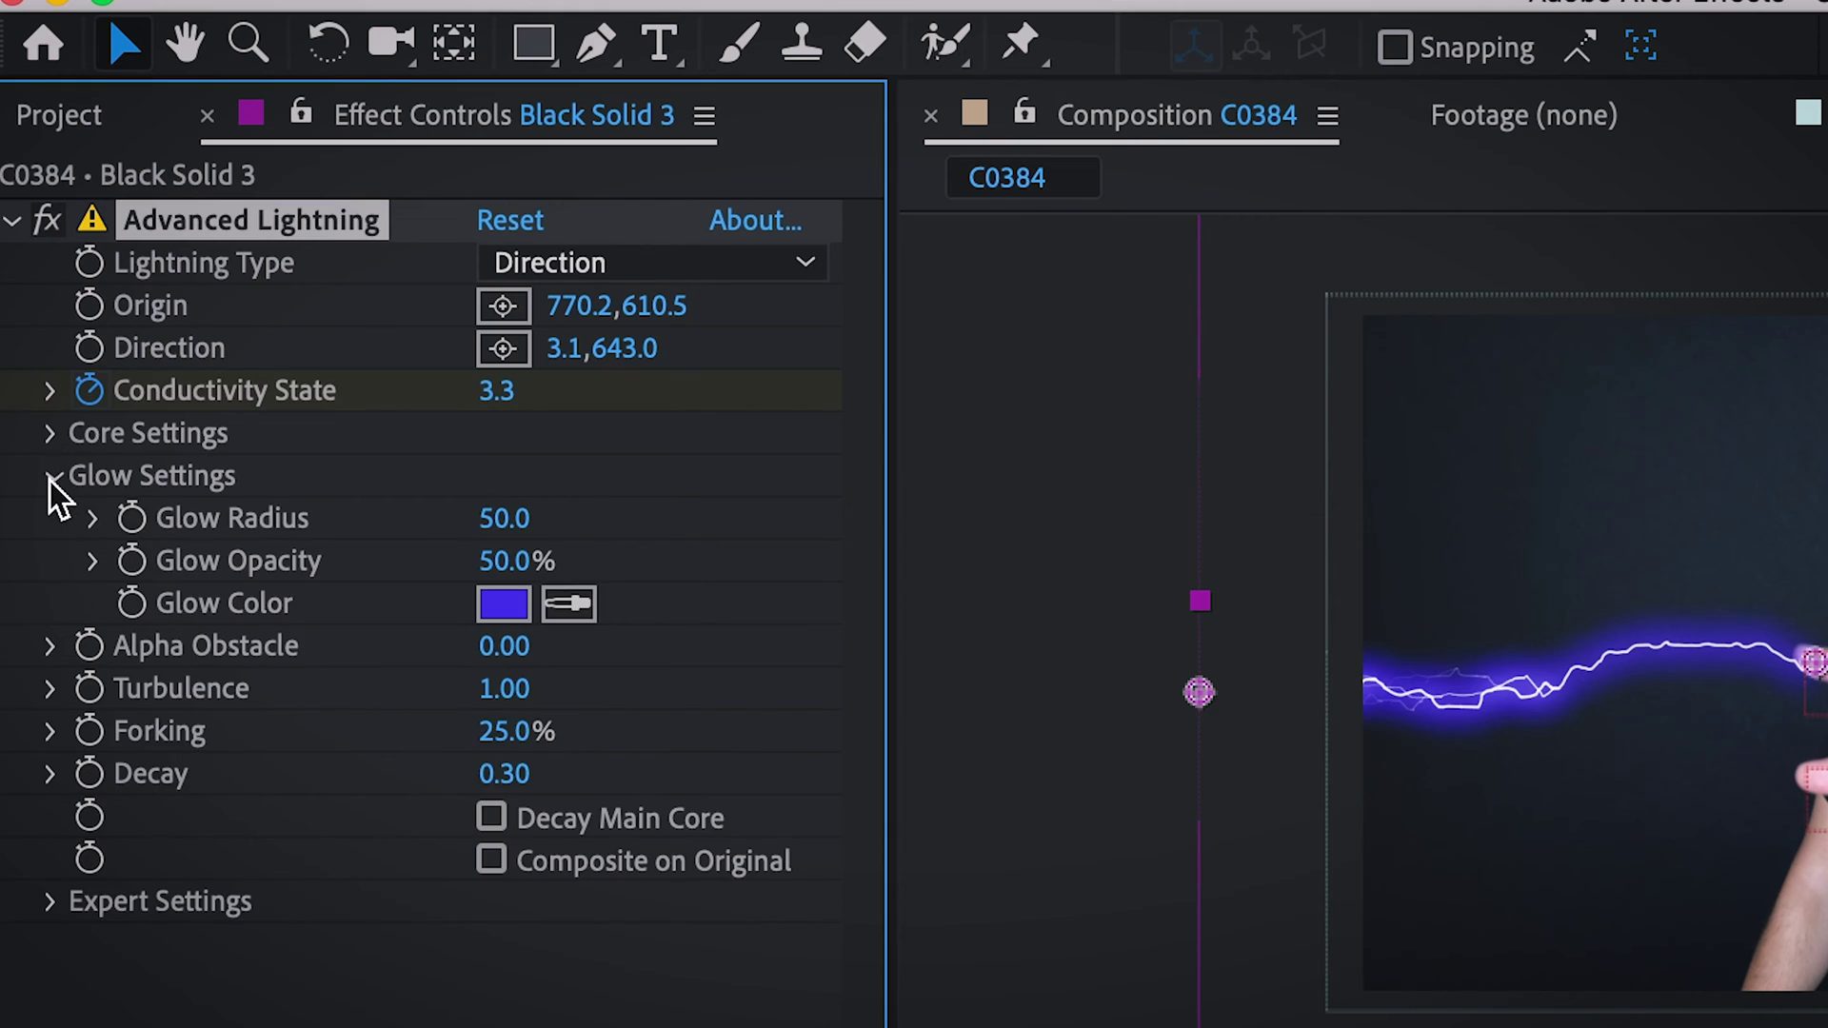
pyautogui.click(506, 520)
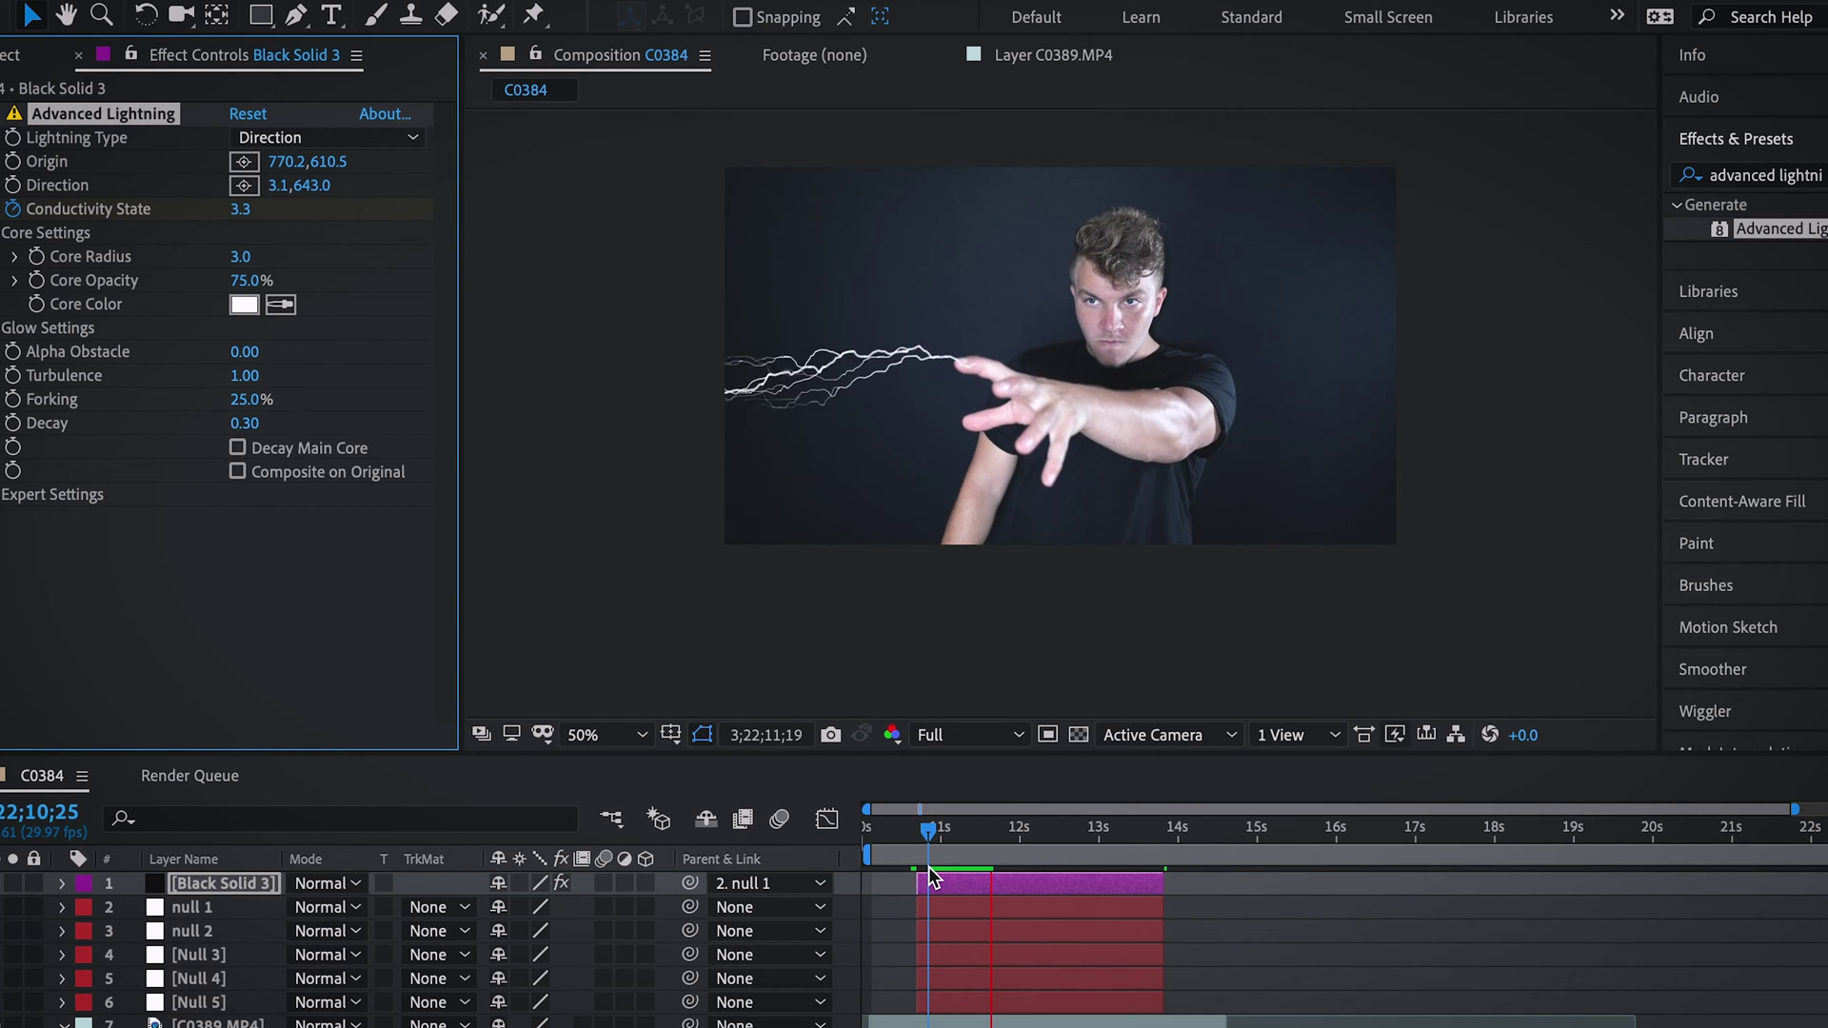
pyautogui.press('space')
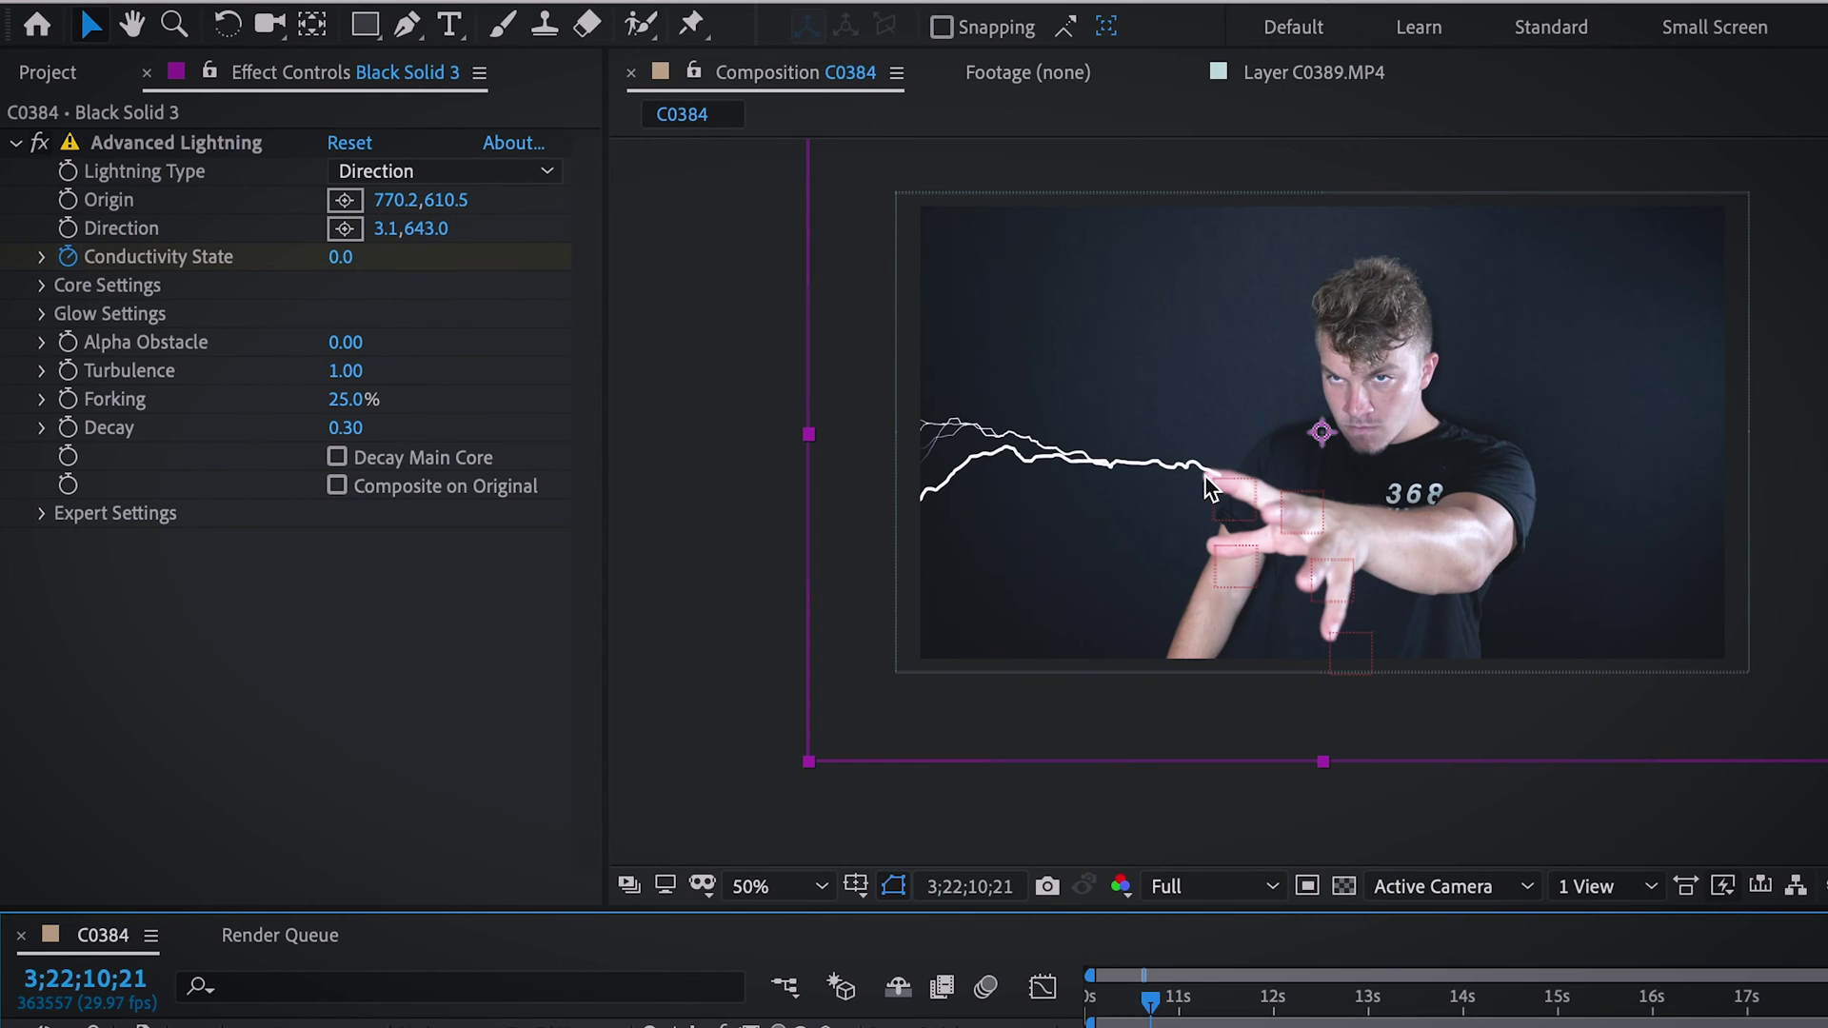
# Step: Move the bolt's Origin down onto a lower fingertip and check its alignment at 400% zoom
pyautogui.click(152, 145)
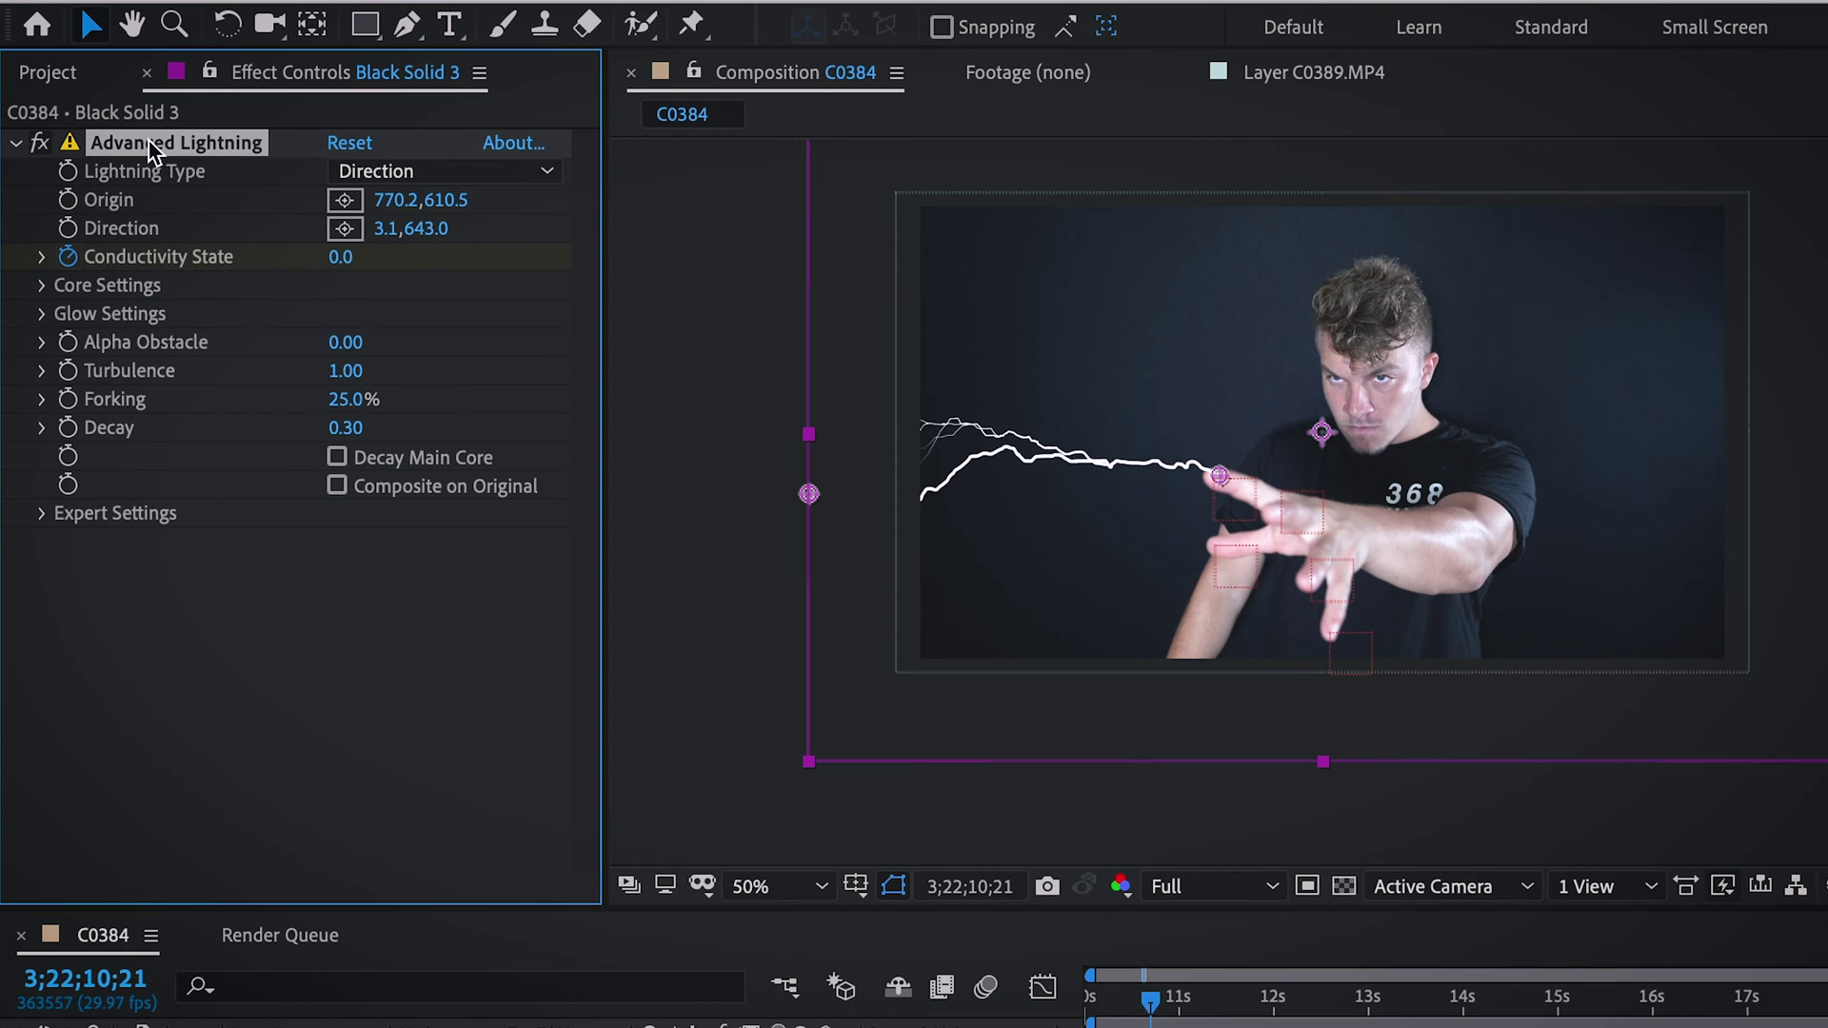
pyautogui.click(1223, 484)
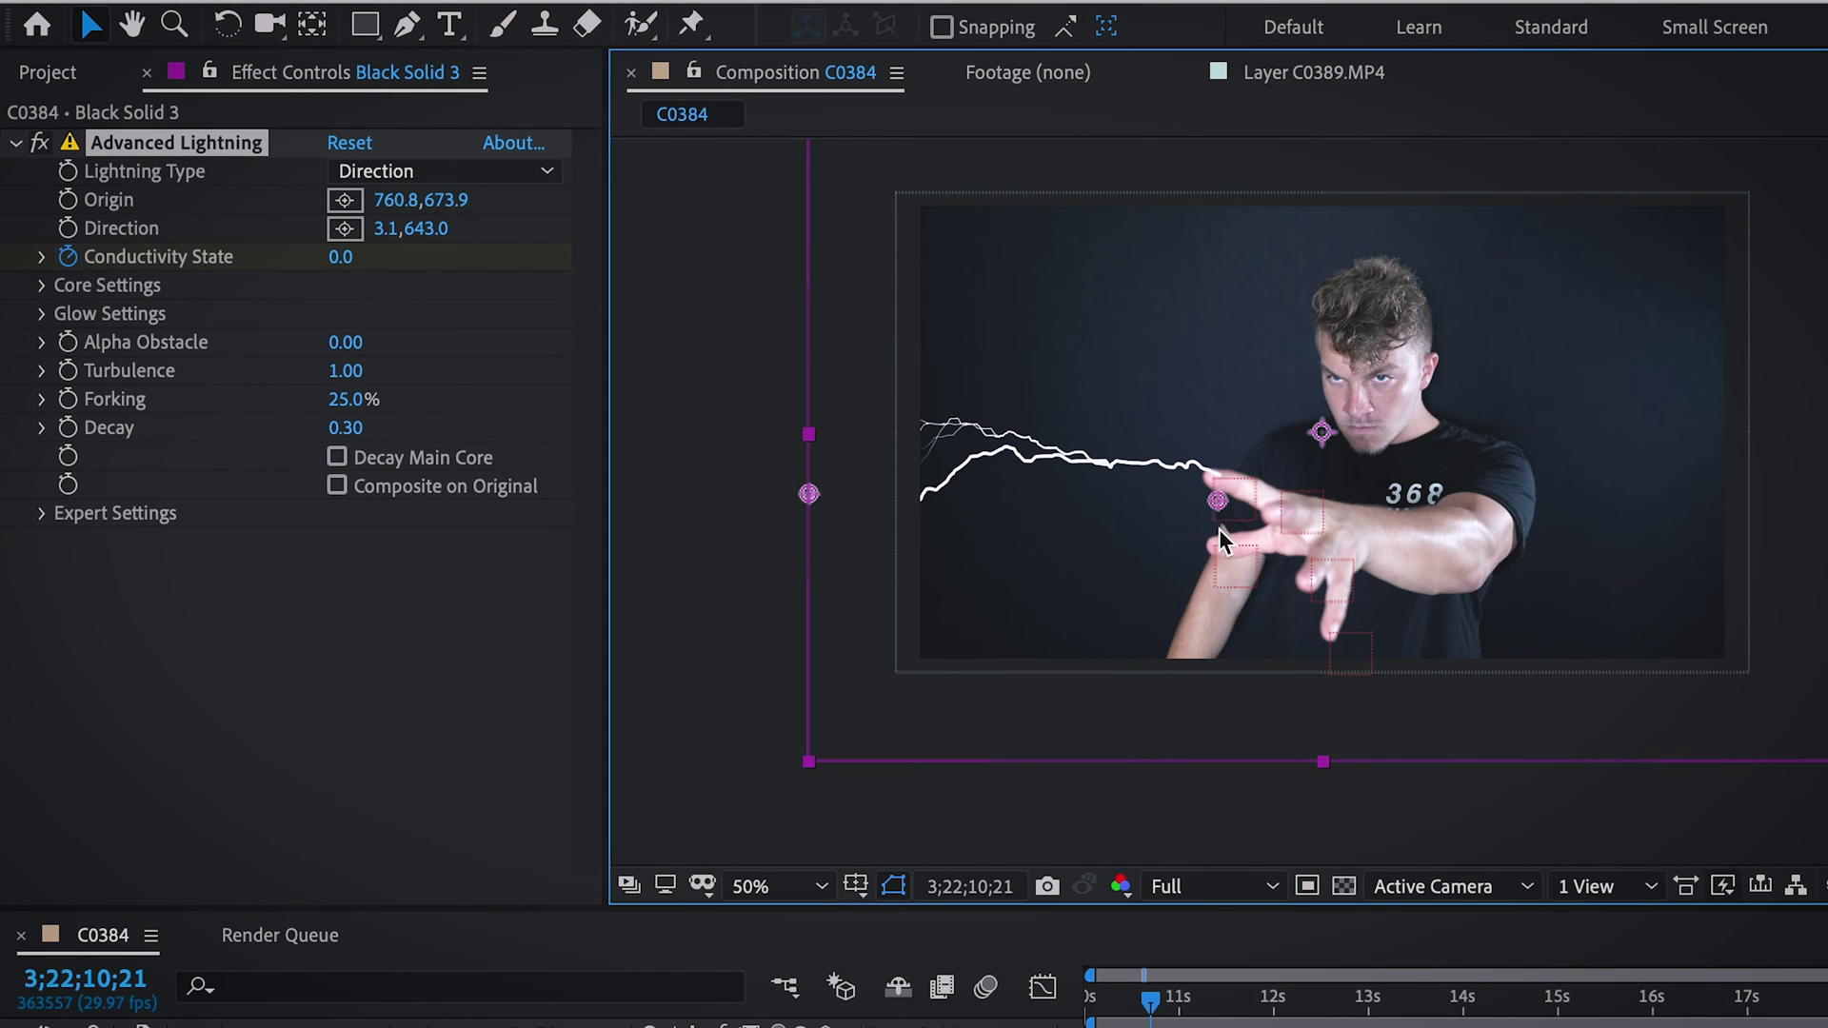
pyautogui.moveTo(1219, 529); pyautogui.dragTo(1217, 554)
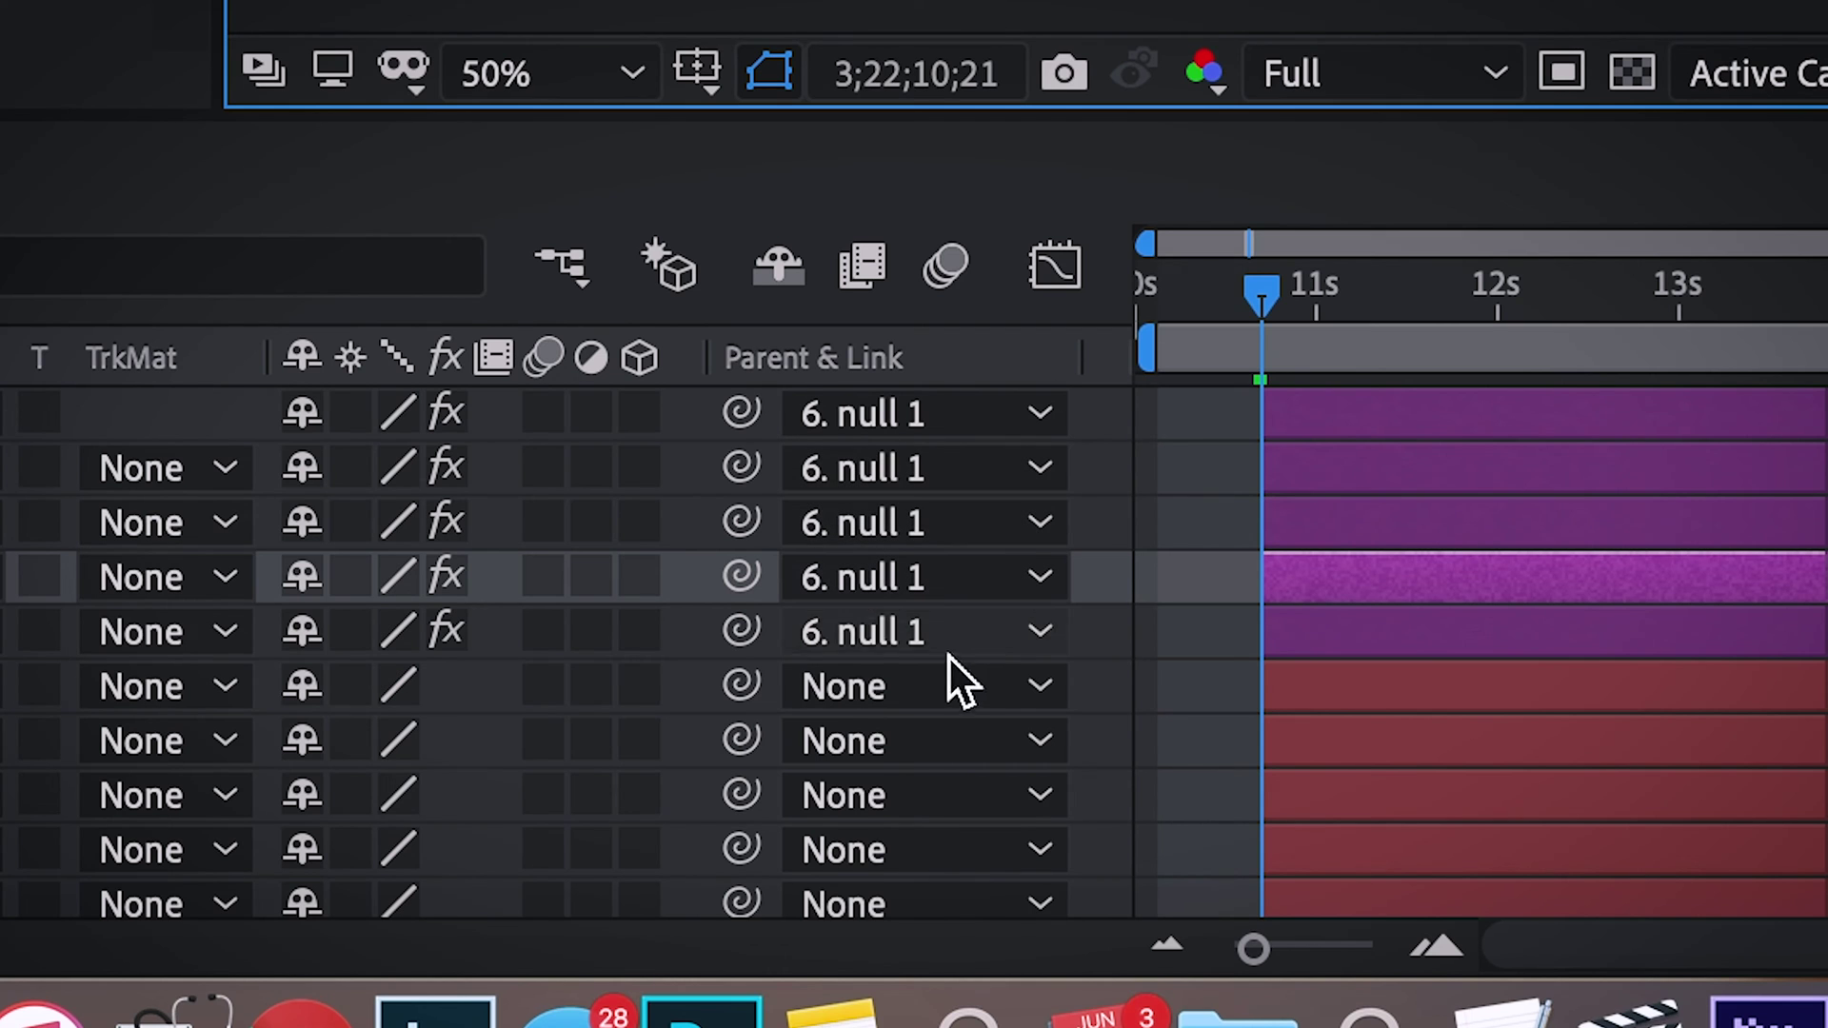
pyautogui.click(1543, 741)
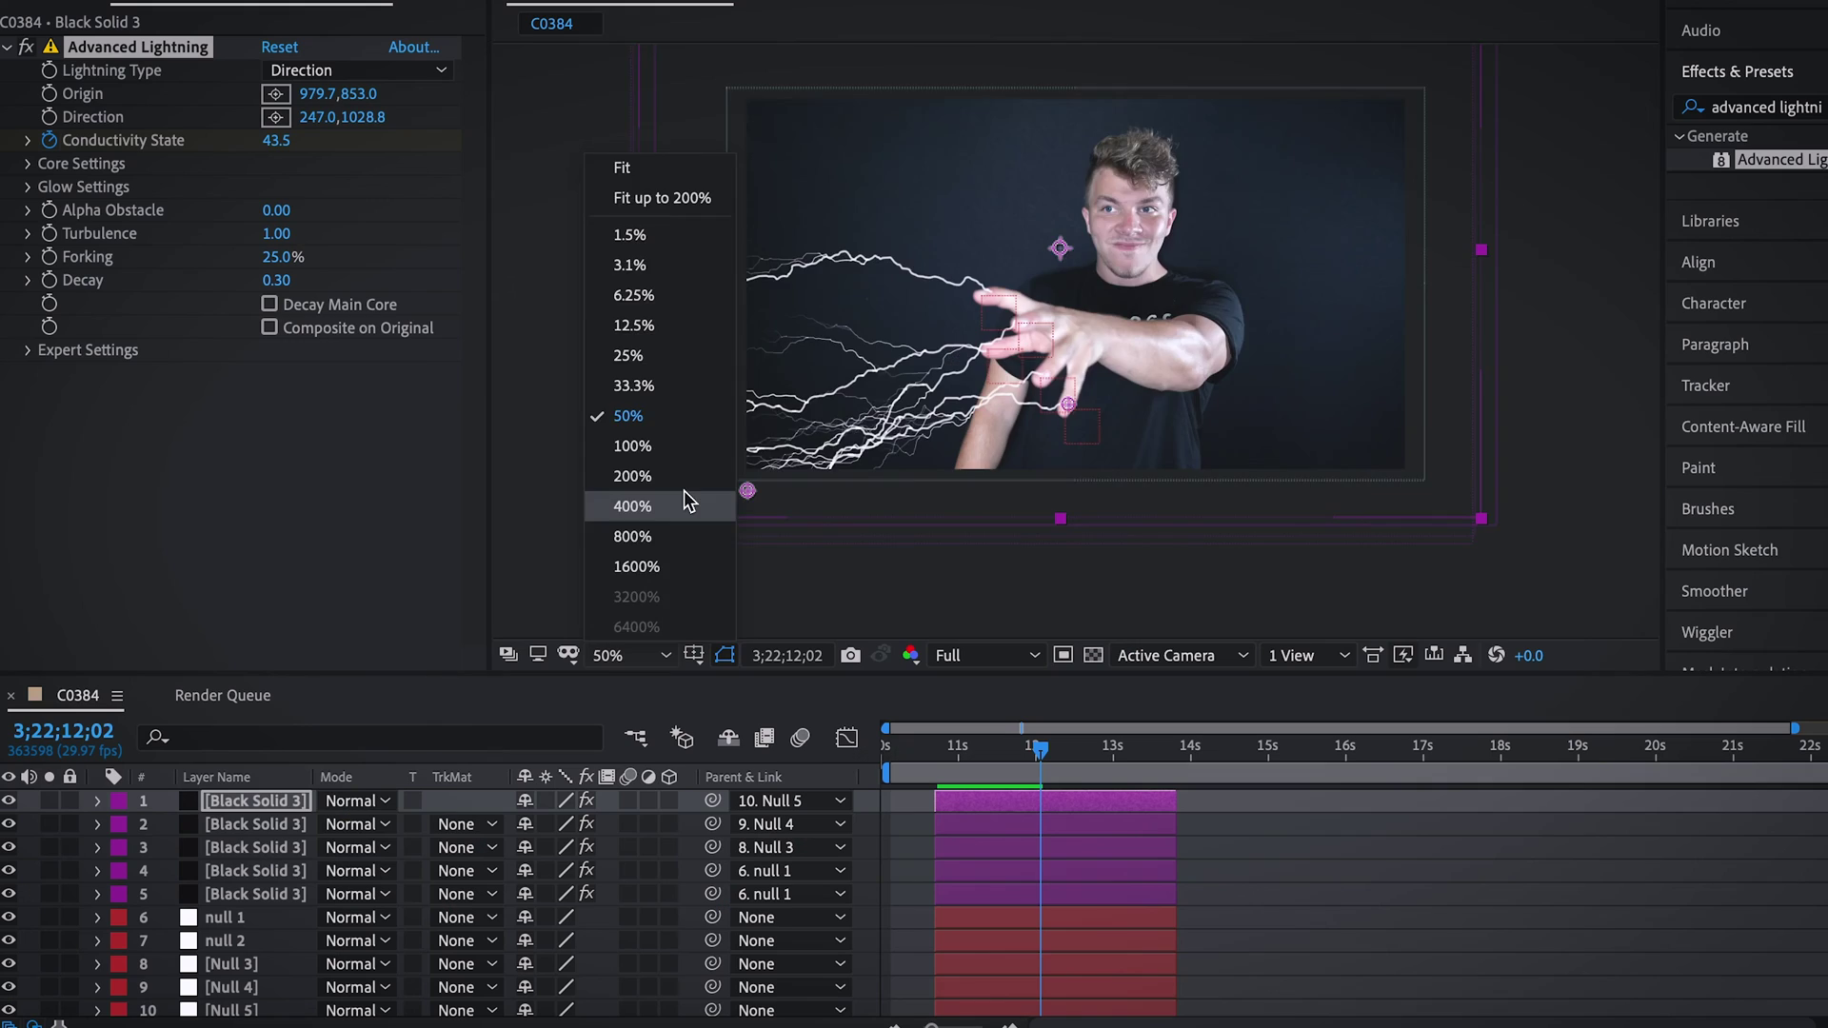
pyautogui.click(684, 490)
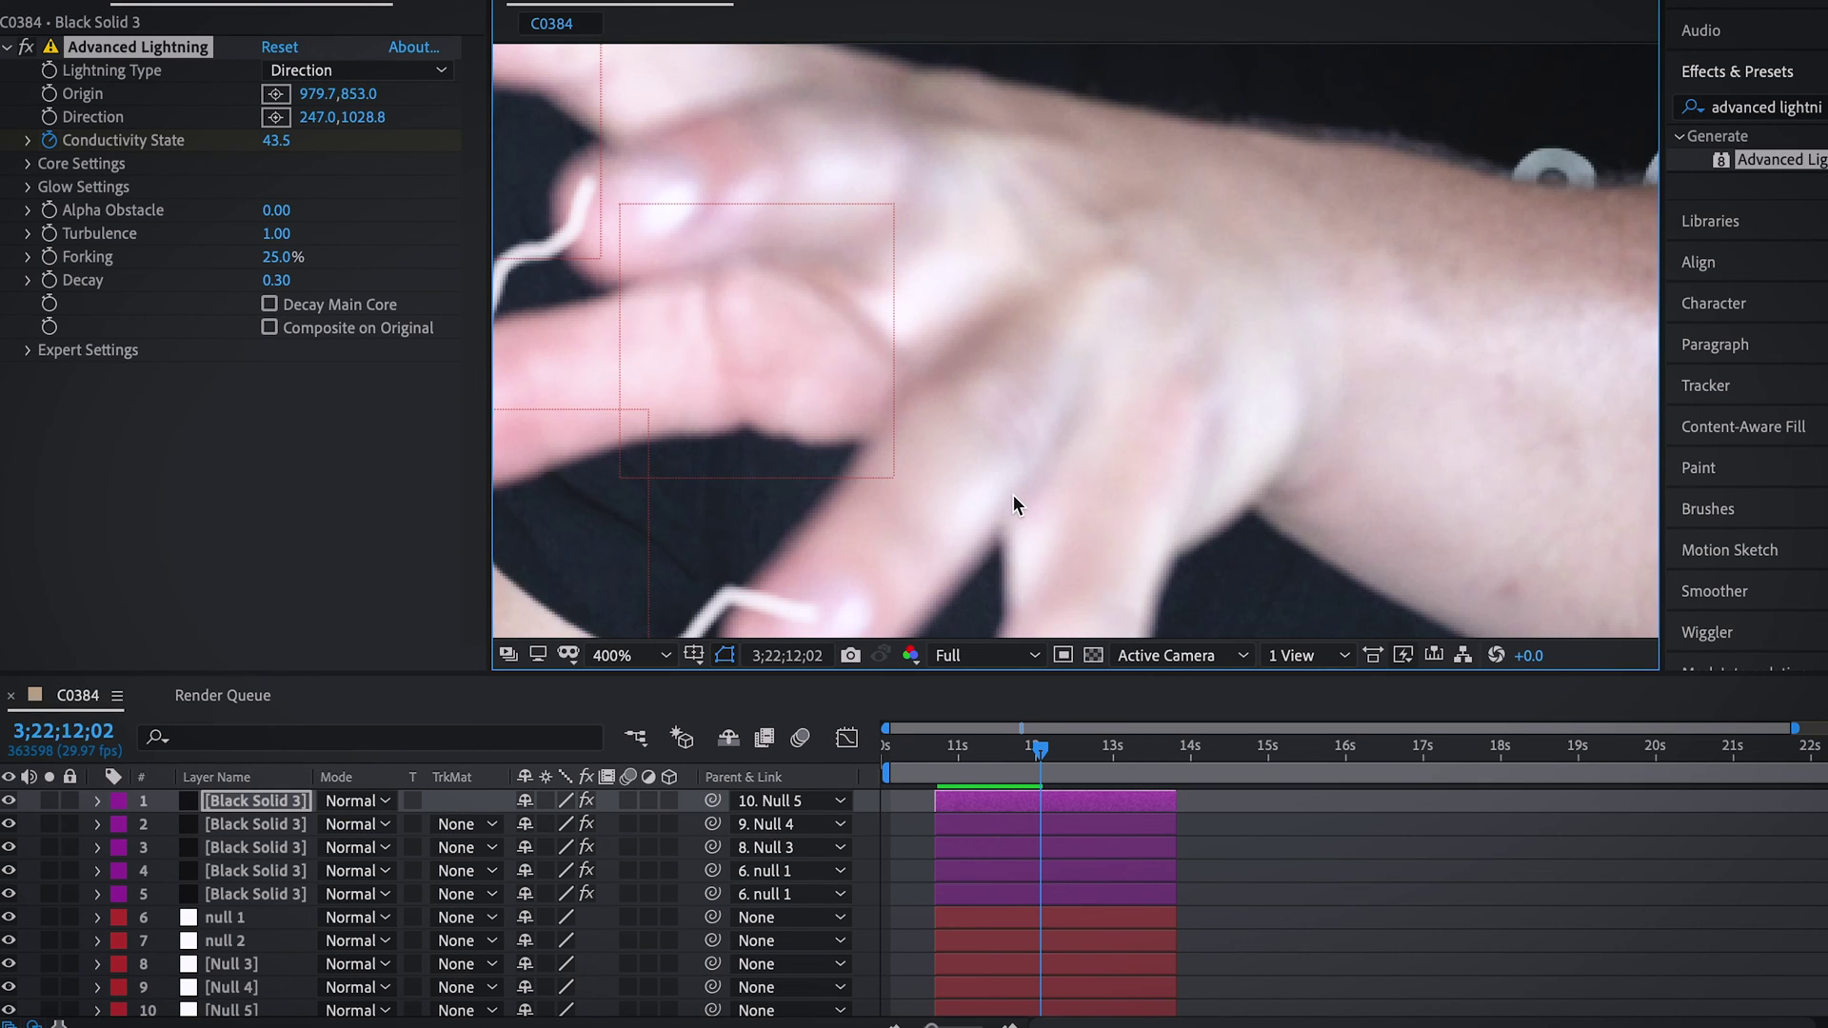
pyautogui.click(630, 655)
pyautogui.click(636, 187)
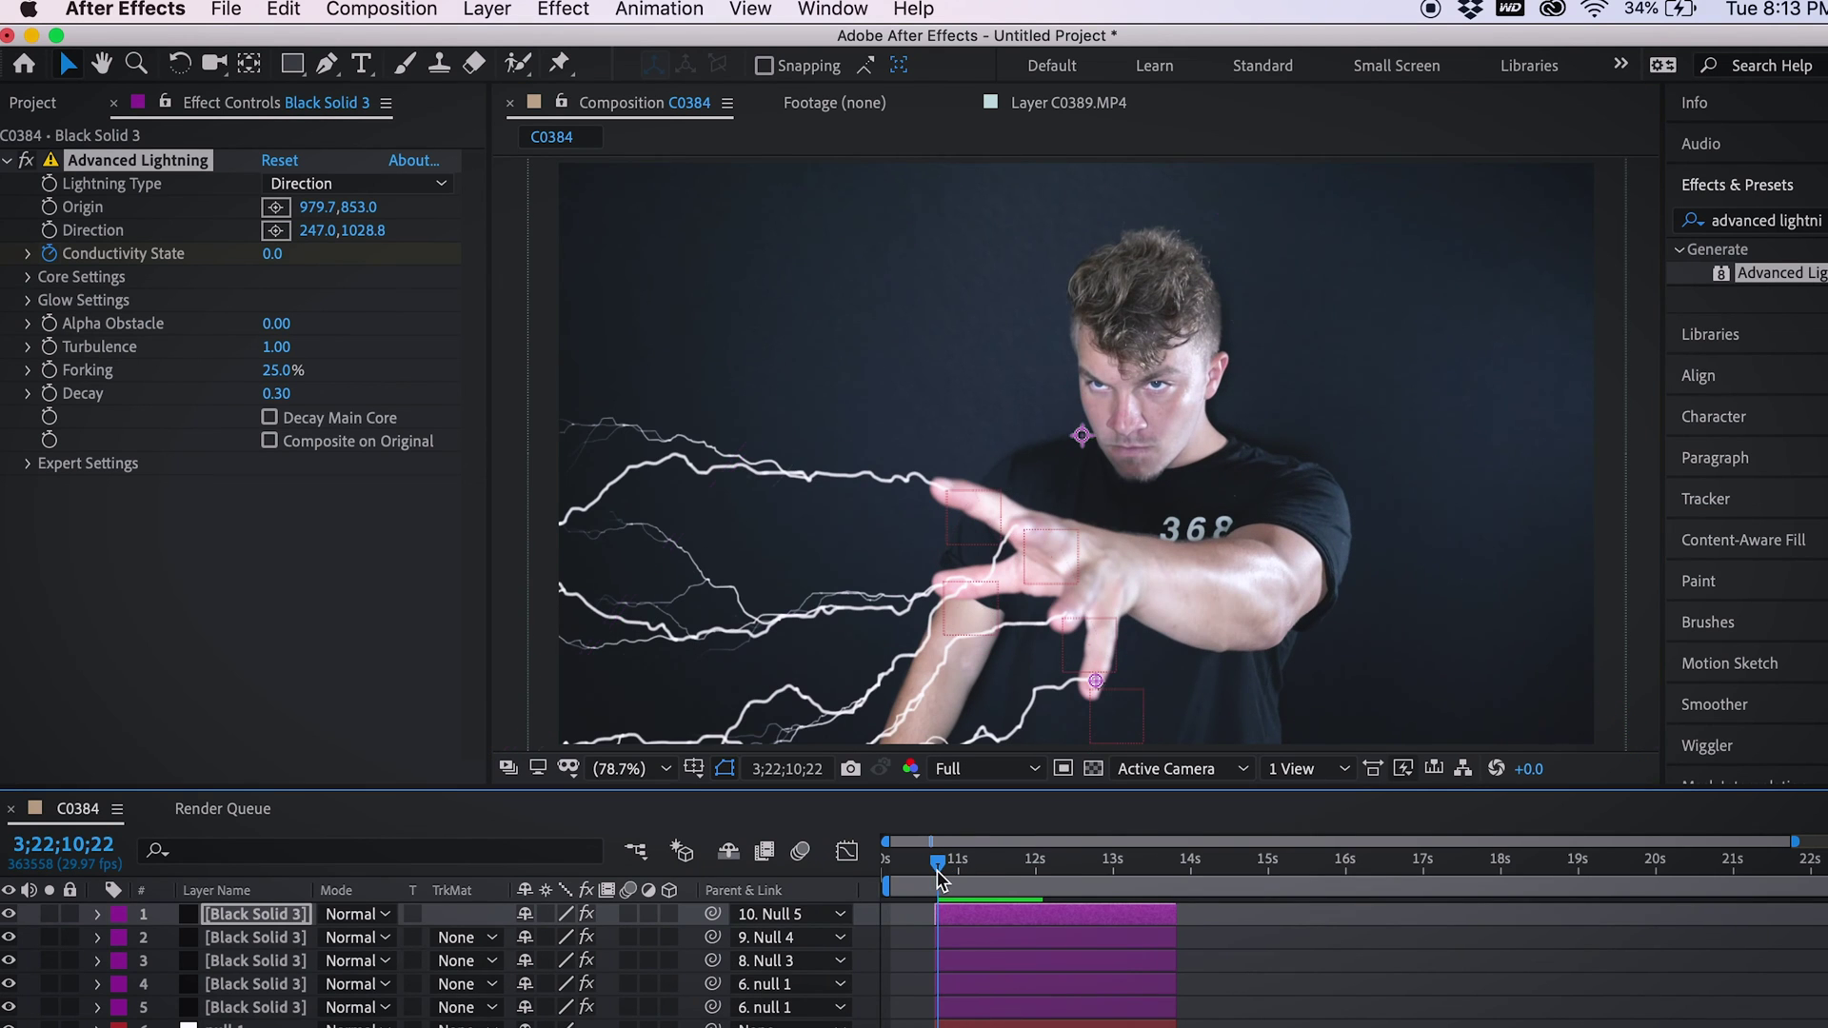
# Step: Add a new shape layer to the composition
pyautogui.click(484, 8)
pyautogui.moveTo(514, 46)
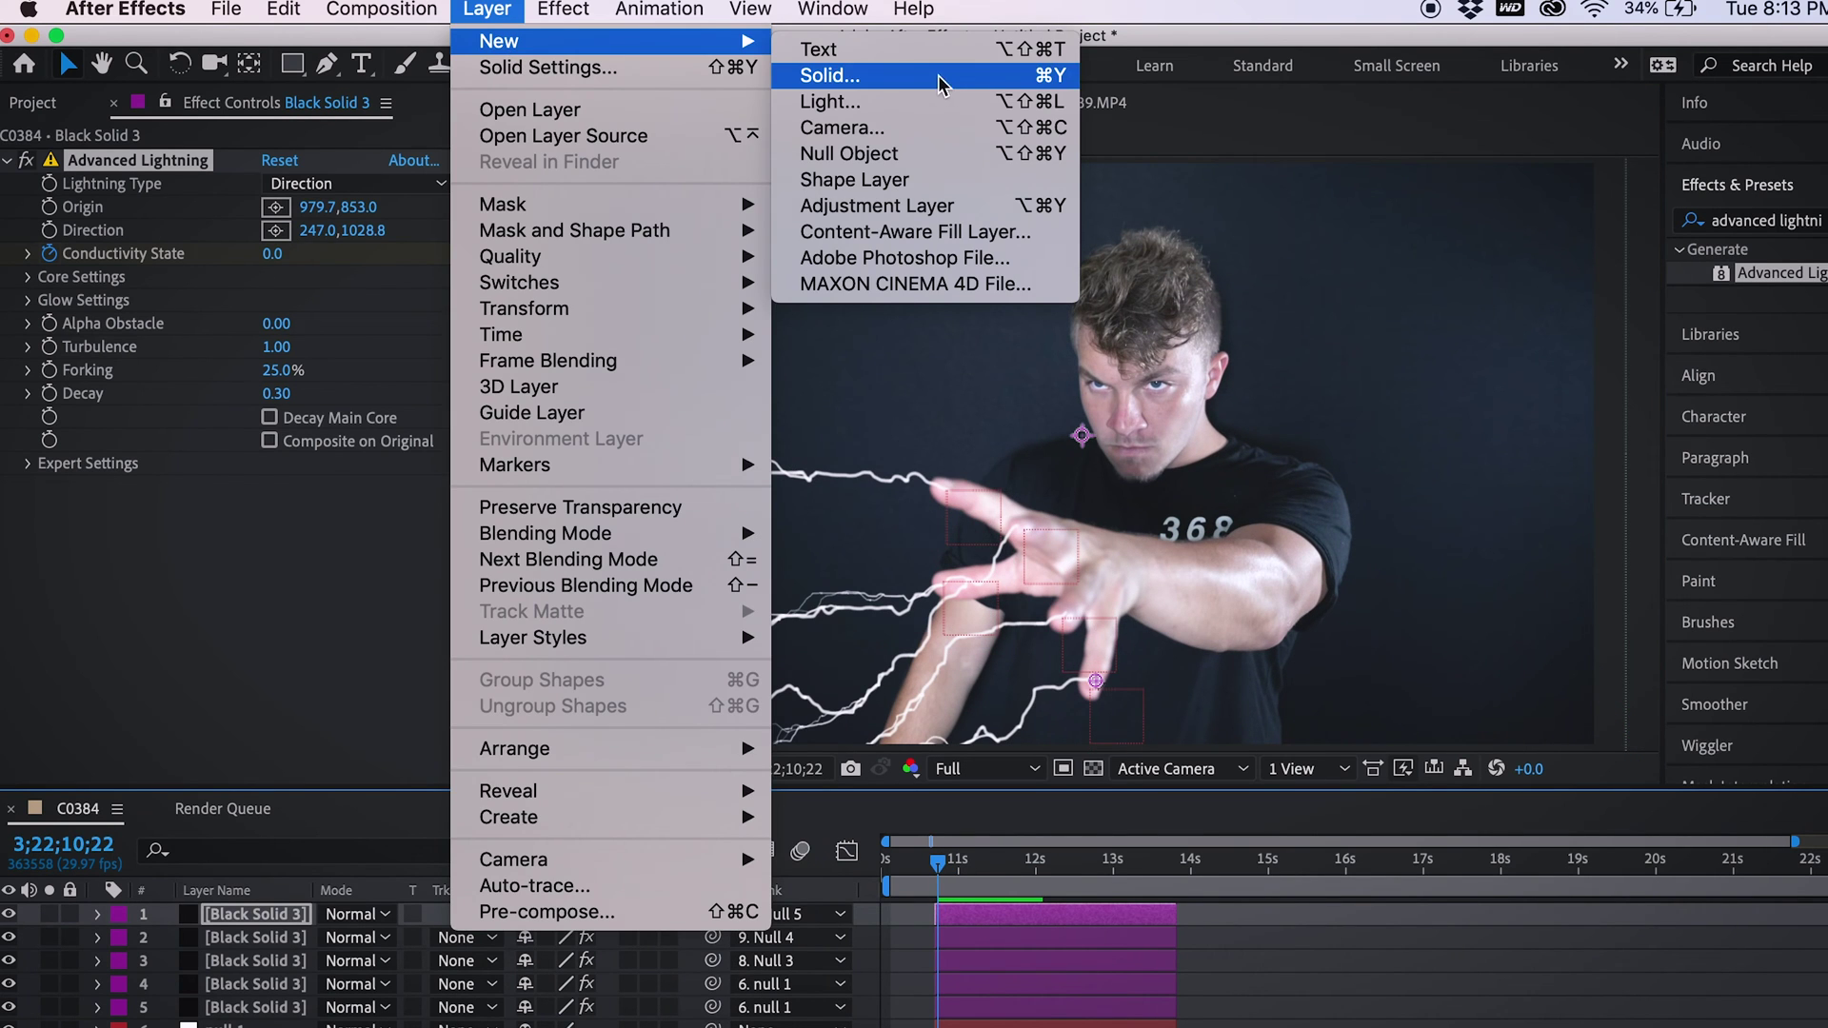
pyautogui.click(854, 180)
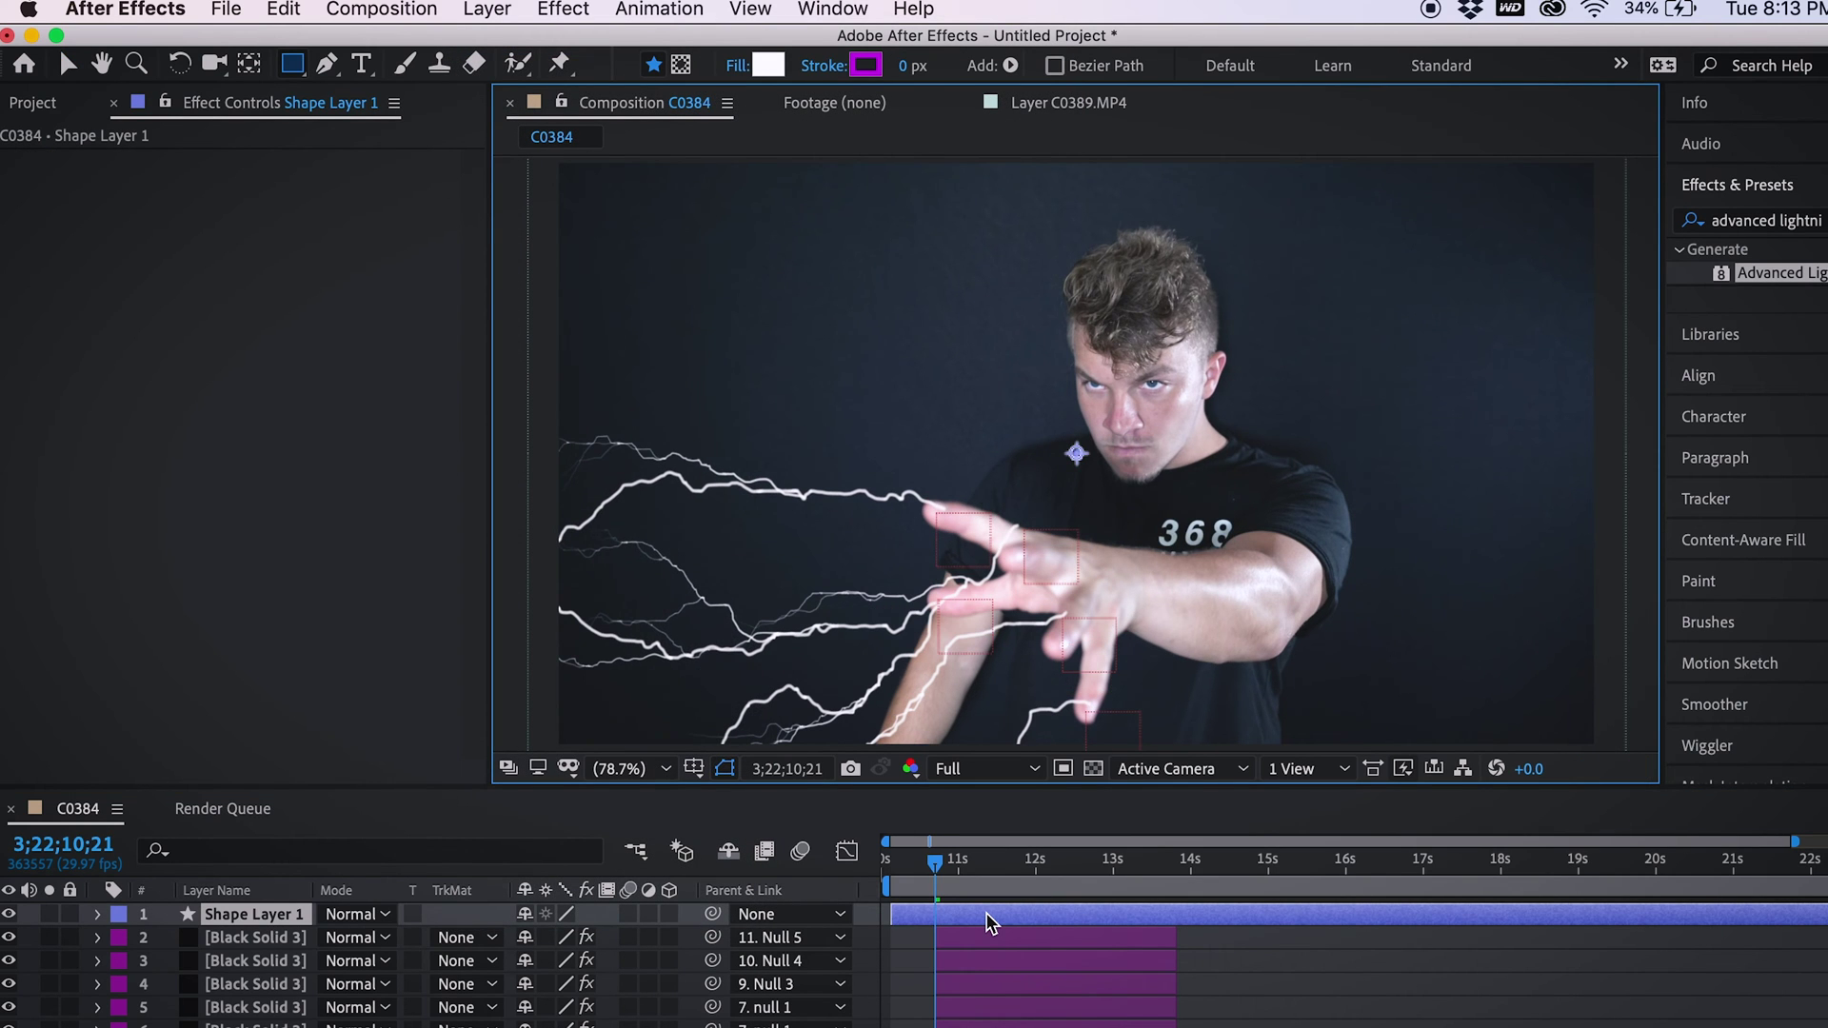
# Step: At about 13 seconds, draw a small white ellipse on Shape Layer 2
pyautogui.click(986, 938)
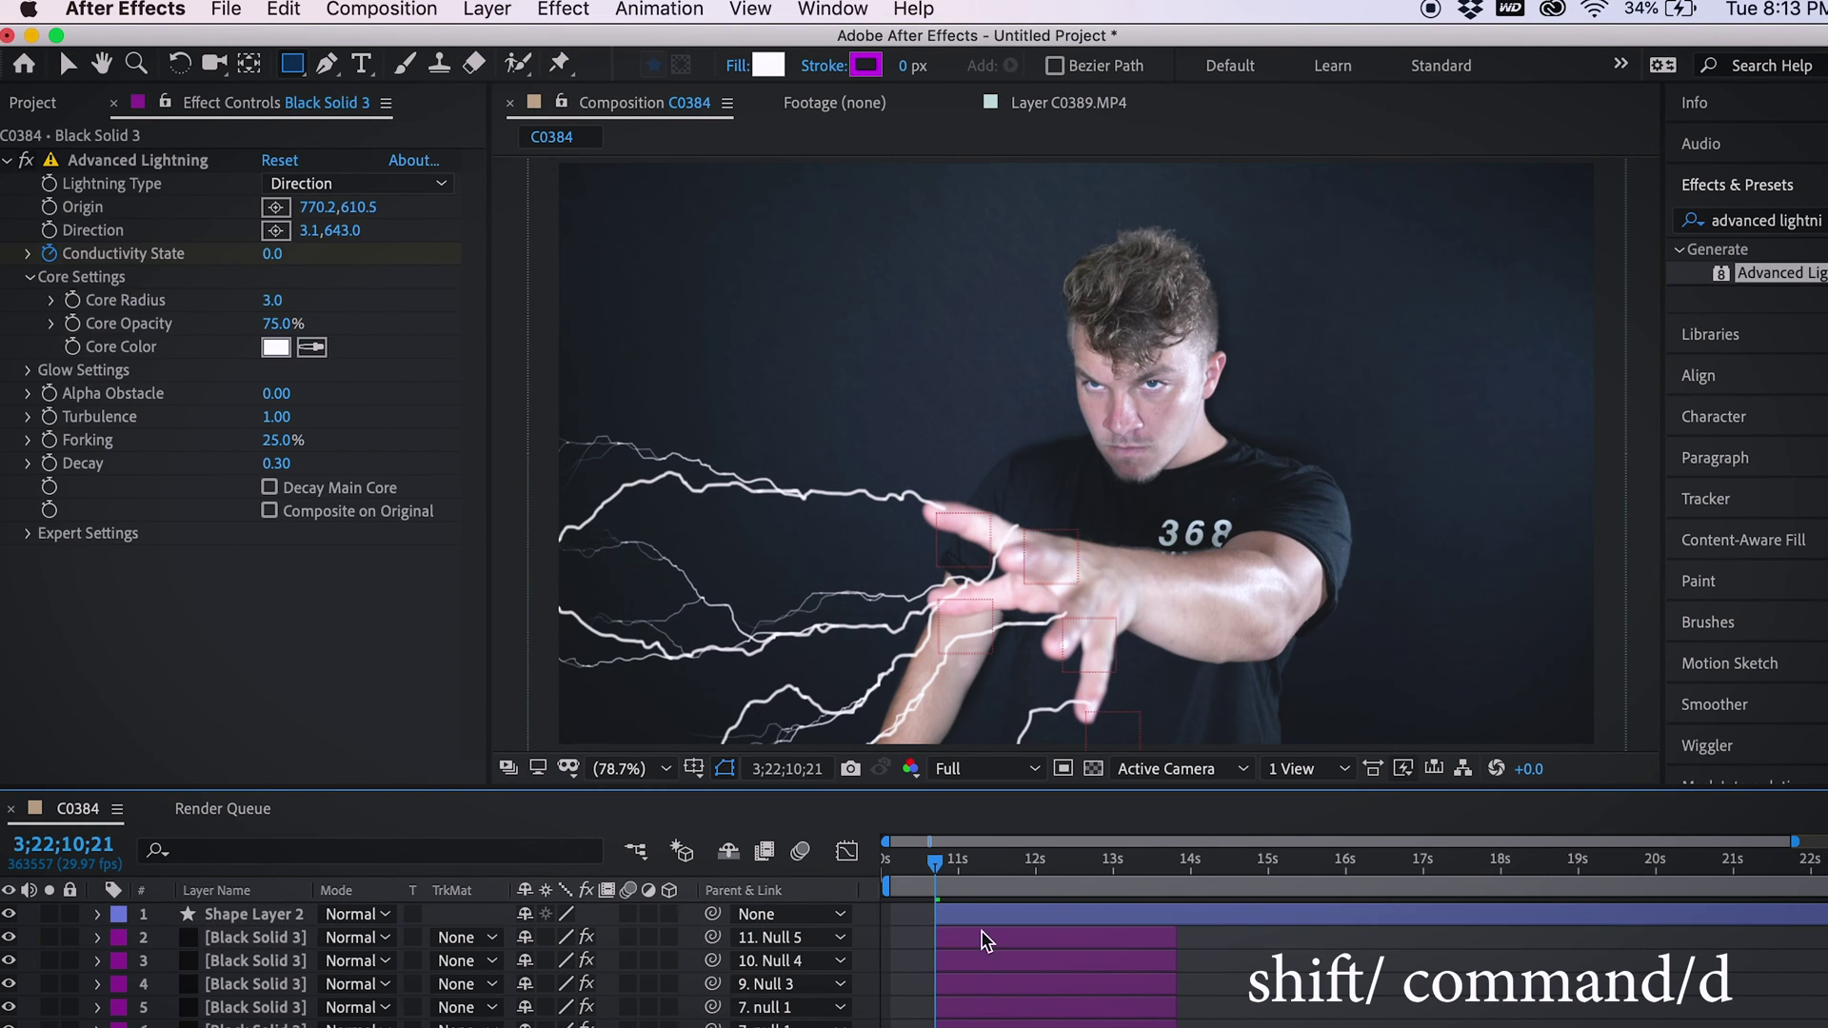
pyautogui.click(1183, 881)
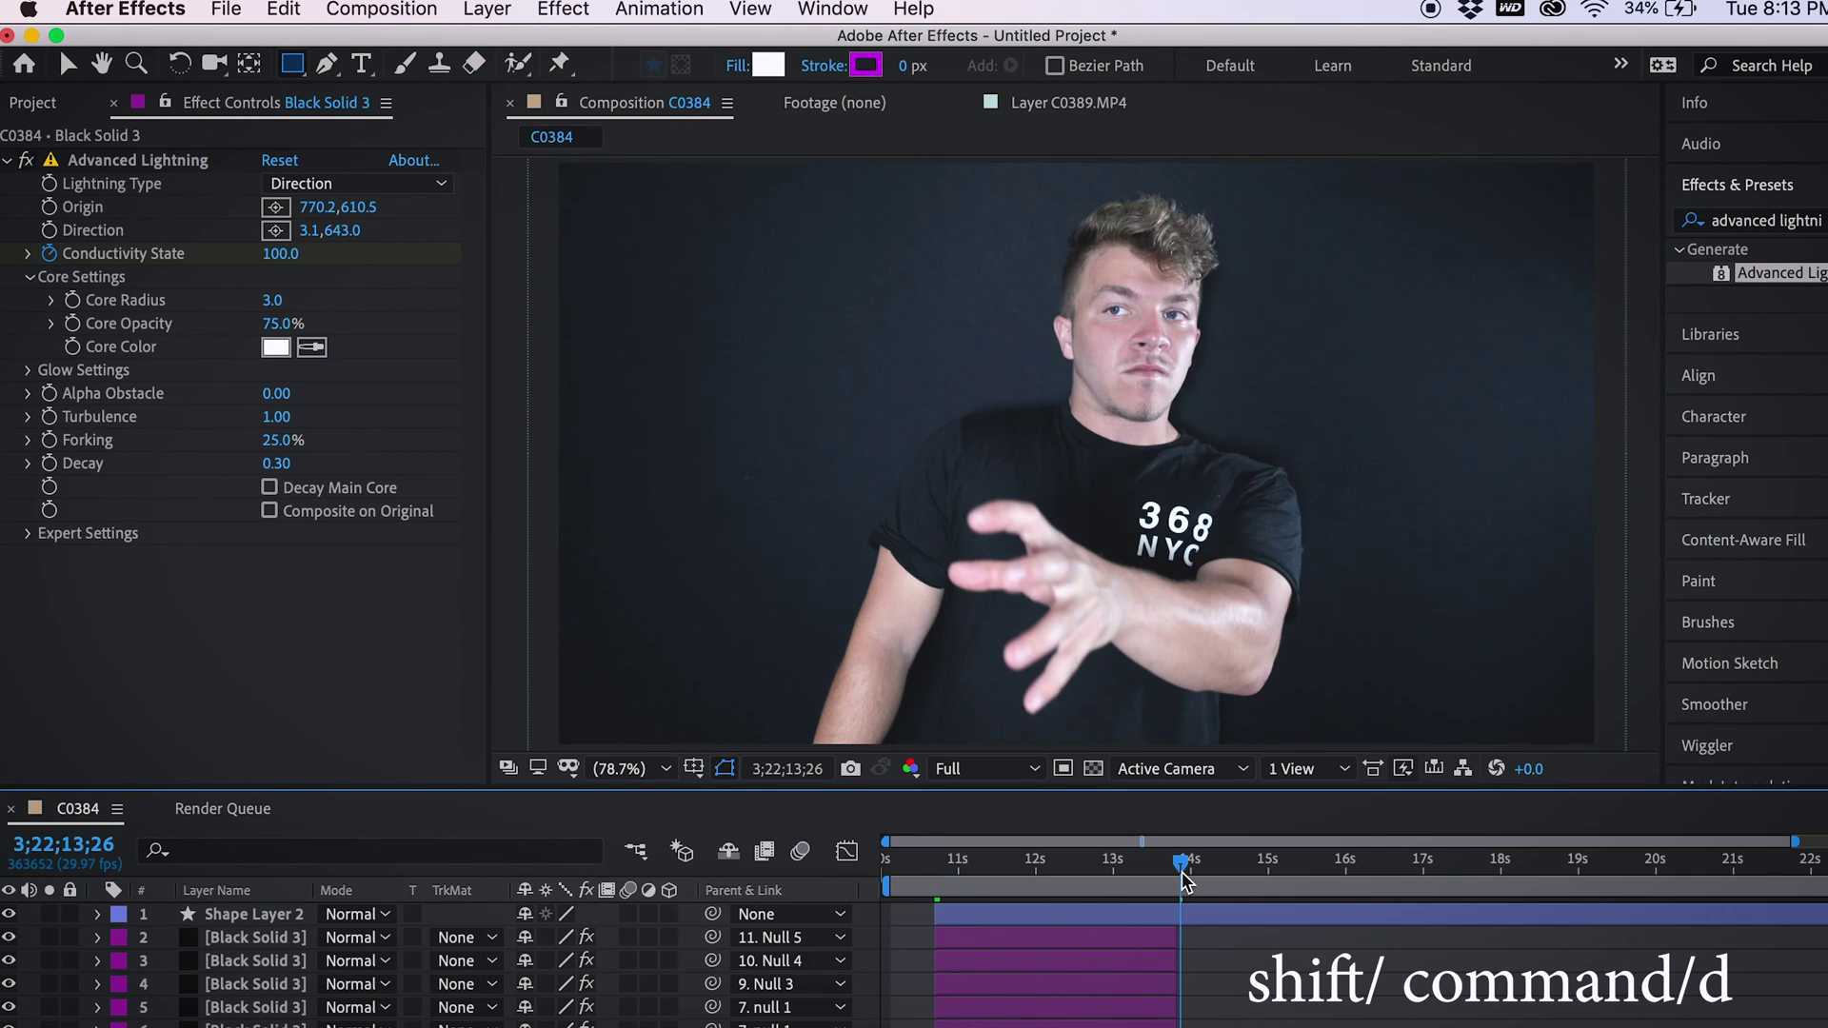
pyautogui.click(1201, 918)
pyautogui.moveTo(298, 63); pyautogui.dragTo(405, 123)
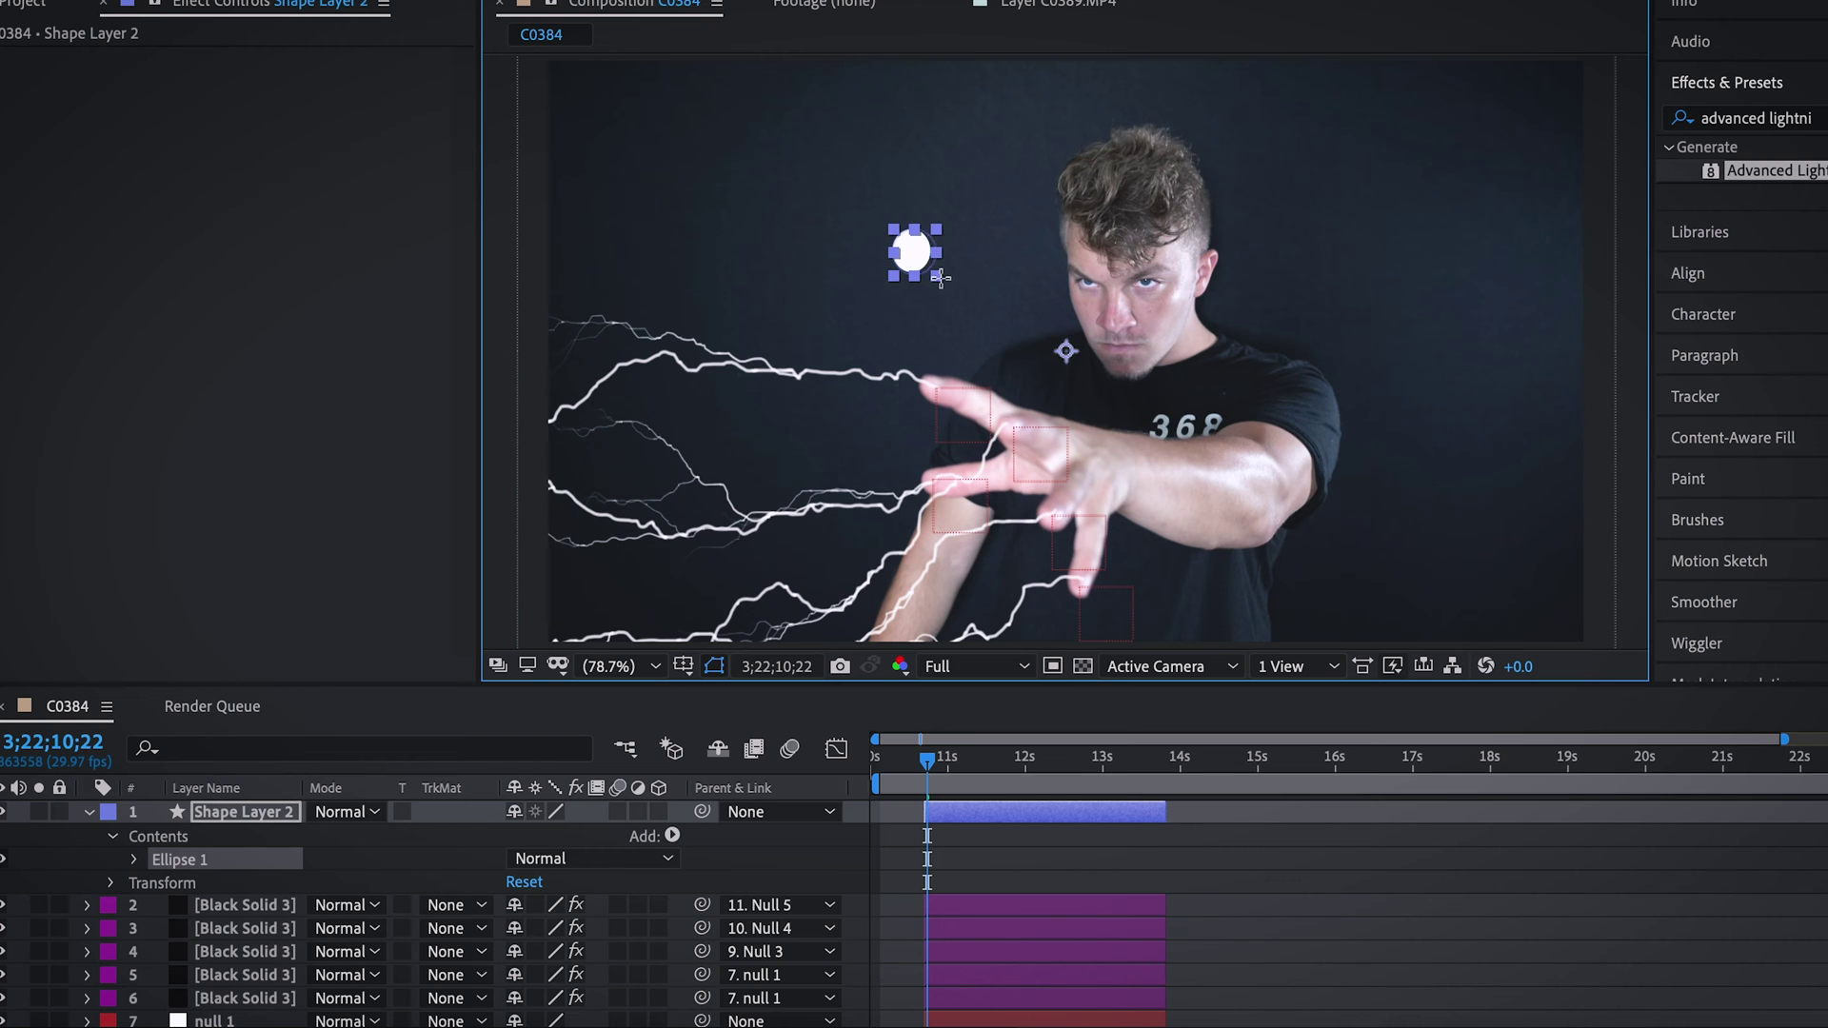
pyautogui.hotkey('ctrl', '5')
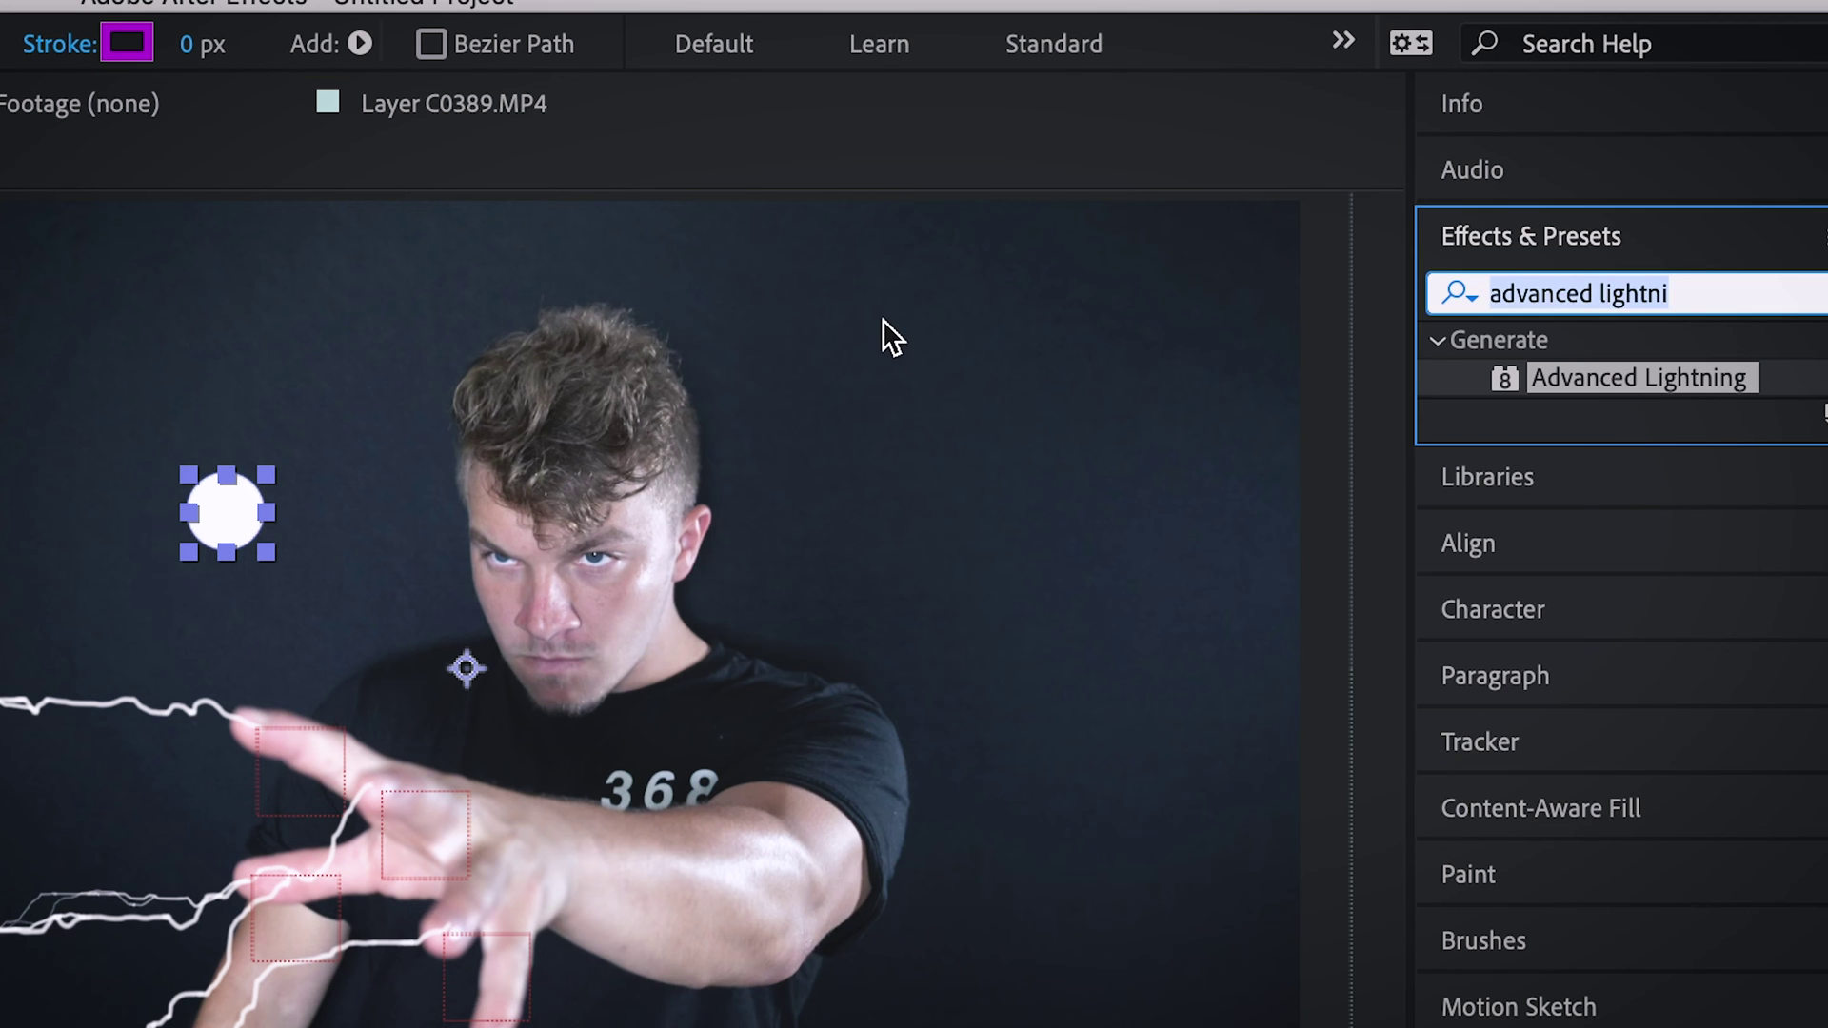
# Step: Apply Gaussian Blur to Shape Layer 2 with Blurriness 40
pyautogui.write('gau')
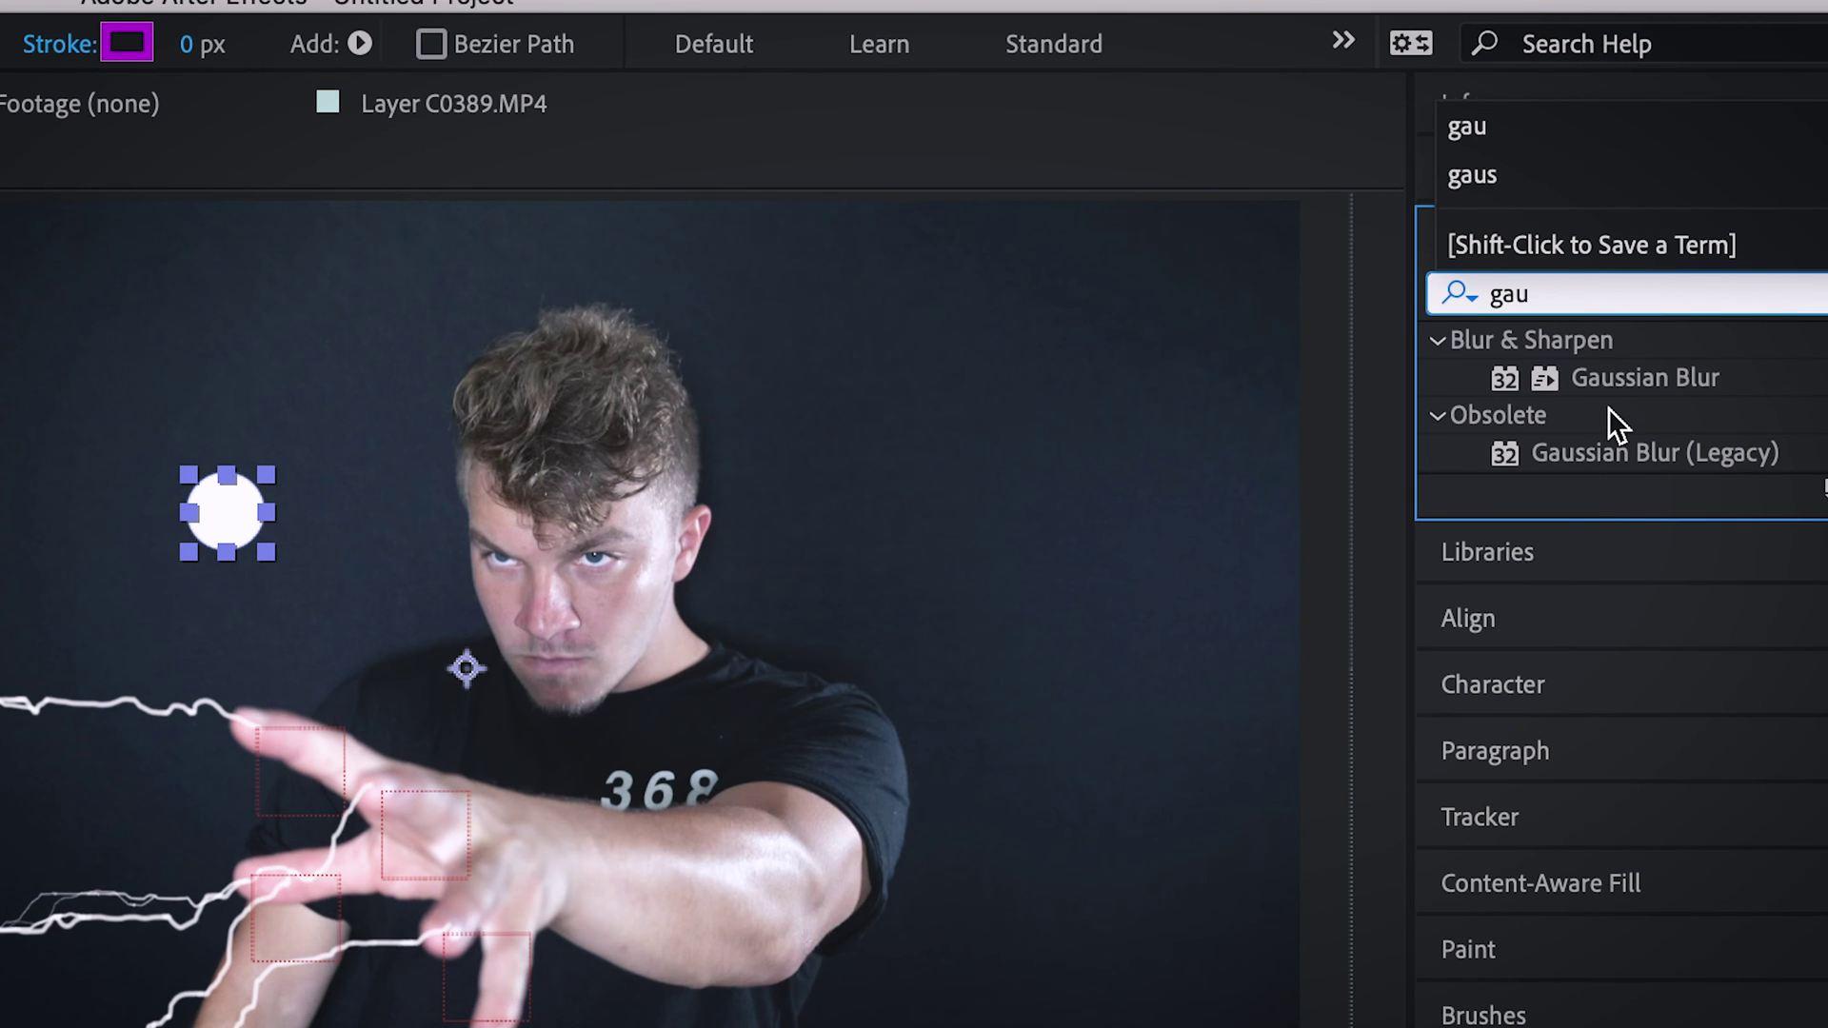
pyautogui.moveTo(1613, 381); pyautogui.dragTo(1011, 824)
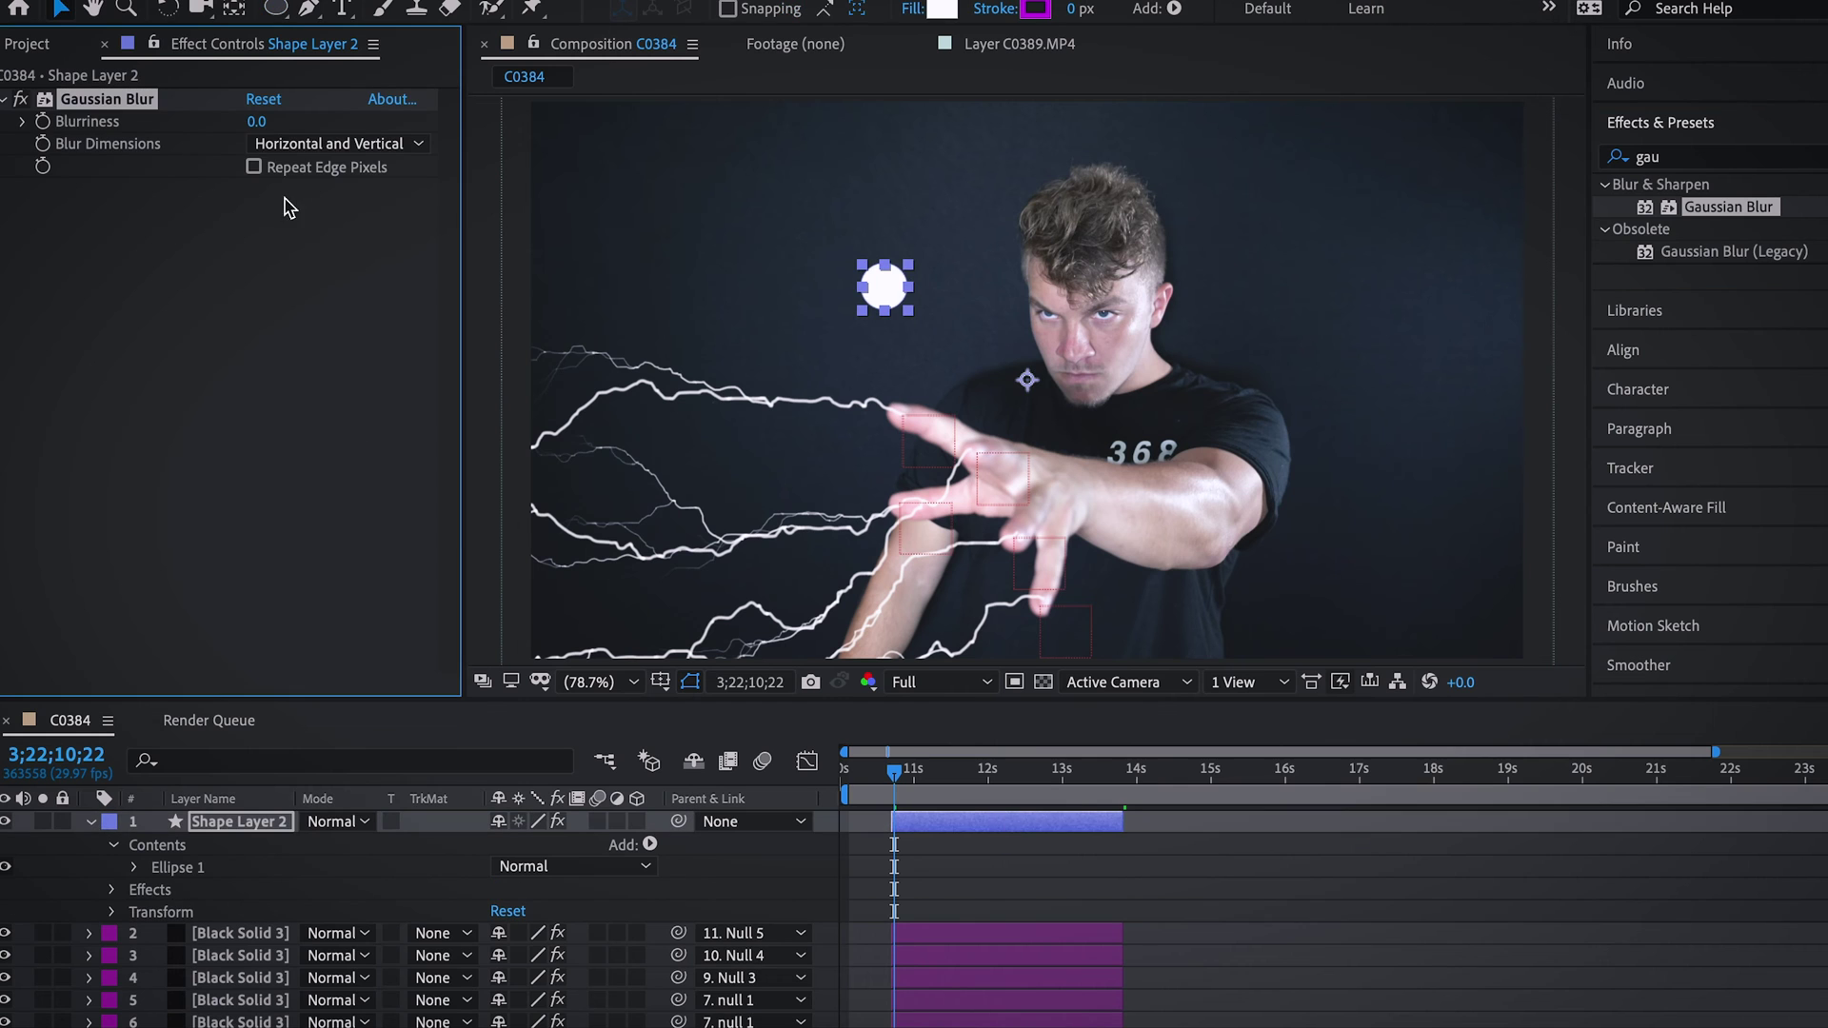
pyautogui.click(256, 122)
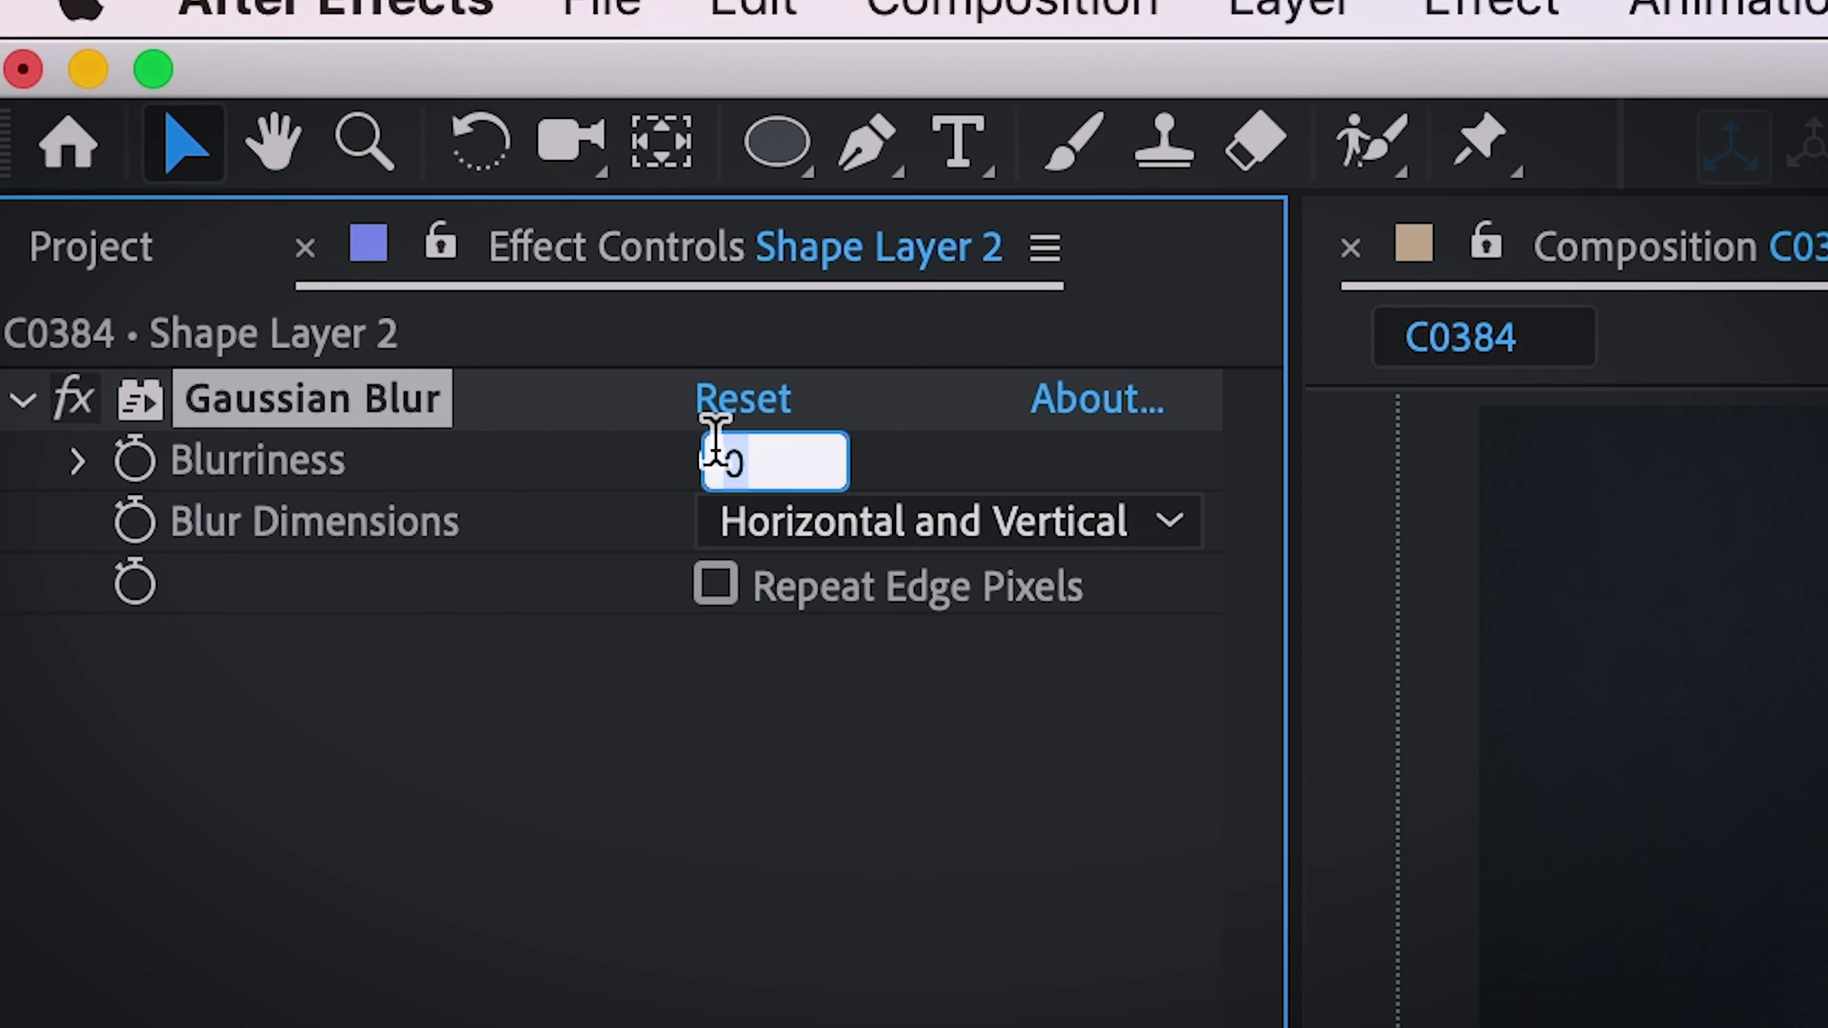
pyautogui.write('40')
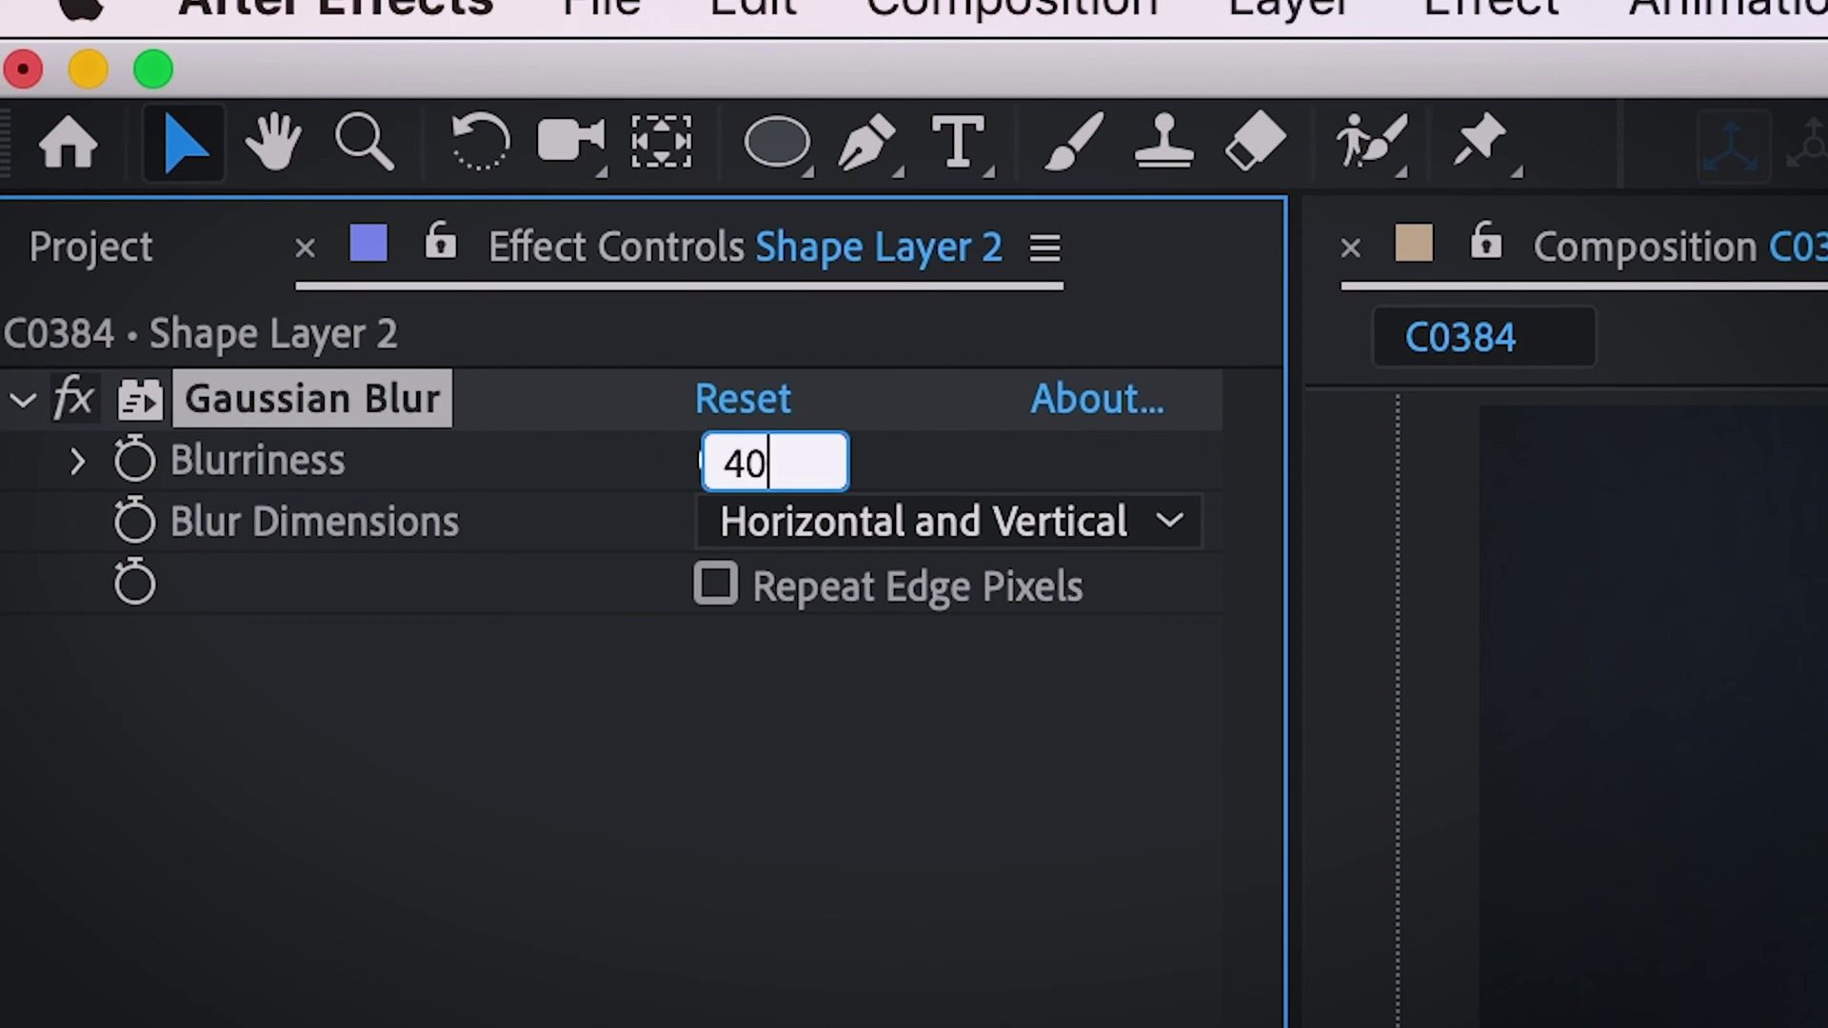
pyautogui.press('Return')
# Step: Move the blurred glowing circle down onto the fingertip
pyautogui.scroll(1, 620, 643)
pyautogui.press('h')
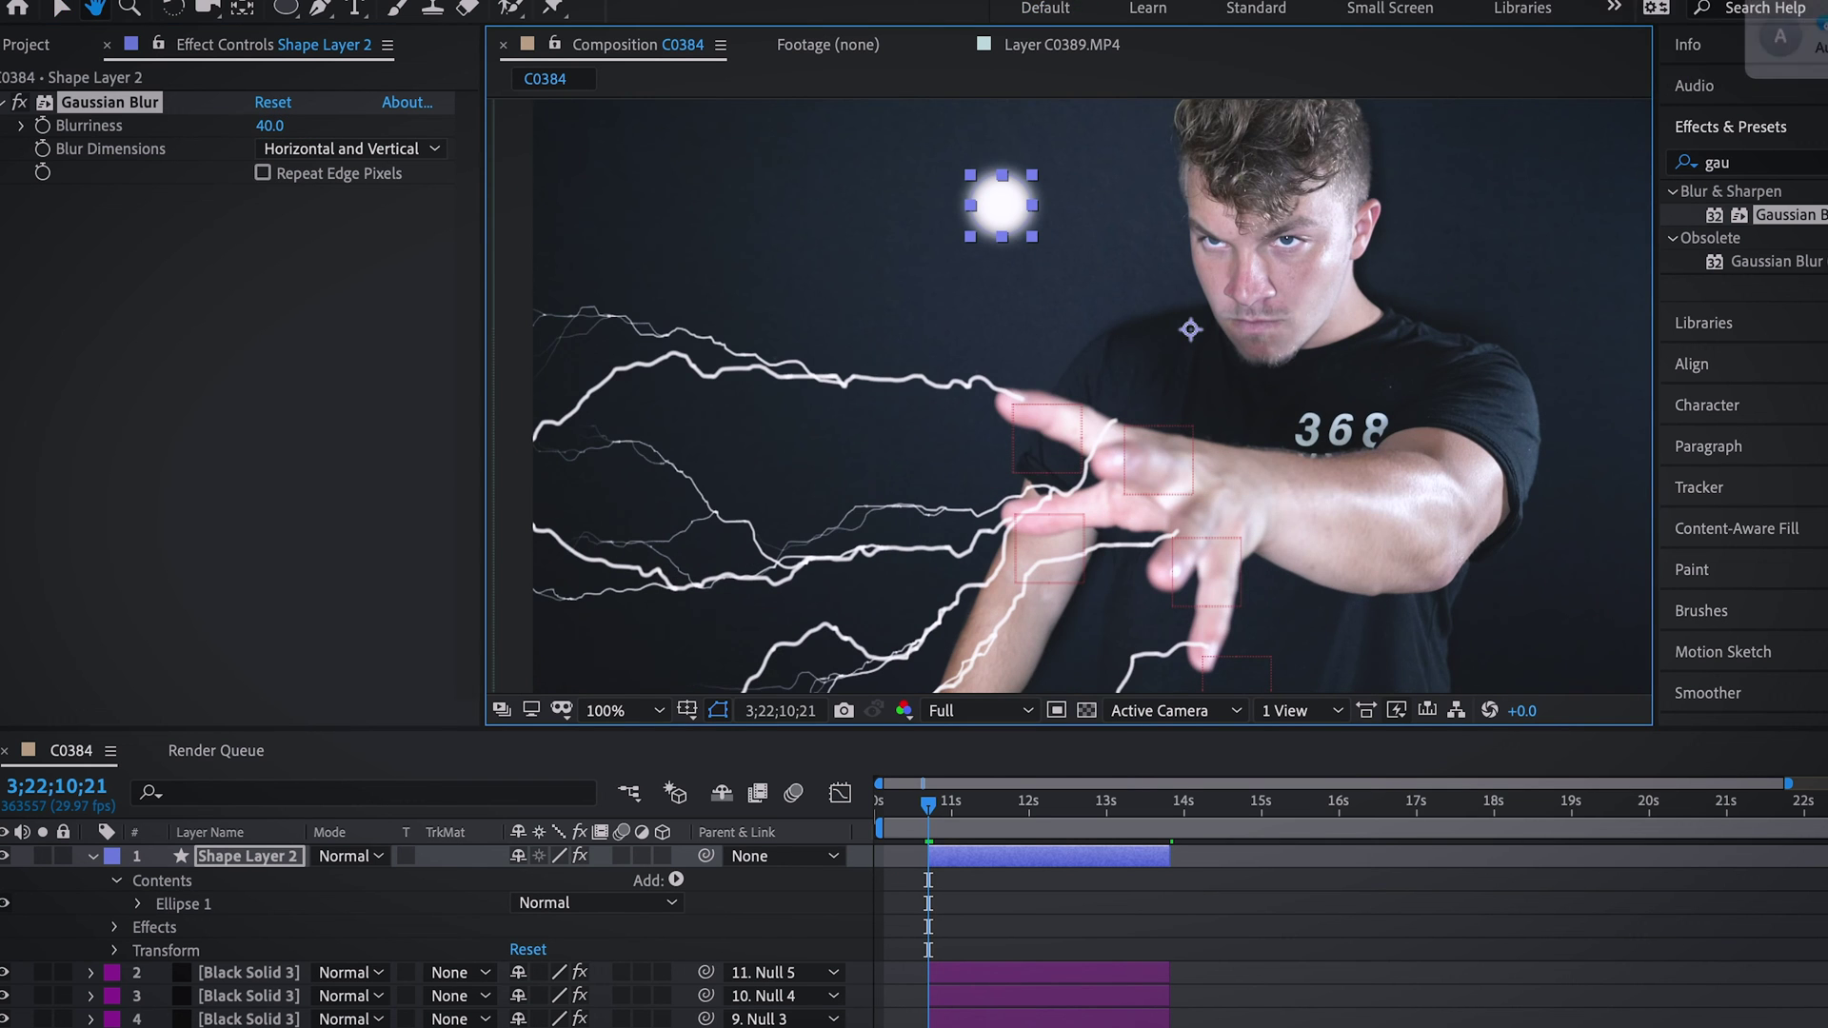
pyautogui.moveTo(979, 377); pyautogui.dragTo(987, 415)
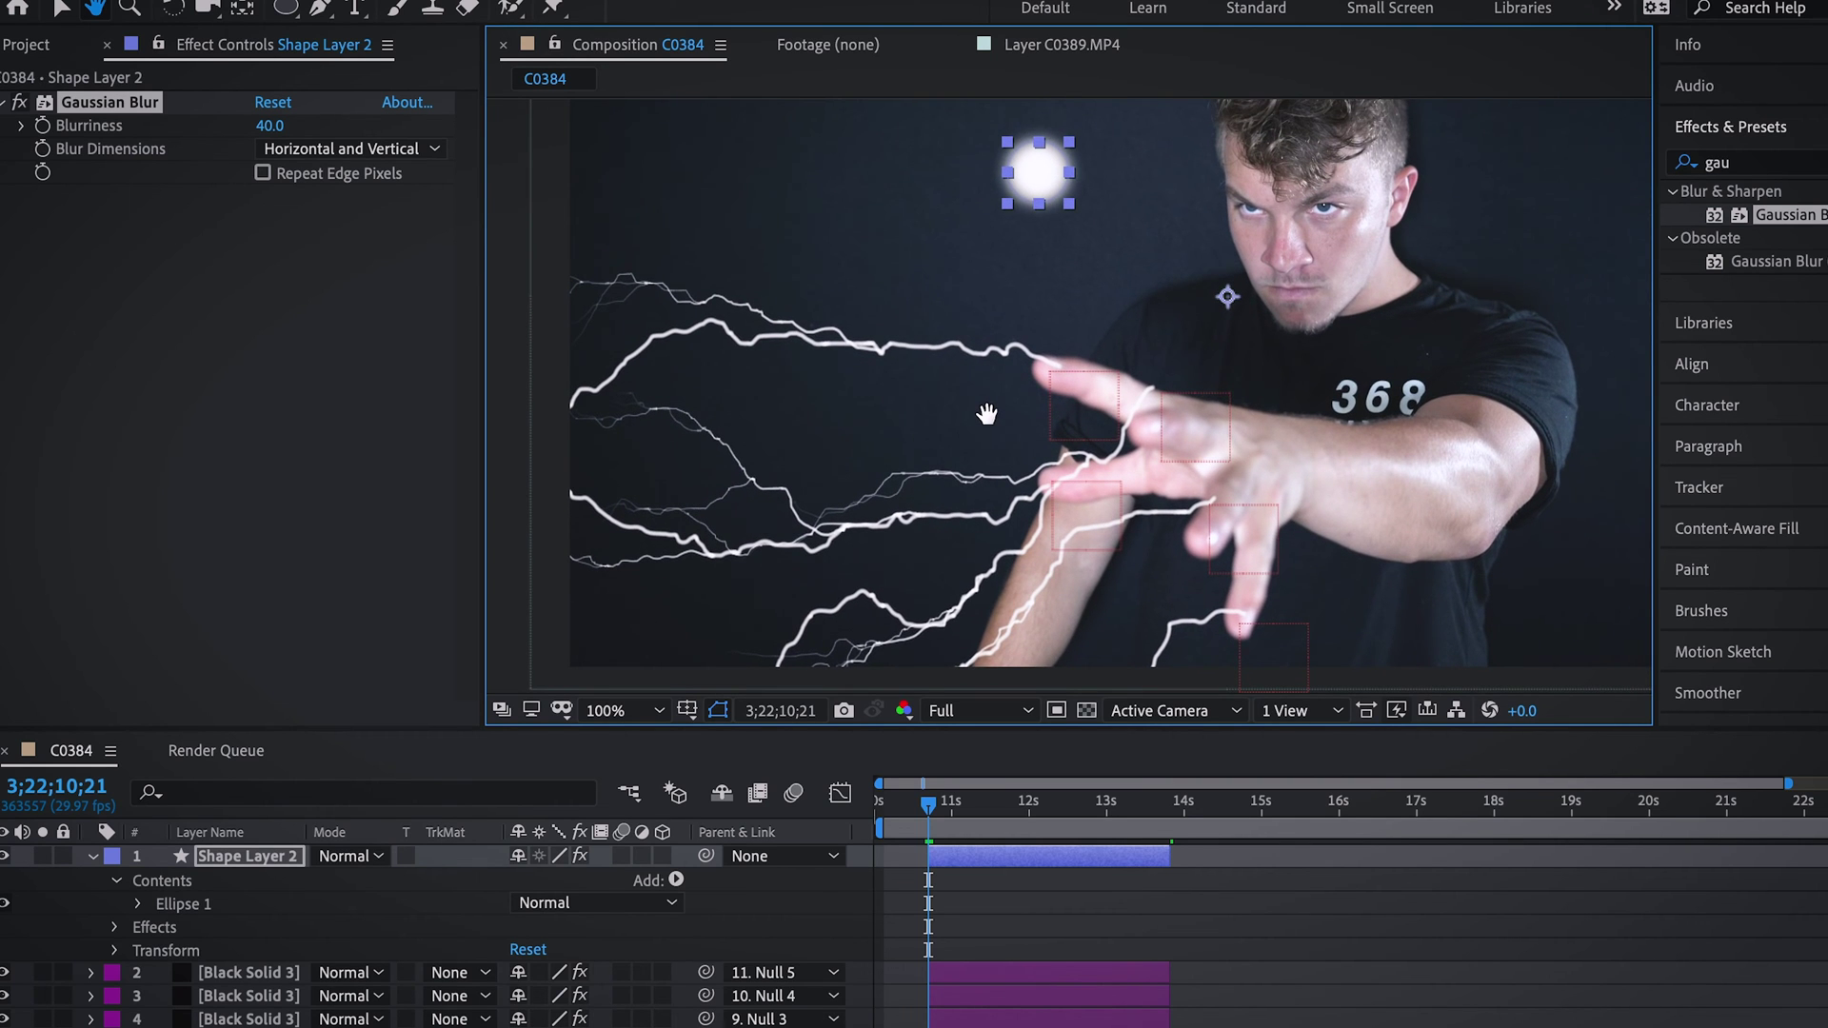
pyautogui.press('v')
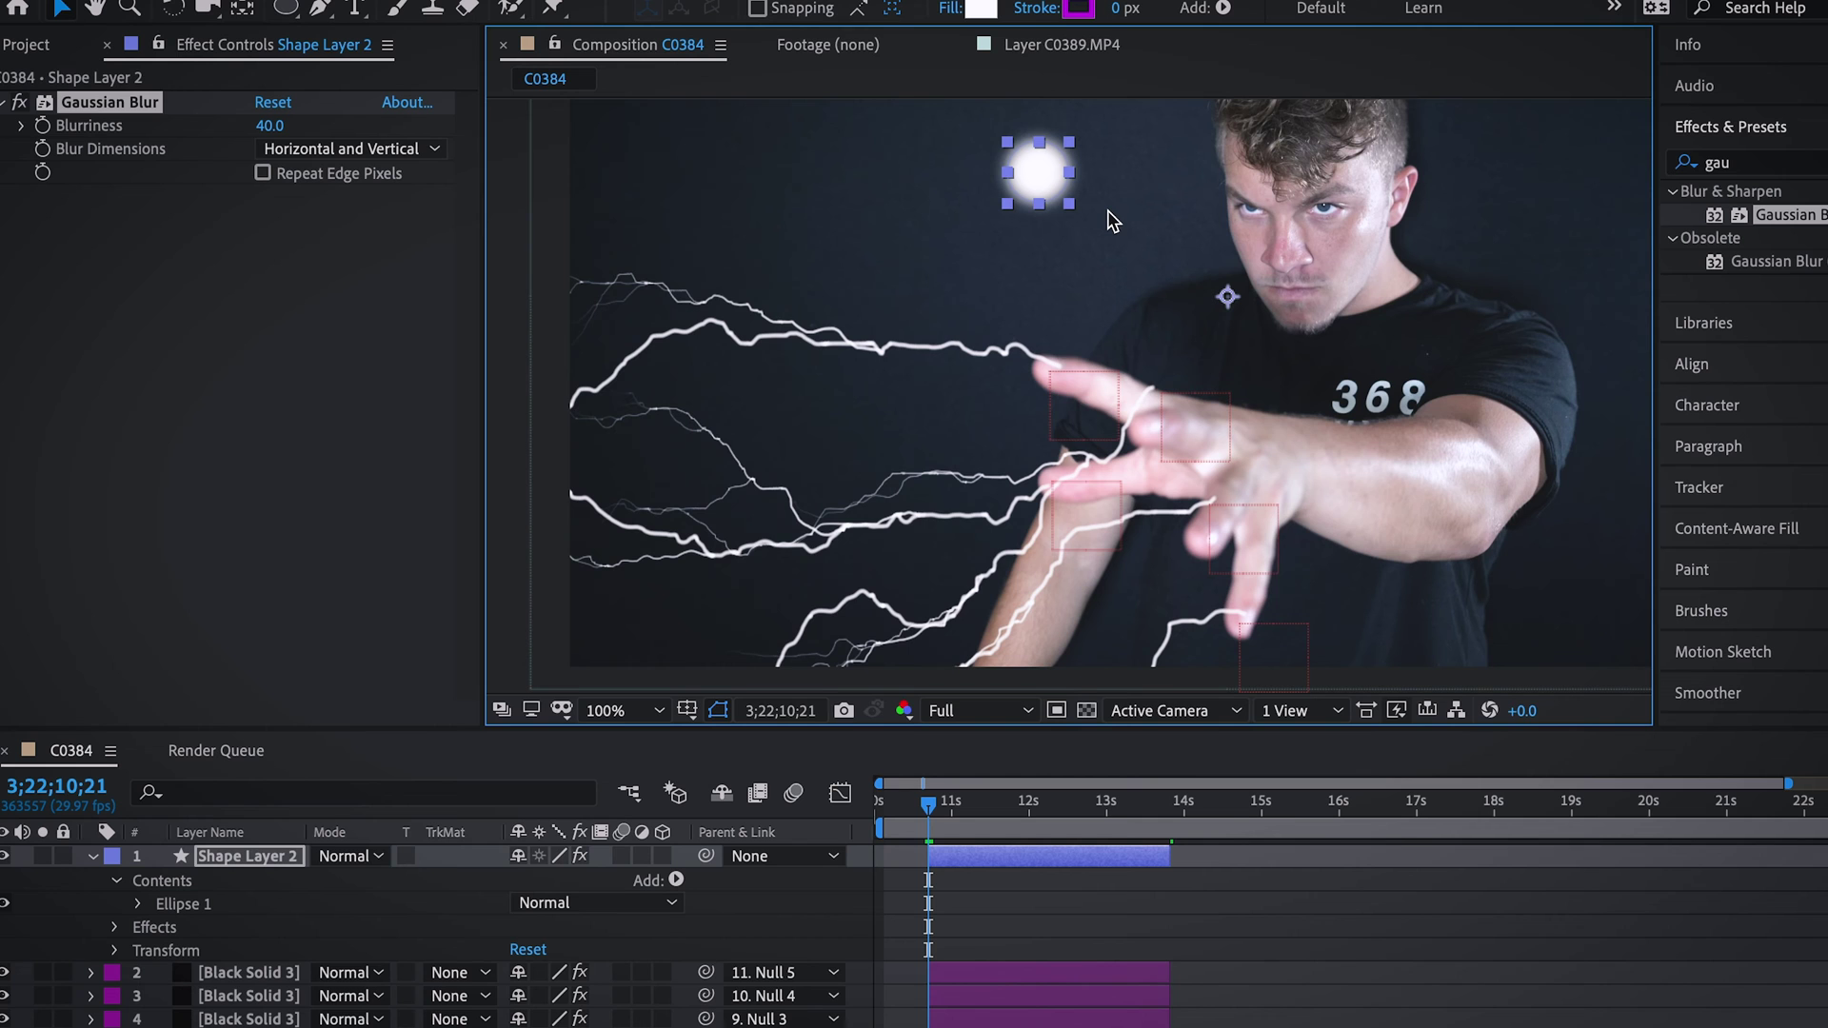
pyautogui.moveTo(1042, 177); pyautogui.dragTo(1060, 490)
pyautogui.click(93, 856)
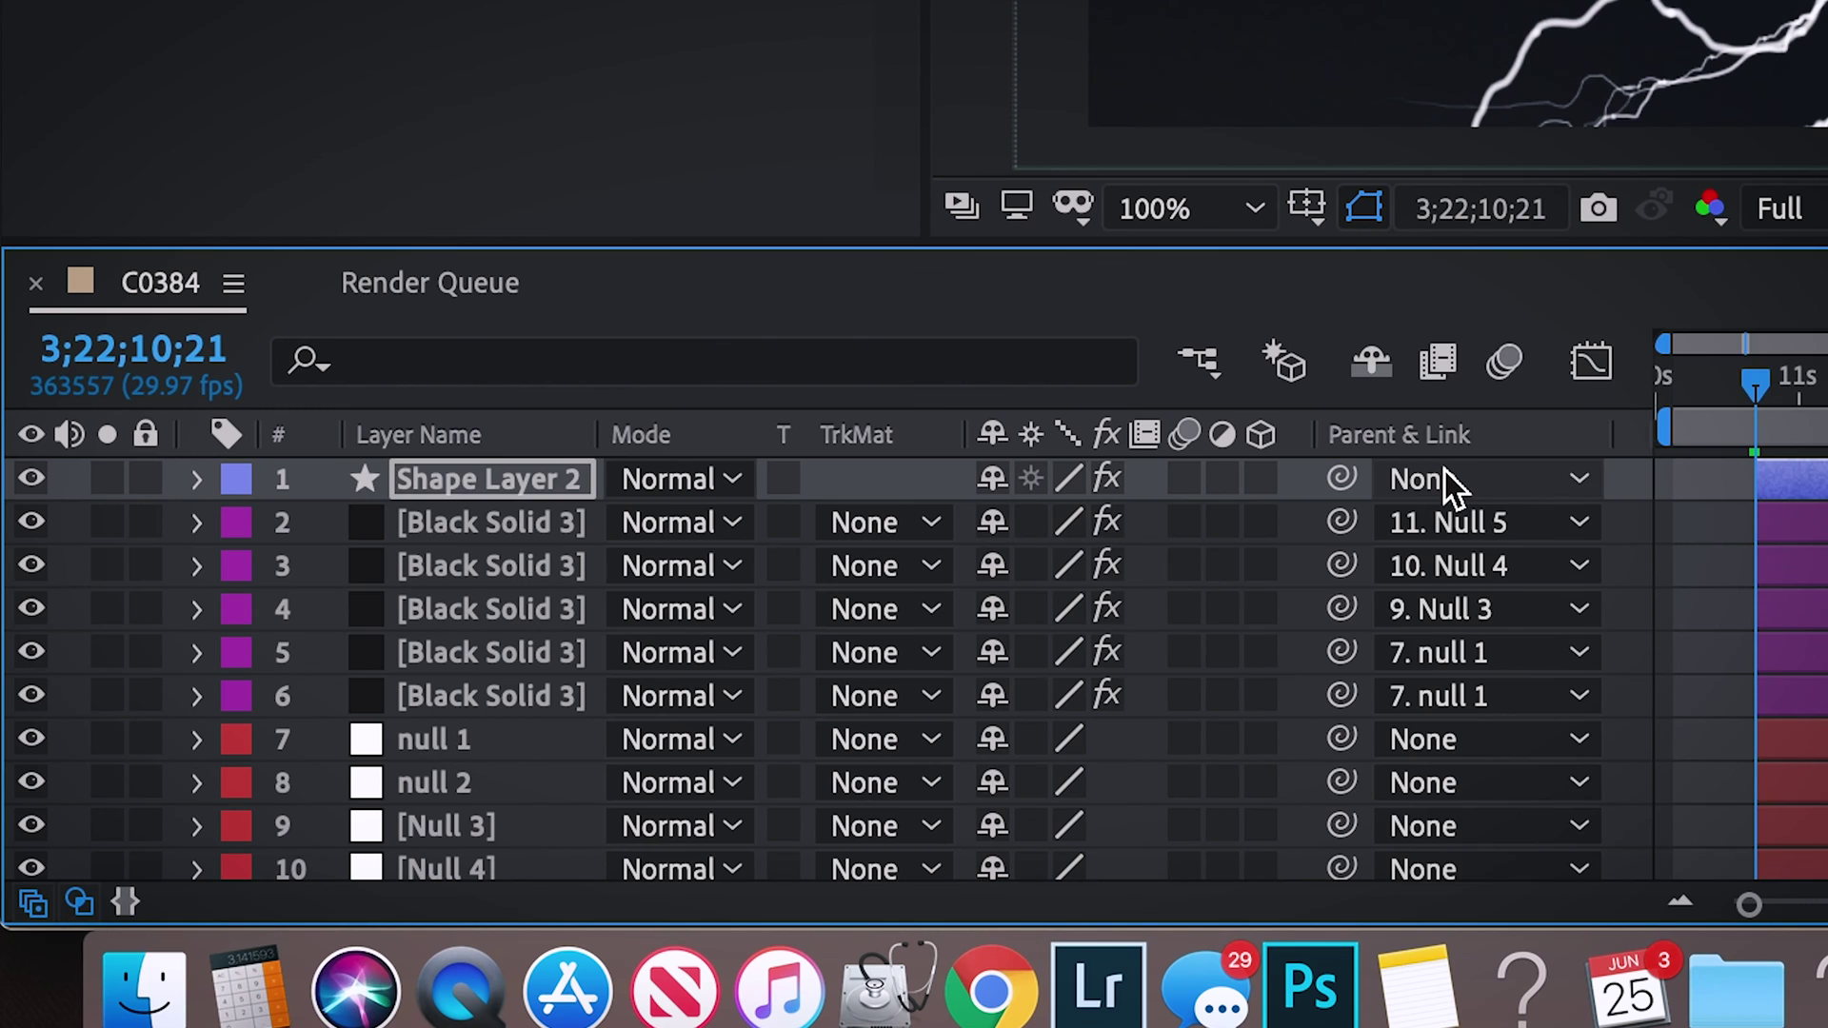
# Step: Parent the glowing circle layer to null 1
pyautogui.click(756, 855)
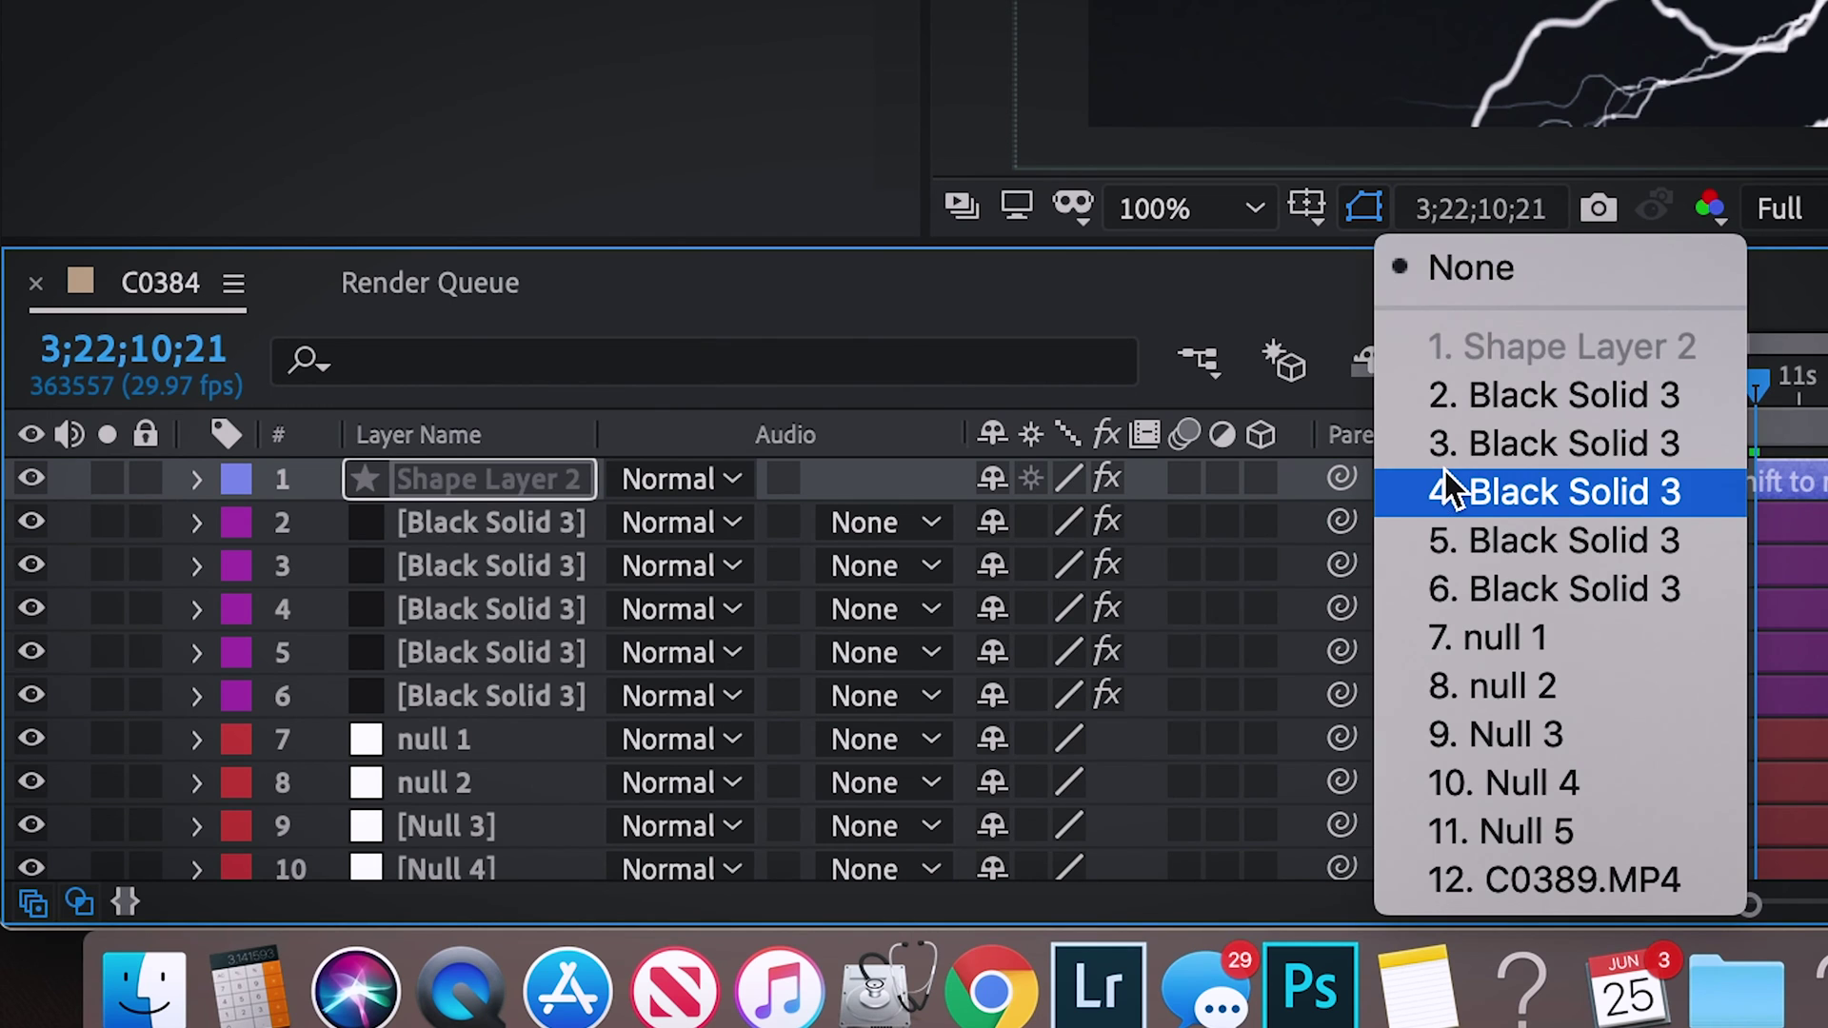
pyautogui.click(1562, 686)
pyautogui.click(1510, 486)
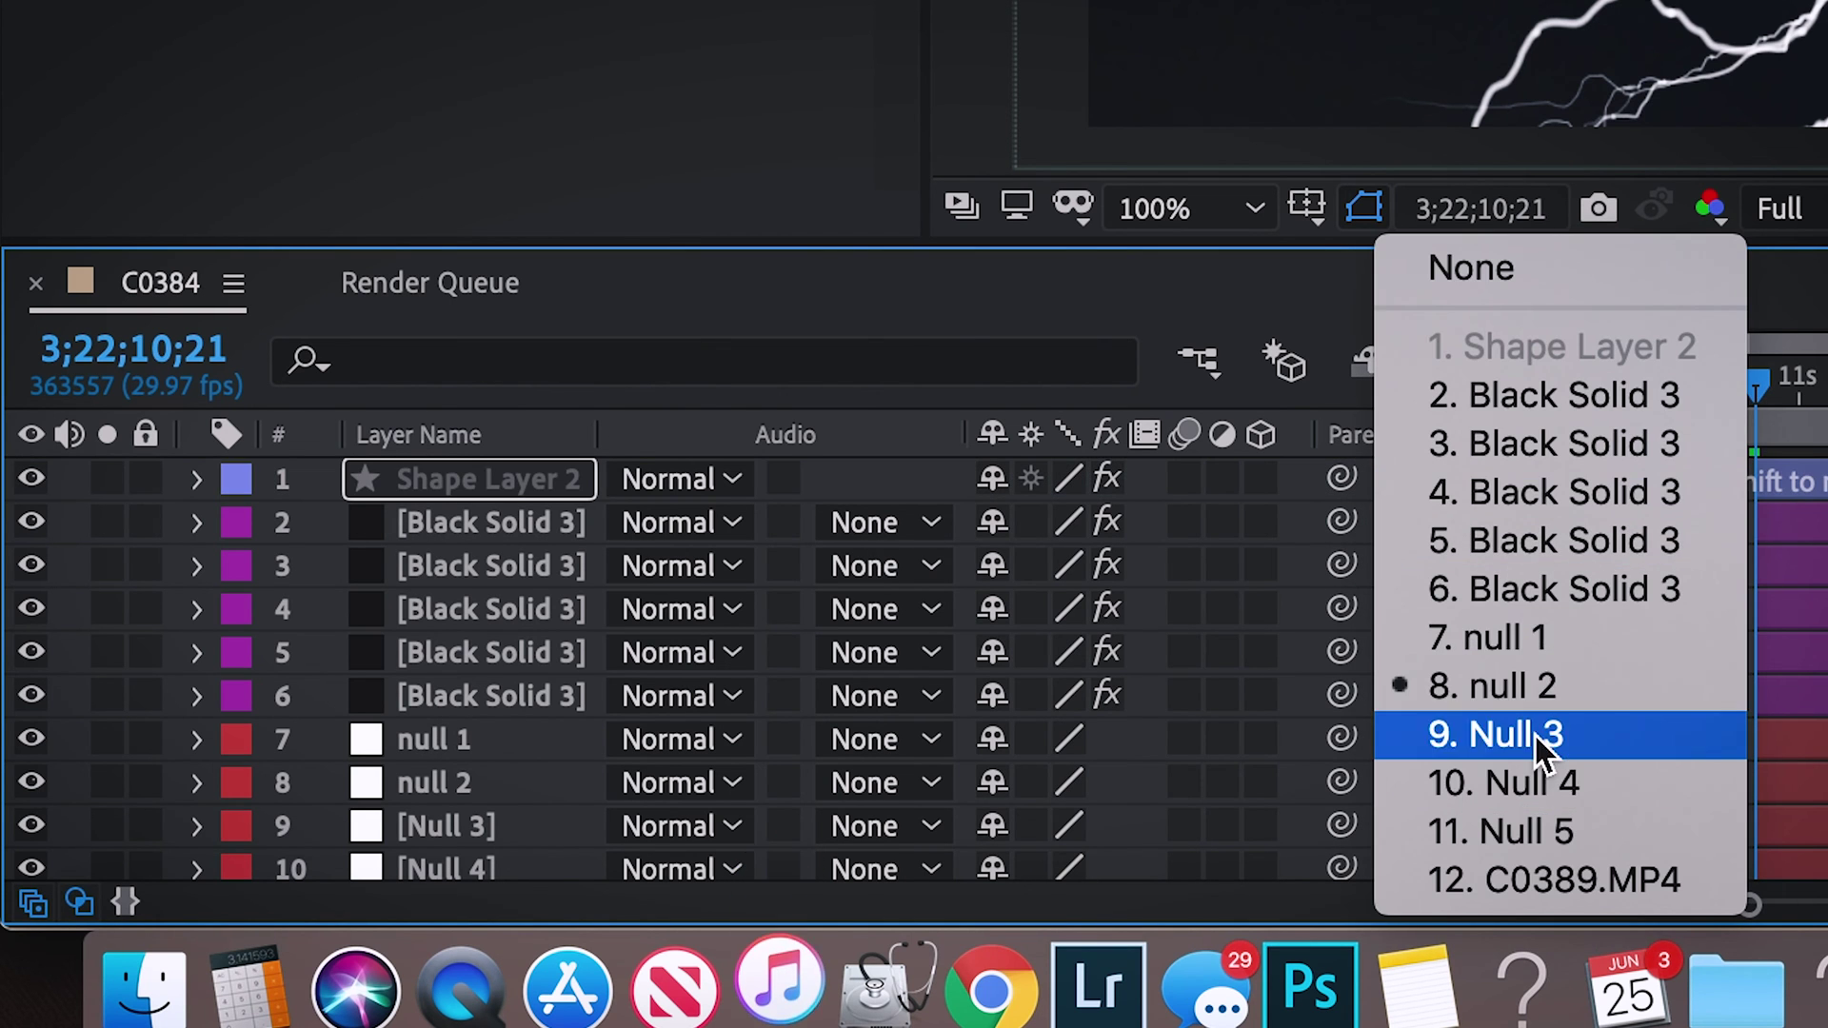
pyautogui.click(1523, 654)
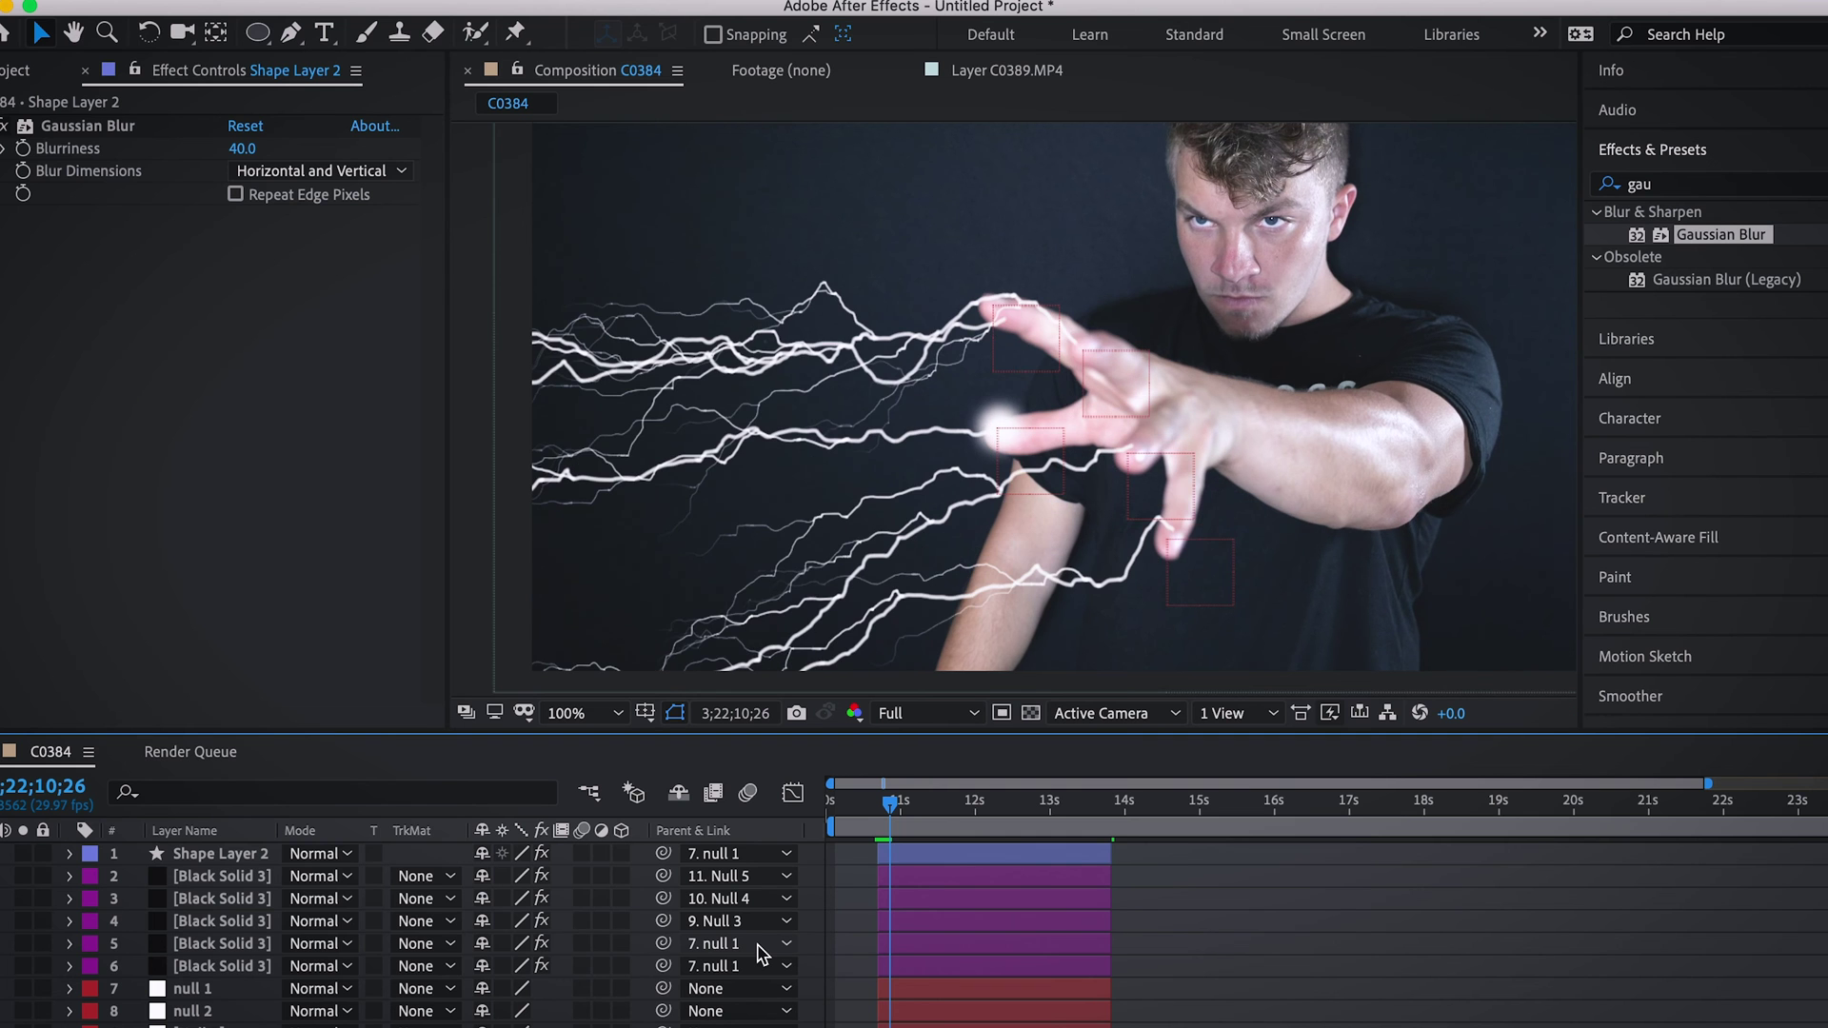
# Step: At frame 10;21, duplicate the glowing circle into several copies
pyautogui.press('pageup')
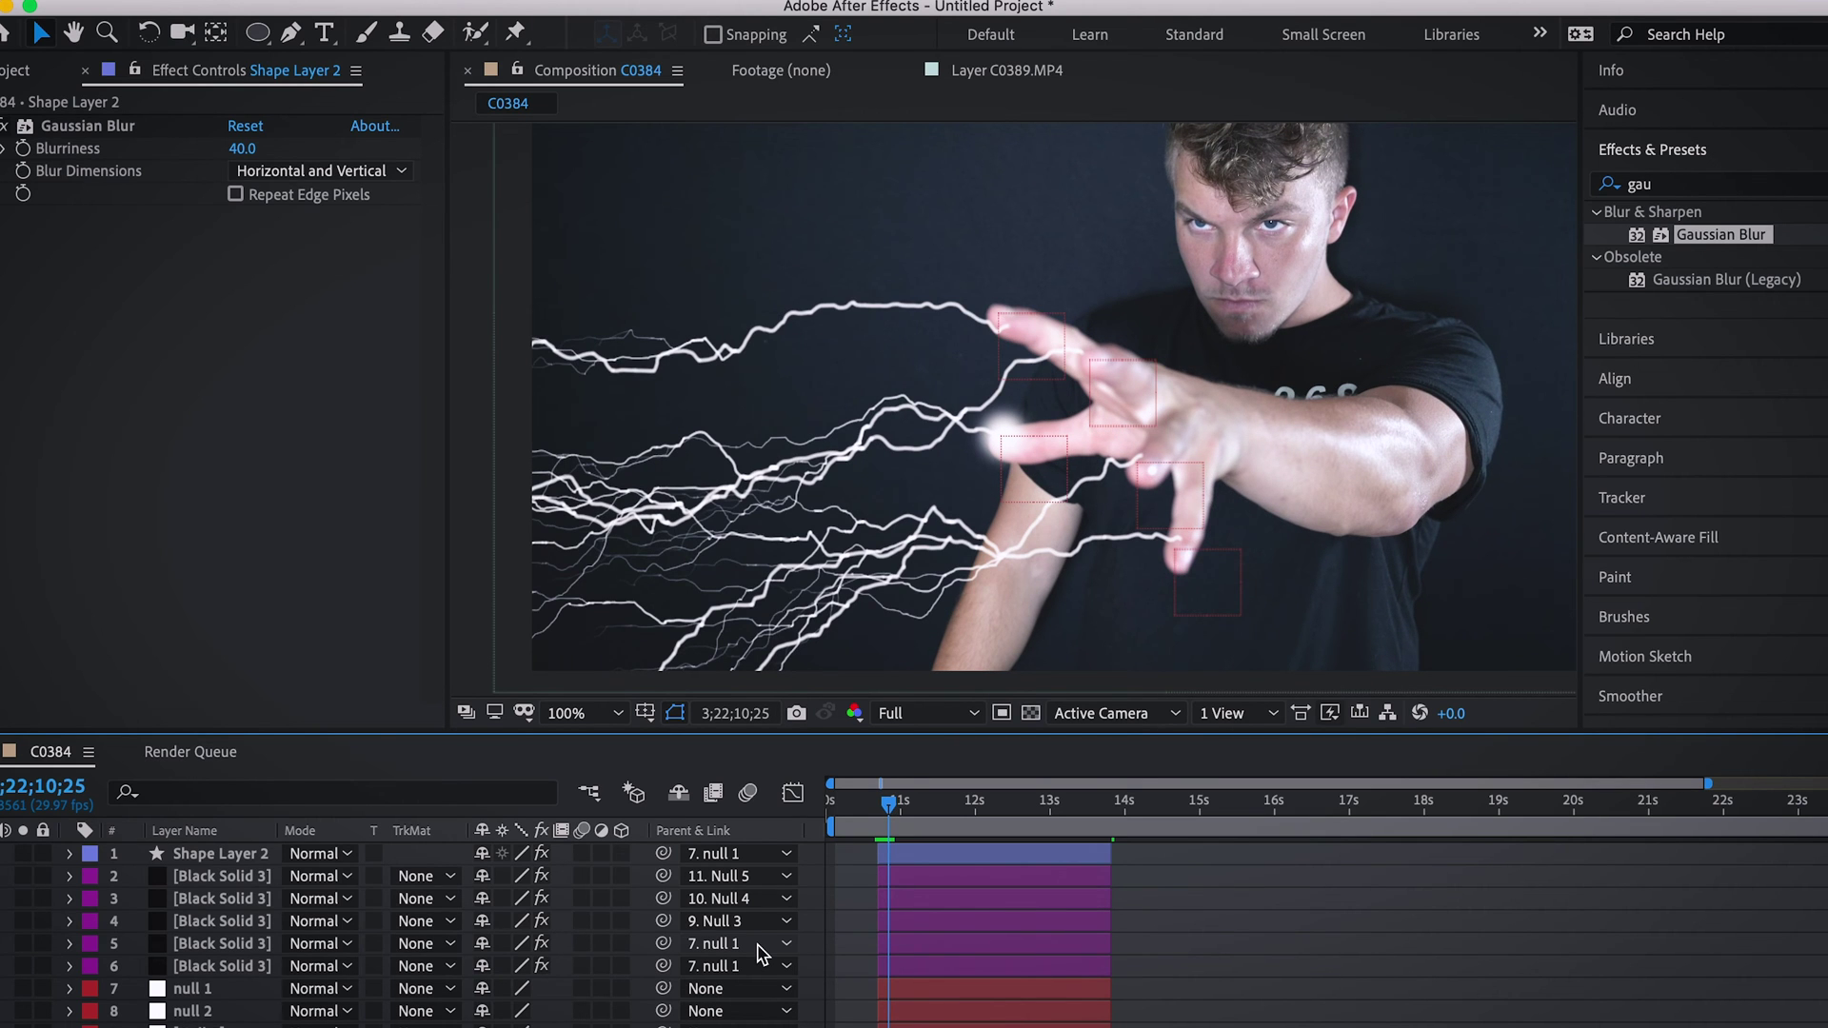
pyautogui.press('pageup')
pyautogui.press('pageup')
pyautogui.press('pageup')
pyautogui.press('pageup')
pyautogui.click(195, 857)
pyautogui.press('super+d')
pyautogui.press('super+d')
pyautogui.press('super+d')
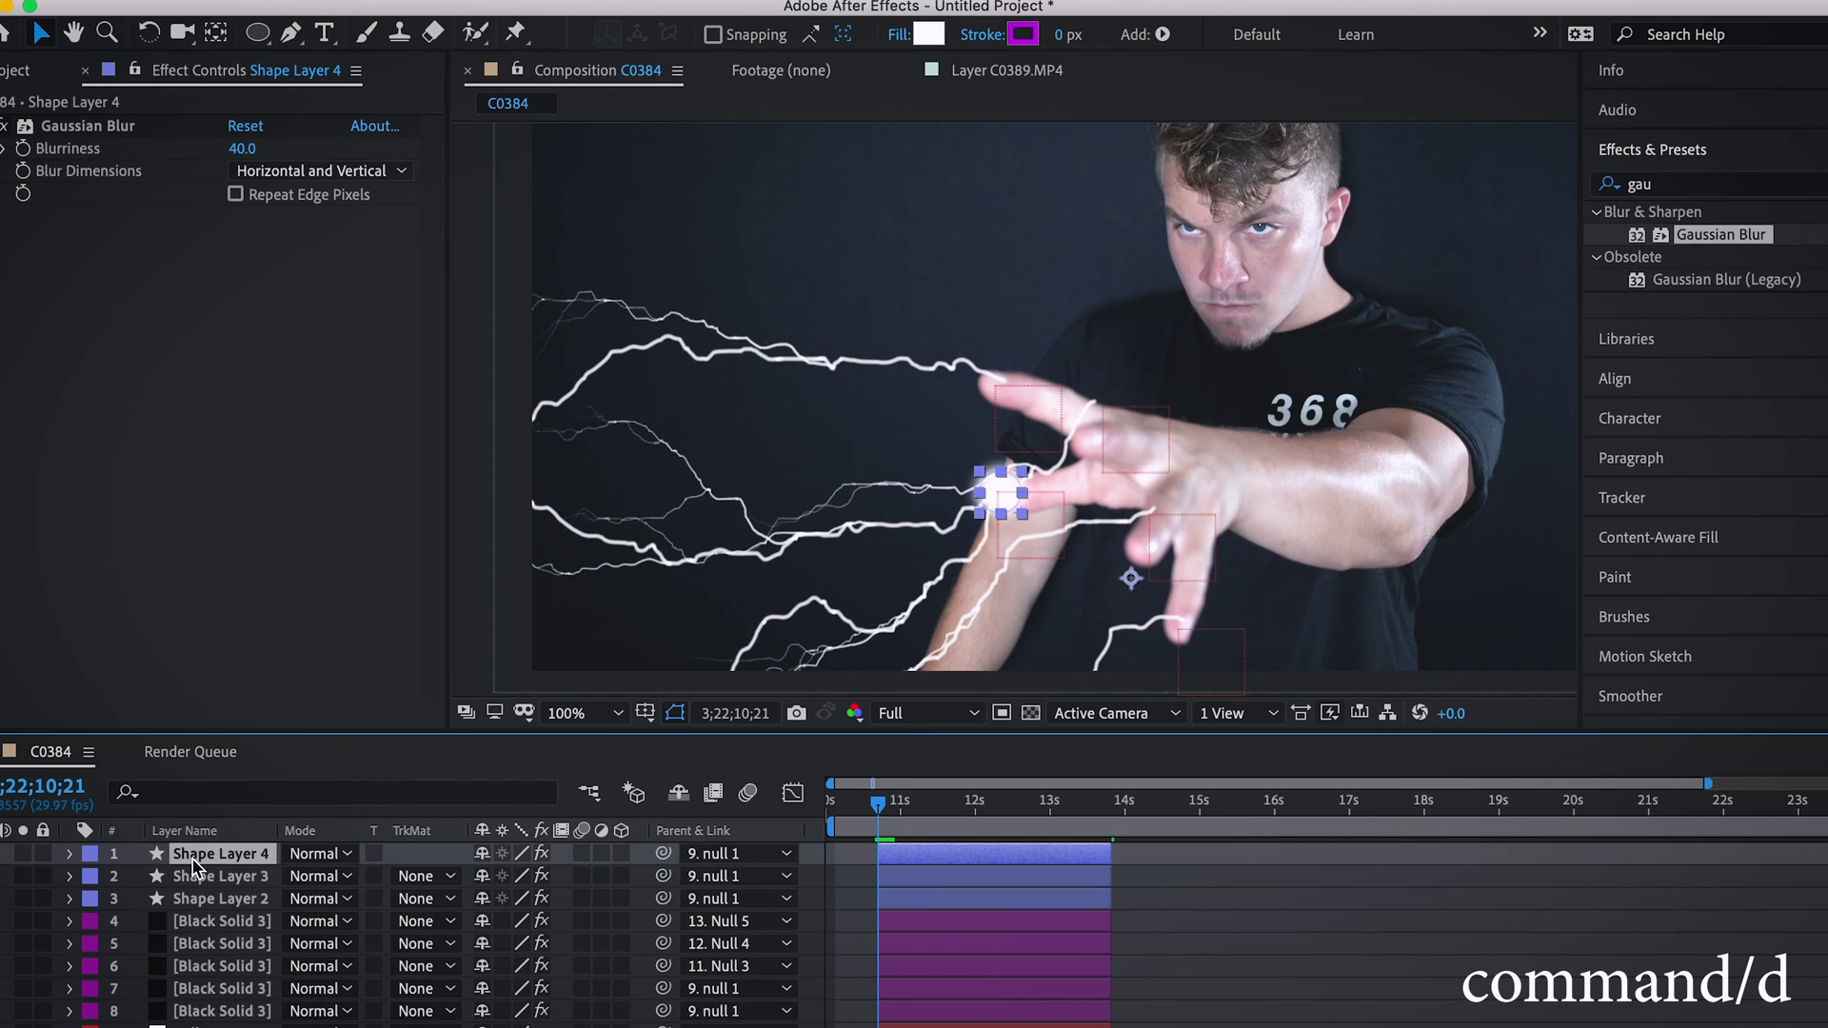
pyautogui.press('super+d')
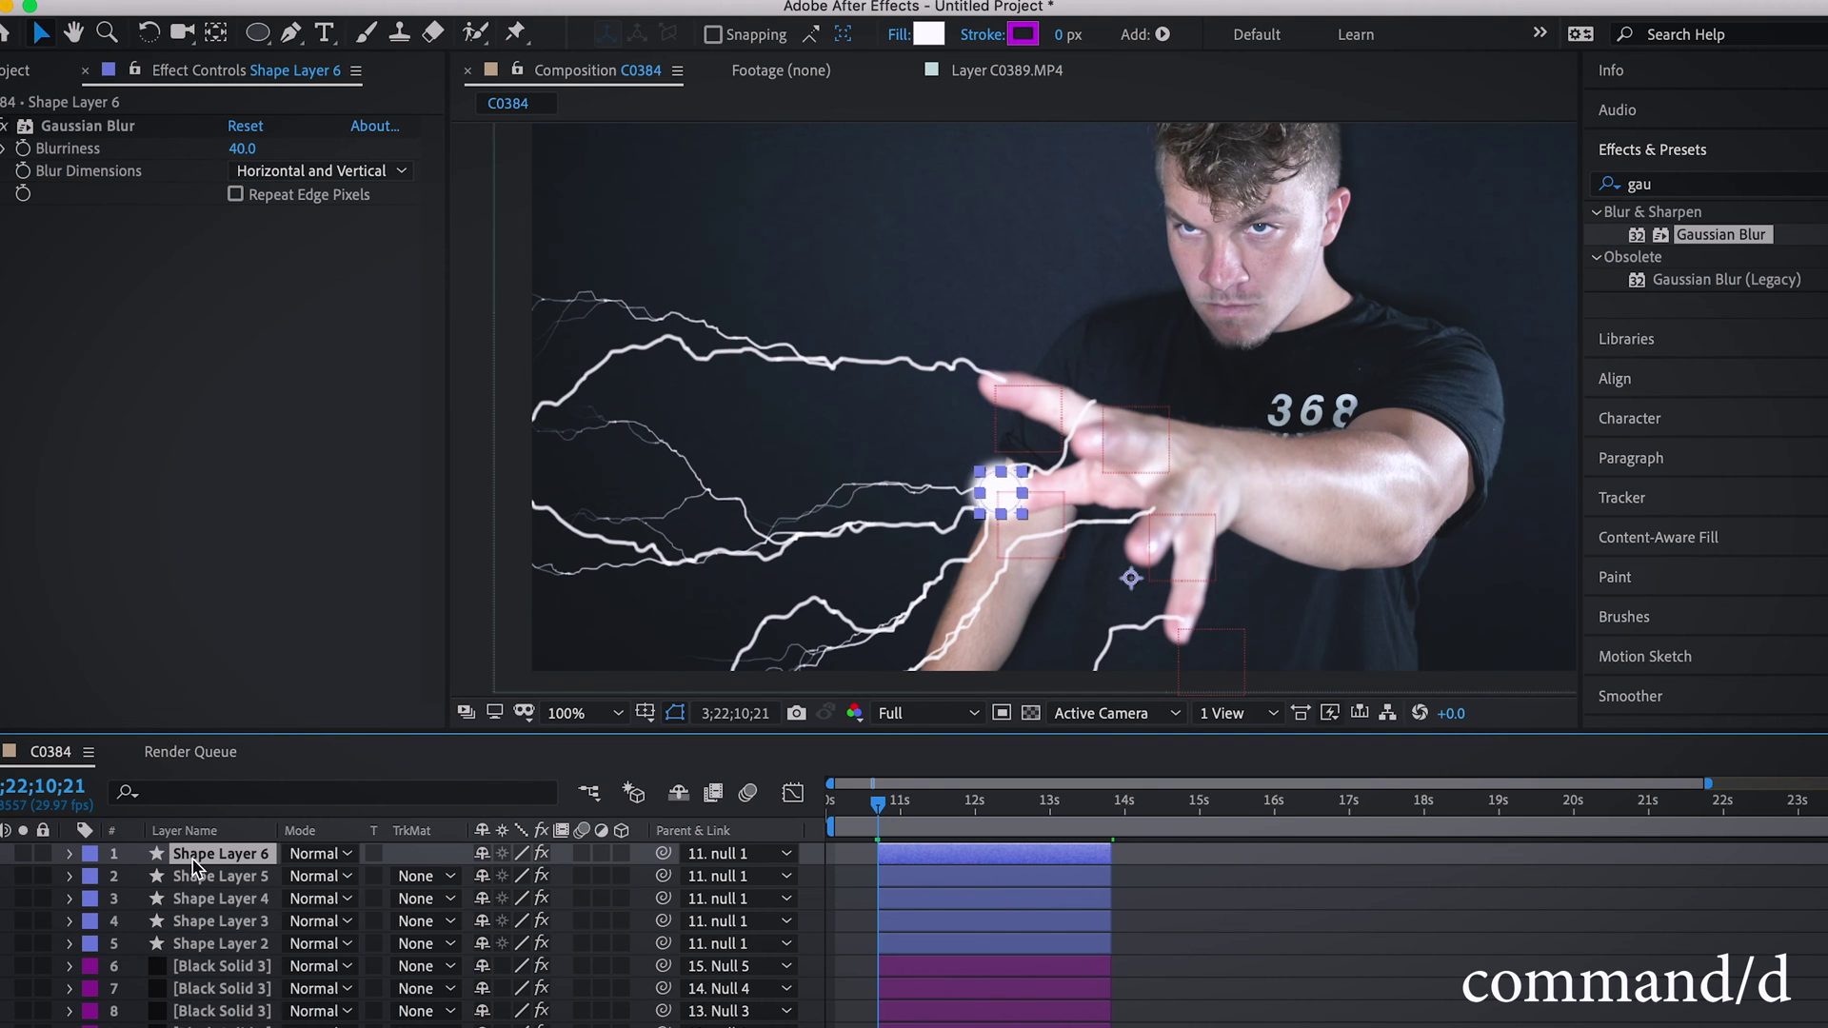
# Step: Move Shape Layer 3's glow up to another fingertip and parent it to null 2
pyautogui.click(195, 921)
pyautogui.moveTo(1013, 494); pyautogui.dragTo(999, 390)
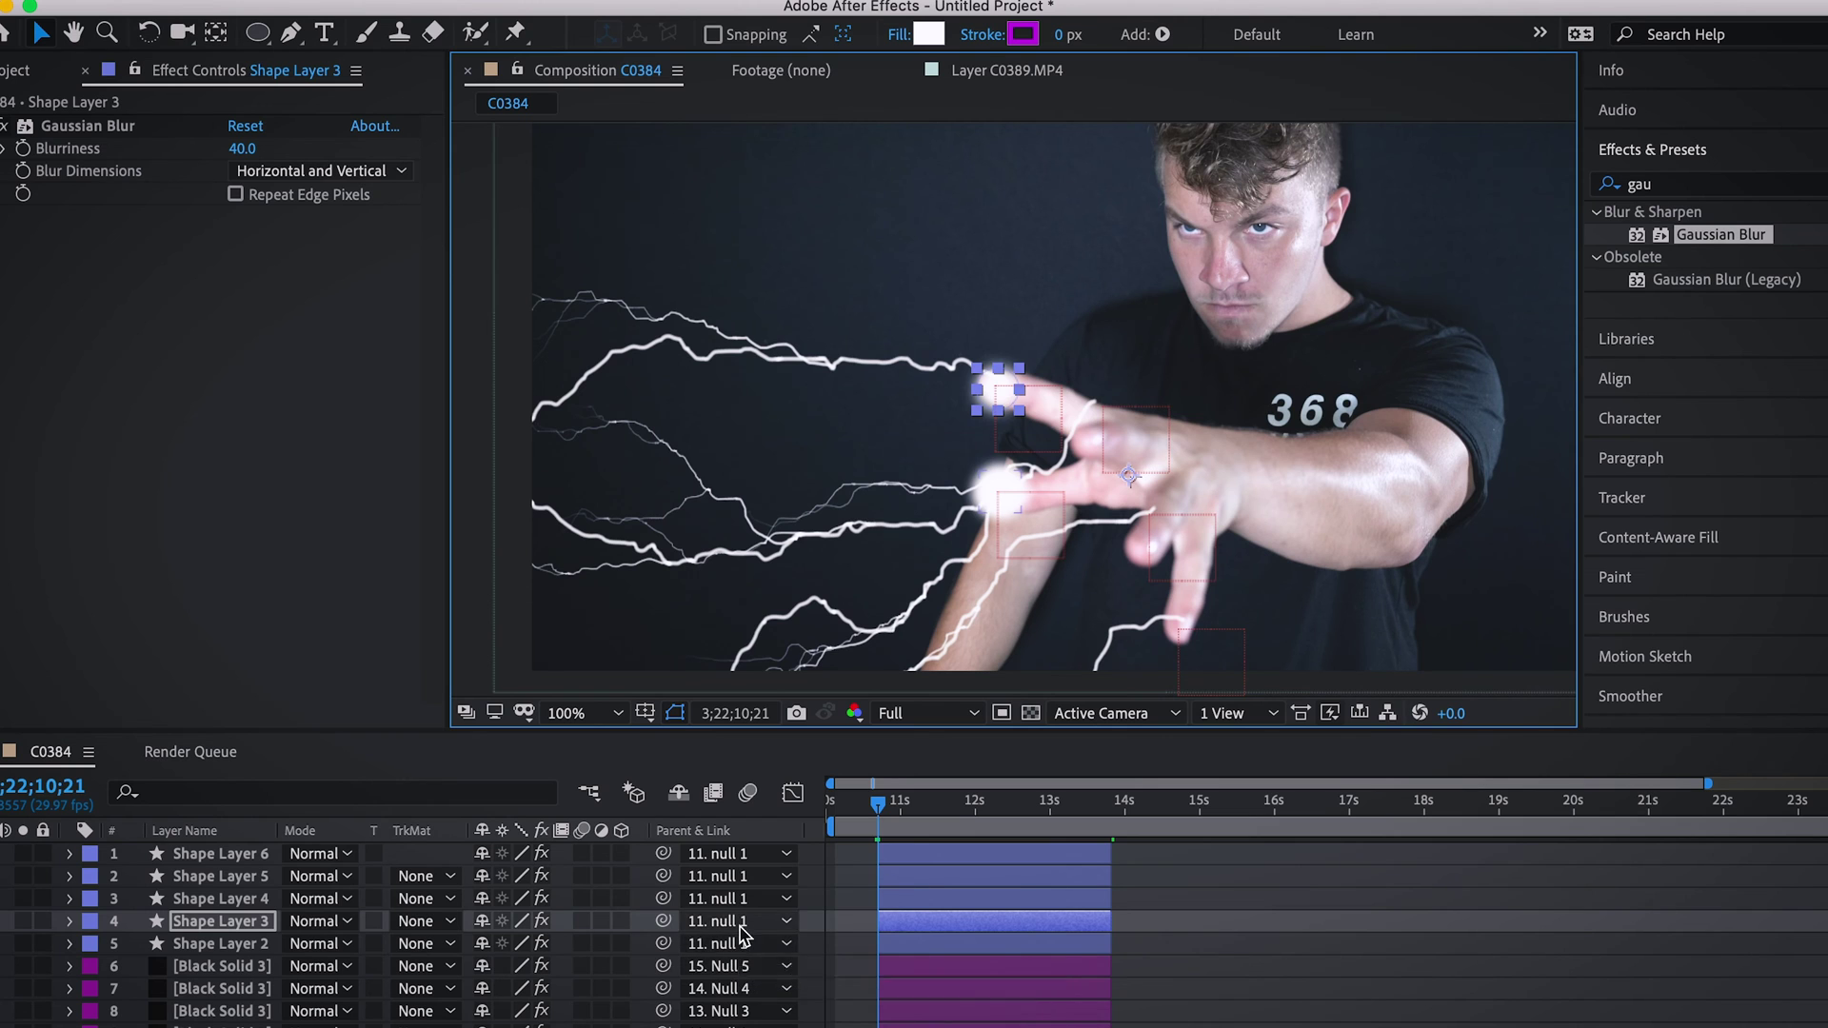
pyautogui.click(740, 923)
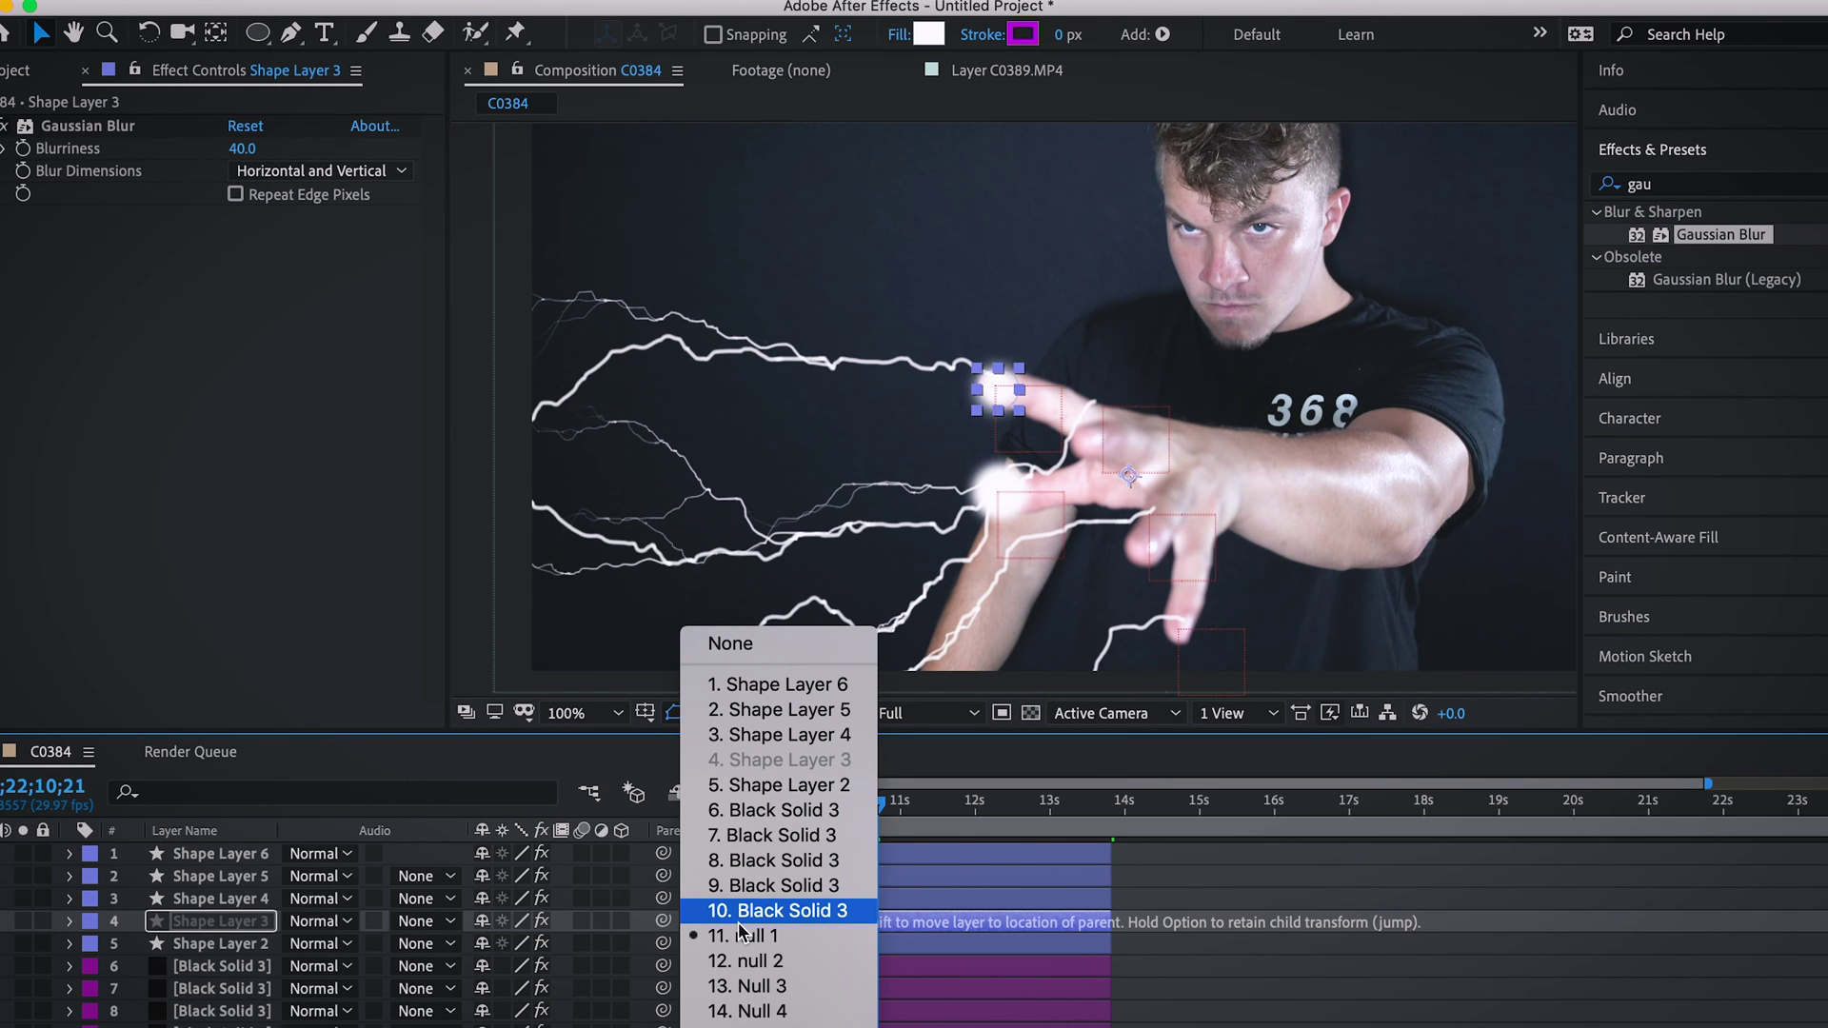
pyautogui.click(809, 964)
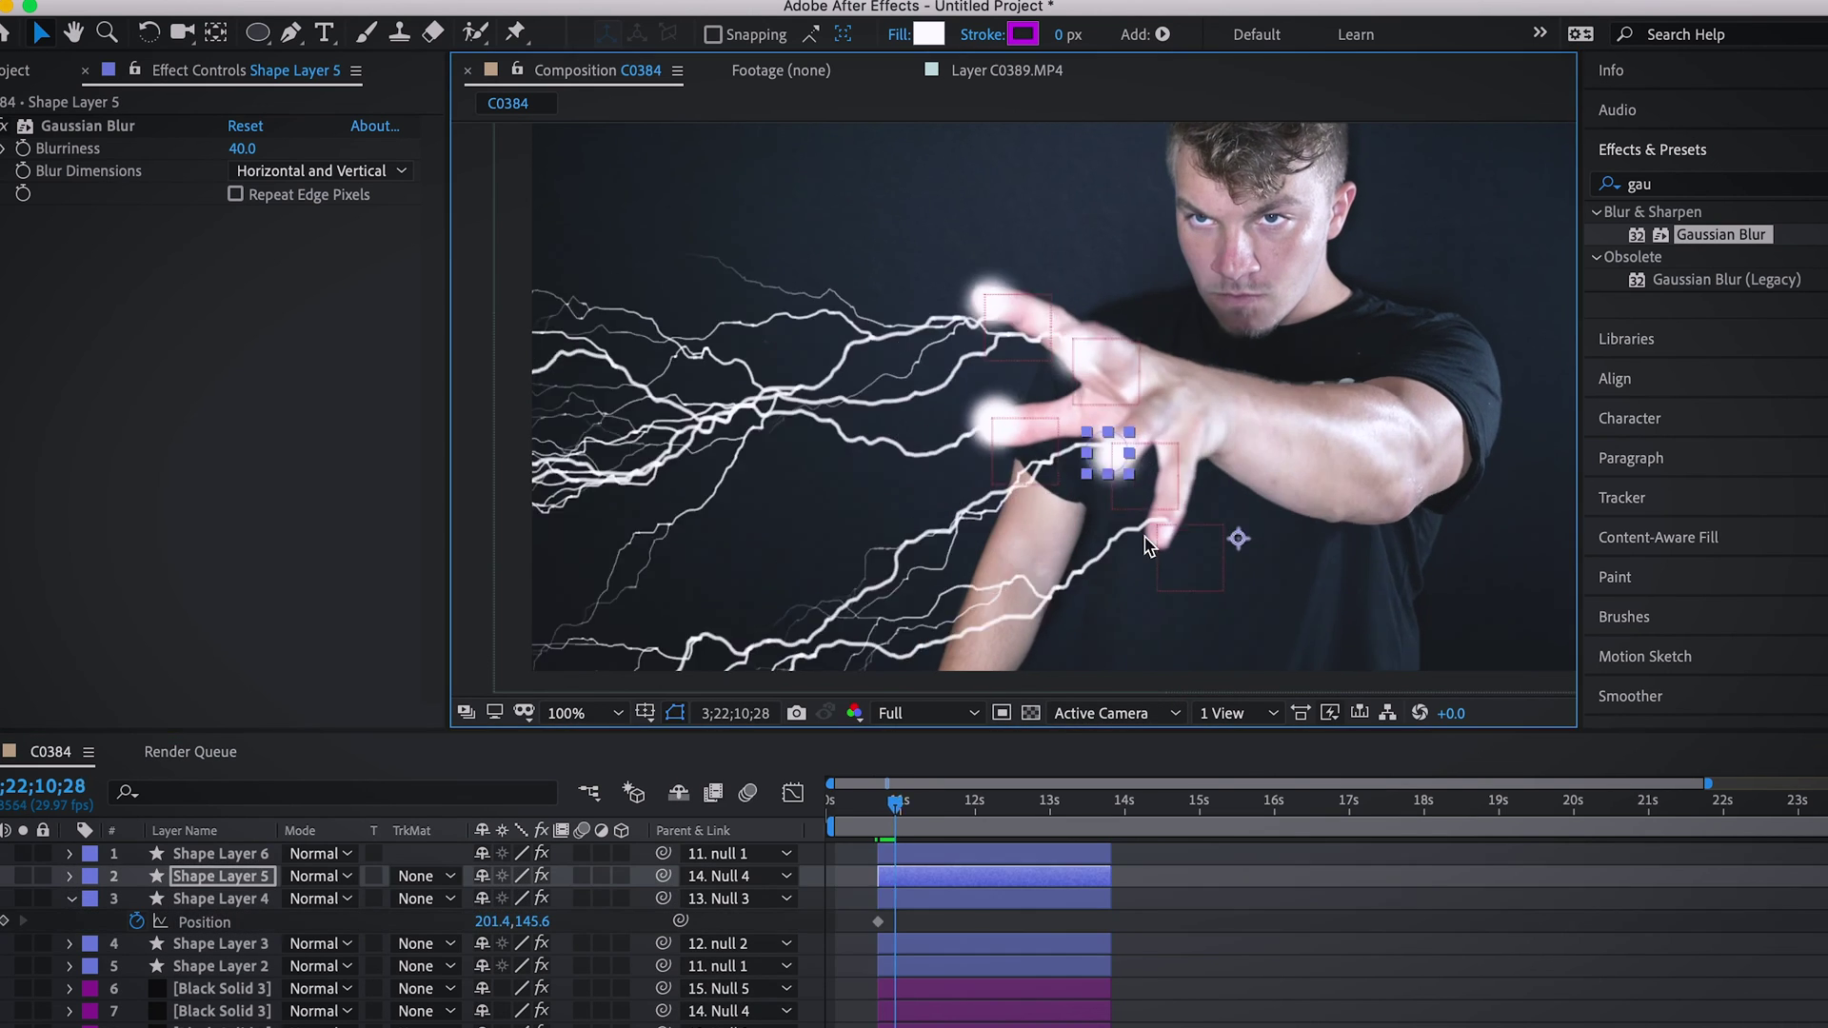
# Step: Fit the comp in the viewer and preview from frame 10;22
pyautogui.click(583, 713)
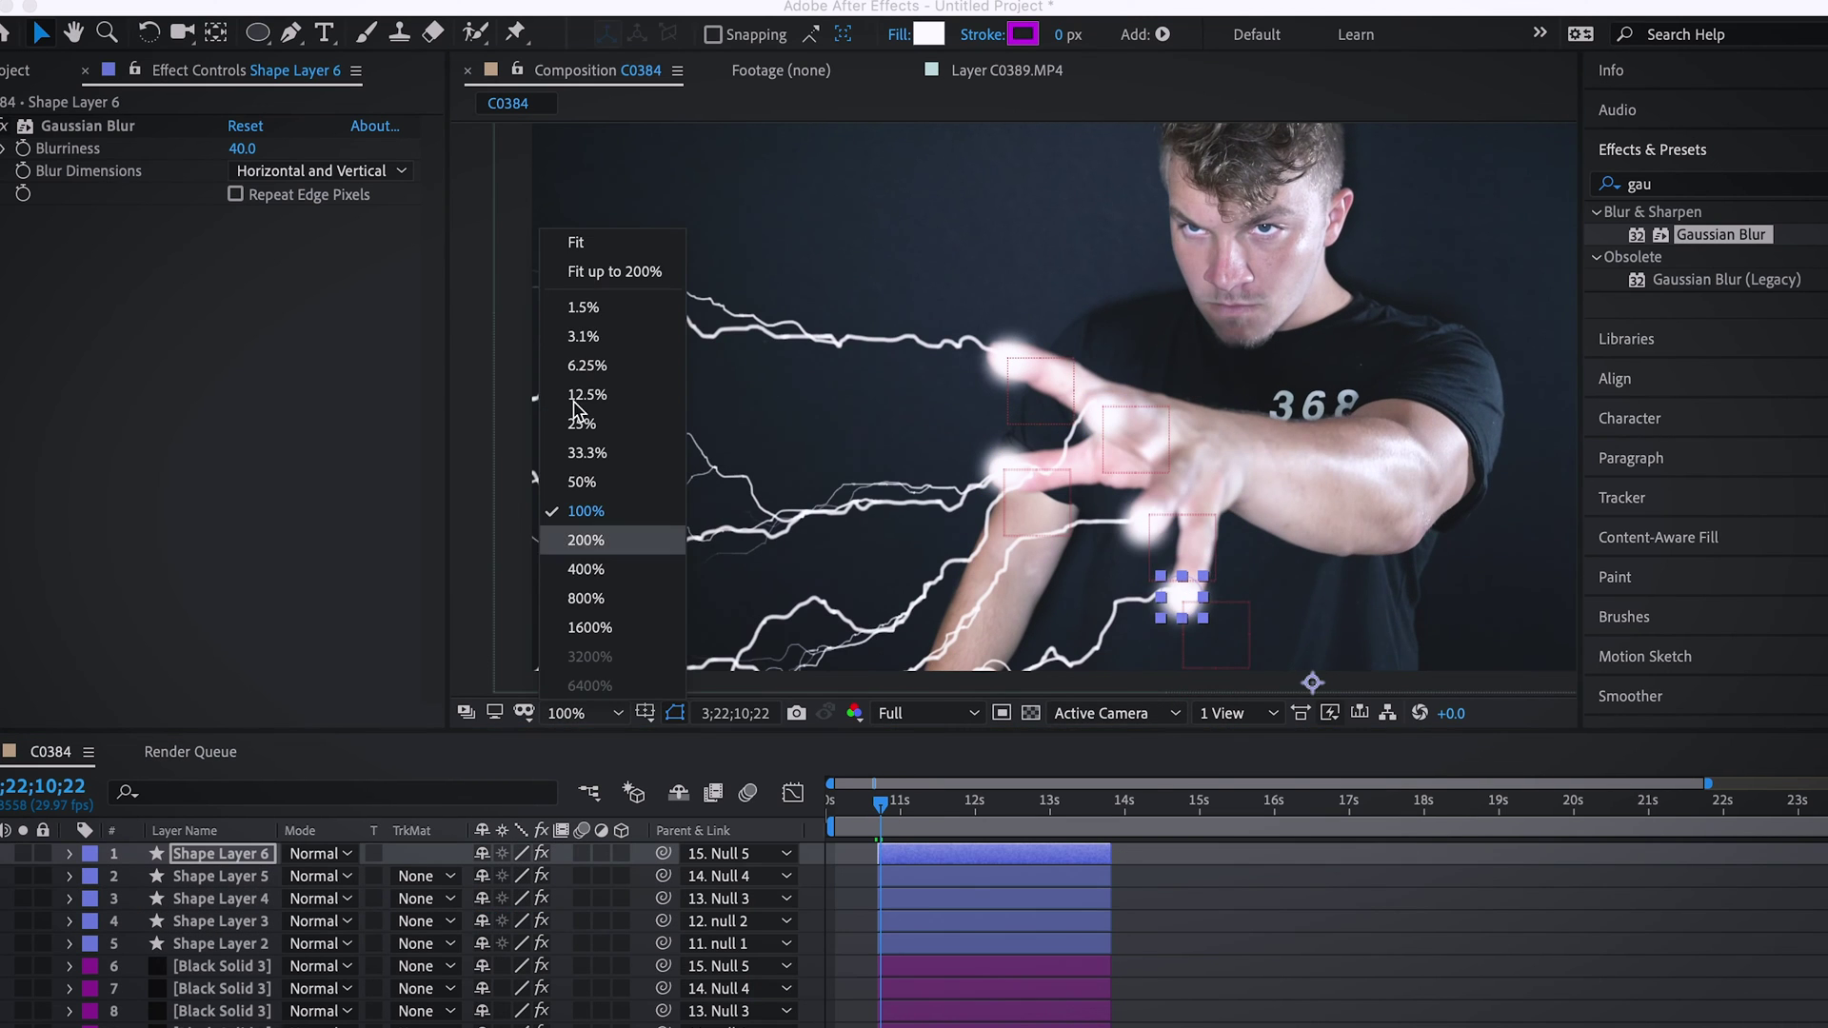
pyautogui.click(609, 272)
pyautogui.click(880, 790)
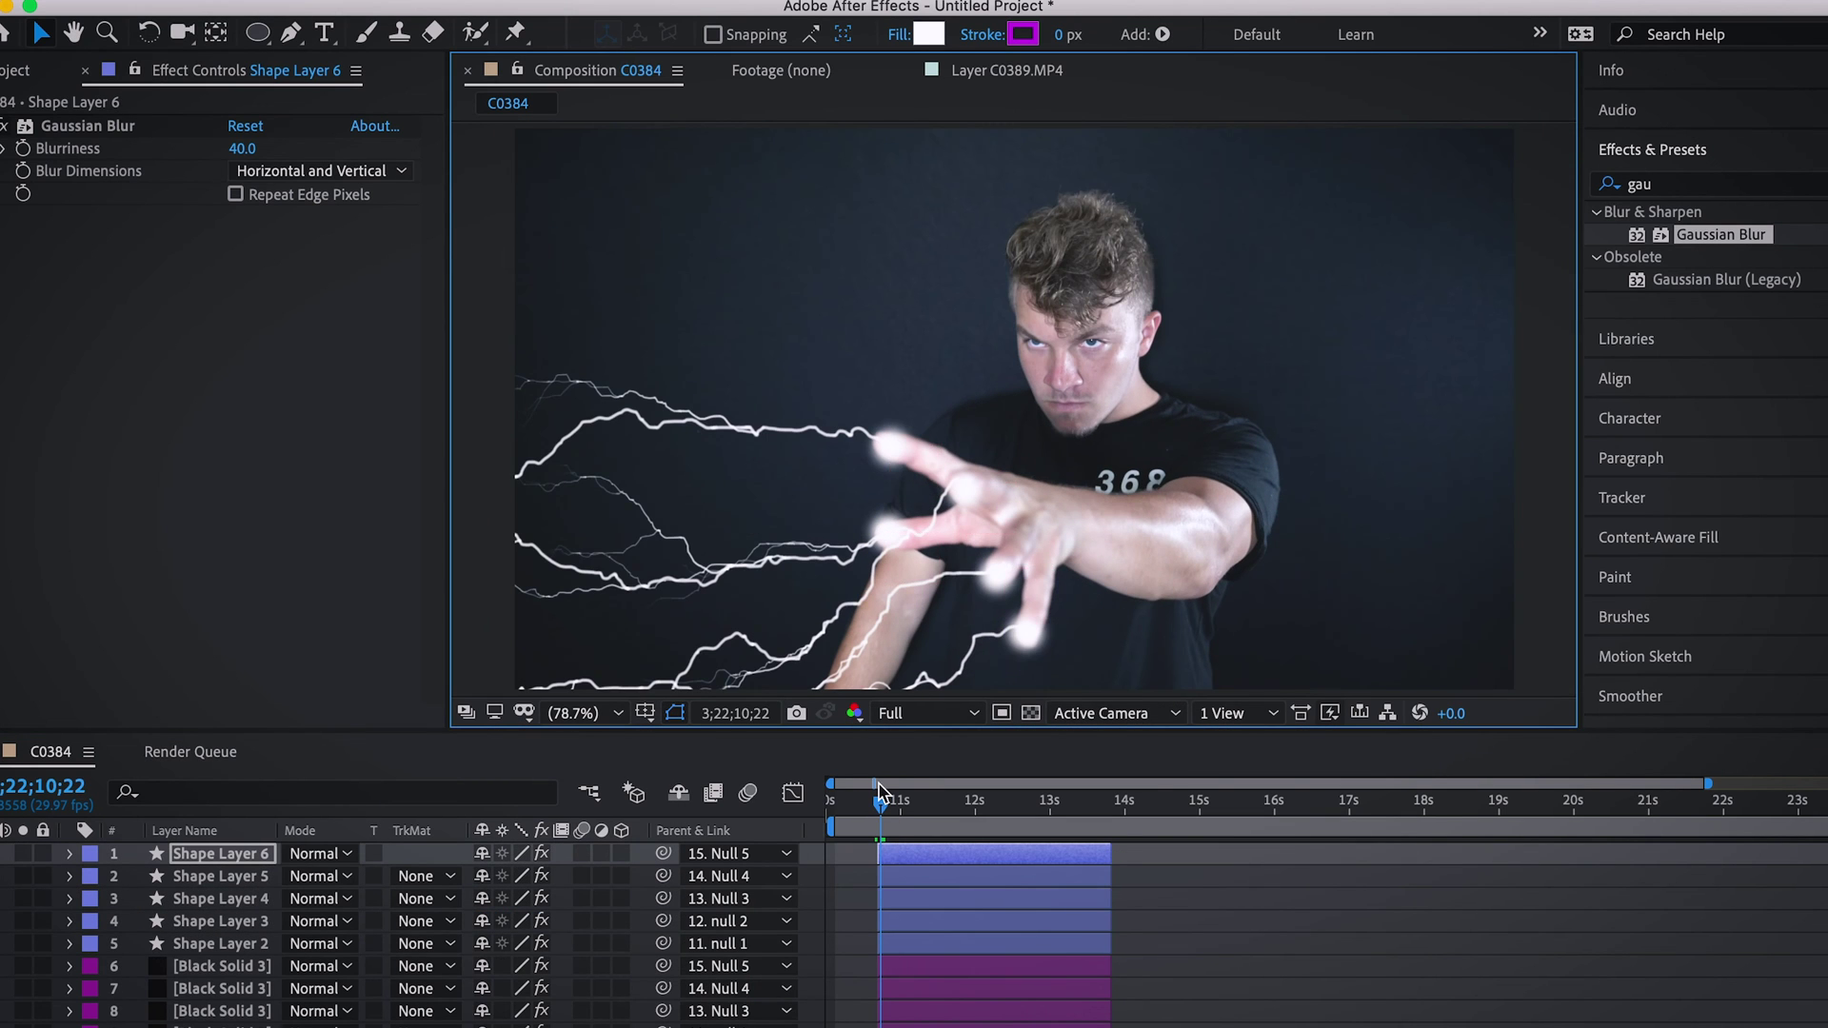
pyautogui.press('space')
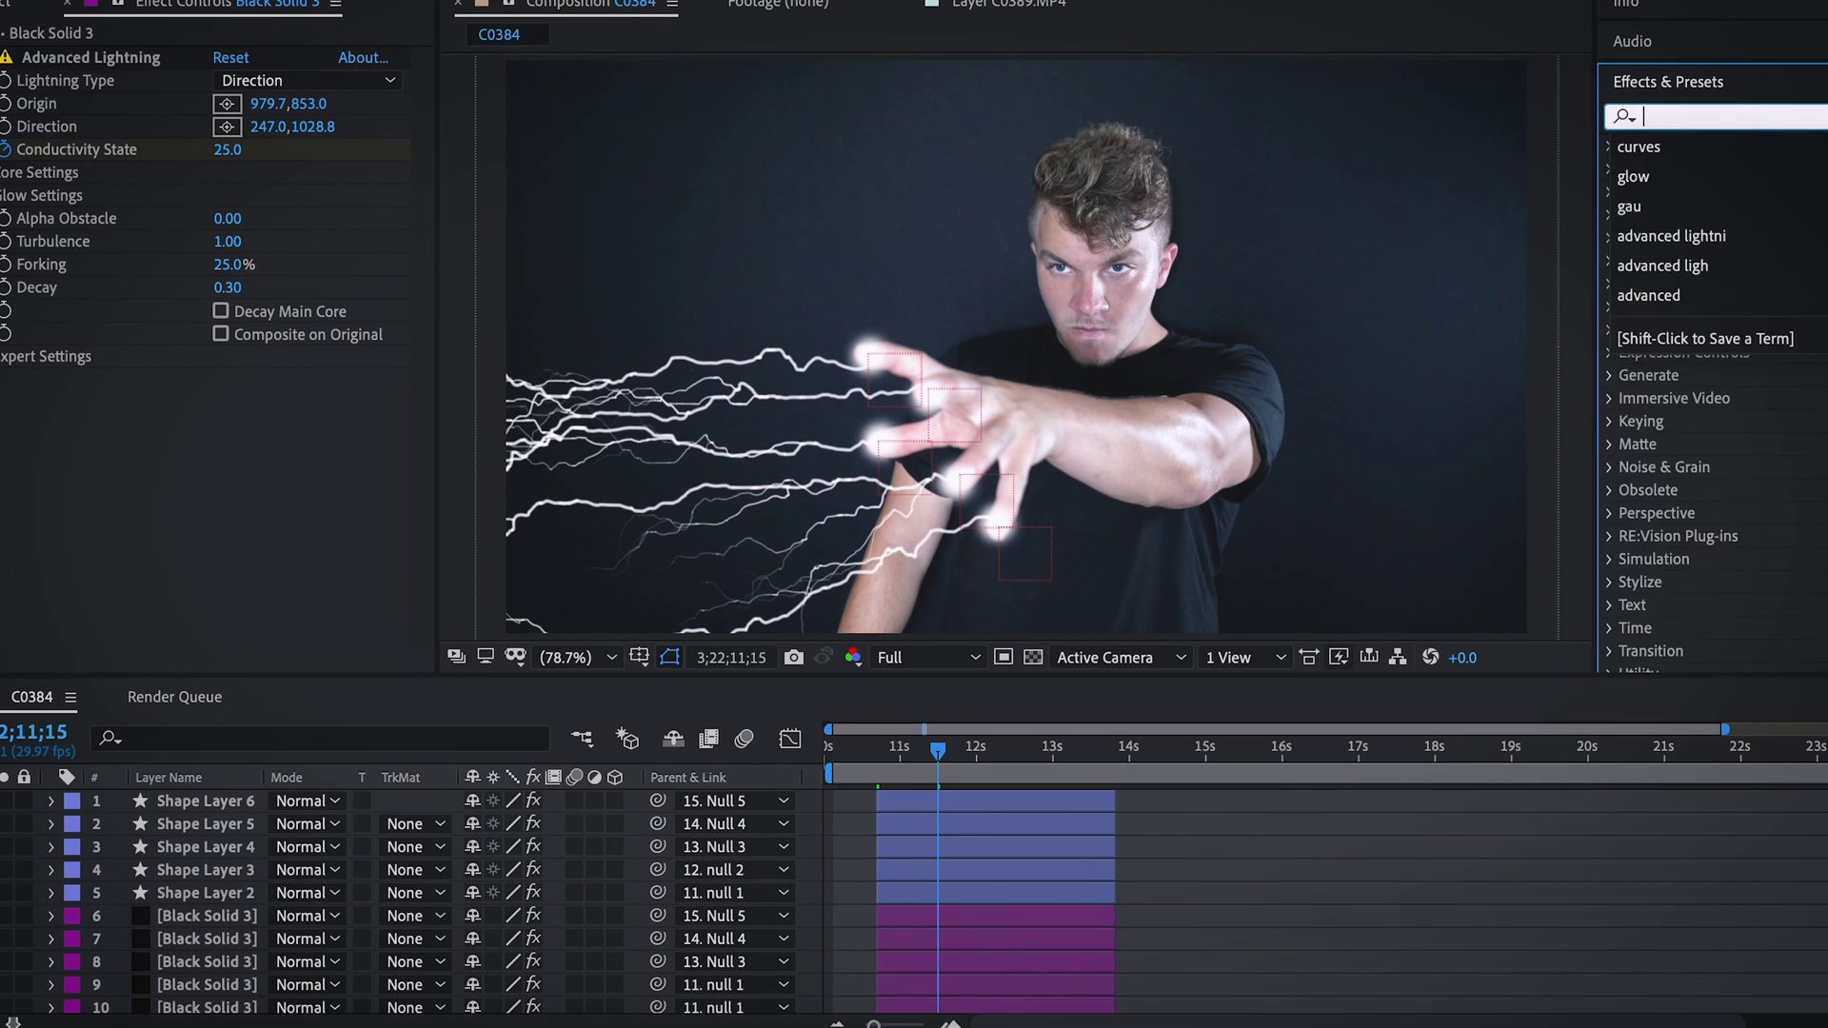
# Step: Apply Glow to a lightning solid, enlarge its radius, and copy the effect
pyautogui.write('glow')
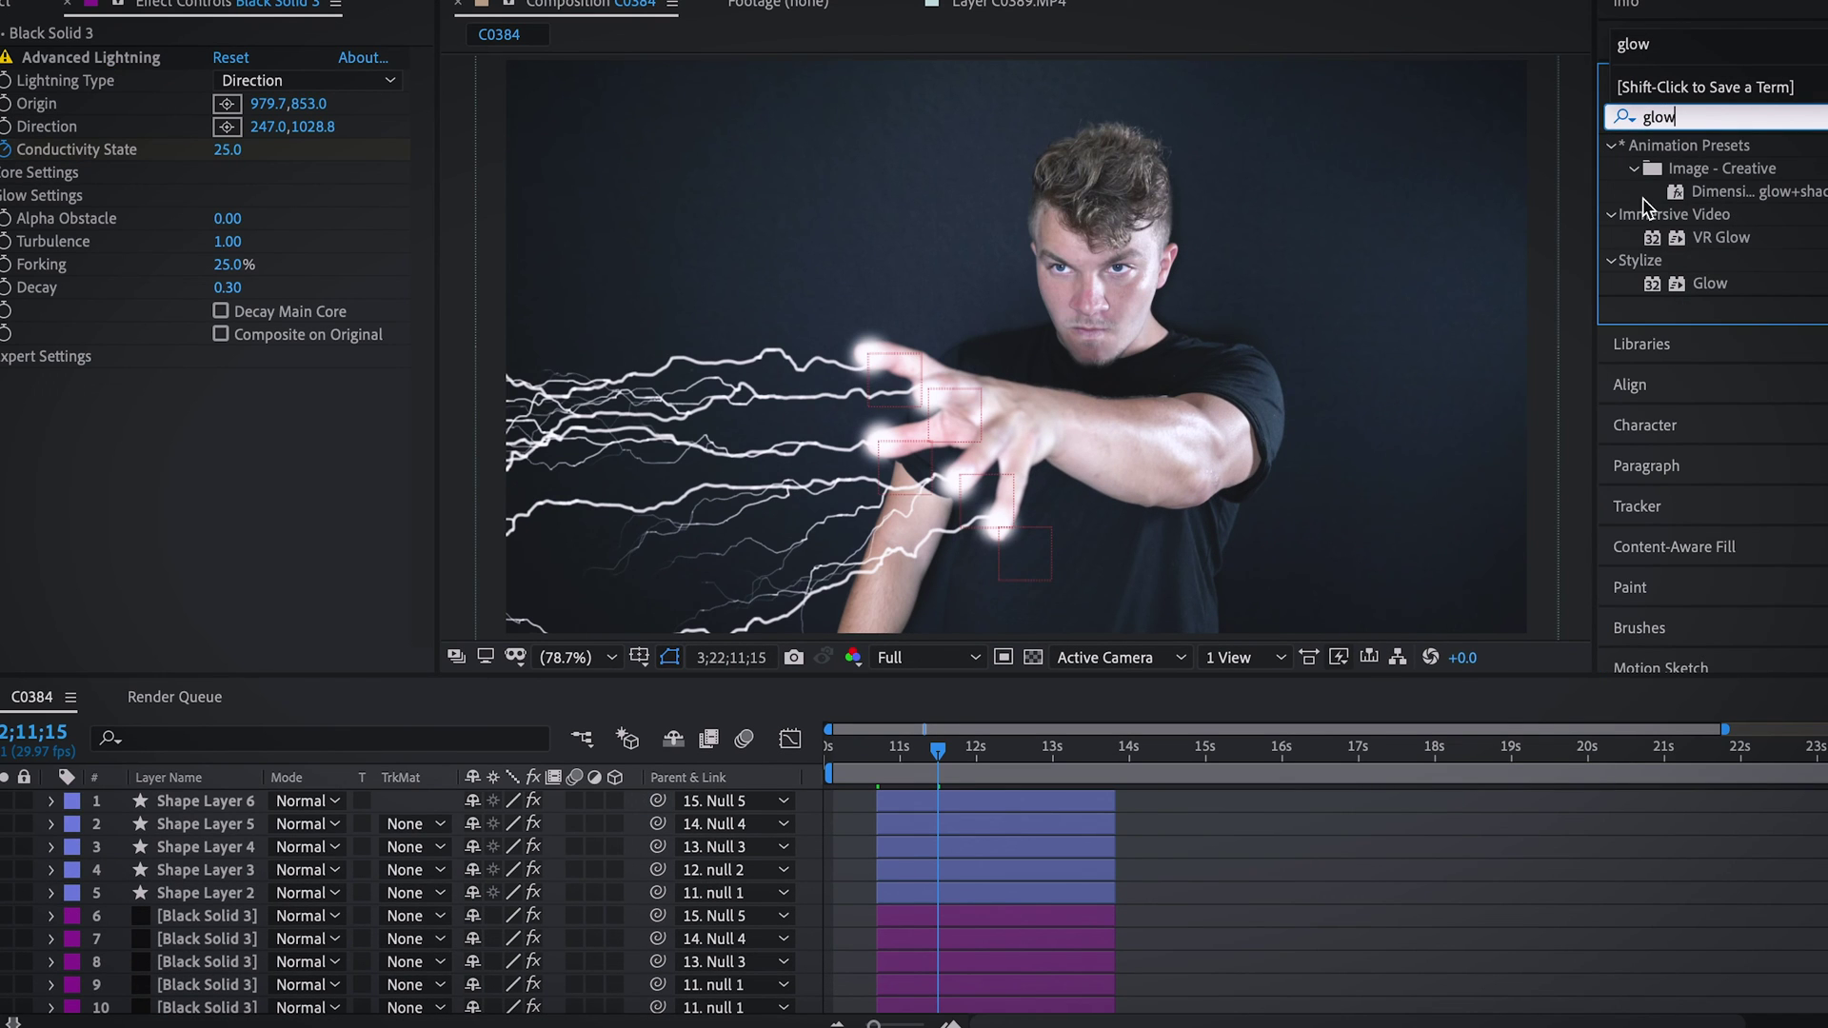
pyautogui.moveTo(1705, 283); pyautogui.dragTo(885, 920)
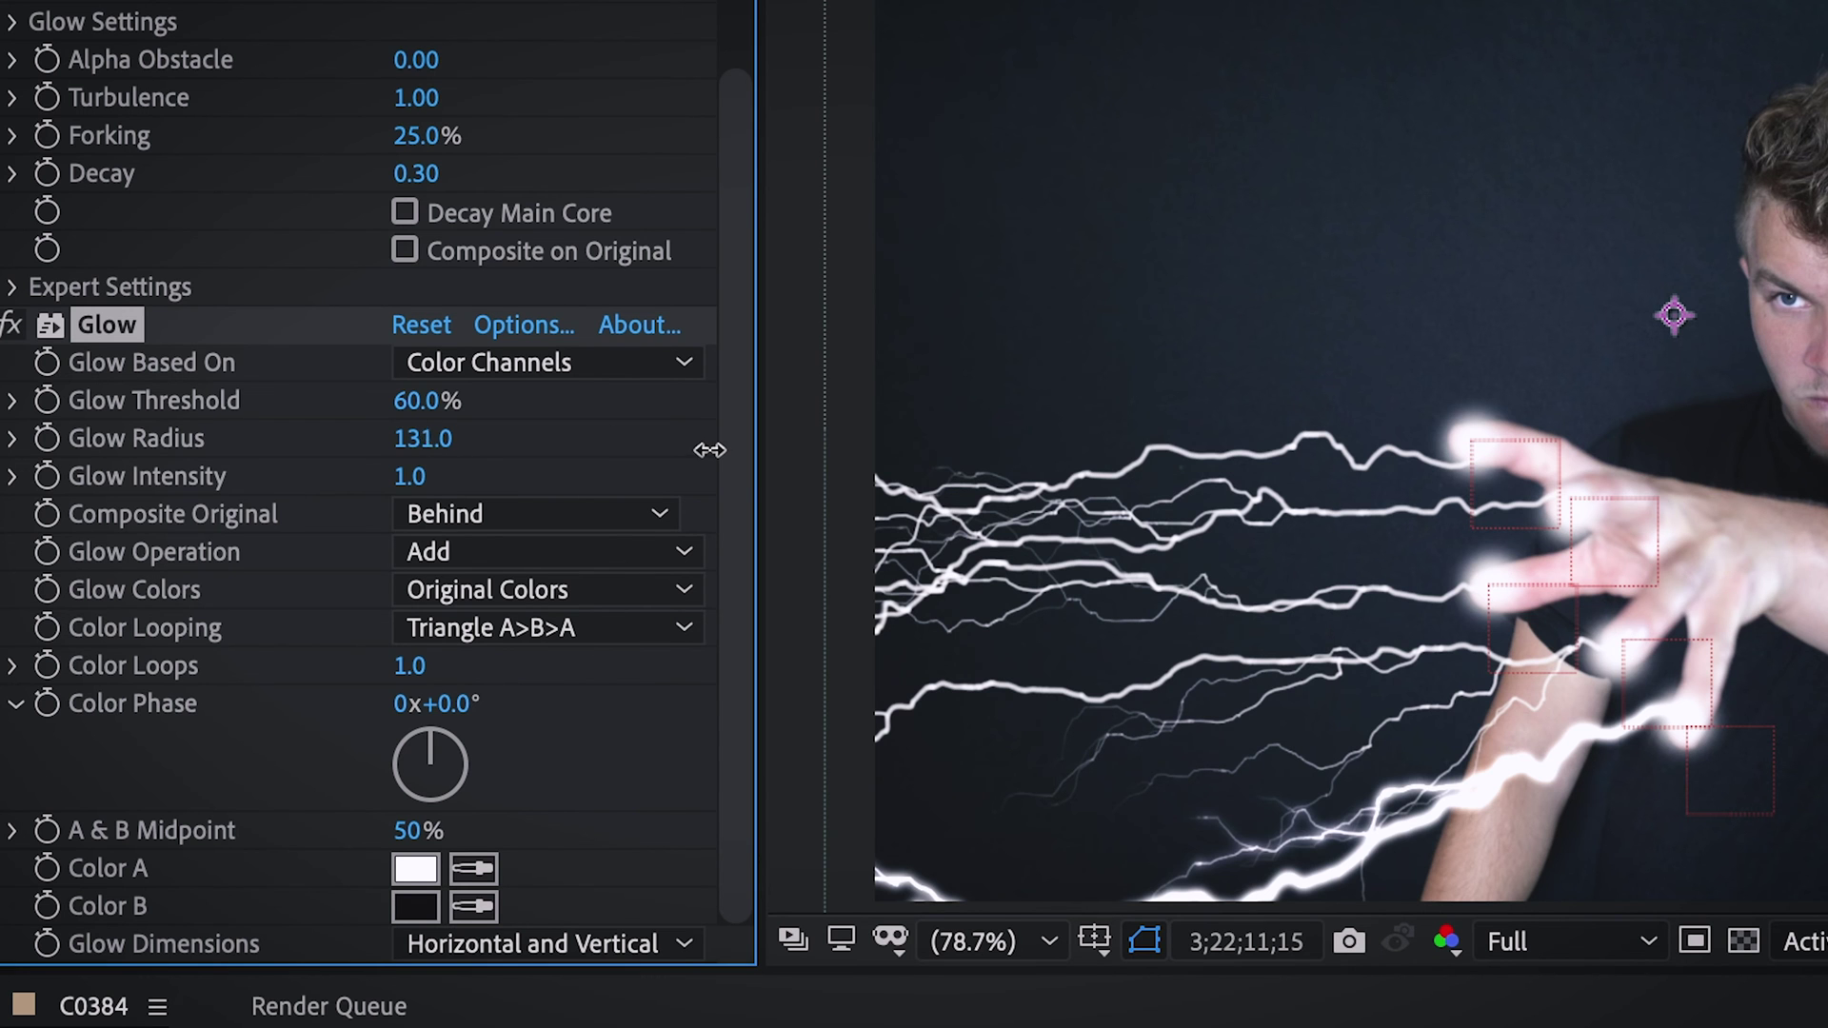
pyautogui.moveTo(709, 450); pyautogui.dragTo(647, 443)
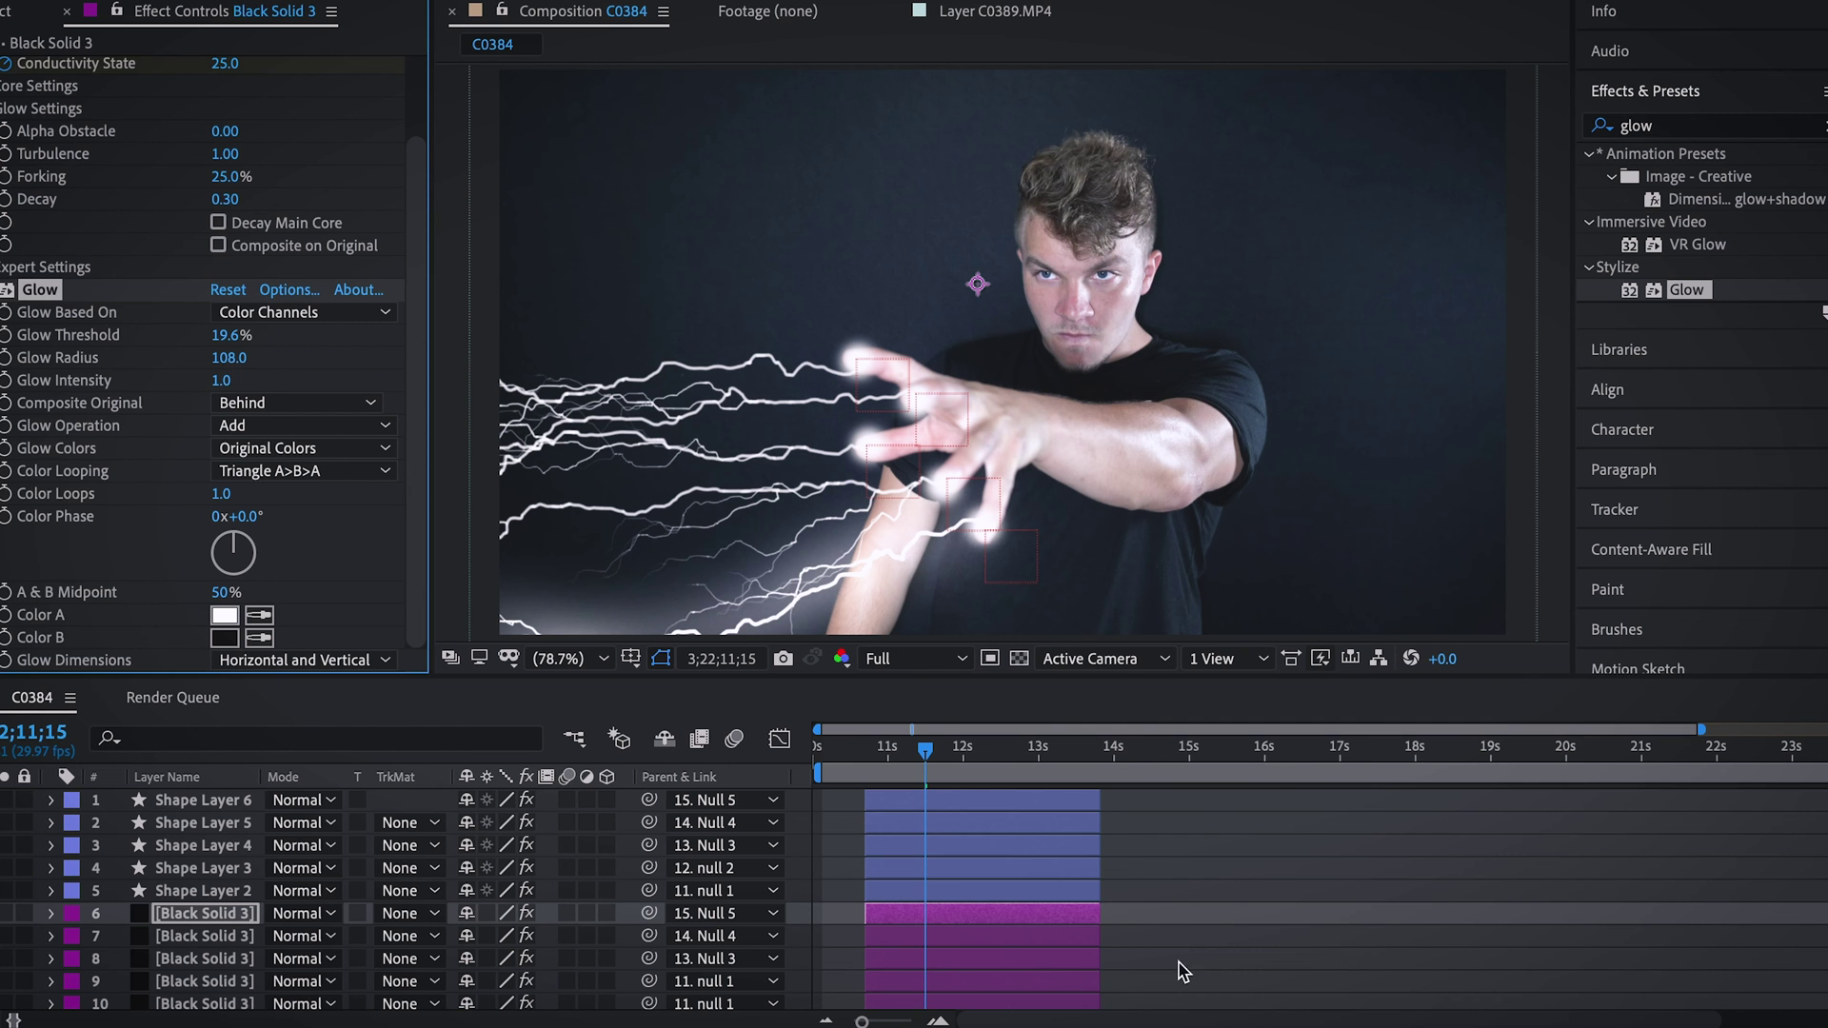
pyautogui.press('super+c')
# Step: Paste the Glow onto lightning layers 7, 8, 9 and 10, then apply Curves to layer 6
pyautogui.click(1047, 946)
pyautogui.press('super+v')
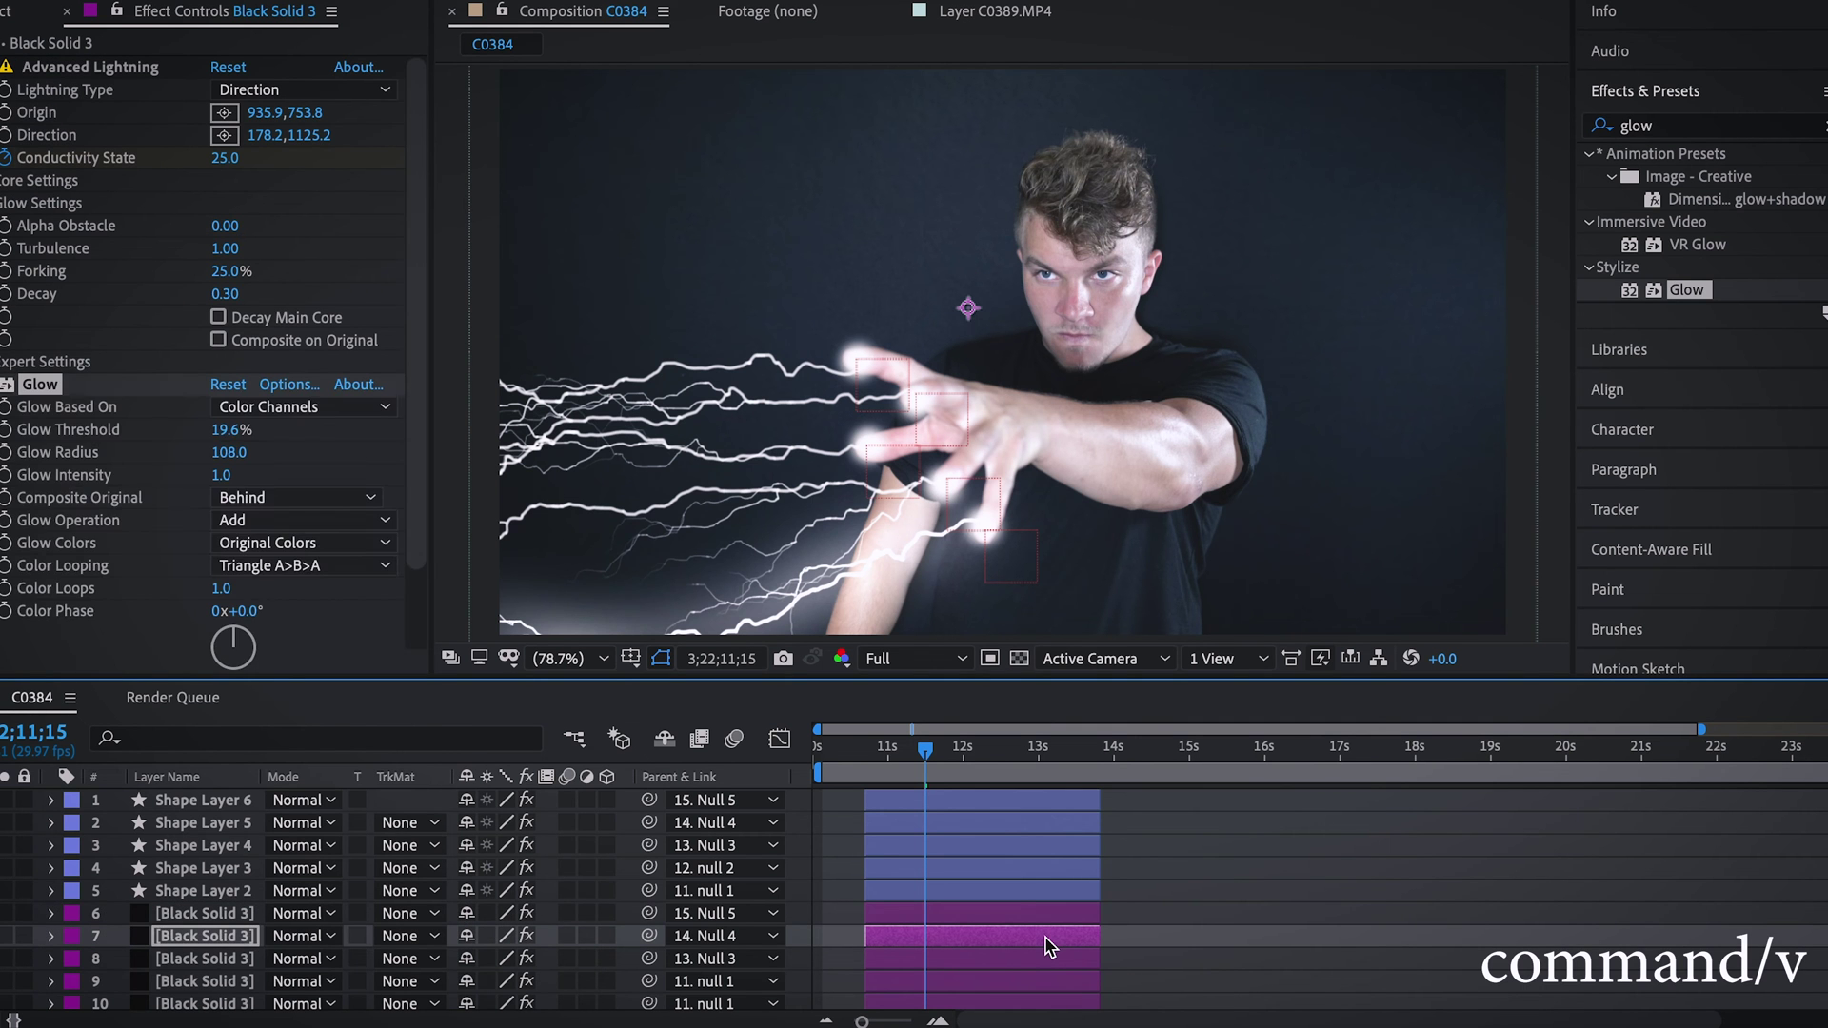
pyautogui.click(1033, 963)
pyautogui.press('super+v')
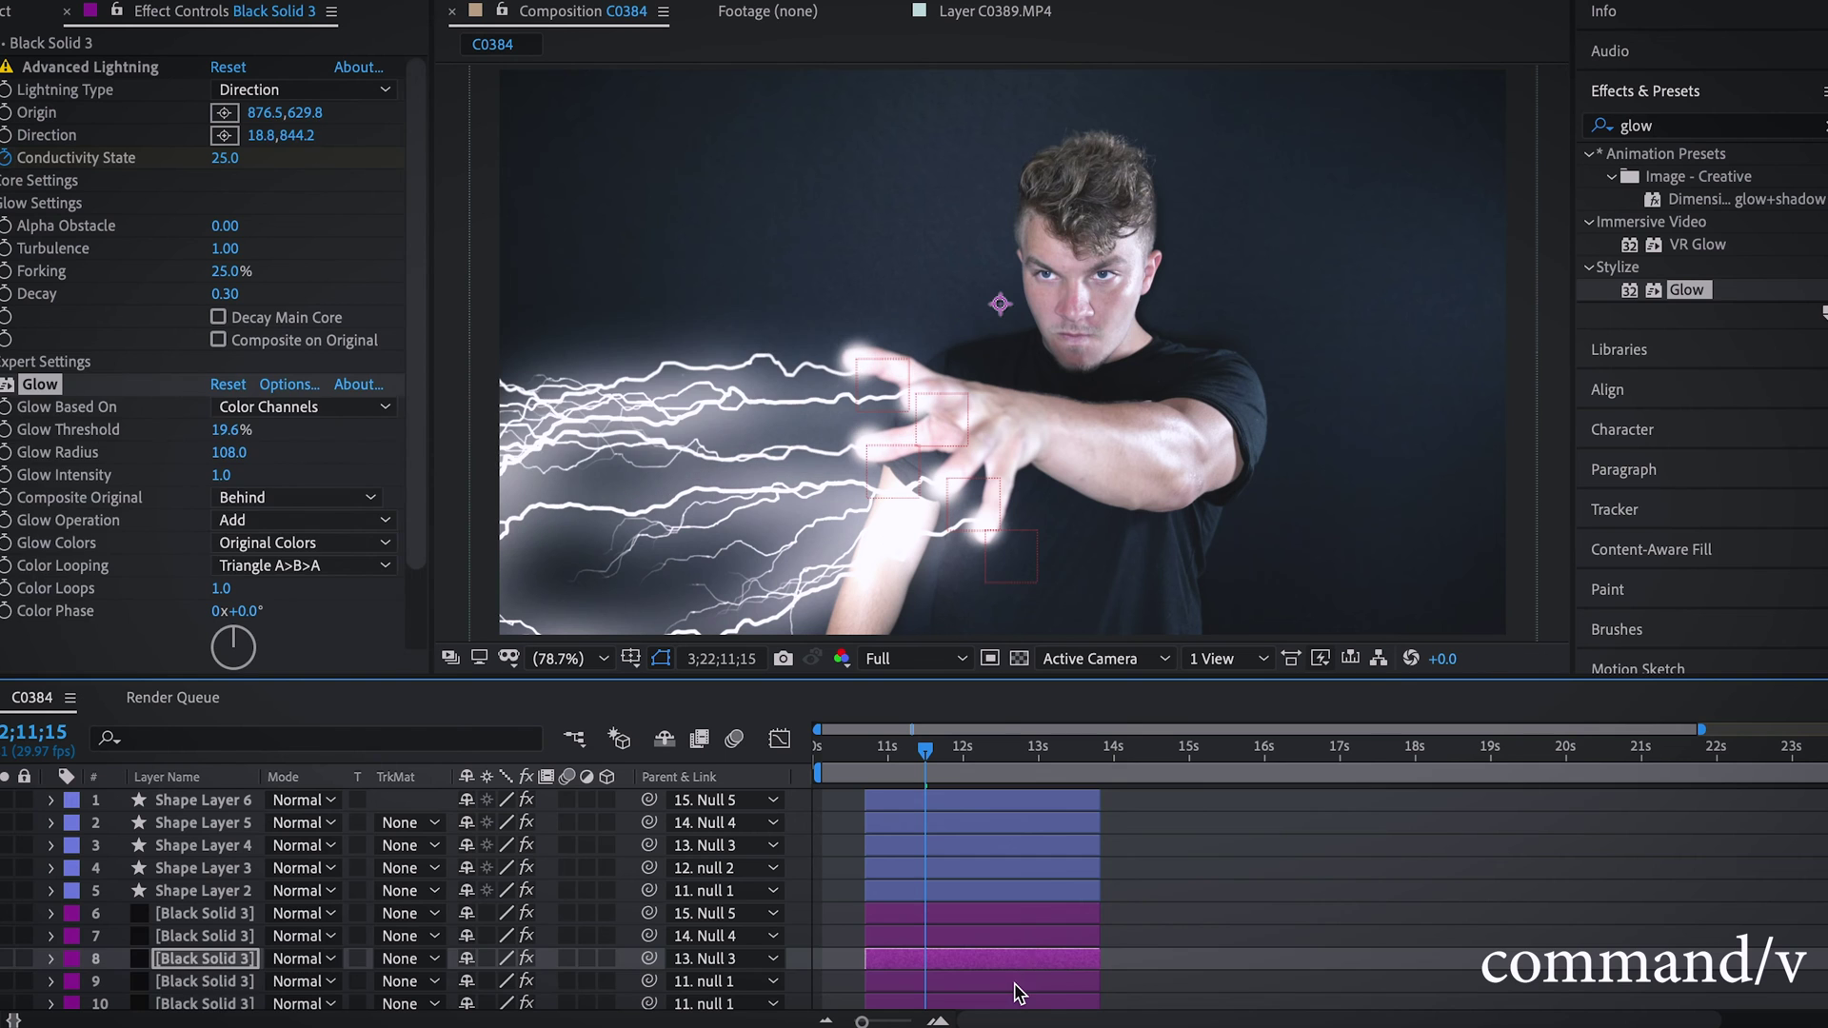
pyautogui.click(1023, 980)
pyautogui.press('super+v')
pyautogui.scroll(-1, 1012, 981)
pyautogui.click(1009, 959)
pyautogui.press('super+v')
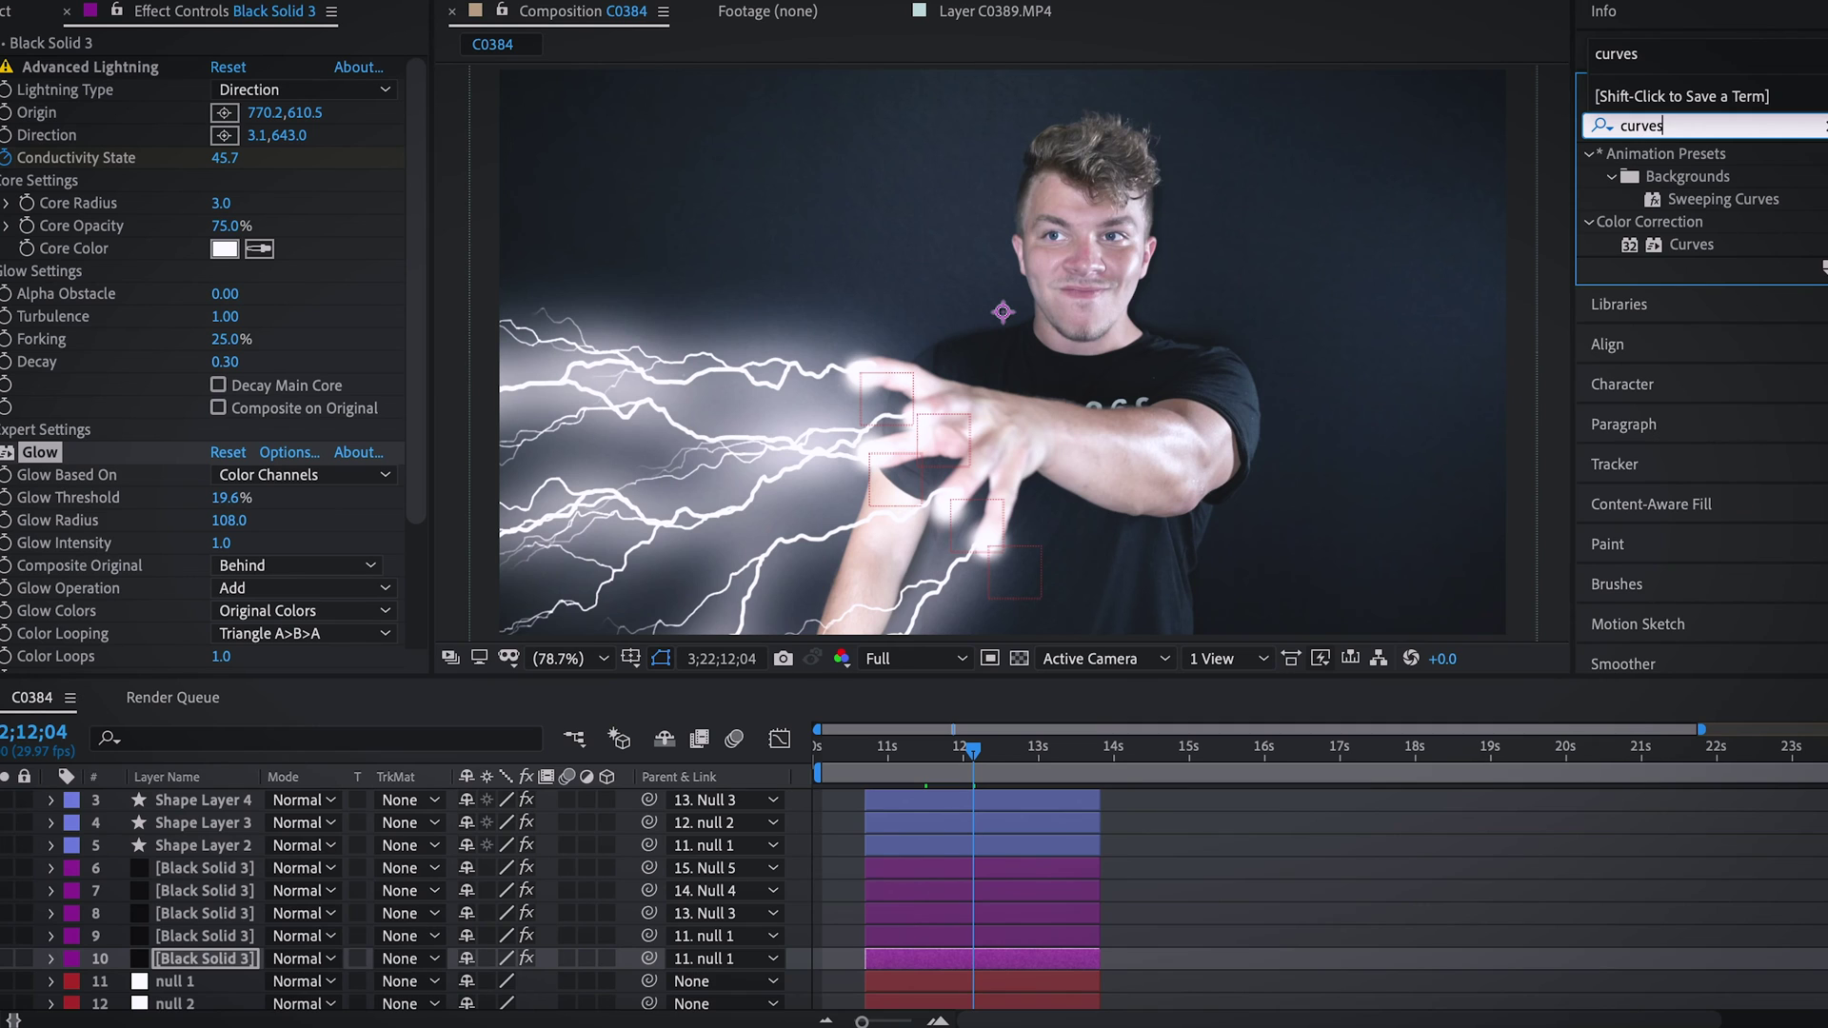
pyautogui.moveTo(1690, 245); pyautogui.dragTo(906, 871)
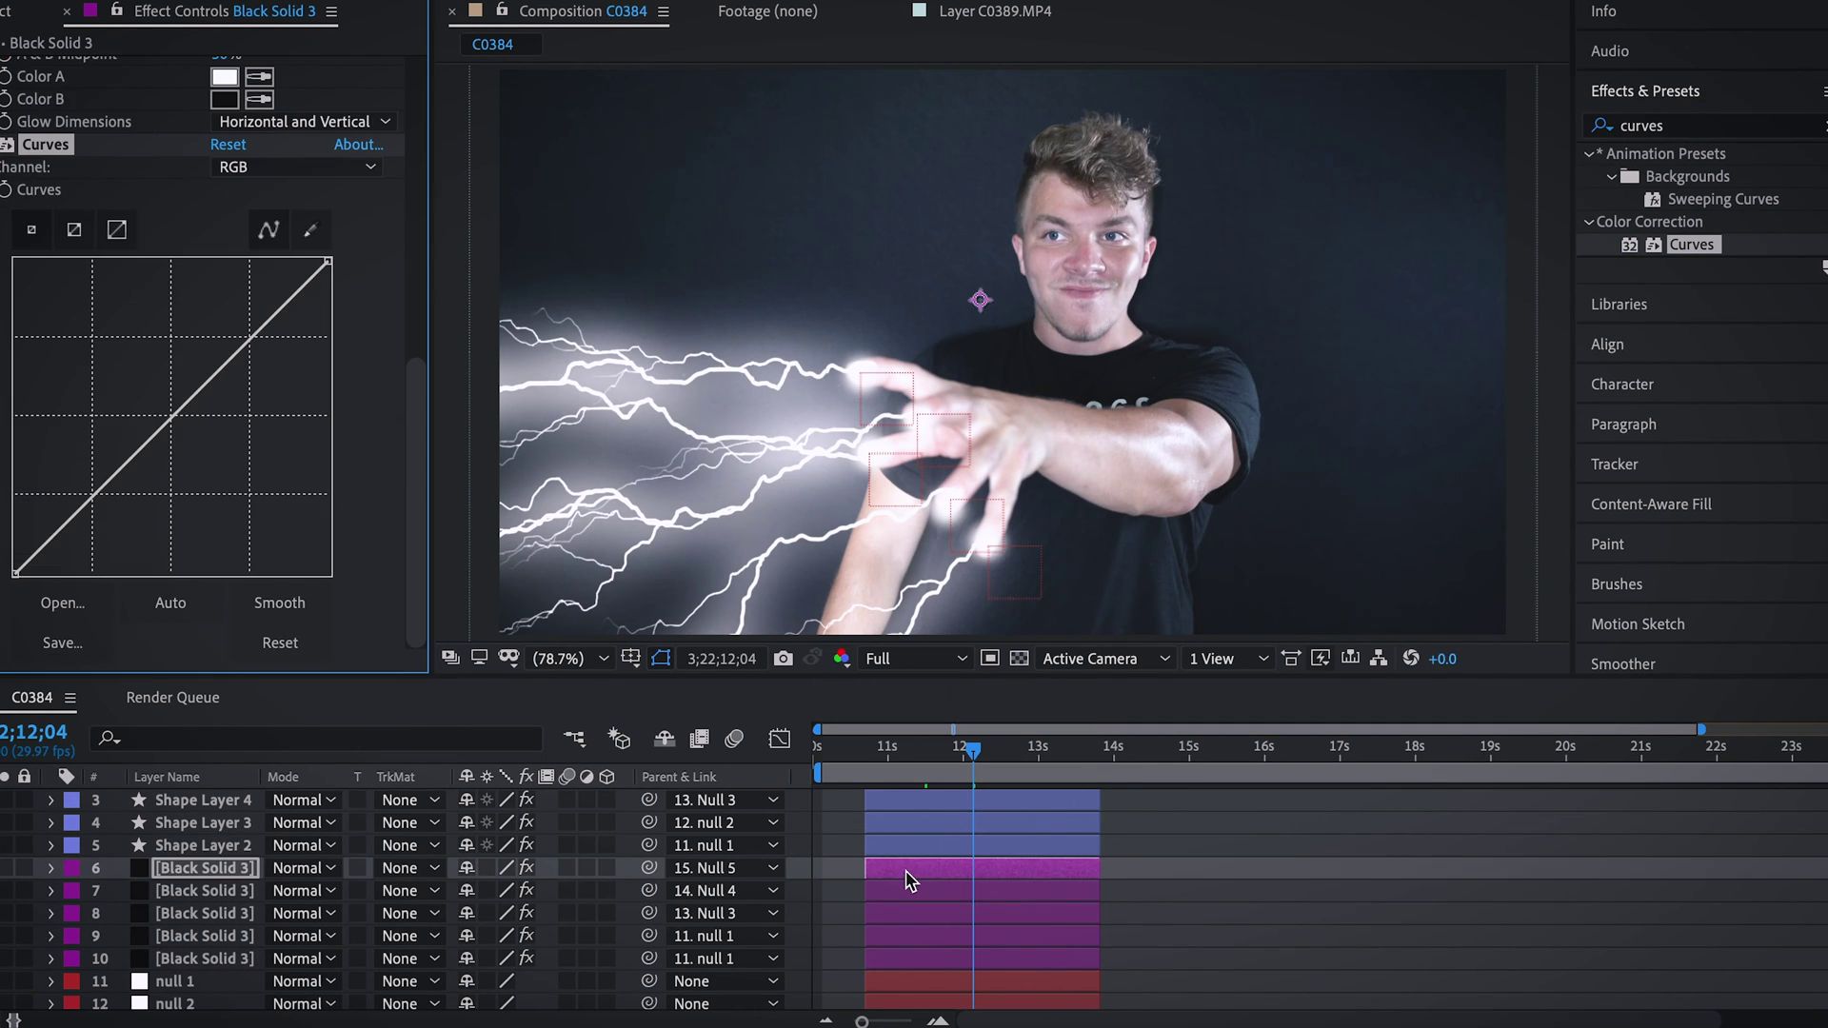
# Step: Bend the lightning's Curves: Blue channel reshaped, RGB adjusted and Red bowed upward for a blue-white look
pyautogui.click(262, 167)
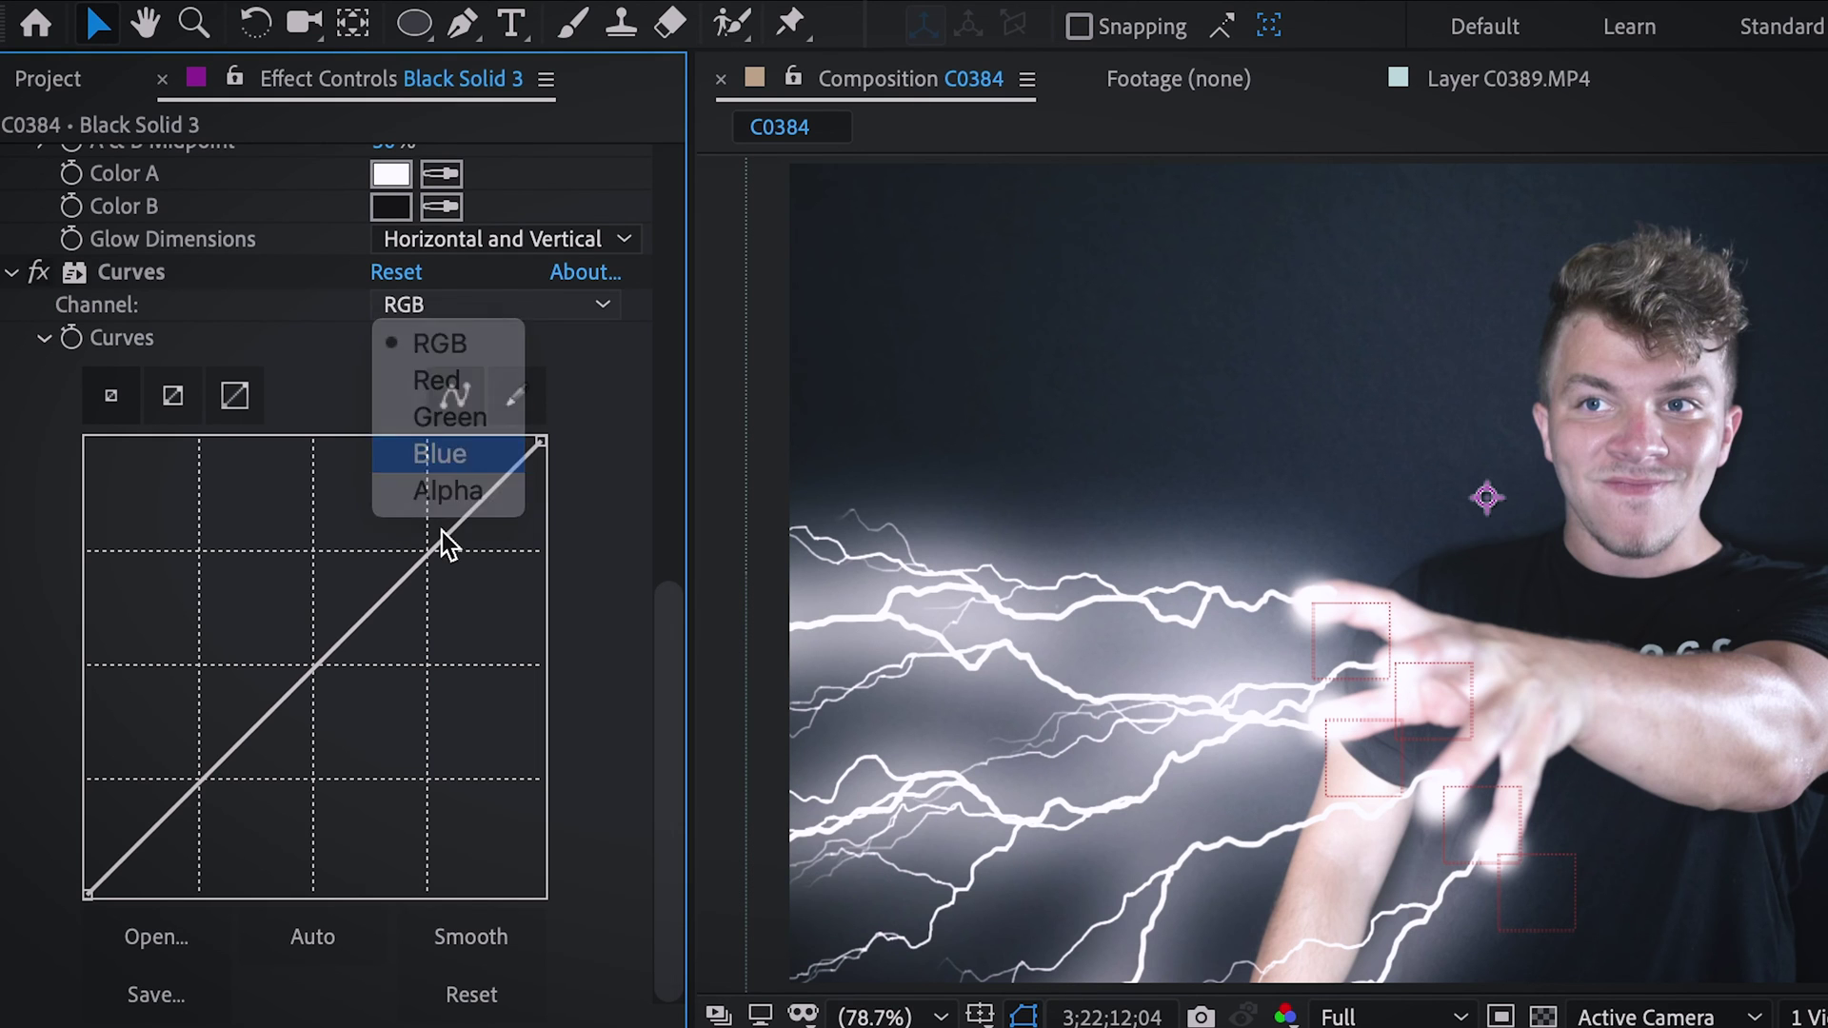
pyautogui.click(440, 455)
pyautogui.moveTo(421, 562); pyautogui.dragTo(283, 521)
pyautogui.moveTo(448, 635); pyautogui.dragTo(458, 647)
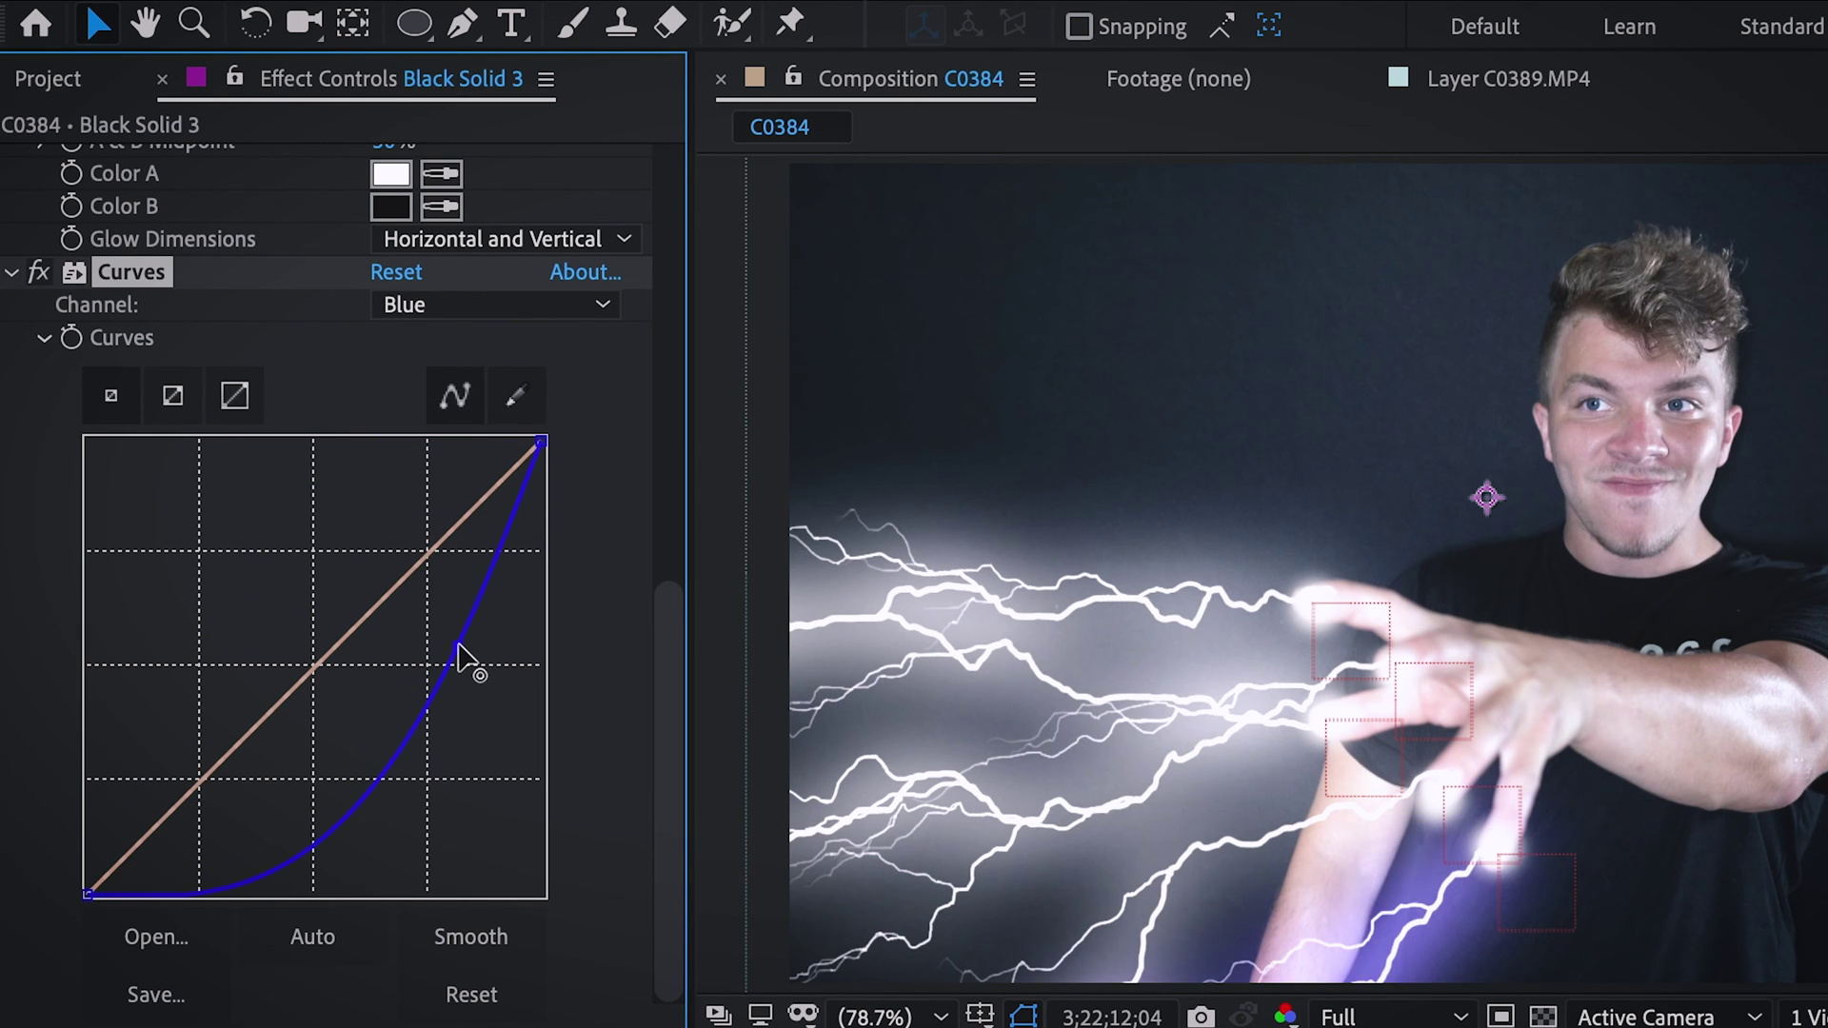
pyautogui.moveTo(409, 581); pyautogui.dragTo(400, 640)
pyautogui.moveTo(314, 667); pyautogui.dragTo(314, 586)
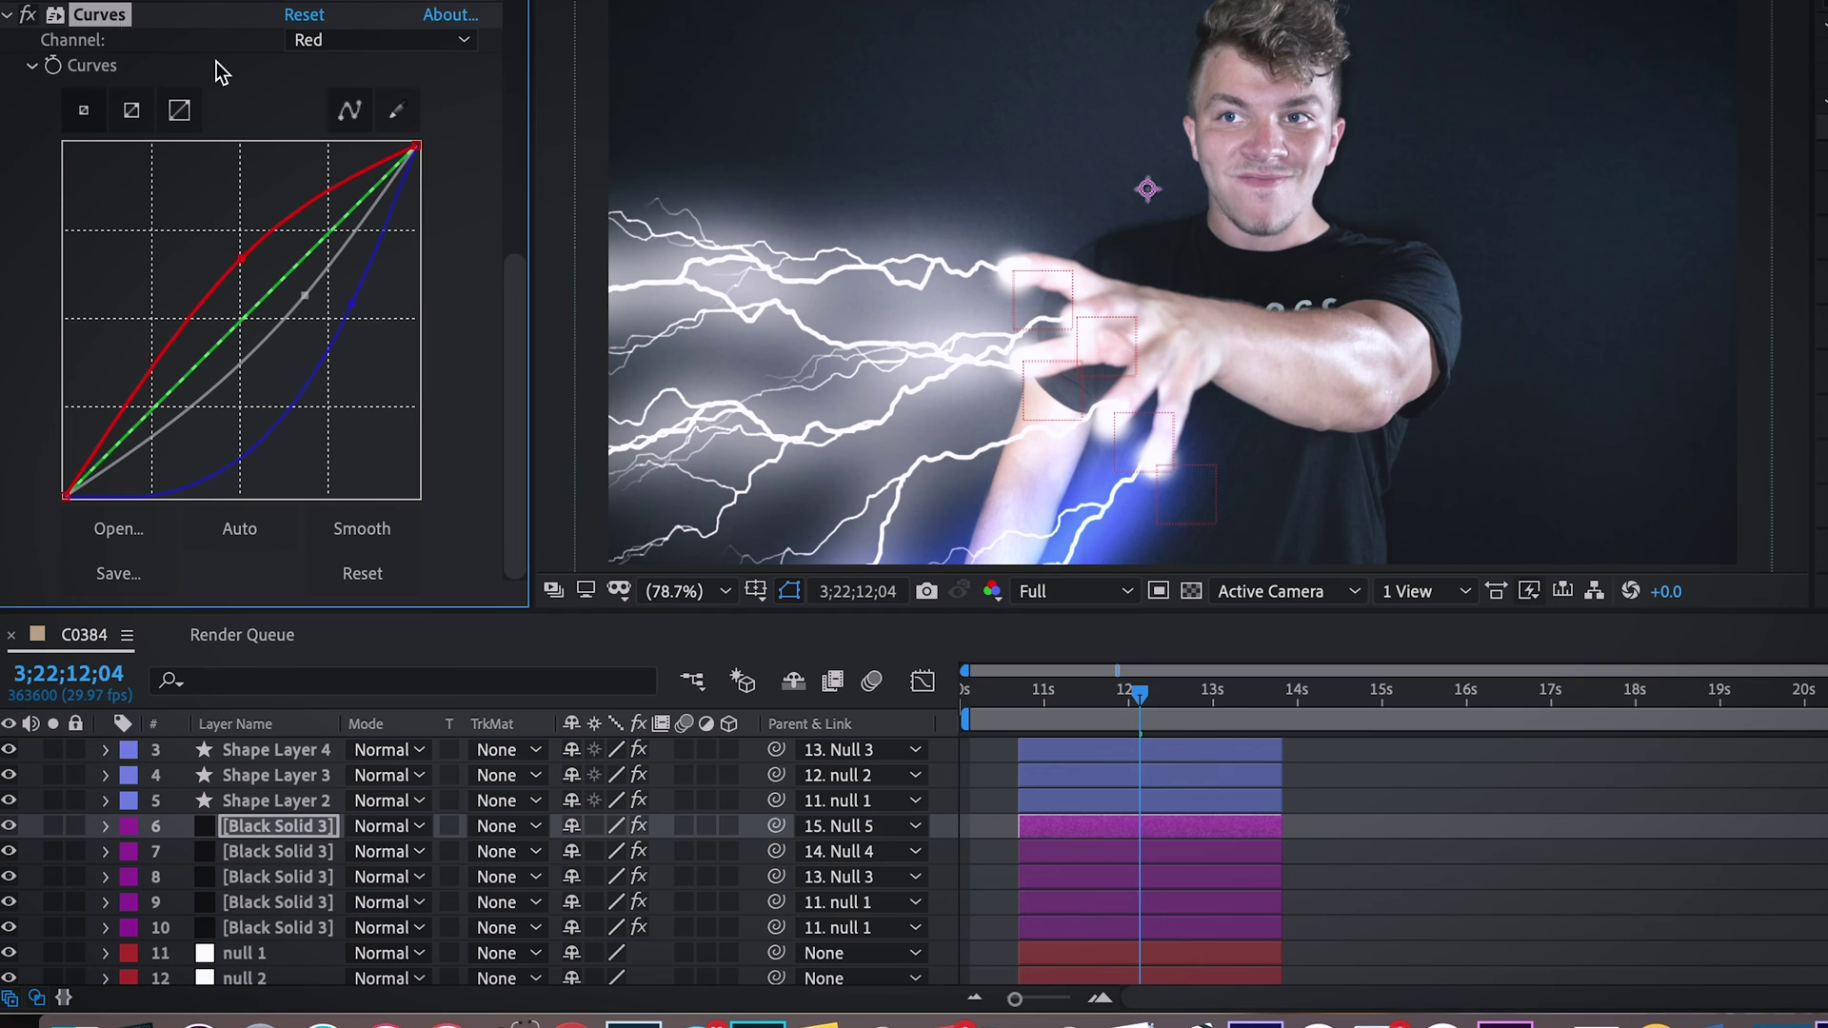
# Step: Check lightning layers 8 and 10, return to the frame near 11 seconds, and select the effects search text
pyautogui.click(1052, 878)
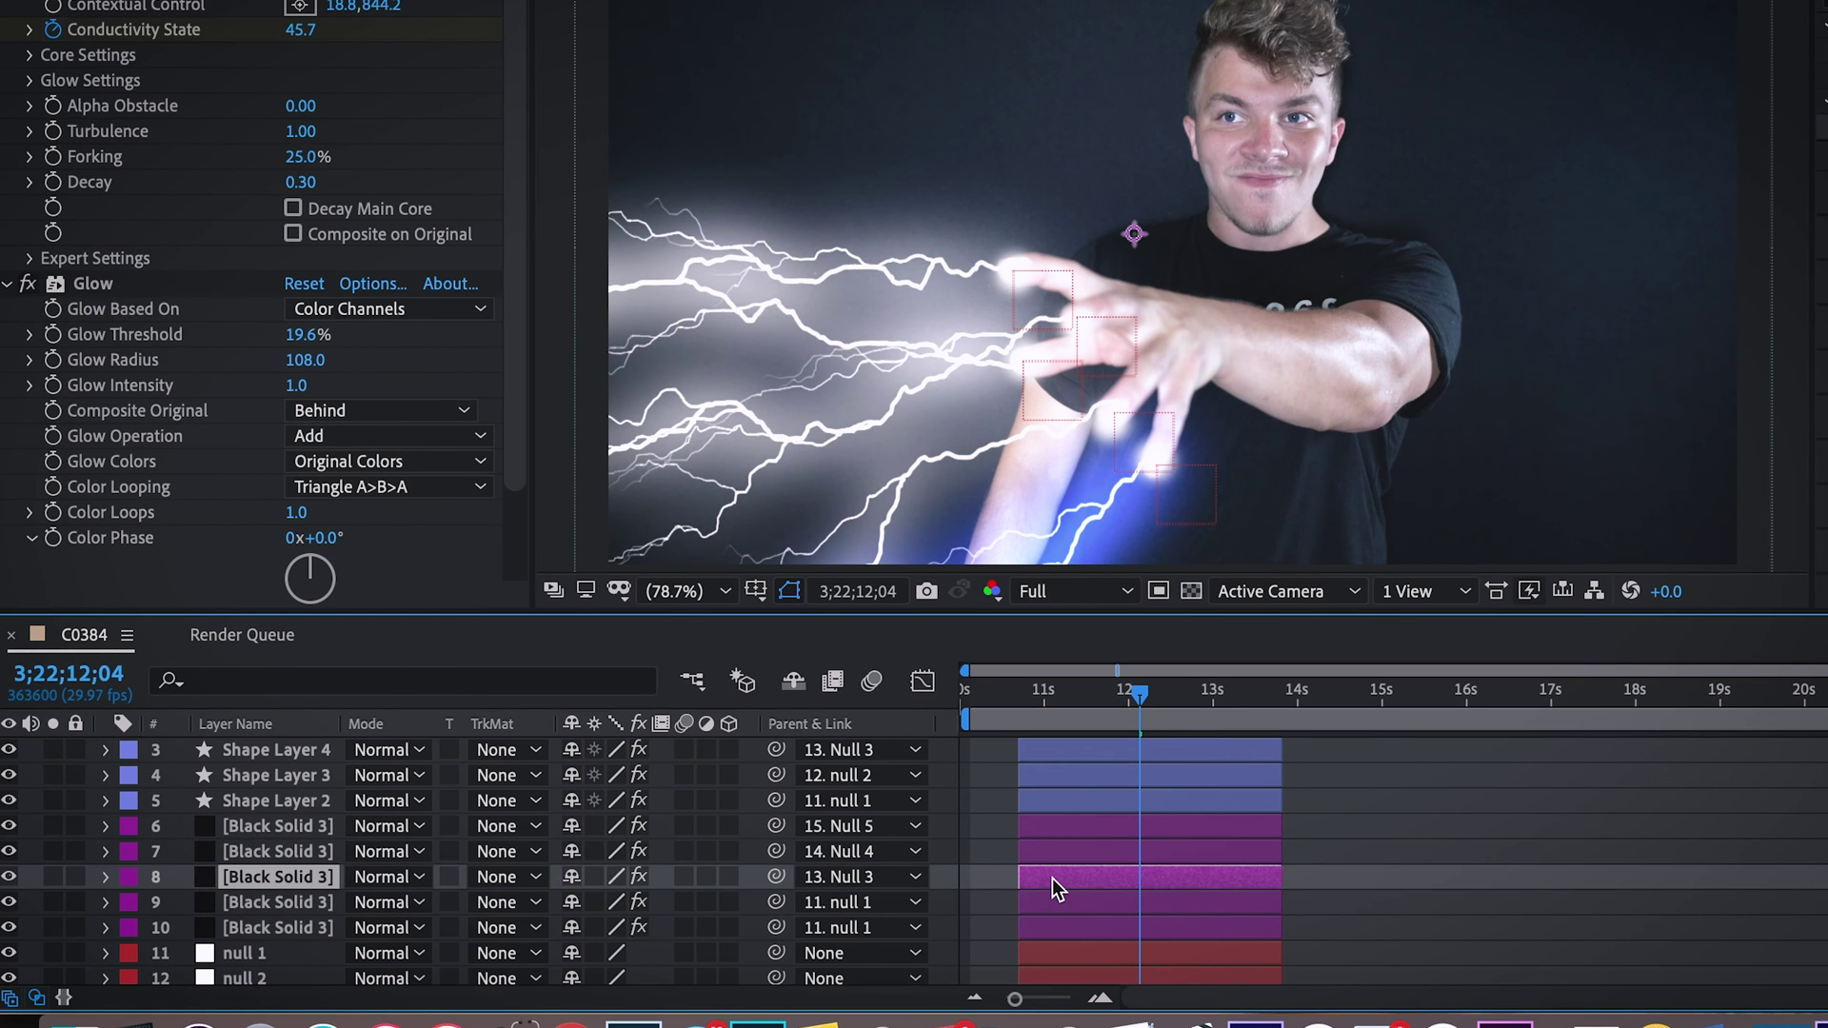
pyautogui.click(1089, 928)
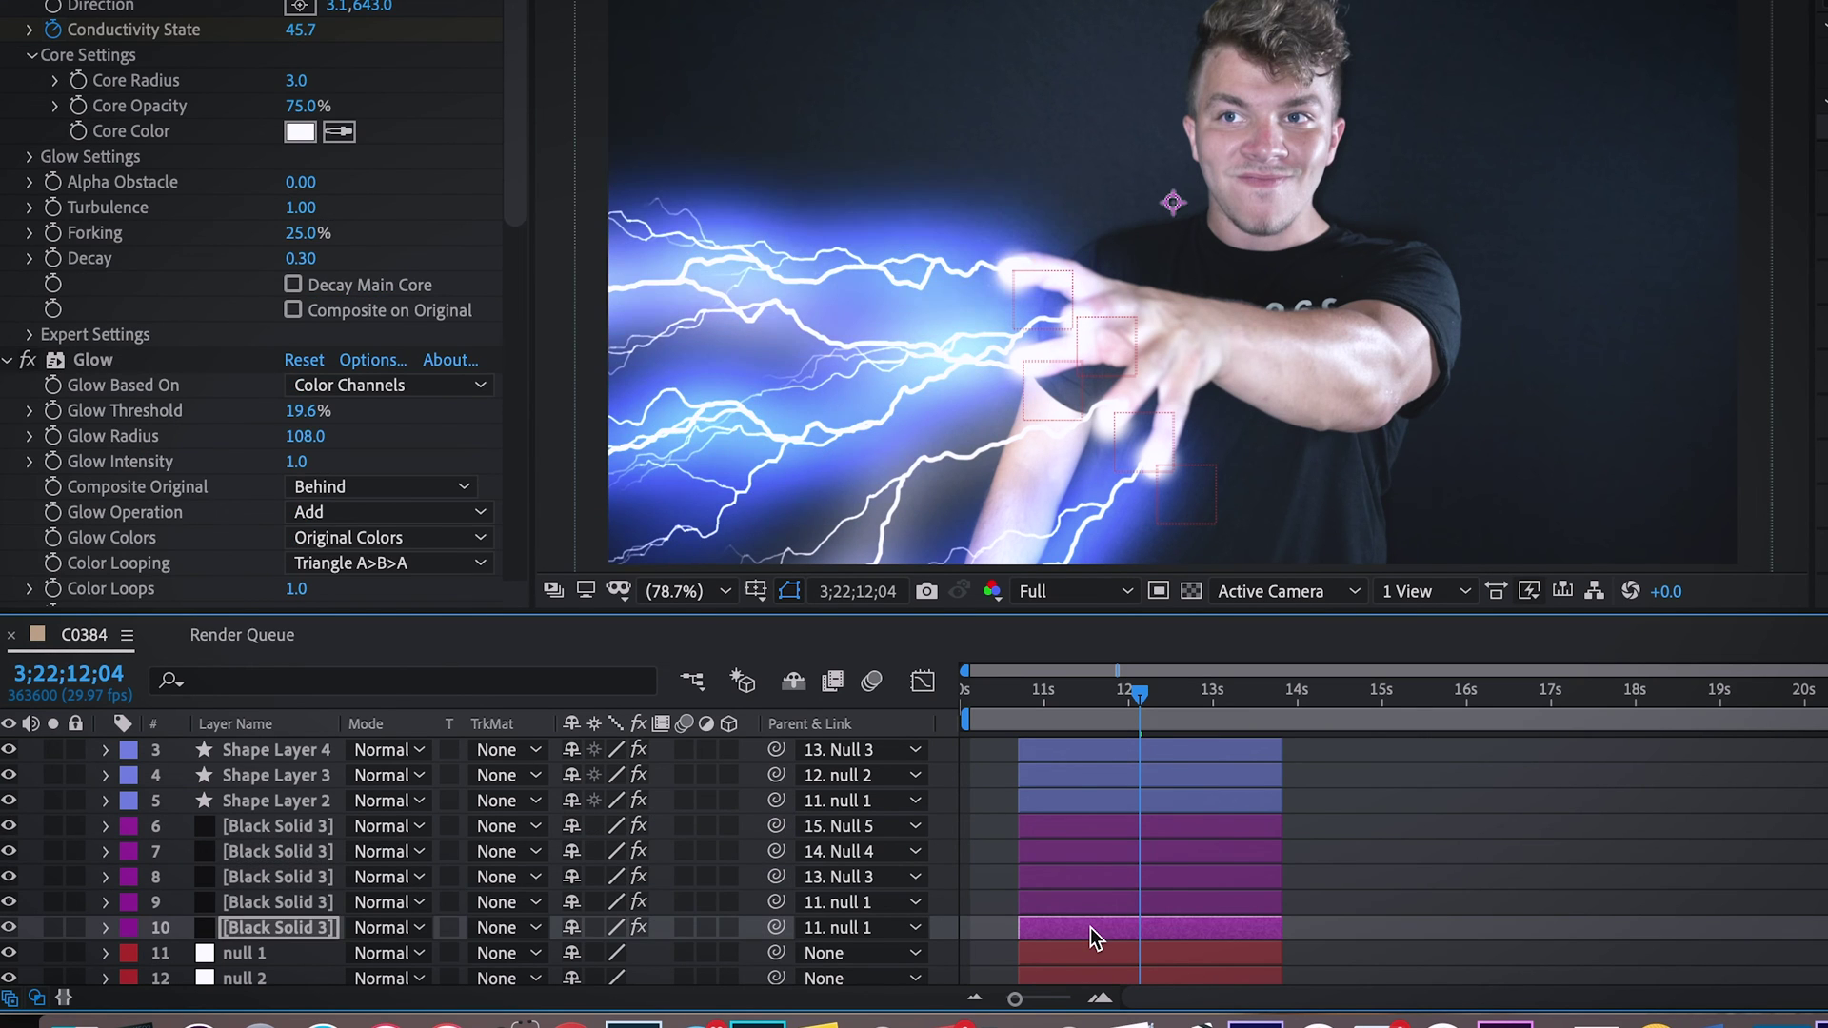
pyautogui.click(1027, 709)
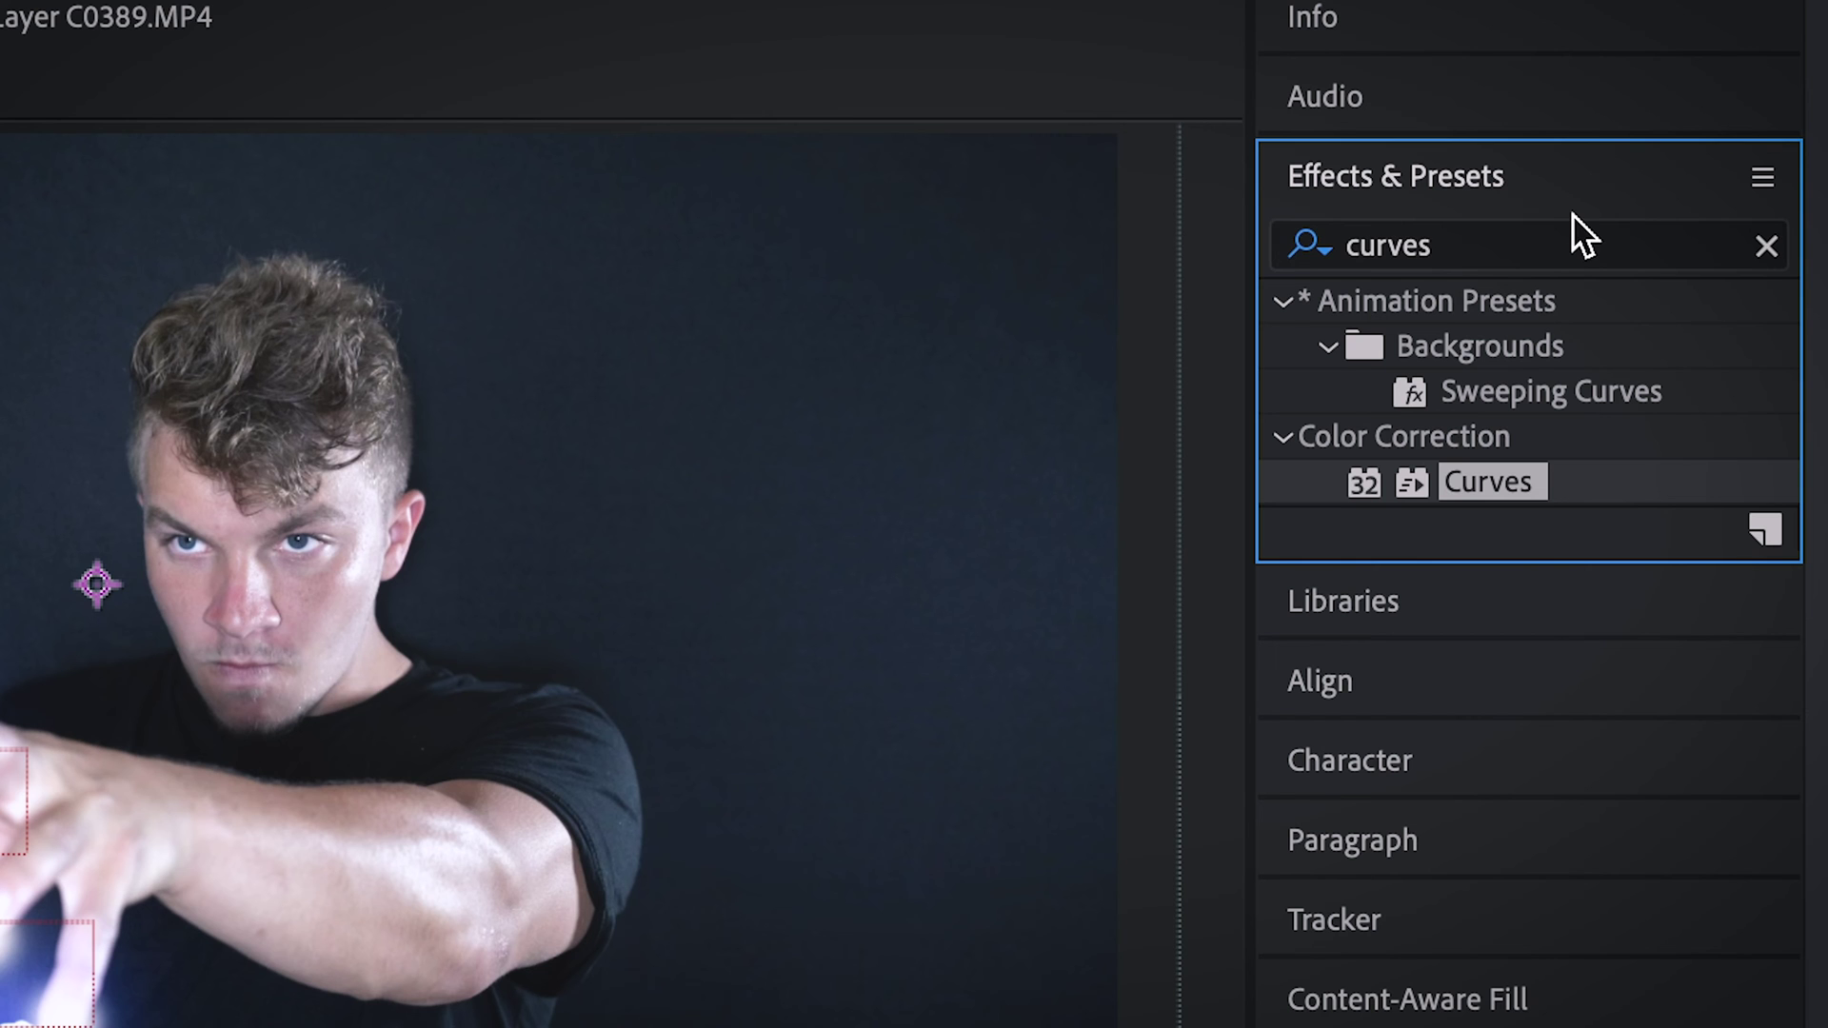
pyautogui.click(1809, 190)
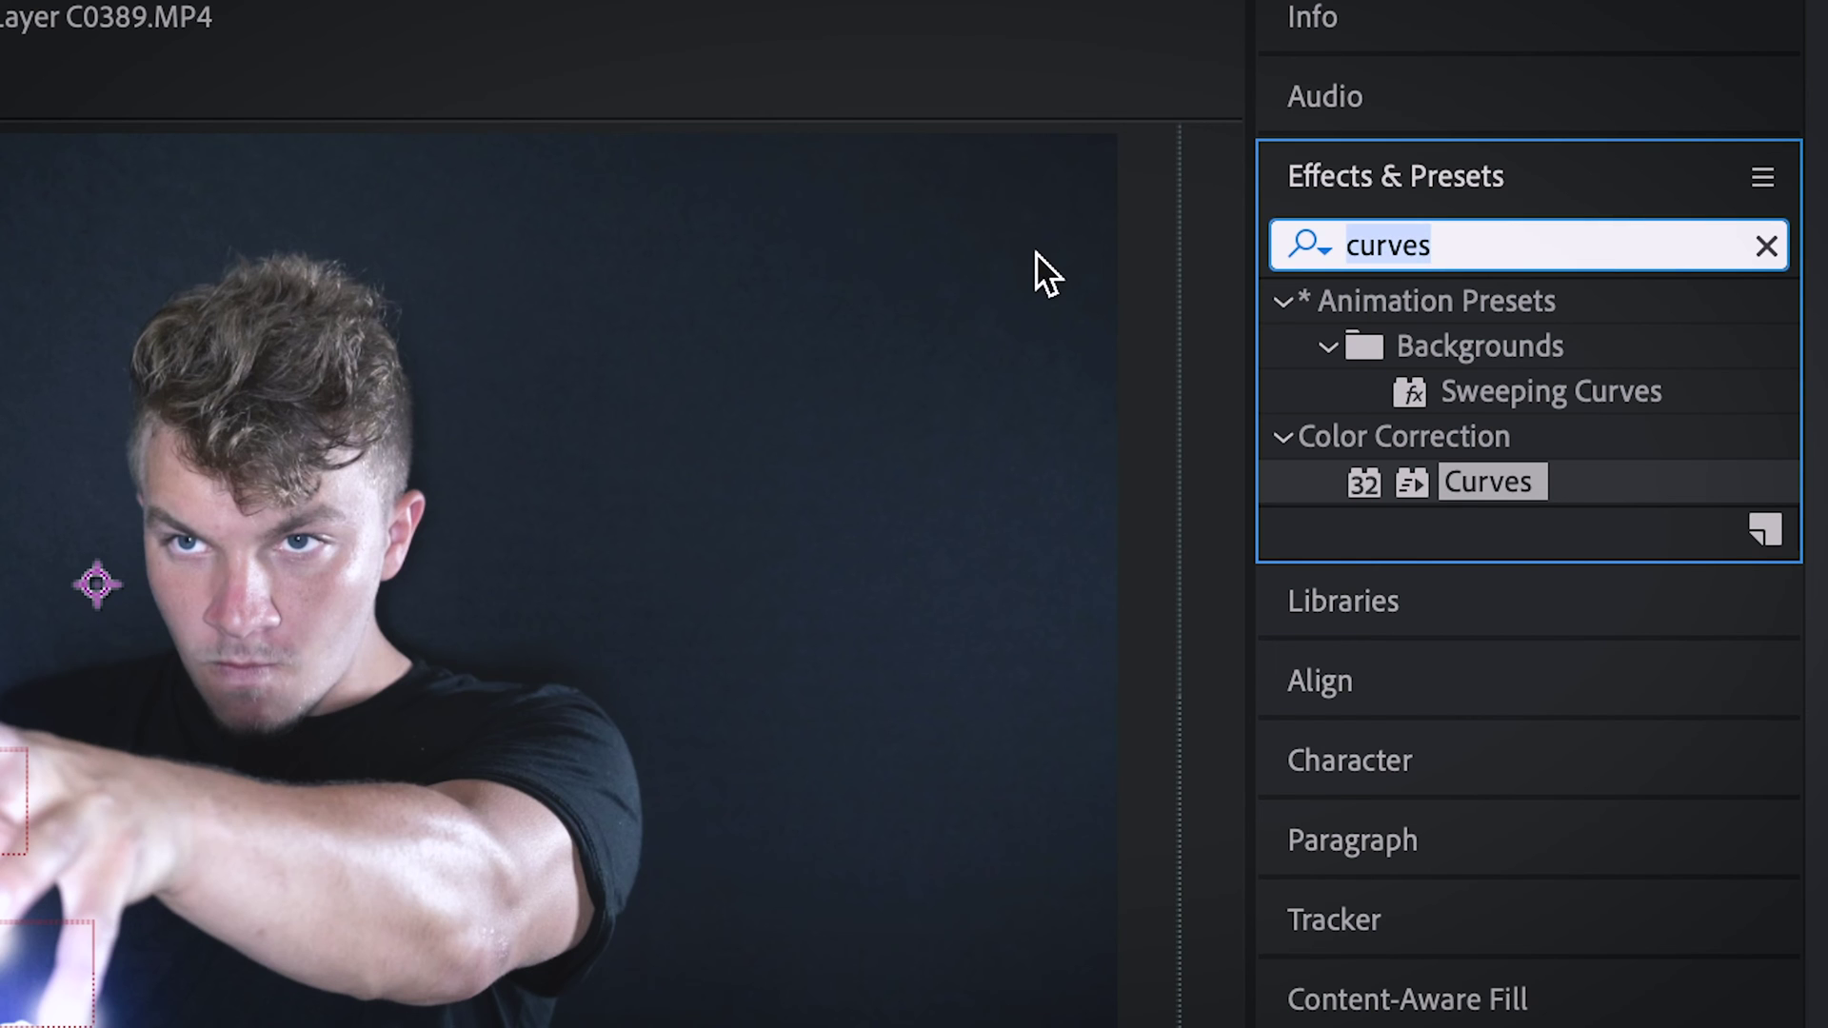
# Step: Apply Exposure to Black Solid 3 and drive its Exposure value with the expression wiggle(50,2)
pyautogui.write('exposure')
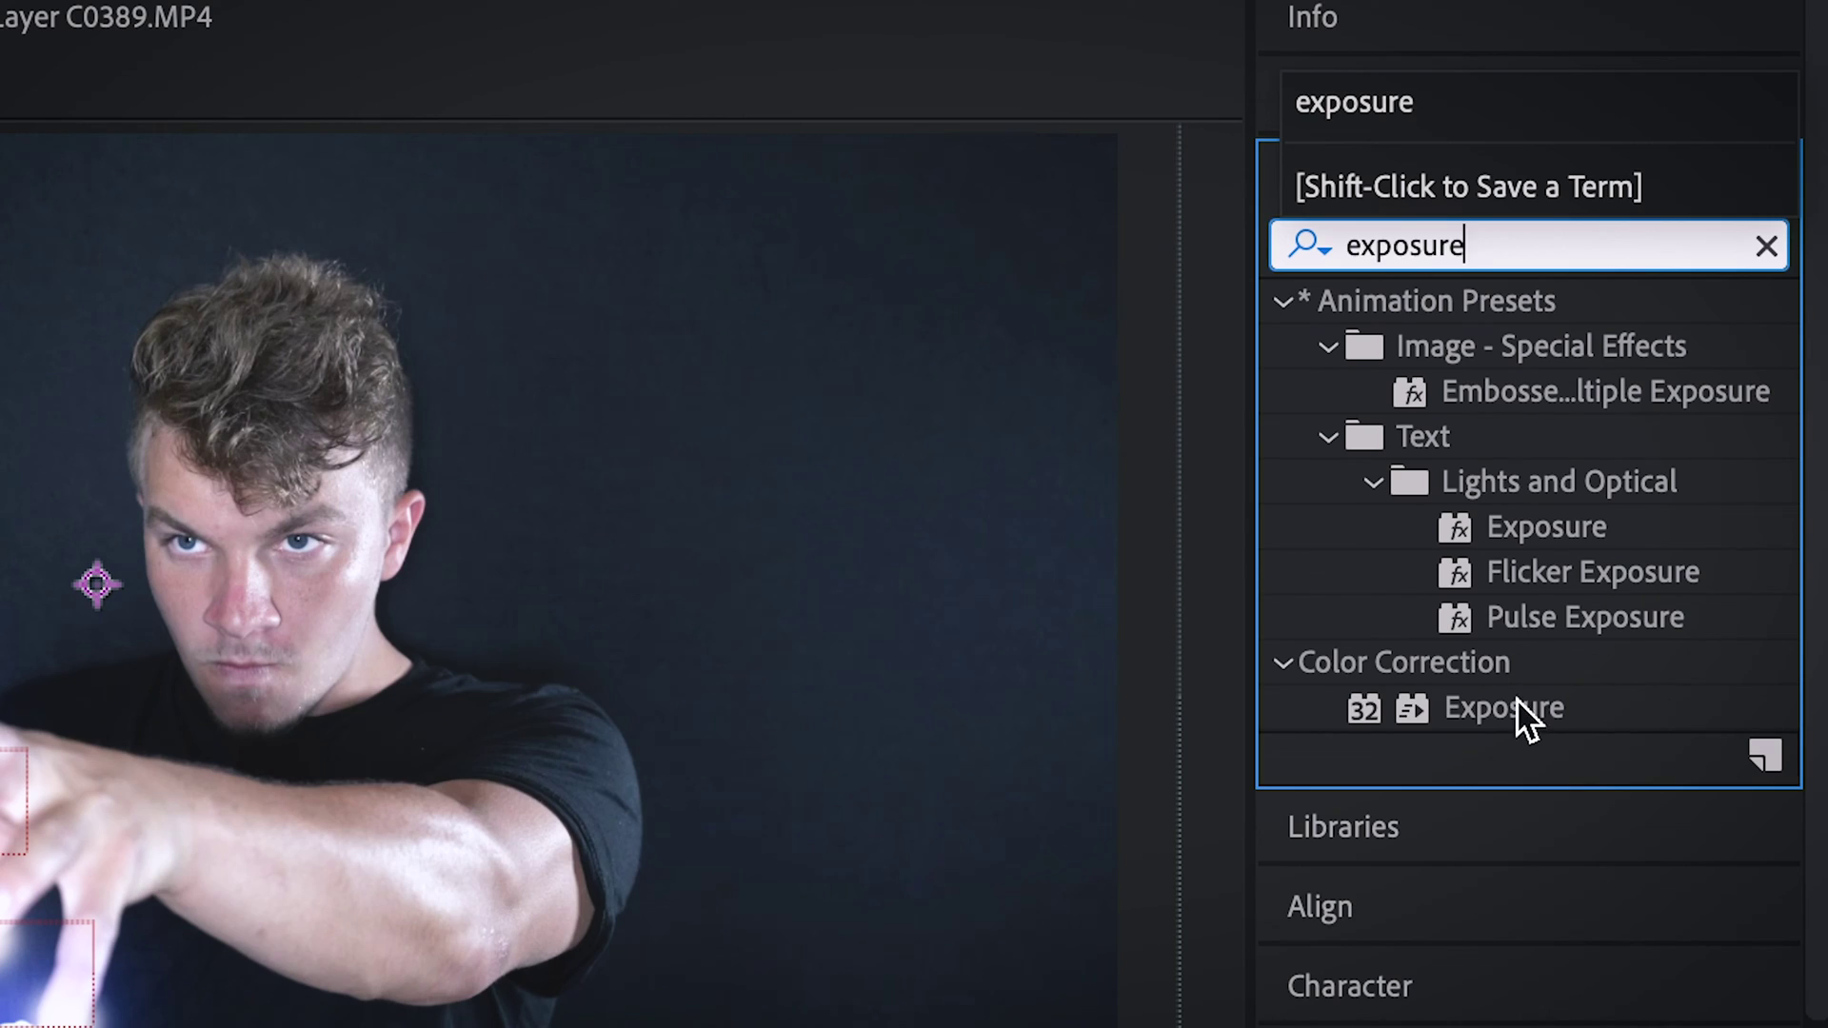
pyautogui.moveTo(1515, 699); pyautogui.dragTo(862, 859)
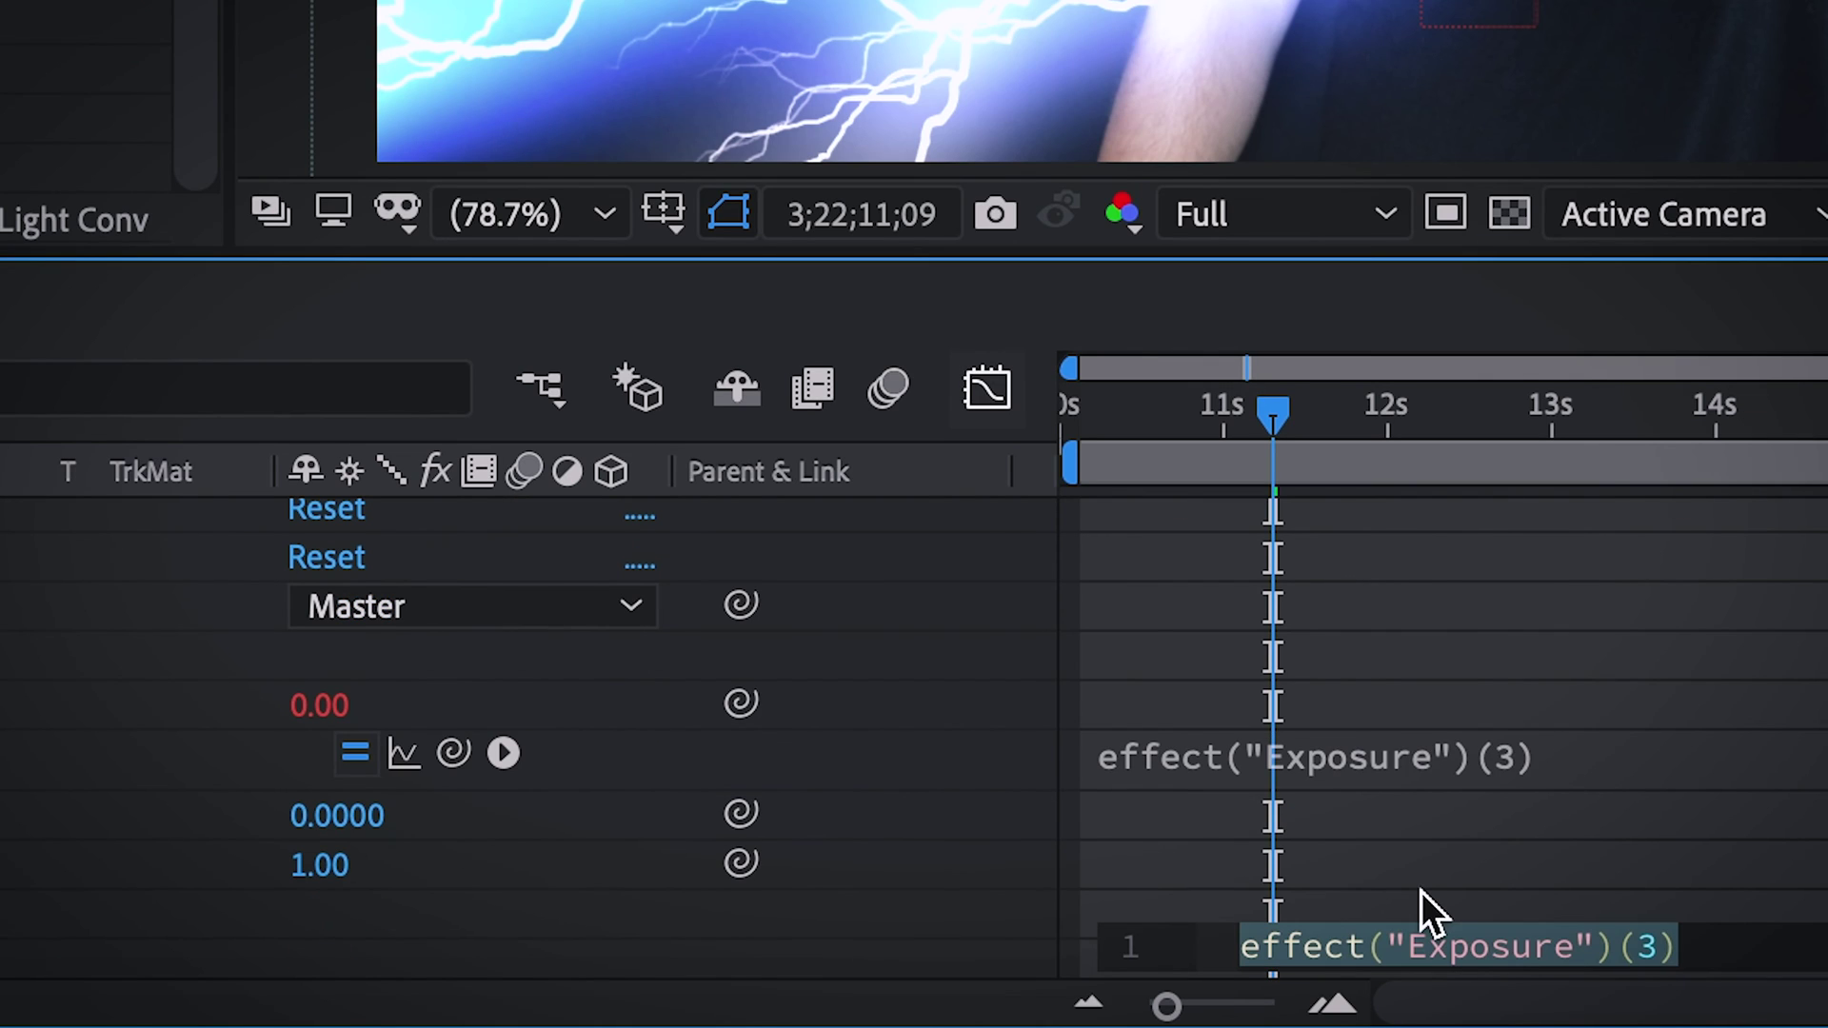
pyautogui.write('wiggle')
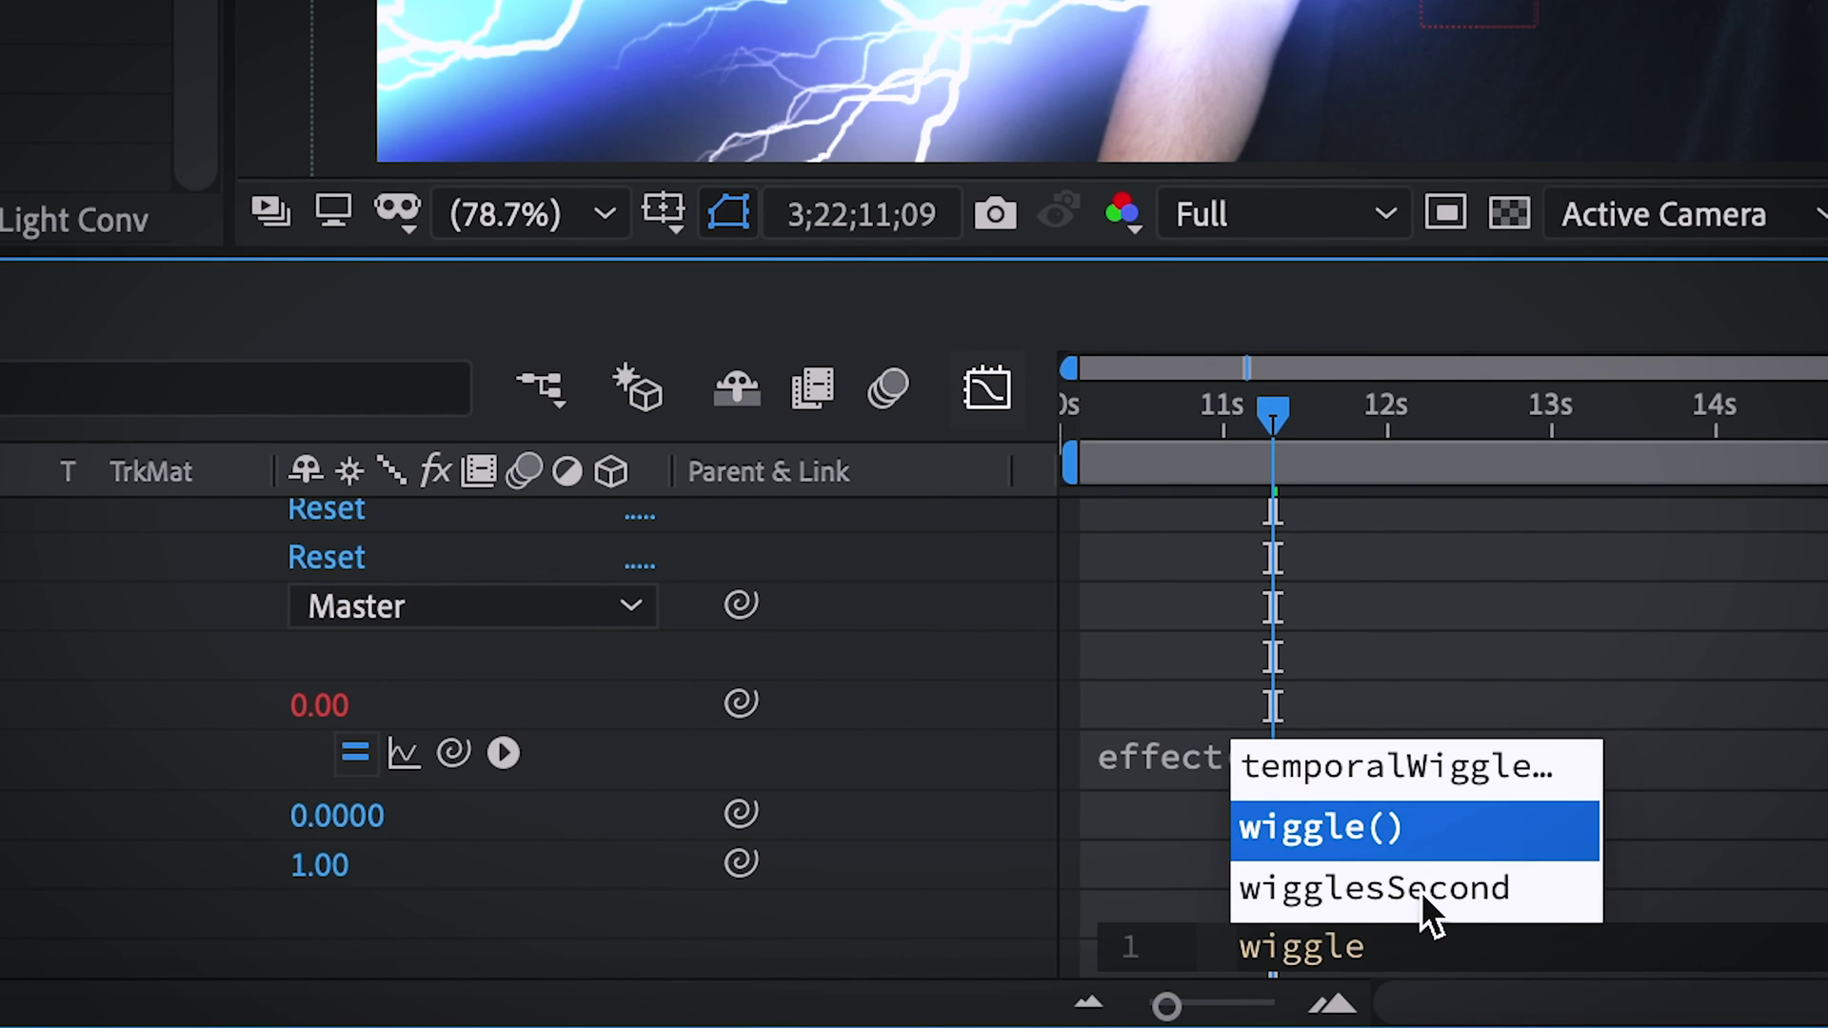
pyautogui.write('(50,')
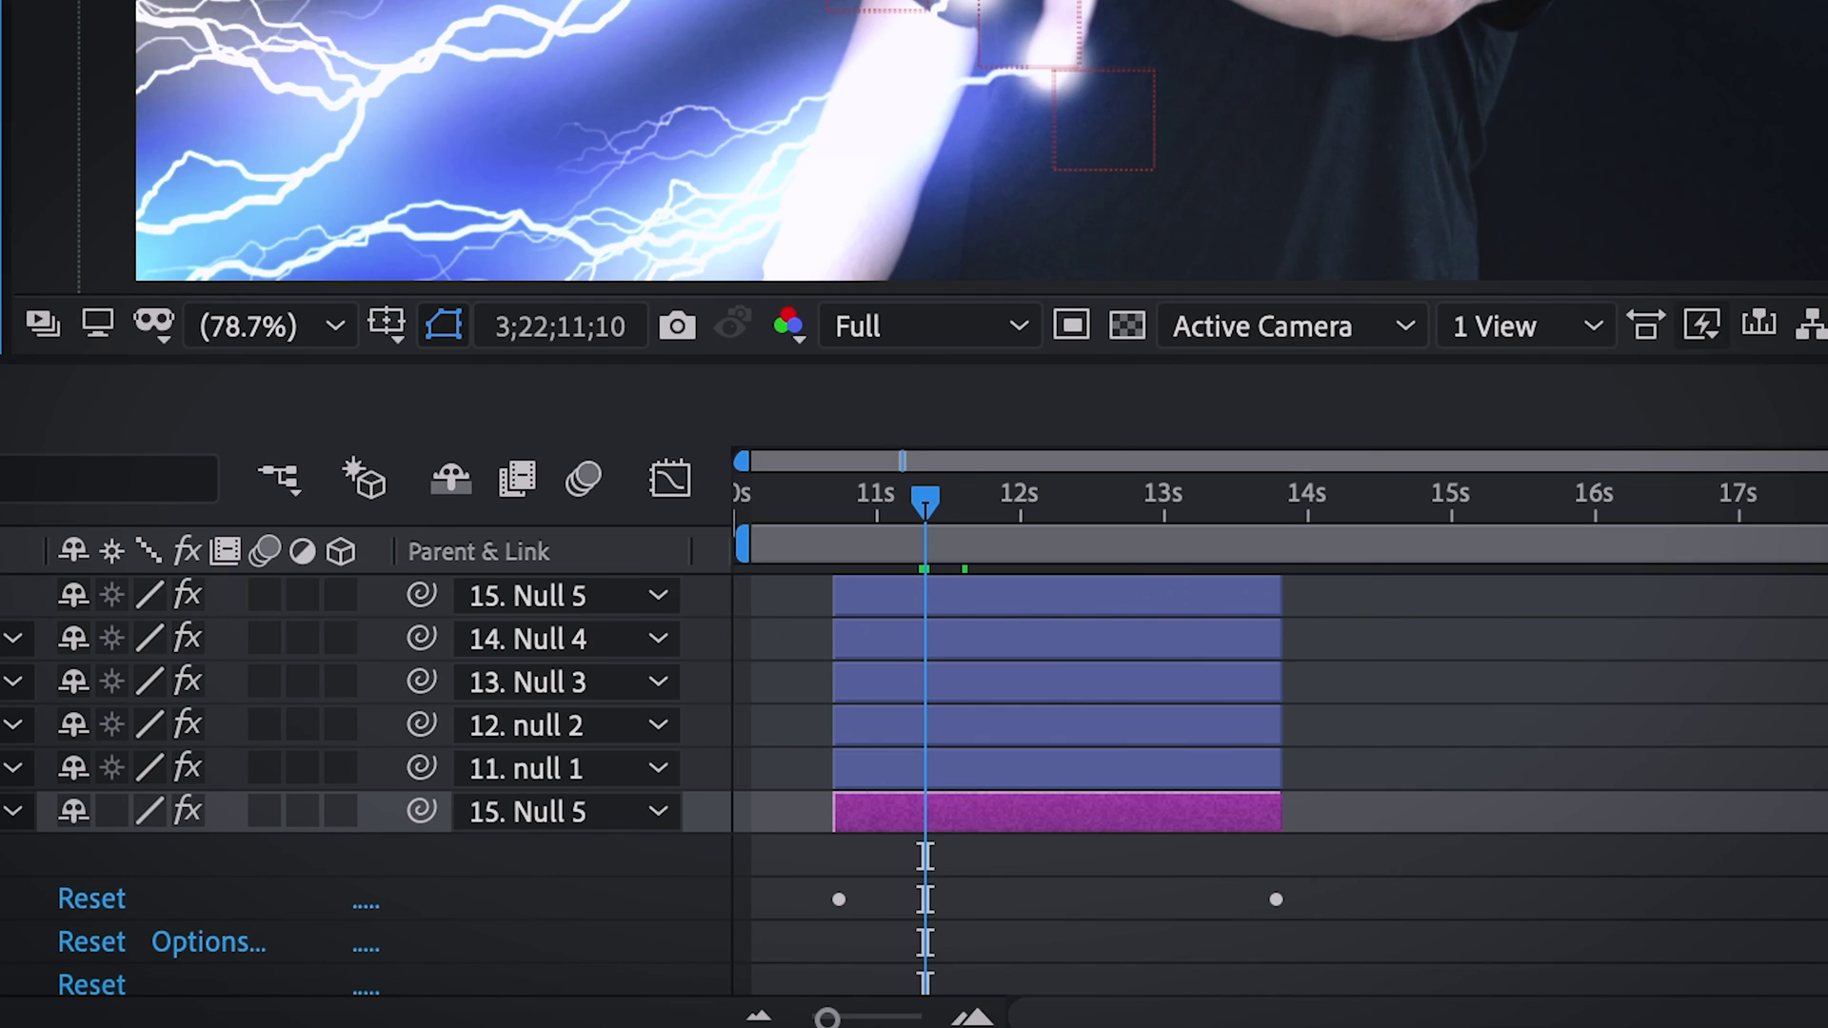
# Step: Collapse the Exposure properties, step through the other lightning layers, and bring up Layer > New
pyautogui.click(5, 990)
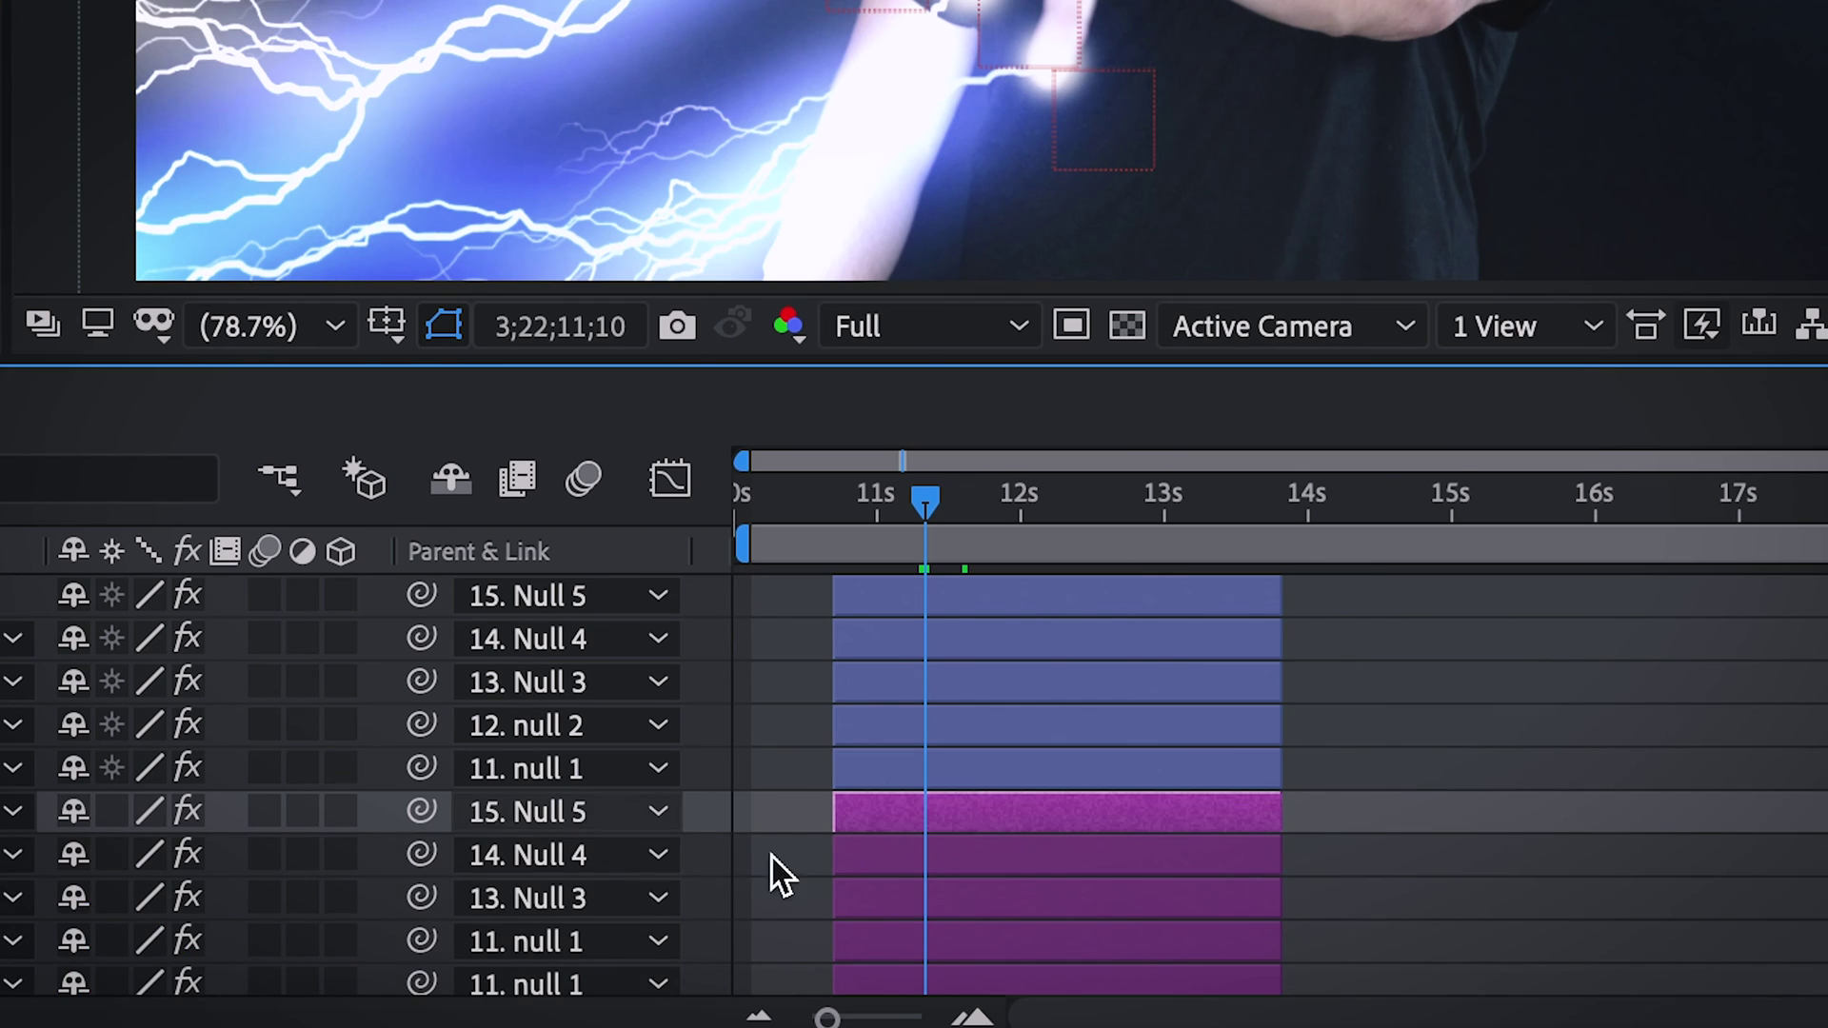
pyautogui.click(984, 855)
pyautogui.click(983, 889)
pyautogui.scroll(-1, 982, 889)
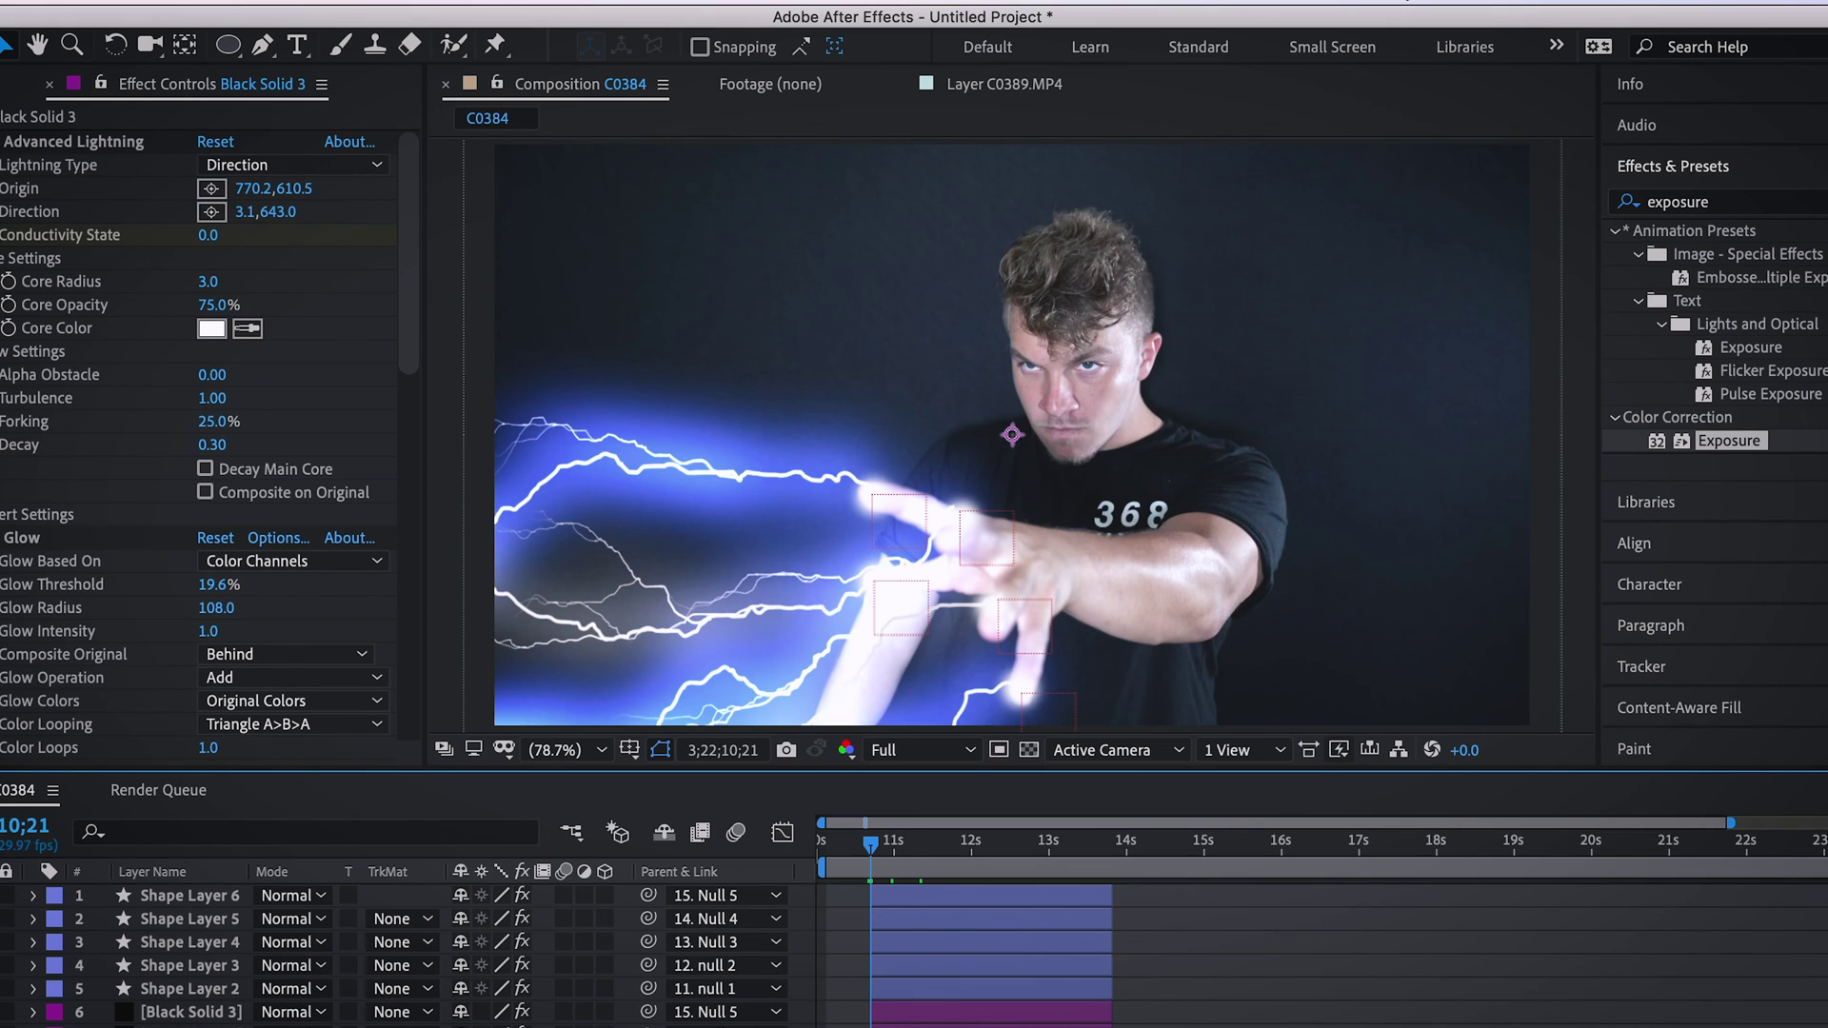
pyautogui.click(438, 3)
# Step: Add a single adjustment layer trimmed to end at 13;25 with the lightning, labelled Pink
pyautogui.moveTo(446, 26)
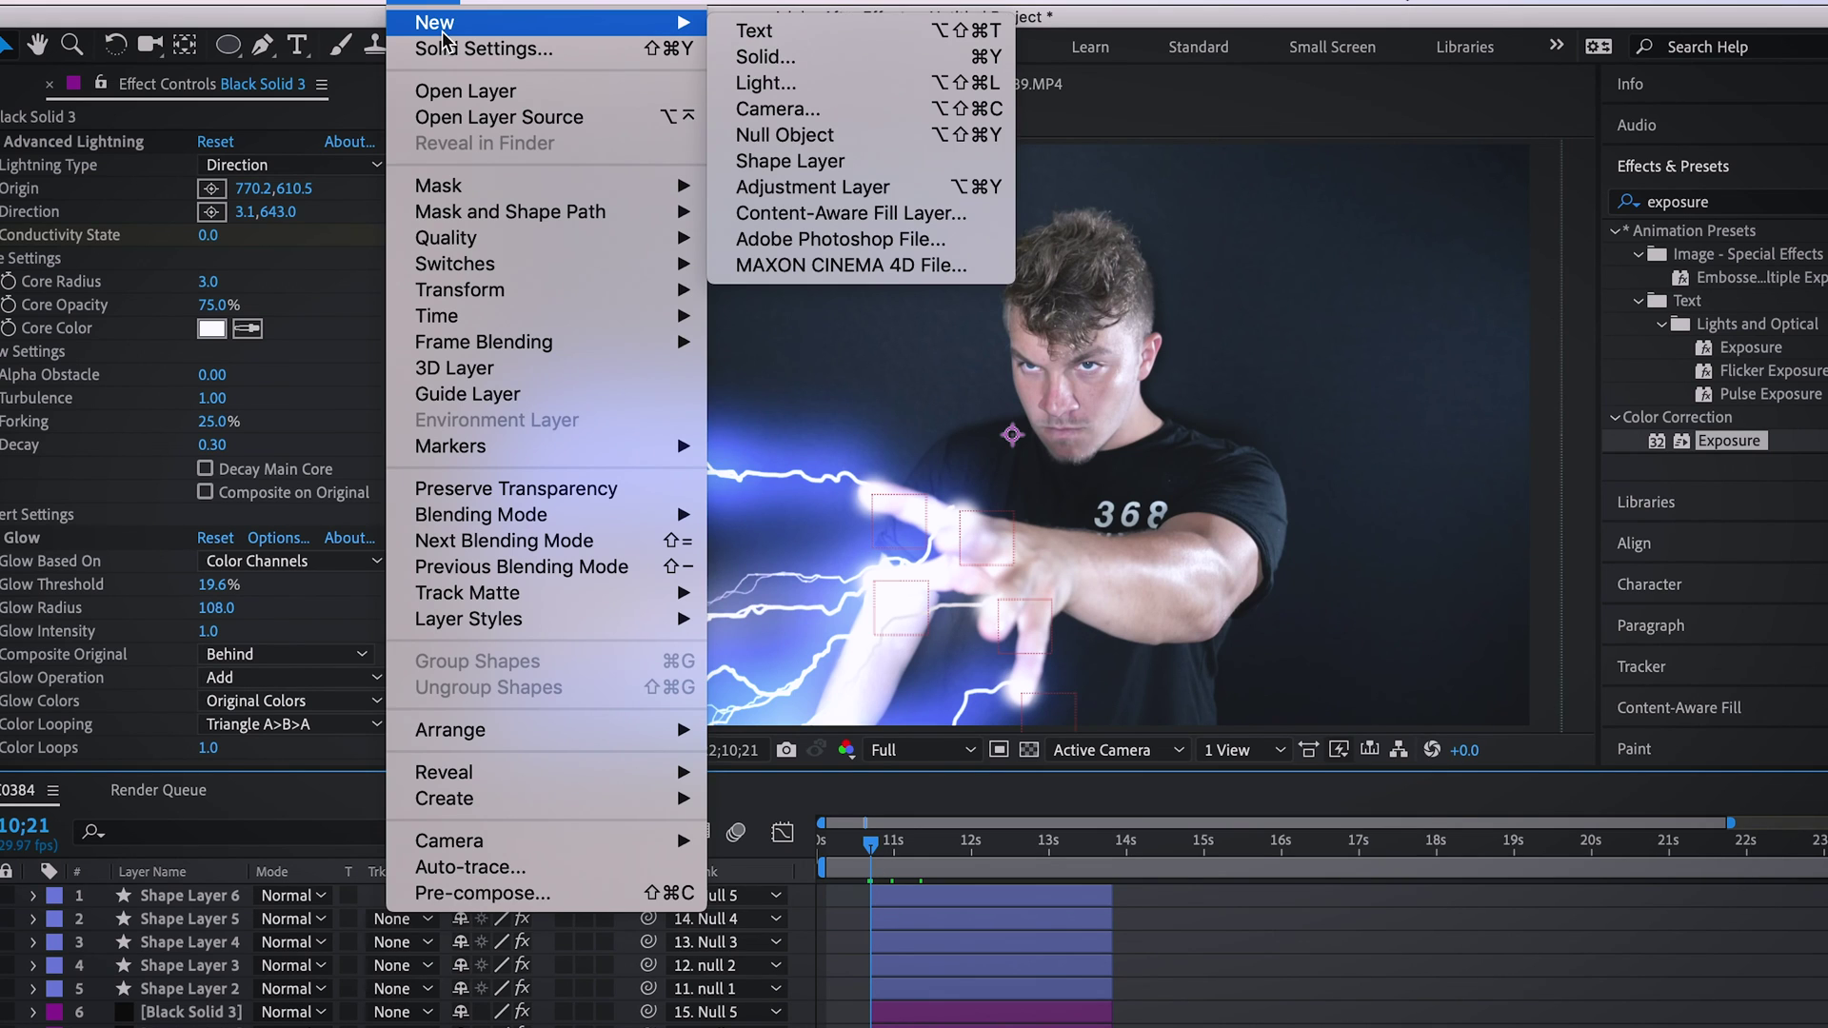
pyautogui.click(883, 191)
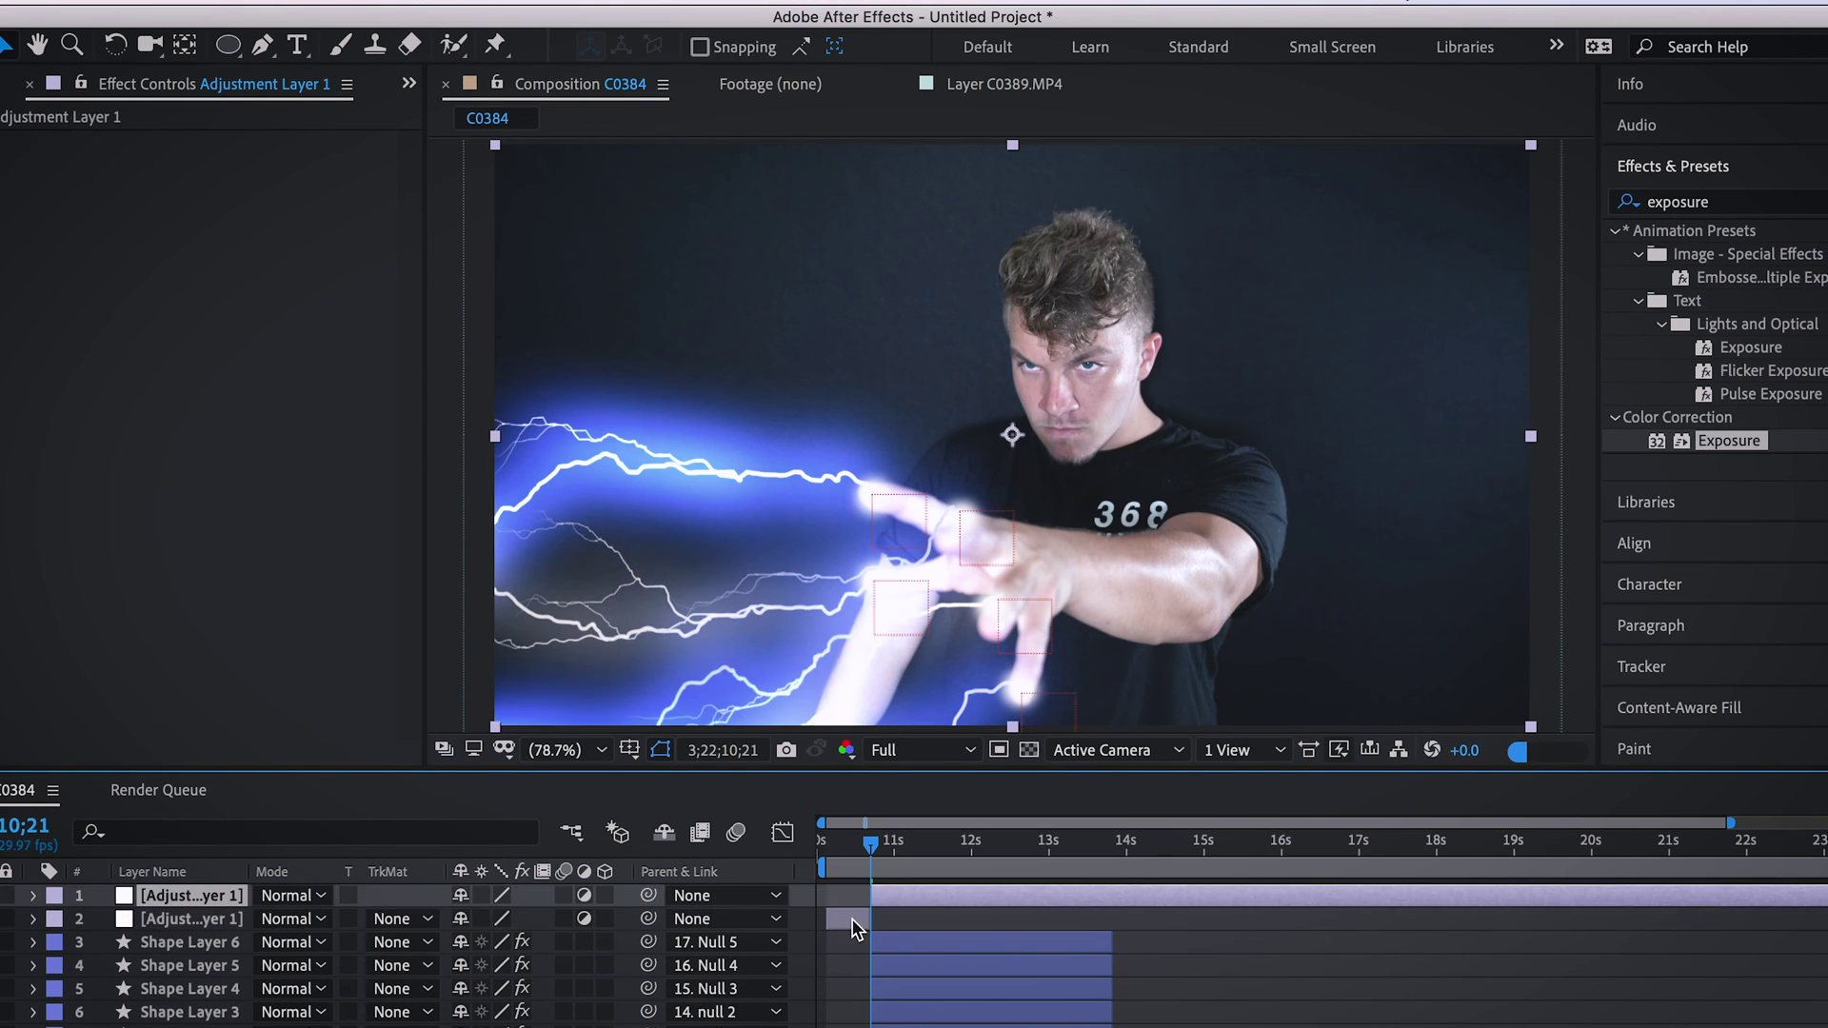
pyautogui.click(848, 918)
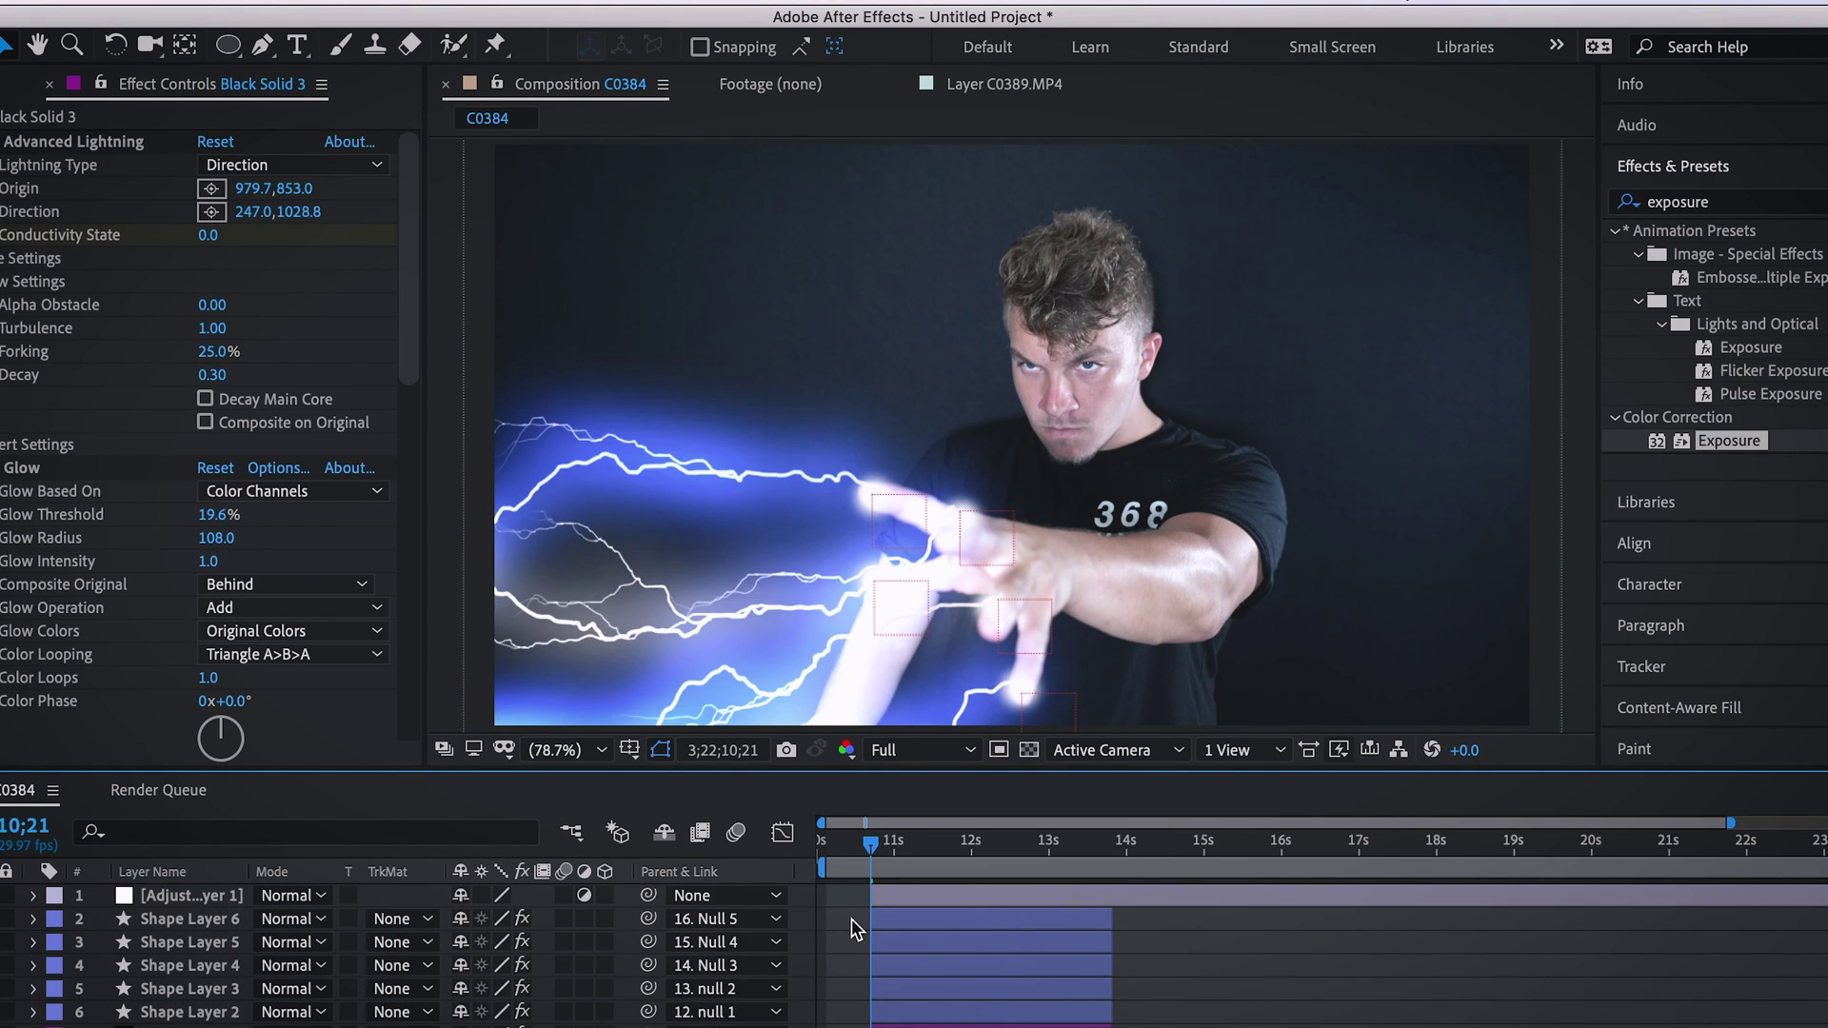
pyautogui.click(1123, 840)
pyautogui.hotkey('alt', ']')
pyautogui.click(56, 897)
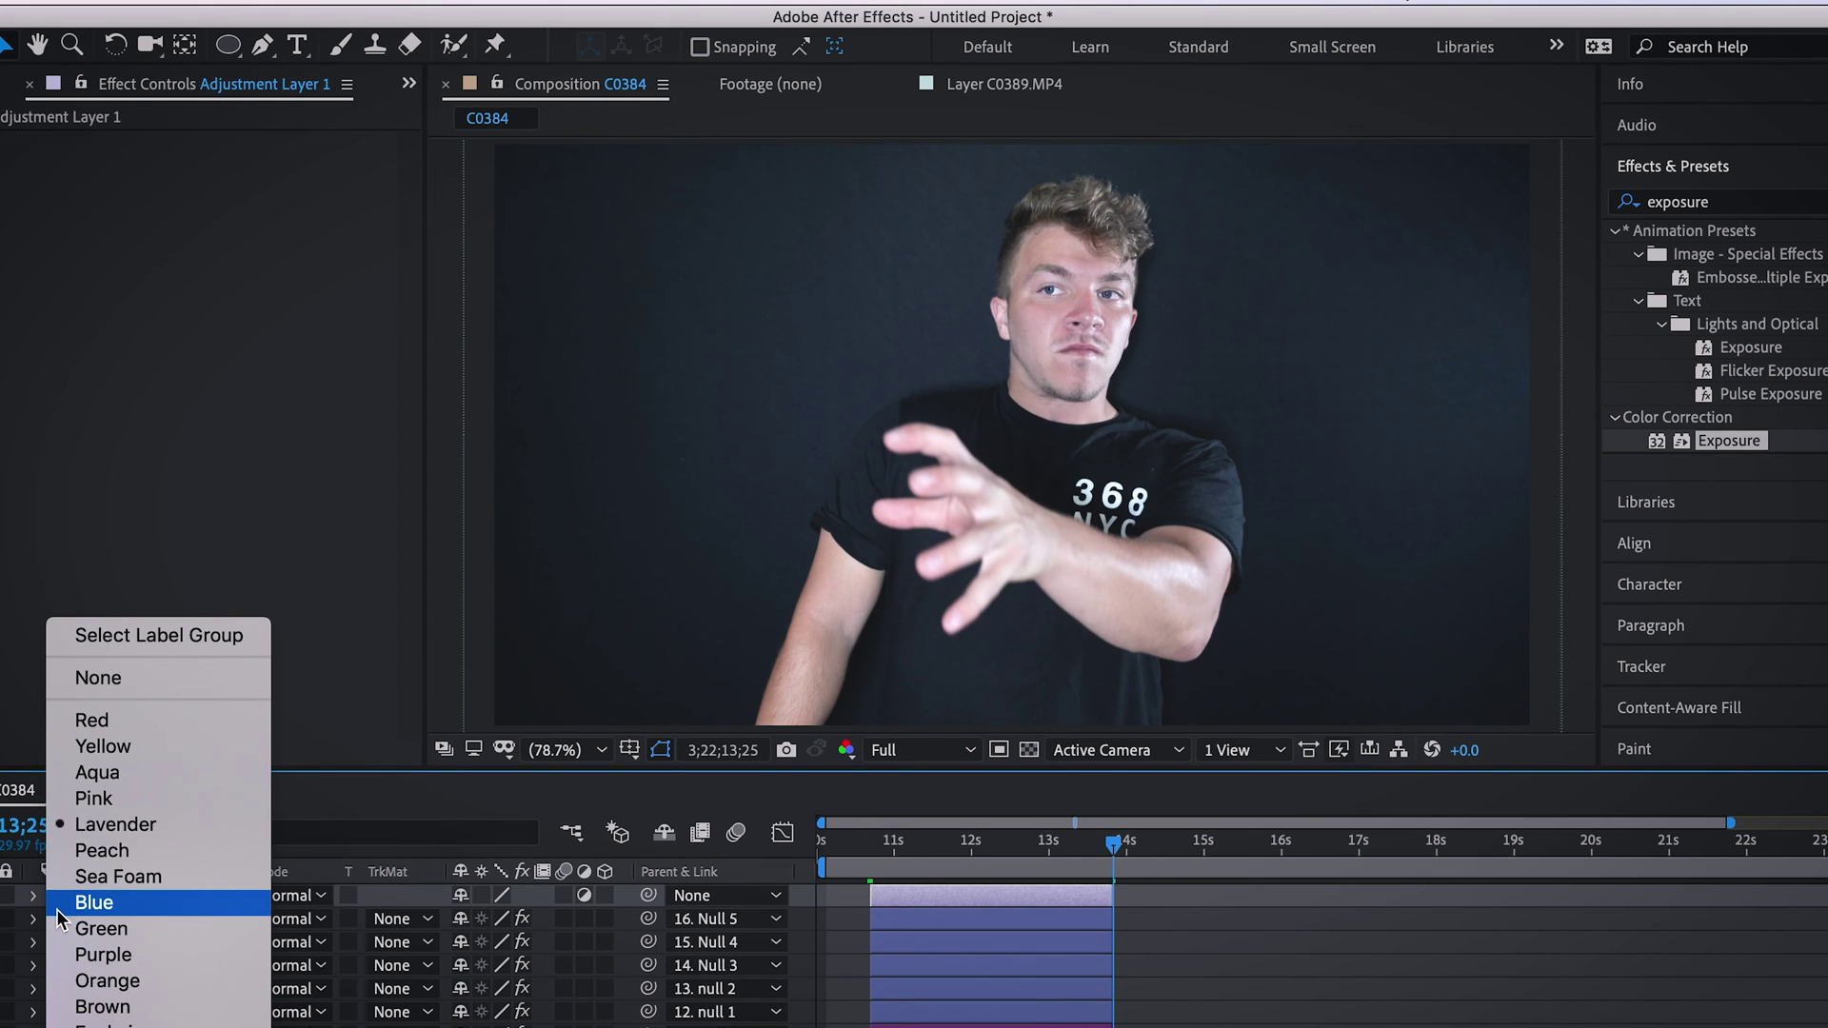
pyautogui.click(175, 798)
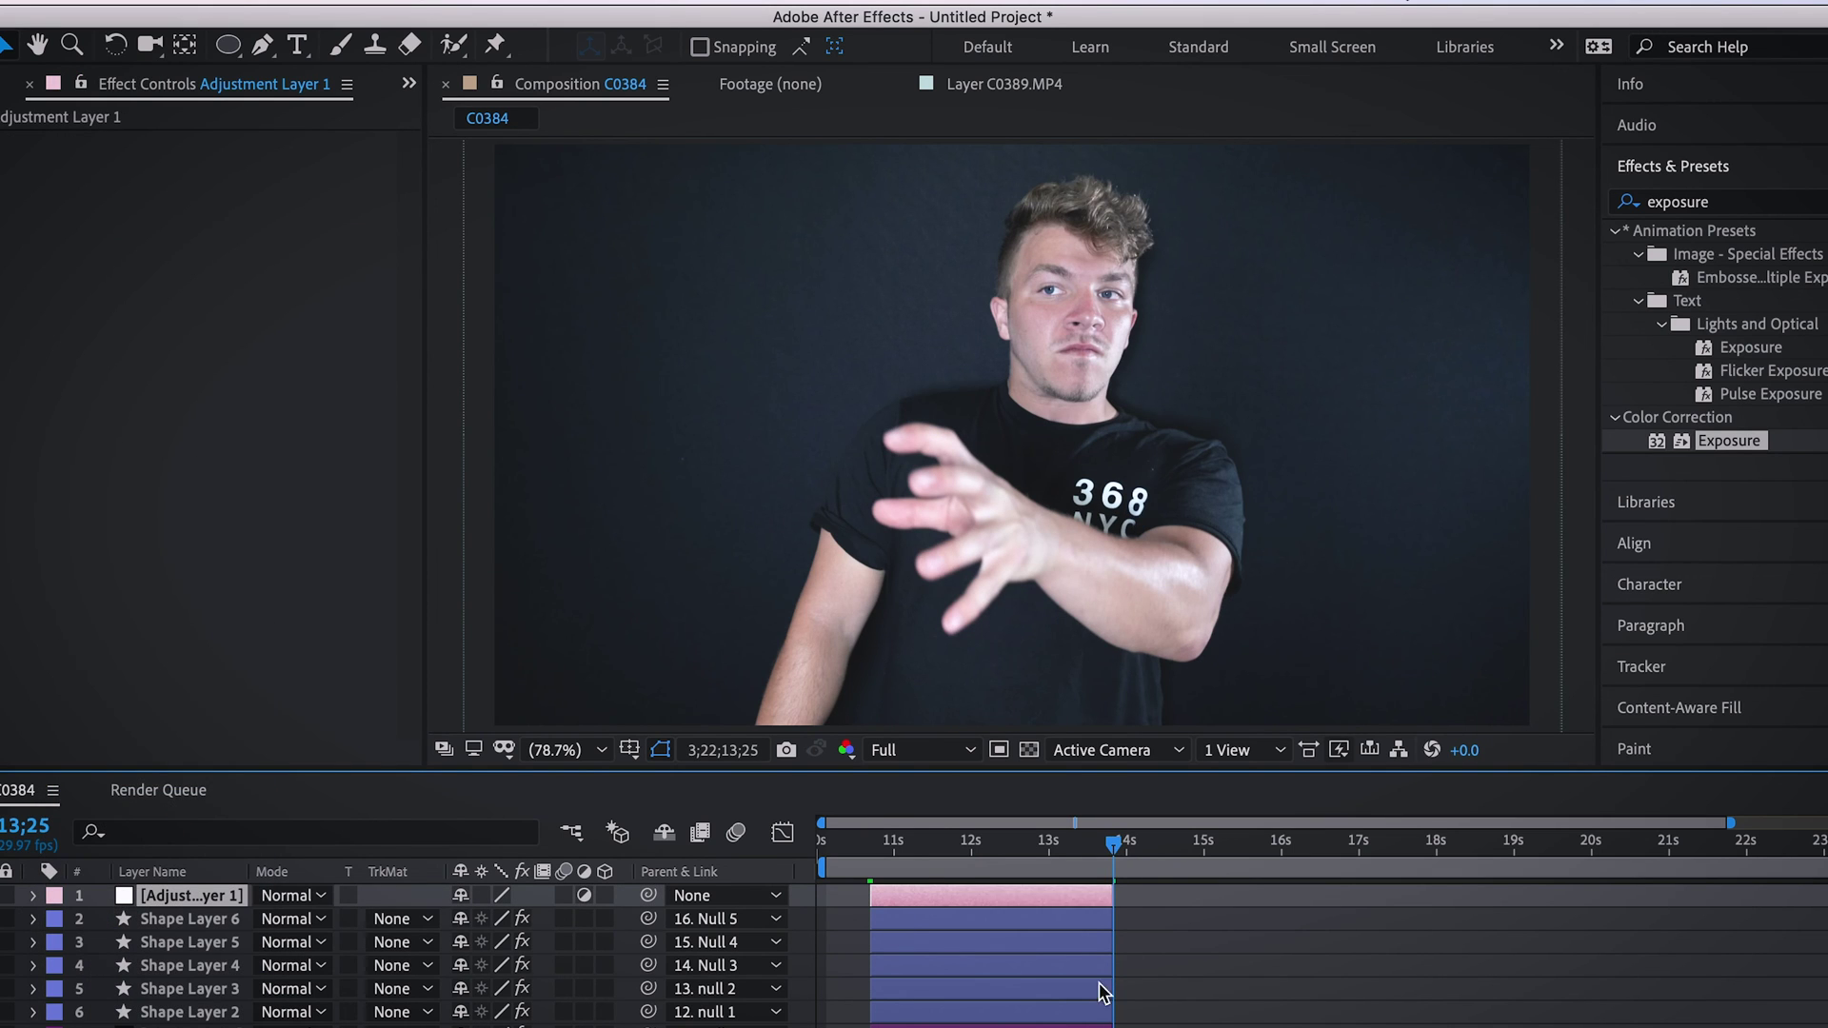
pyautogui.click(935, 842)
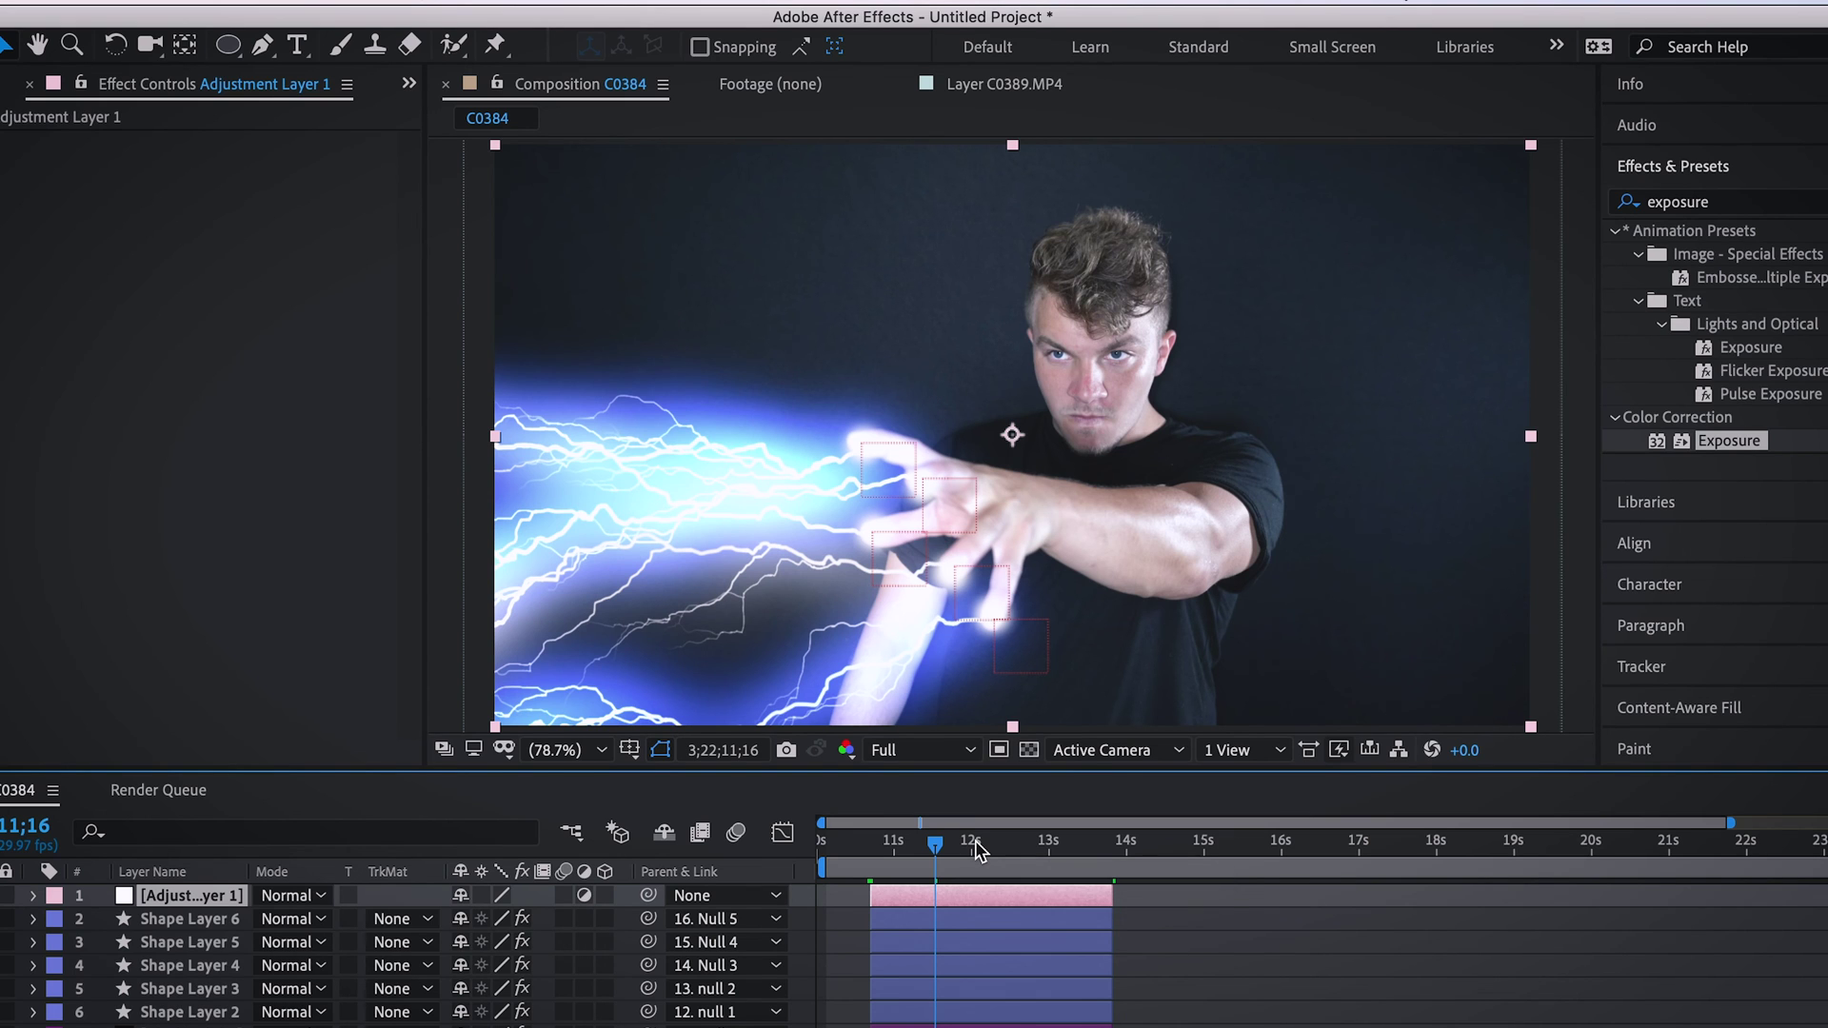
# Step: Apply Curves to the adjustment layer, raising the Blue curve and tempering one point to tint the shot blue
pyautogui.click(1694, 202)
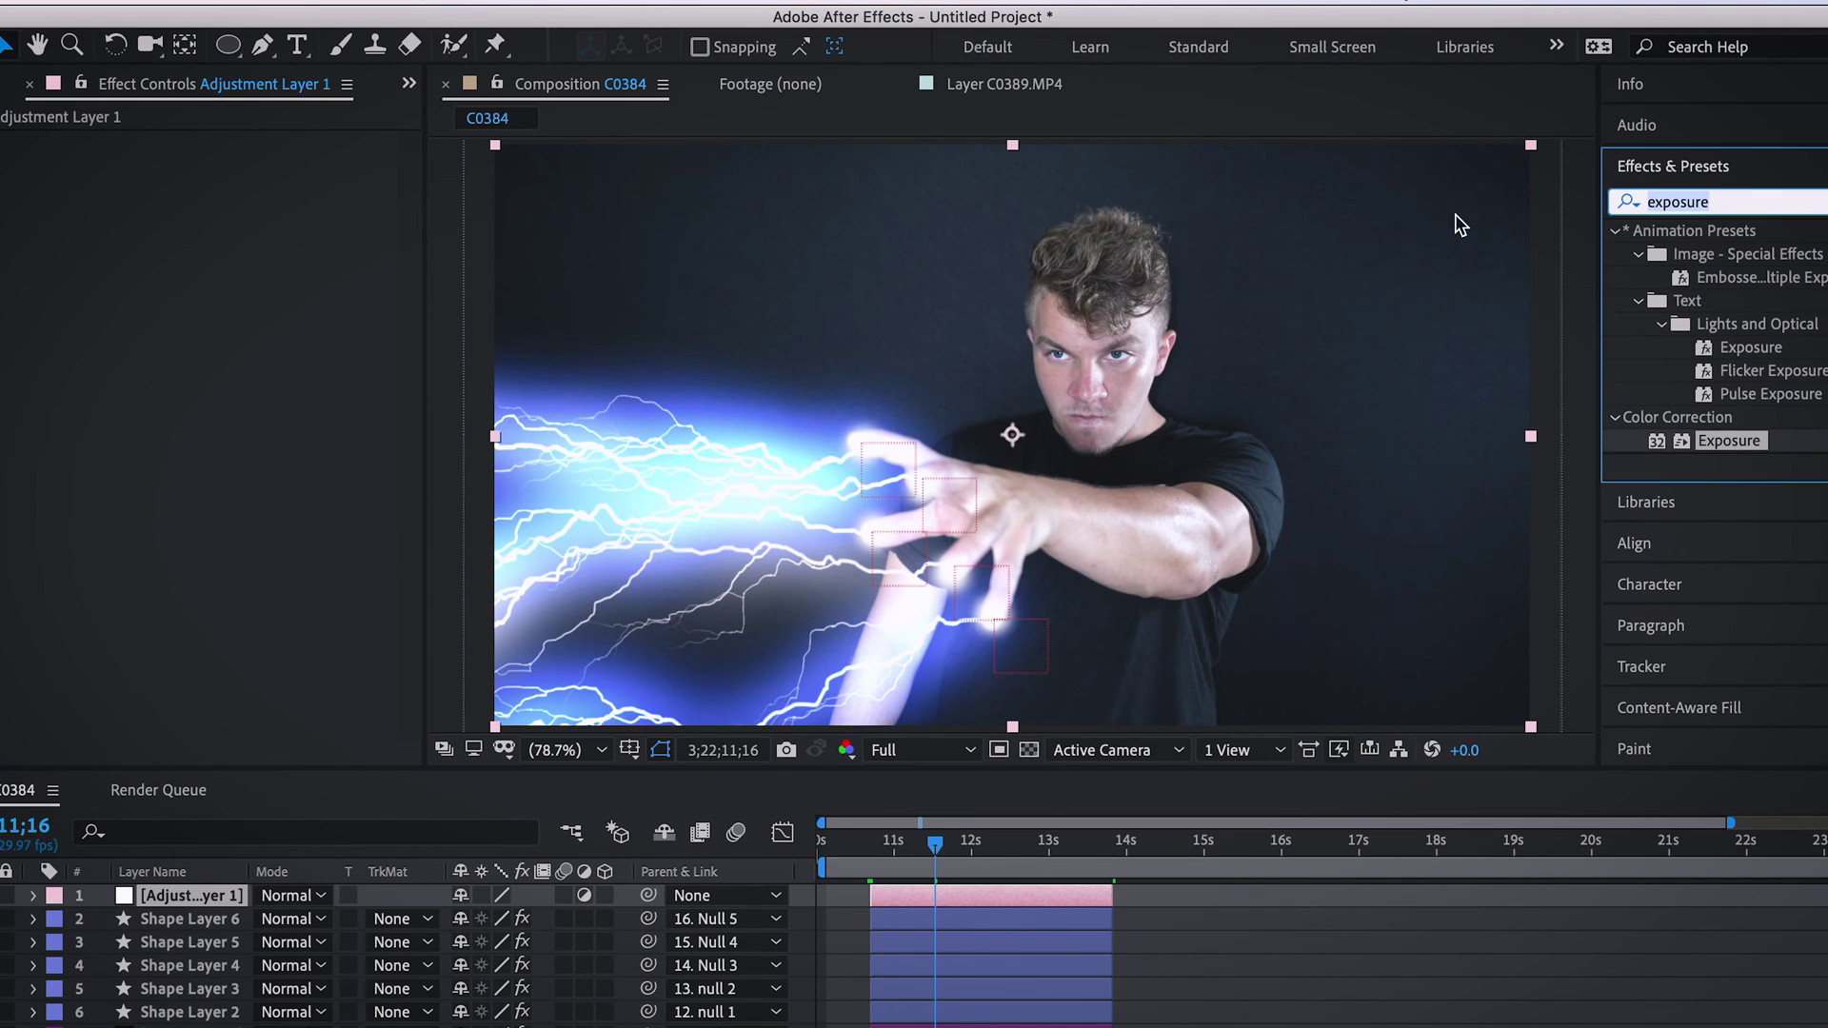
pyautogui.write('curves')
pyautogui.moveTo(1726, 327); pyautogui.dragTo(1030, 900)
pyautogui.click(266, 167)
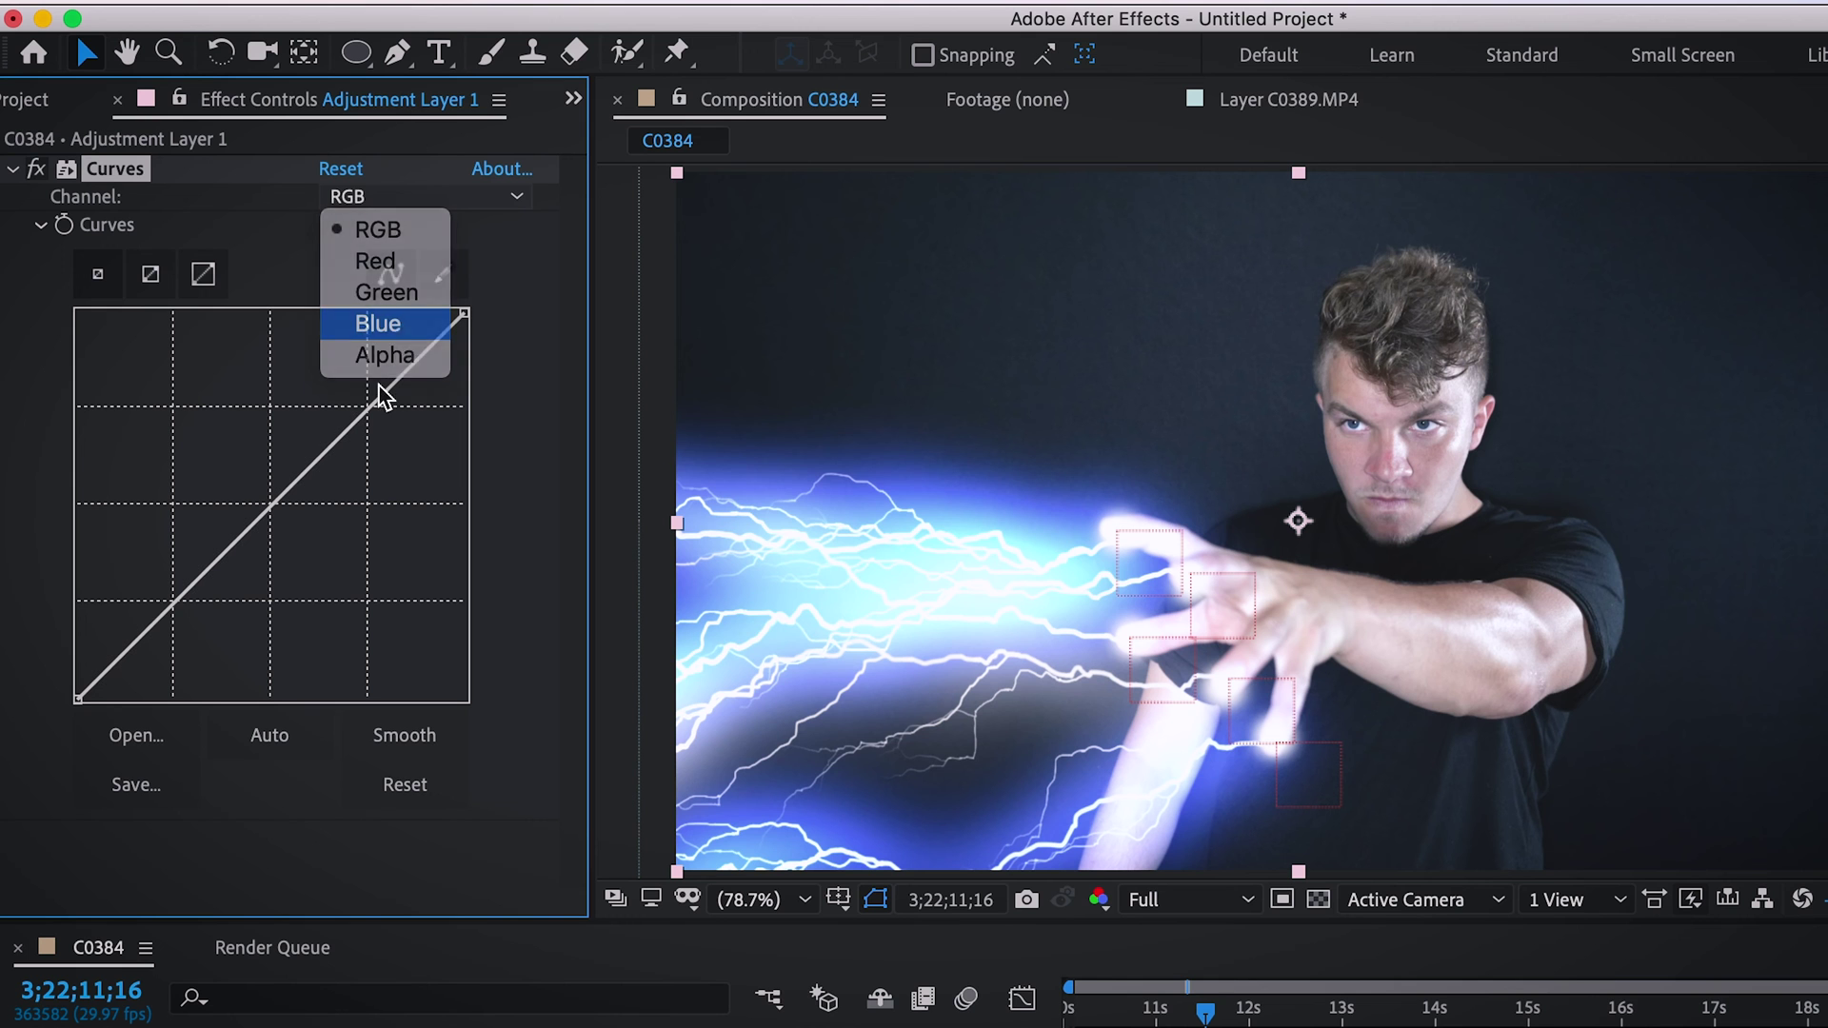
pyautogui.click(248, 267)
pyautogui.moveTo(191, 392); pyautogui.dragTo(114, 327)
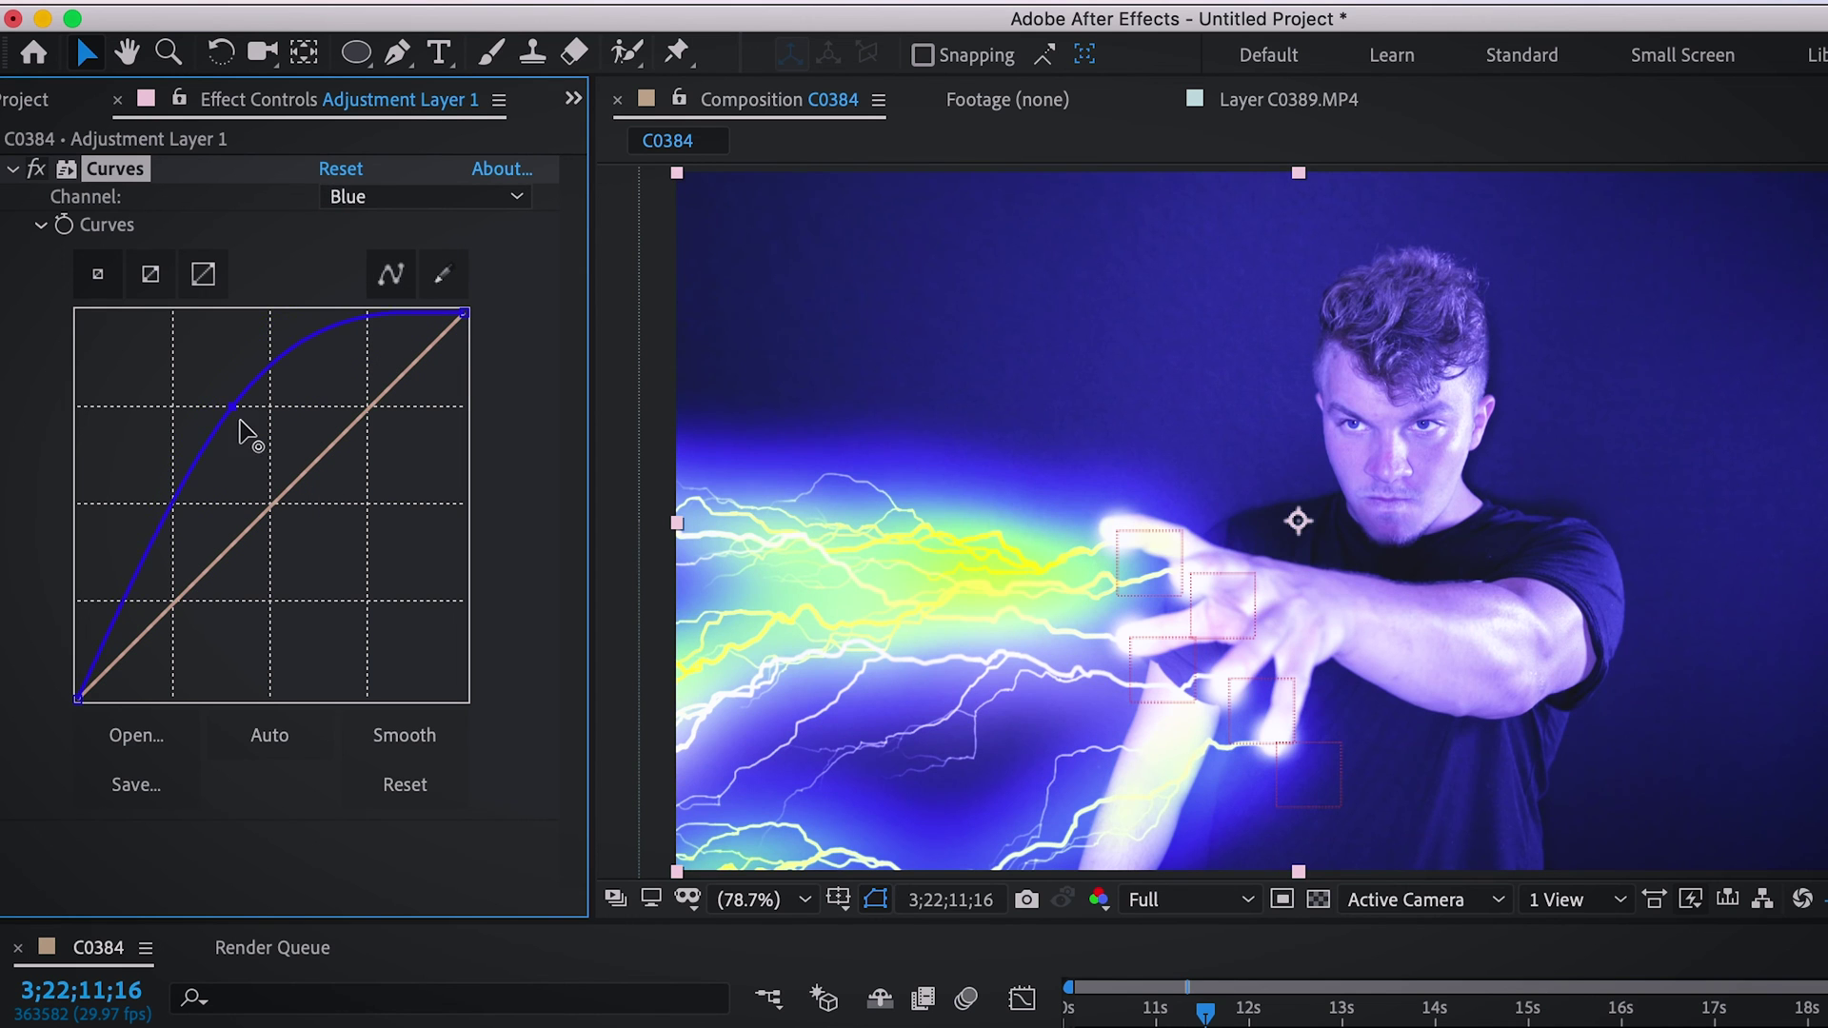
pyautogui.moveTo(267, 441); pyautogui.dragTo(314, 494)
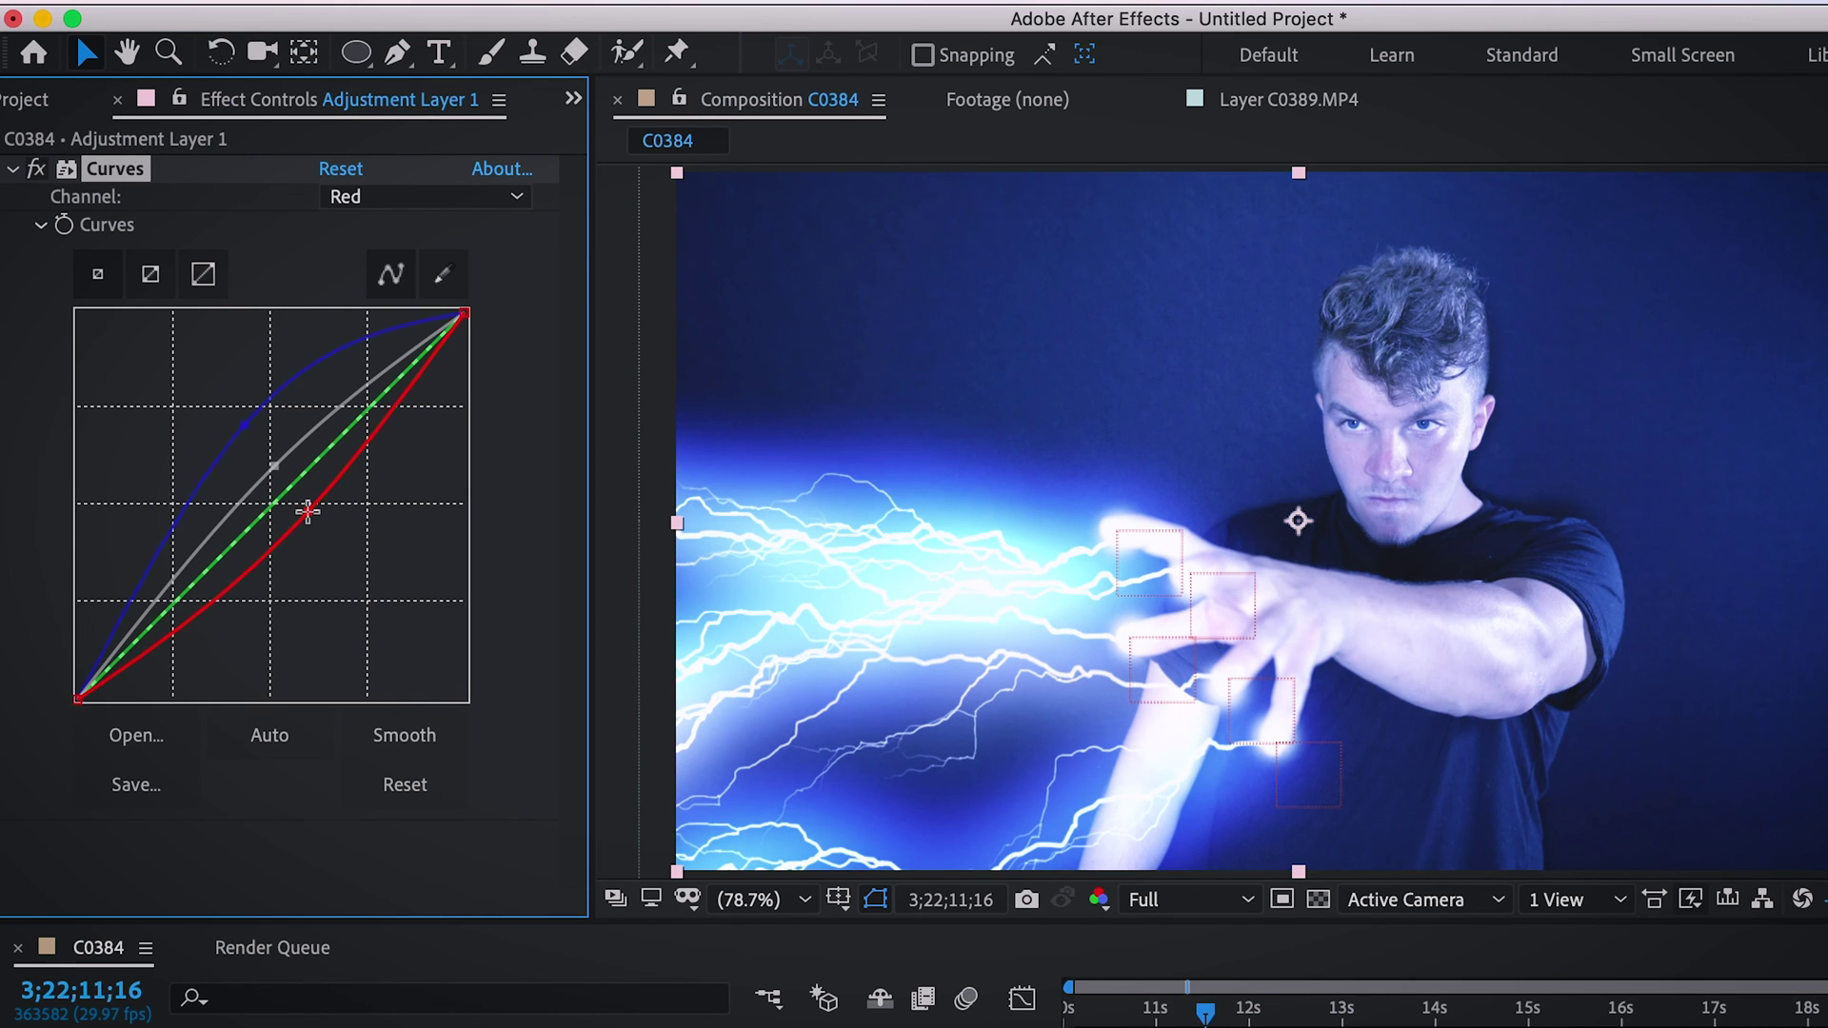
pyautogui.click(398, 65)
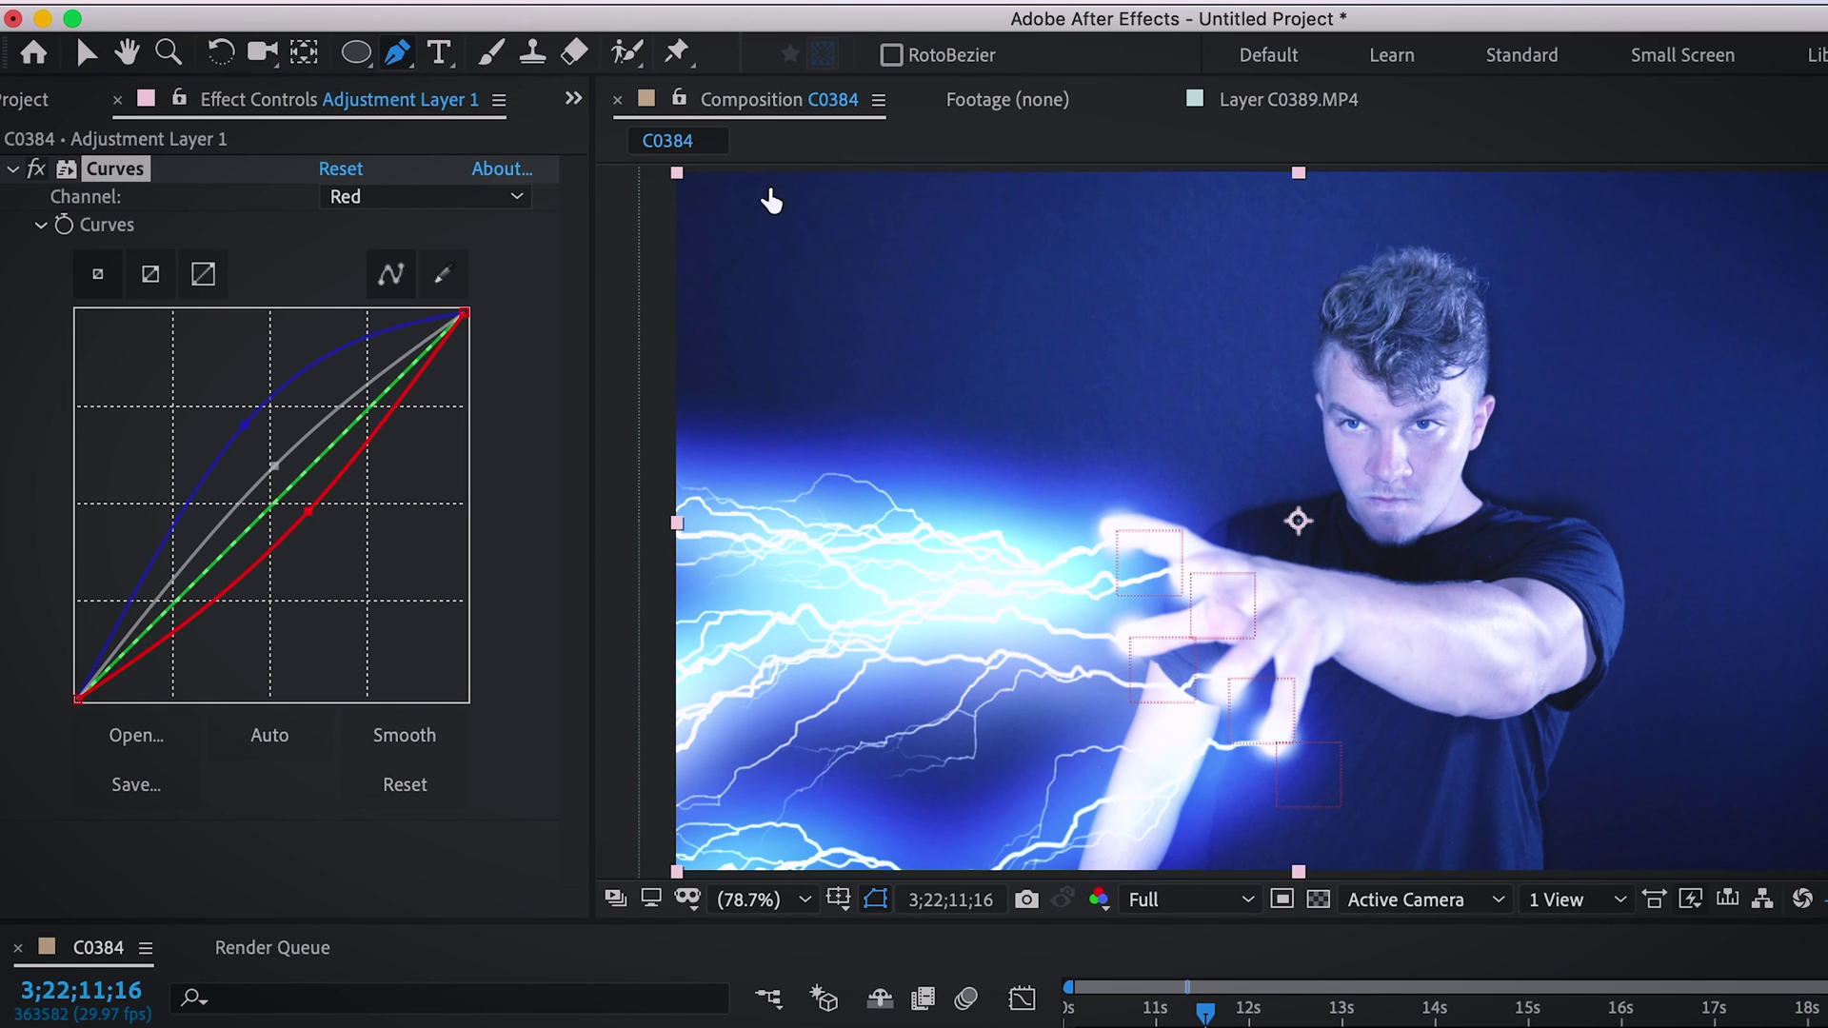
# Step: Draw a closed curved mask around the figure and lightning on Adjustment Layer 1
pyautogui.click(763, 243)
pyautogui.moveTo(627, 697); pyautogui.dragTo(761, 871)
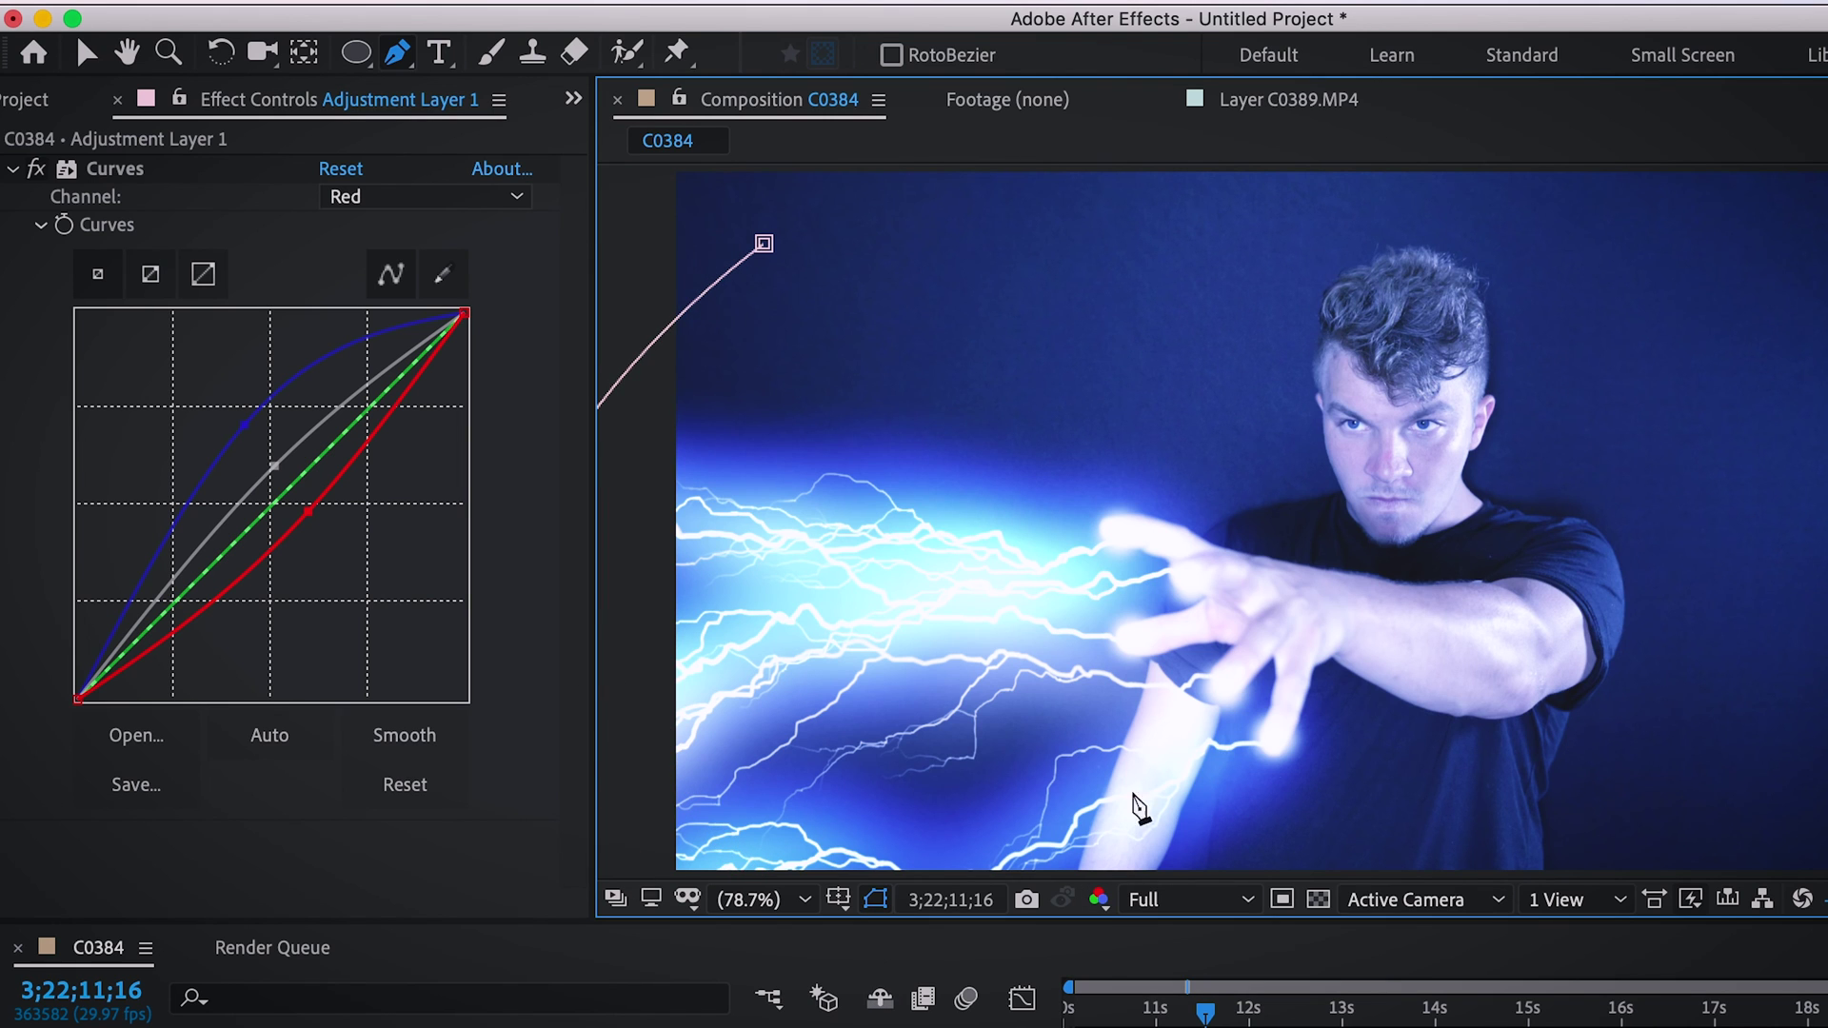
pyautogui.moveTo(1605, 807); pyautogui.dragTo(1611, 609)
pyautogui.moveTo(1490, 253); pyautogui.dragTo(1291, 245)
pyautogui.click(764, 245)
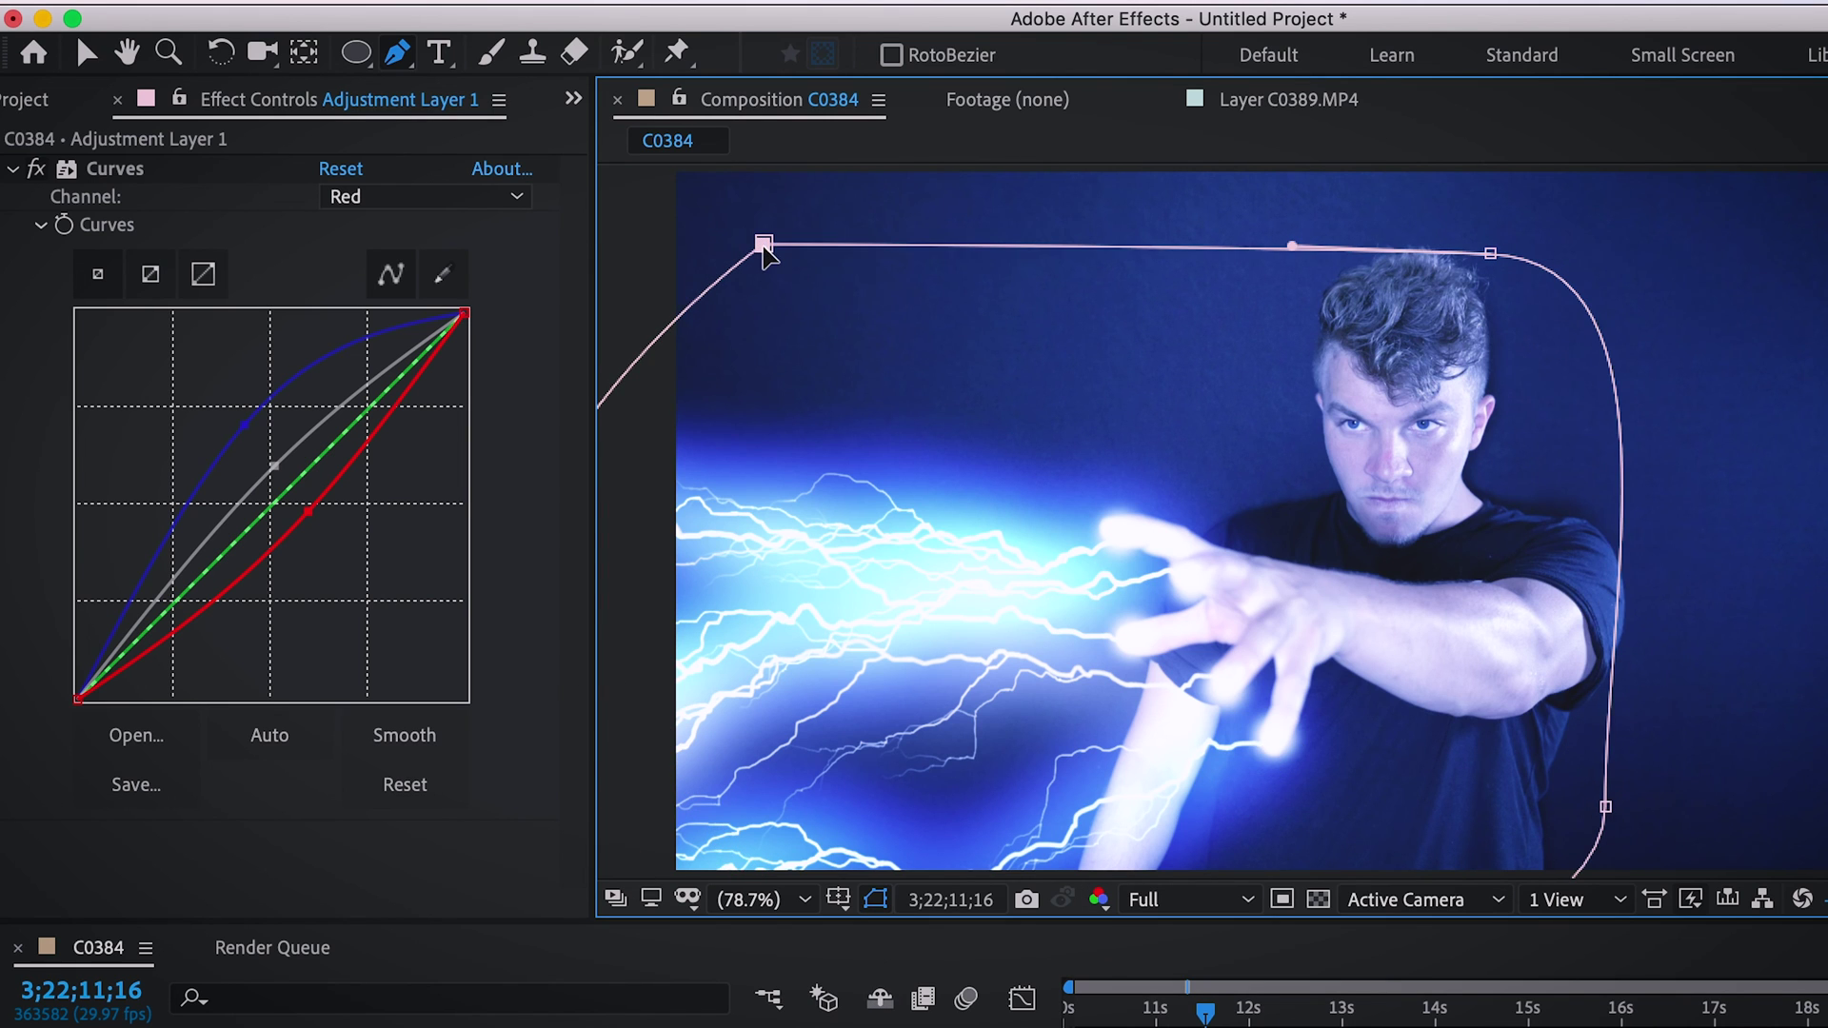
pyautogui.moveTo(768, 253); pyautogui.dragTo(802, 228)
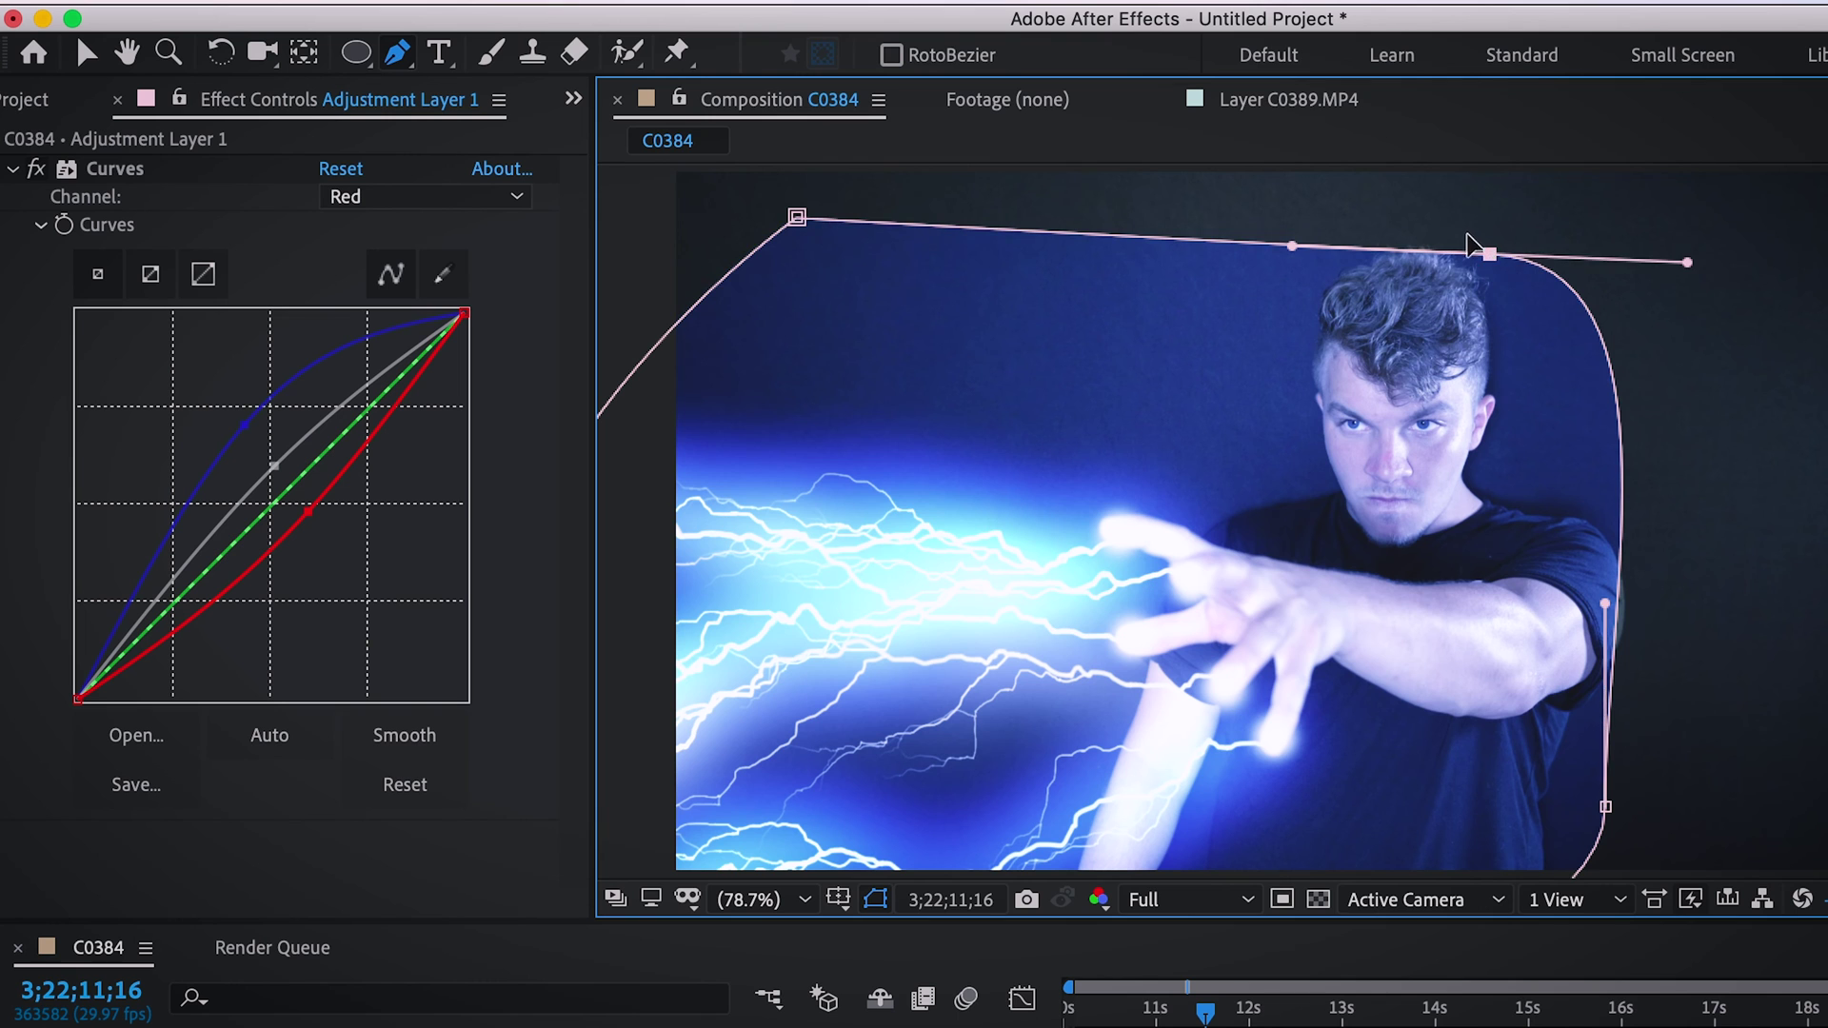
pyautogui.moveTo(1489, 254); pyautogui.dragTo(1471, 245)
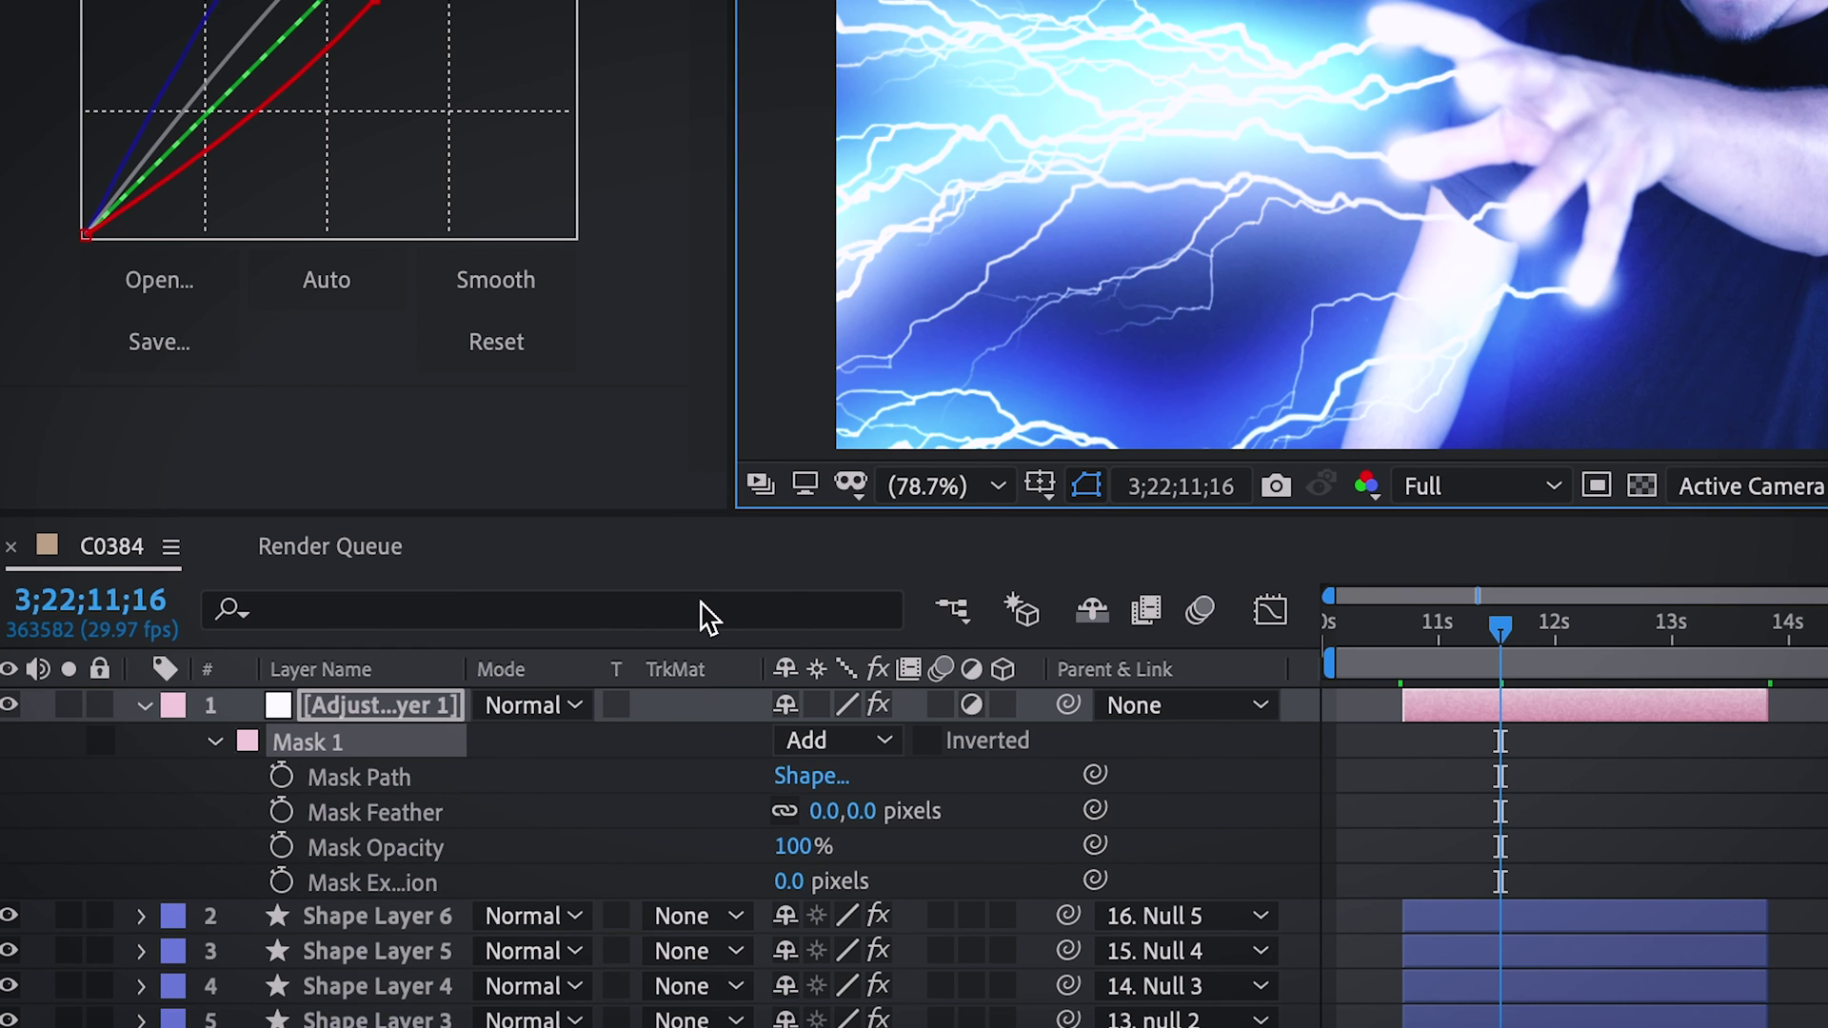
# Step: Feather the mask to 559 px, adjust its top points, and lower the layer's opacity to 66%
pyautogui.moveTo(828, 812); pyautogui.dragTo(1810, 818)
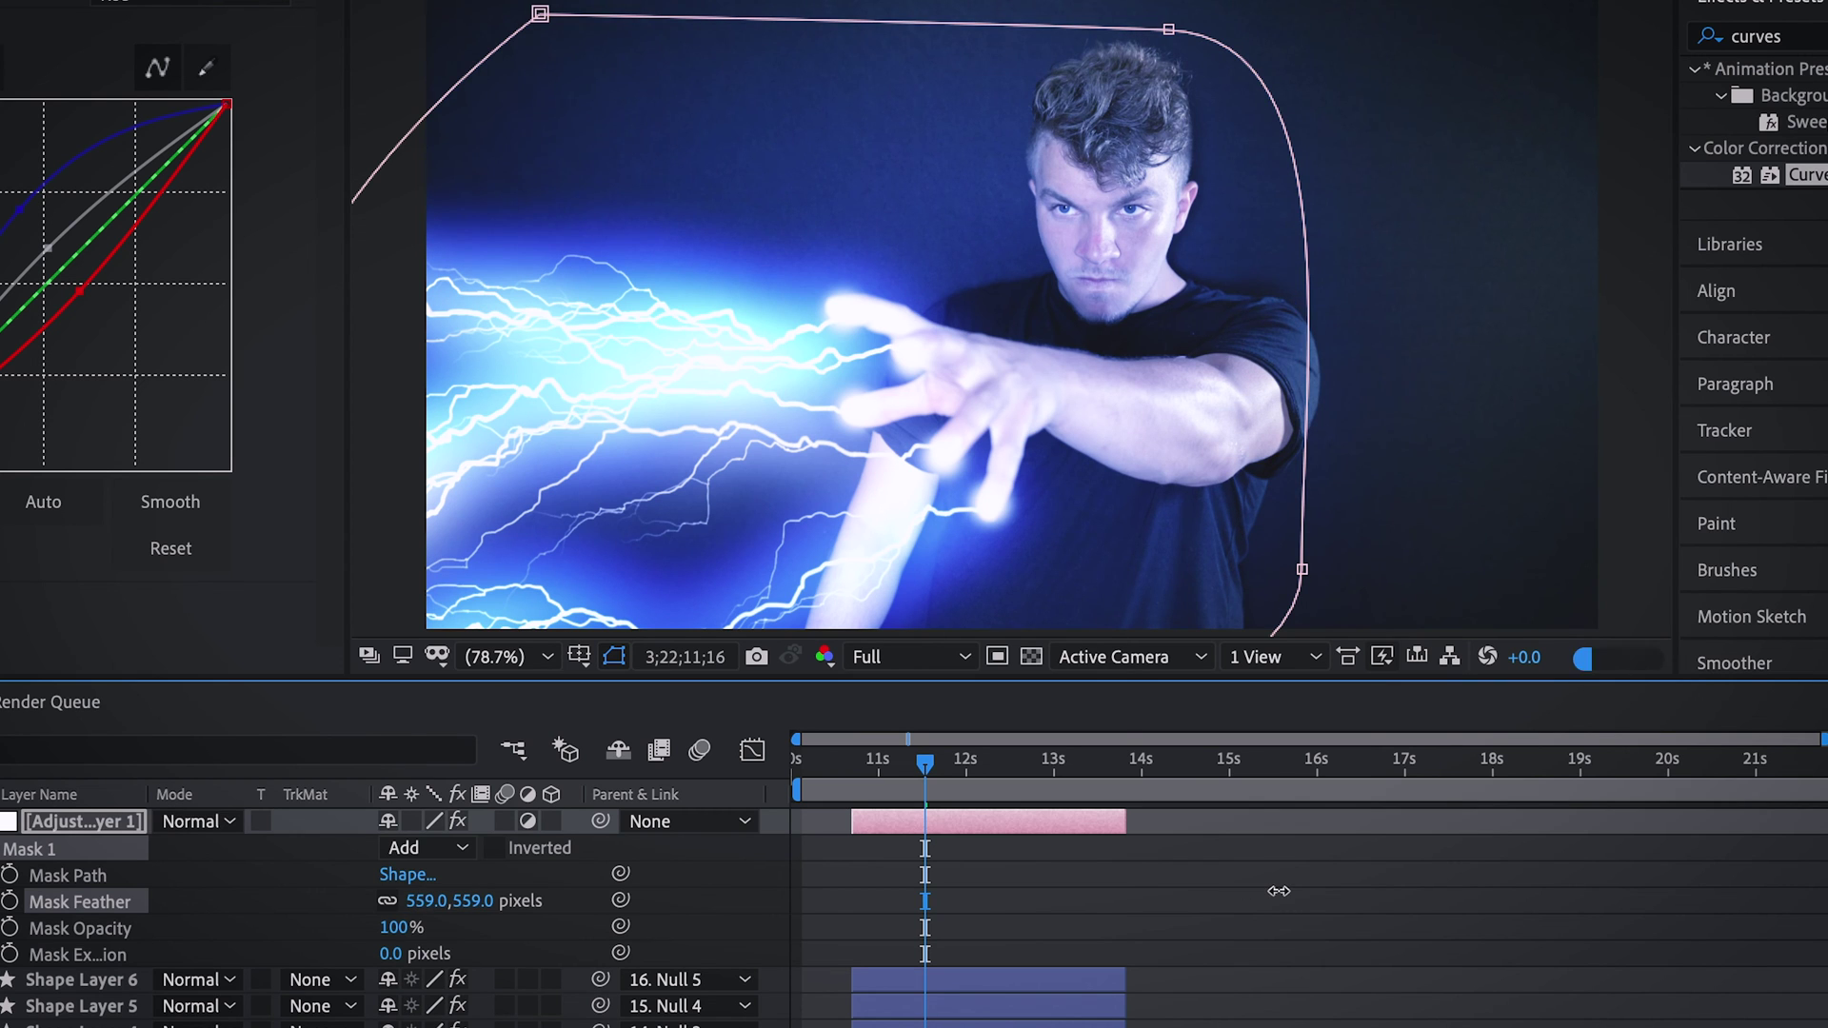
pyautogui.moveTo(1169, 30); pyautogui.dragTo(1078, 74)
pyautogui.moveTo(653, 90); pyautogui.dragTo(505, 69)
pyautogui.press('t')
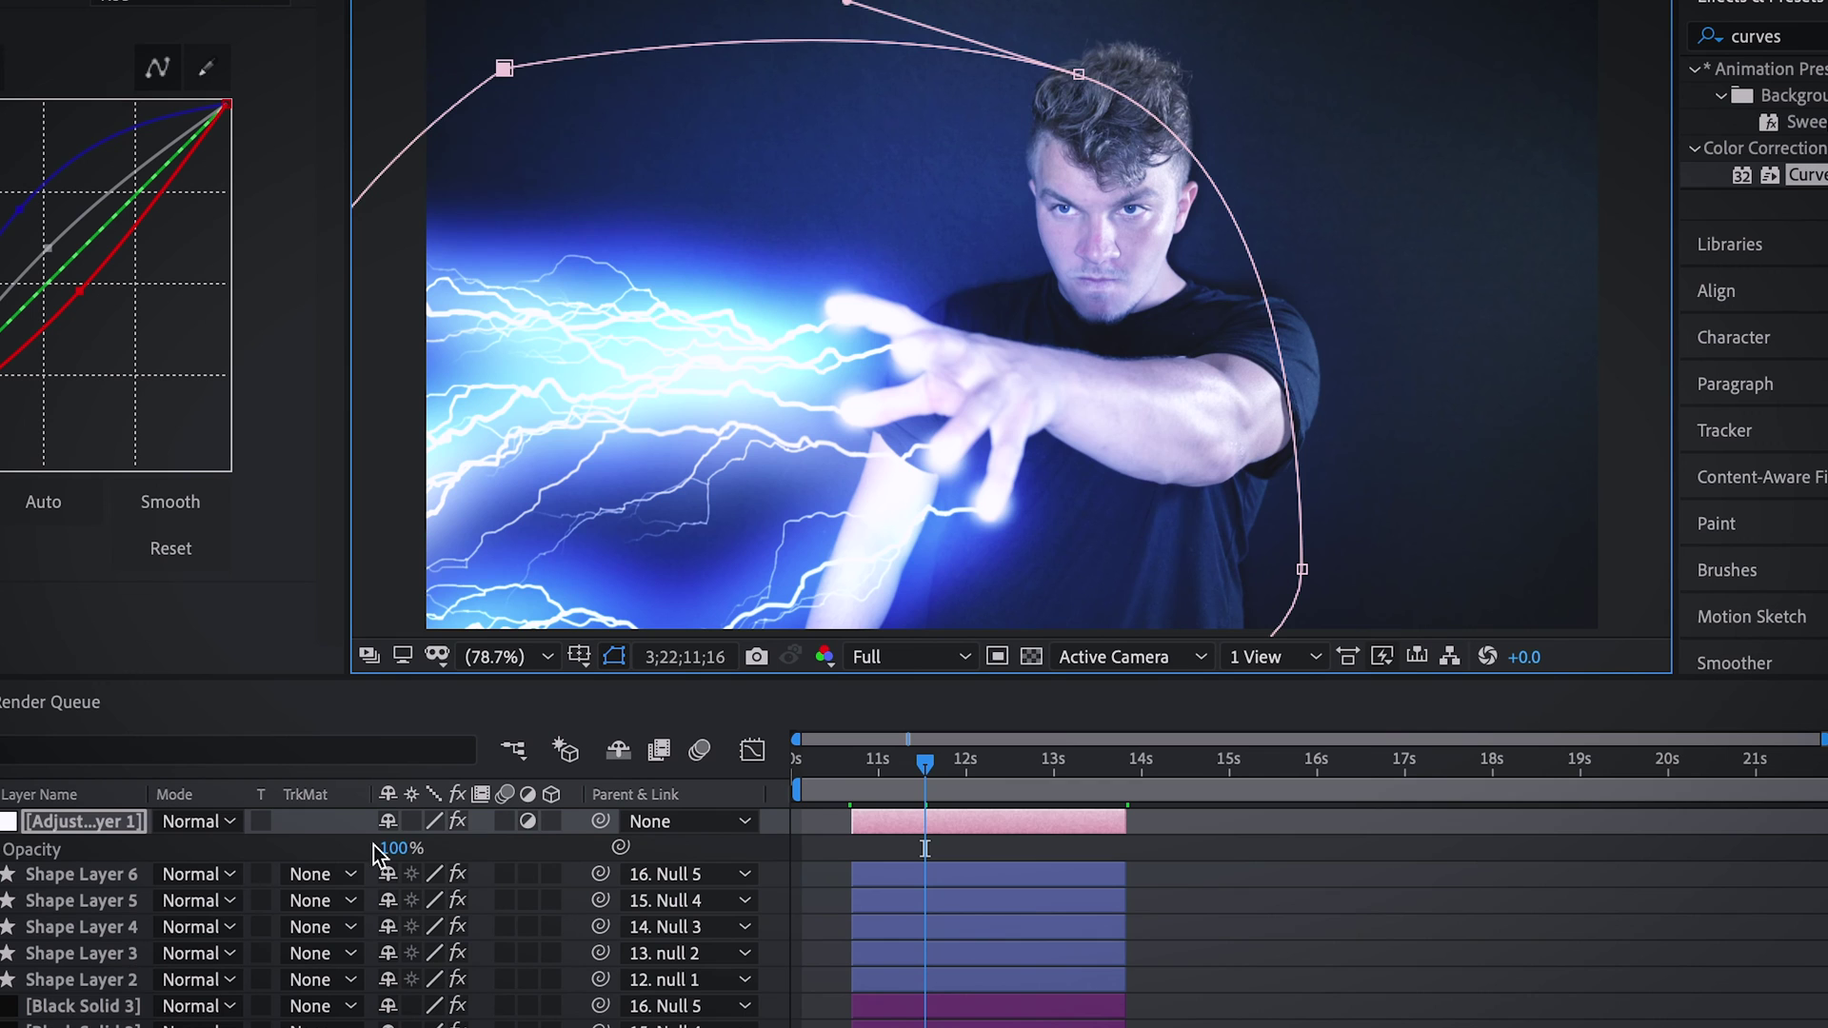
pyautogui.moveTo(393, 851); pyautogui.dragTo(338, 850)
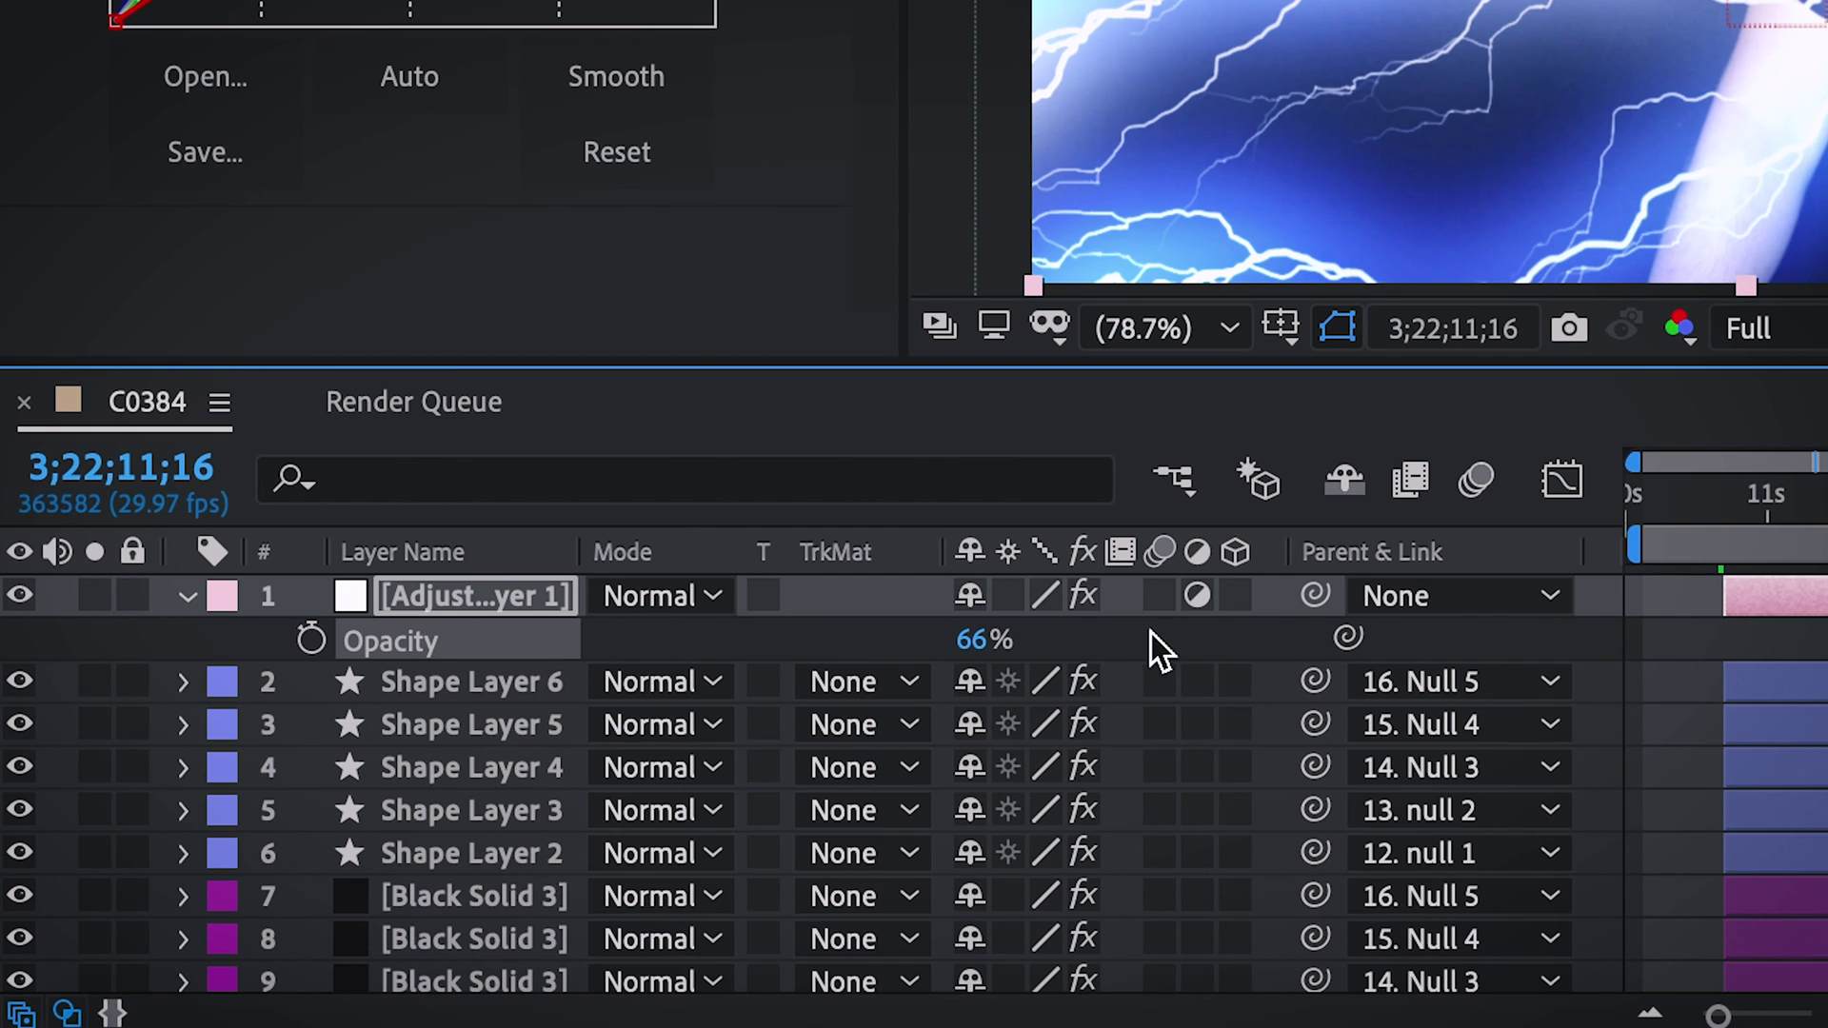
pyautogui.click(511, 890)
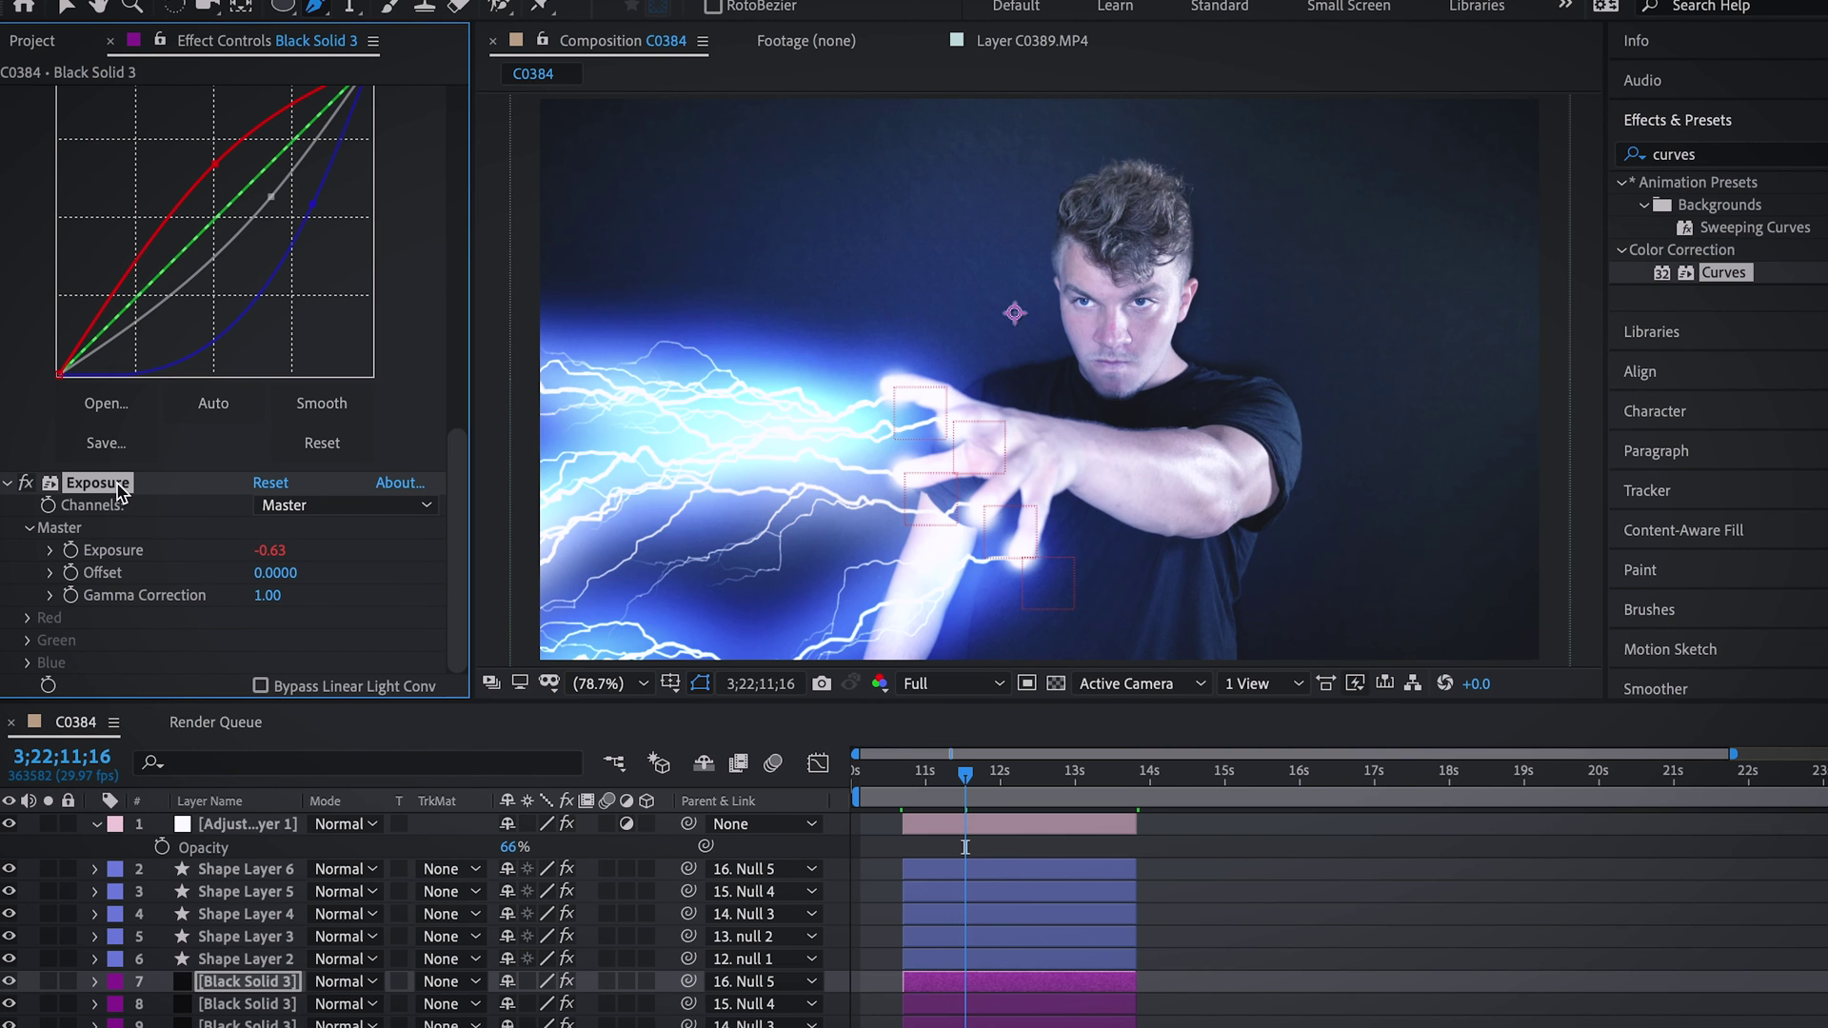
# Step: Paste Black Solid 3's wiggling Exposure onto Adjustment Layer 1, hide overlays, and preview the result
pyautogui.click(226, 827)
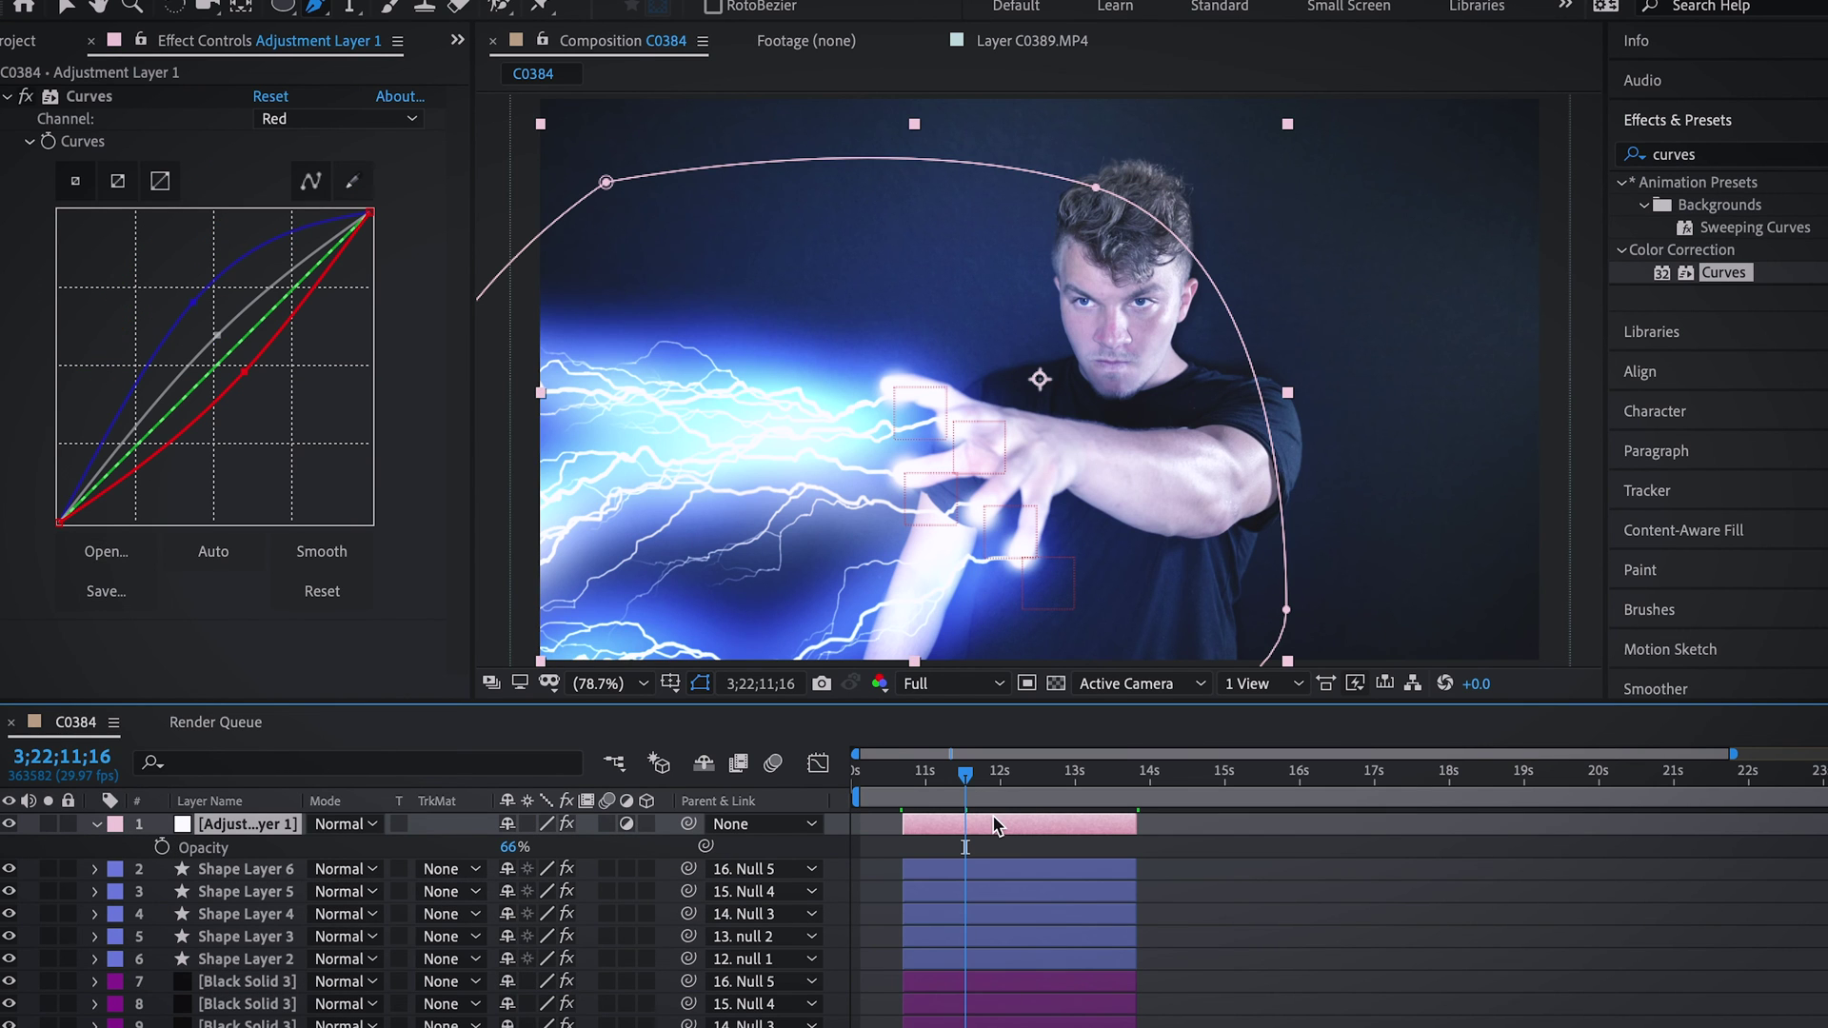
pyautogui.hotkey('ctrl', 'z')
pyautogui.hotkey('ctrl', 'shift', 'h')
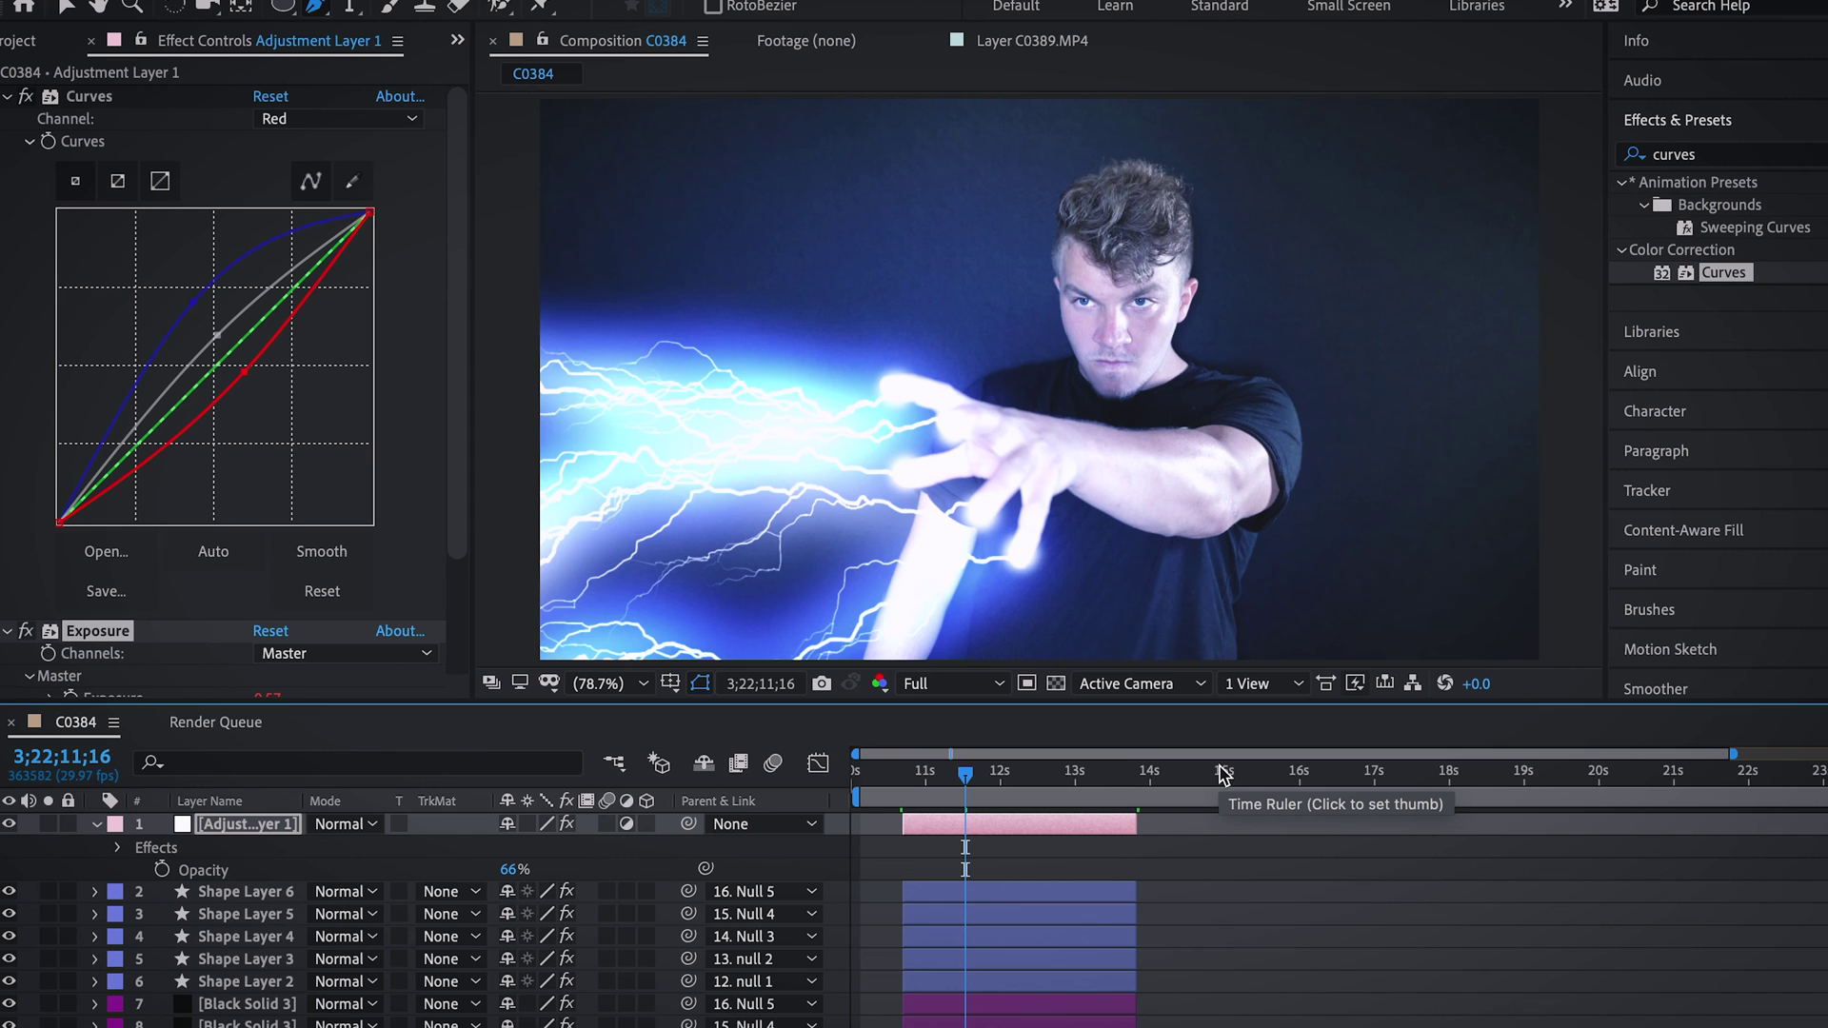
pyautogui.press('space')
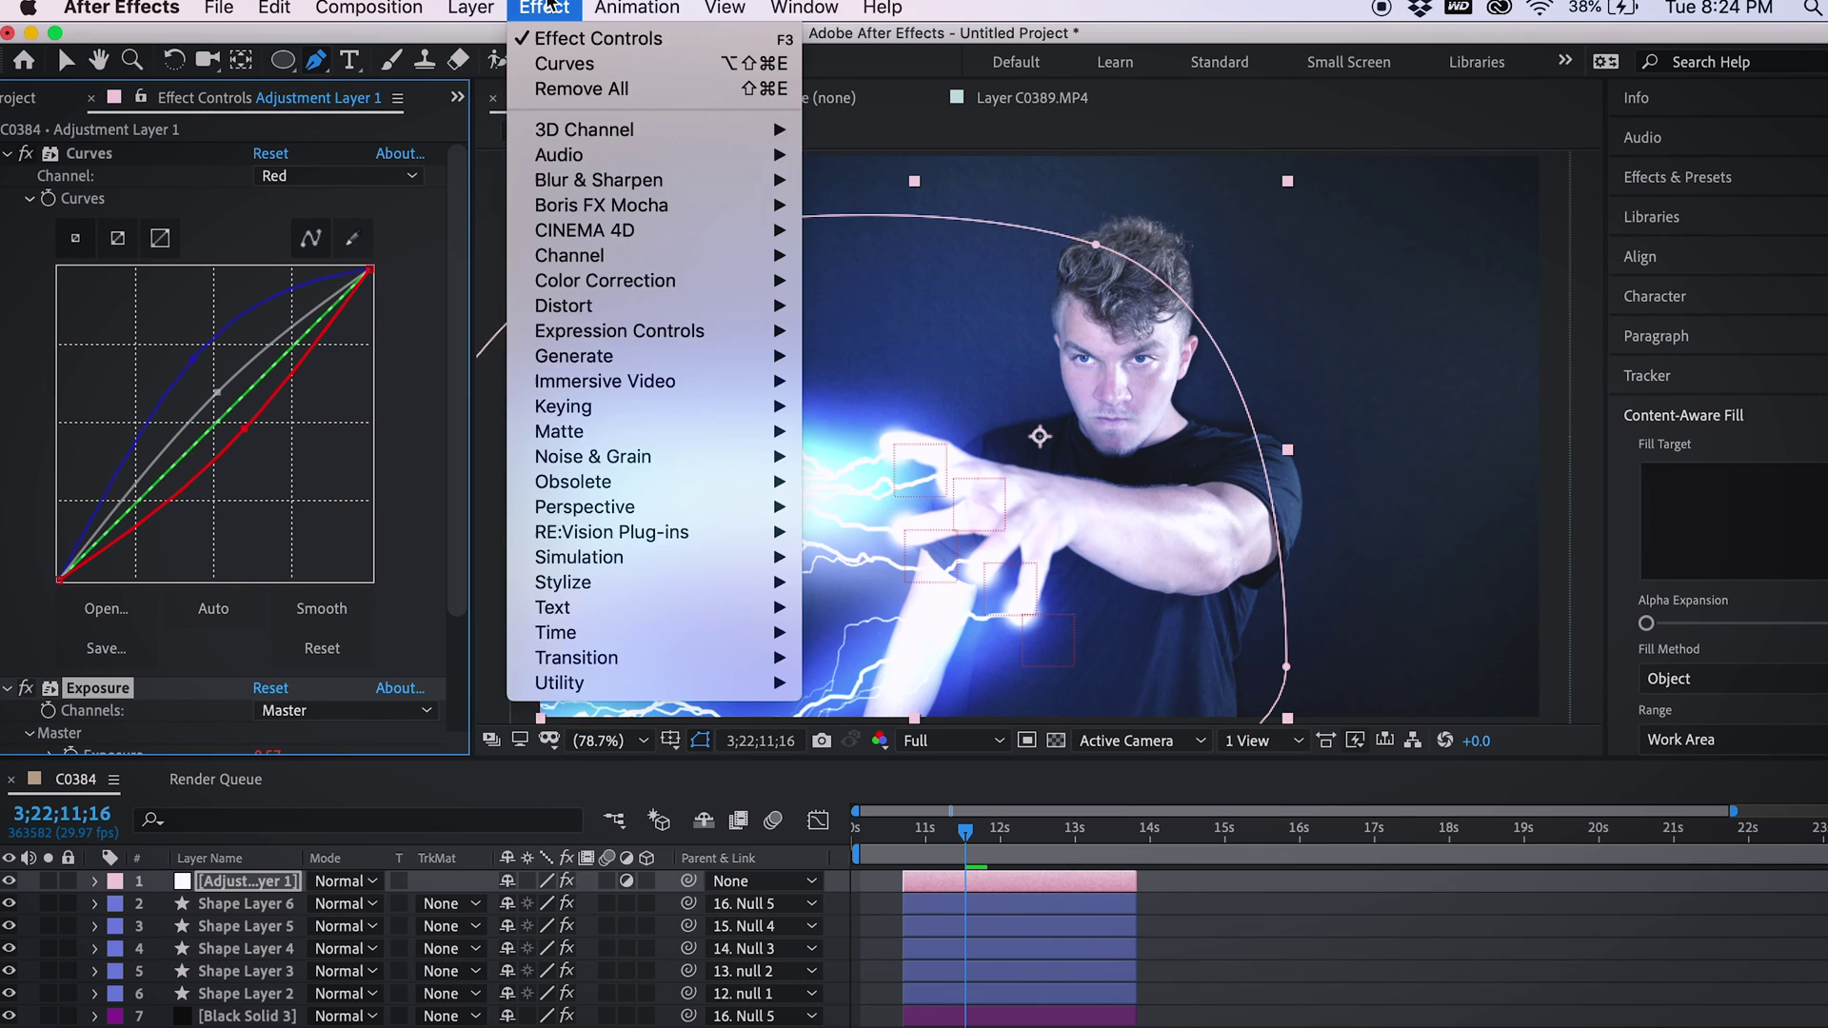
# Step: Create Adjustment Layer 2 with Turbulent Displace, its Amount driven by the expression wiggle(50,9)
pyautogui.moveTo(471, 8)
pyautogui.moveTo(591, 40)
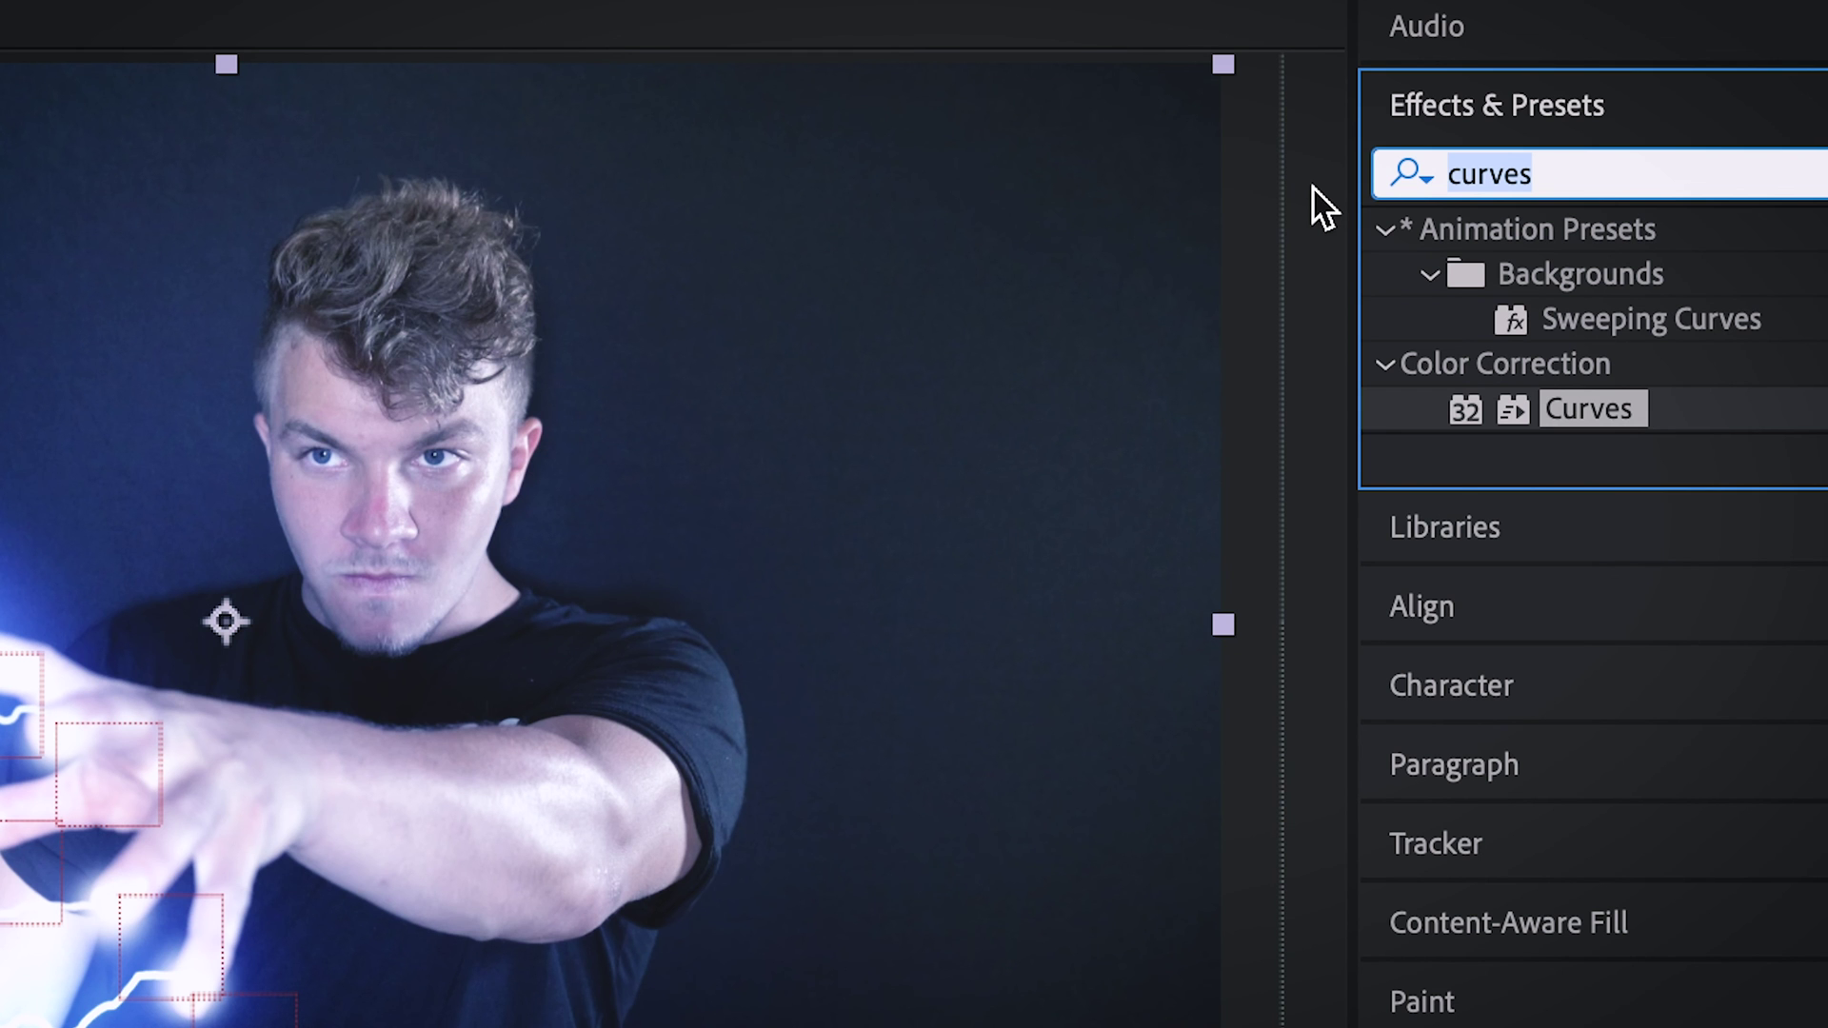
pyautogui.write('tu')
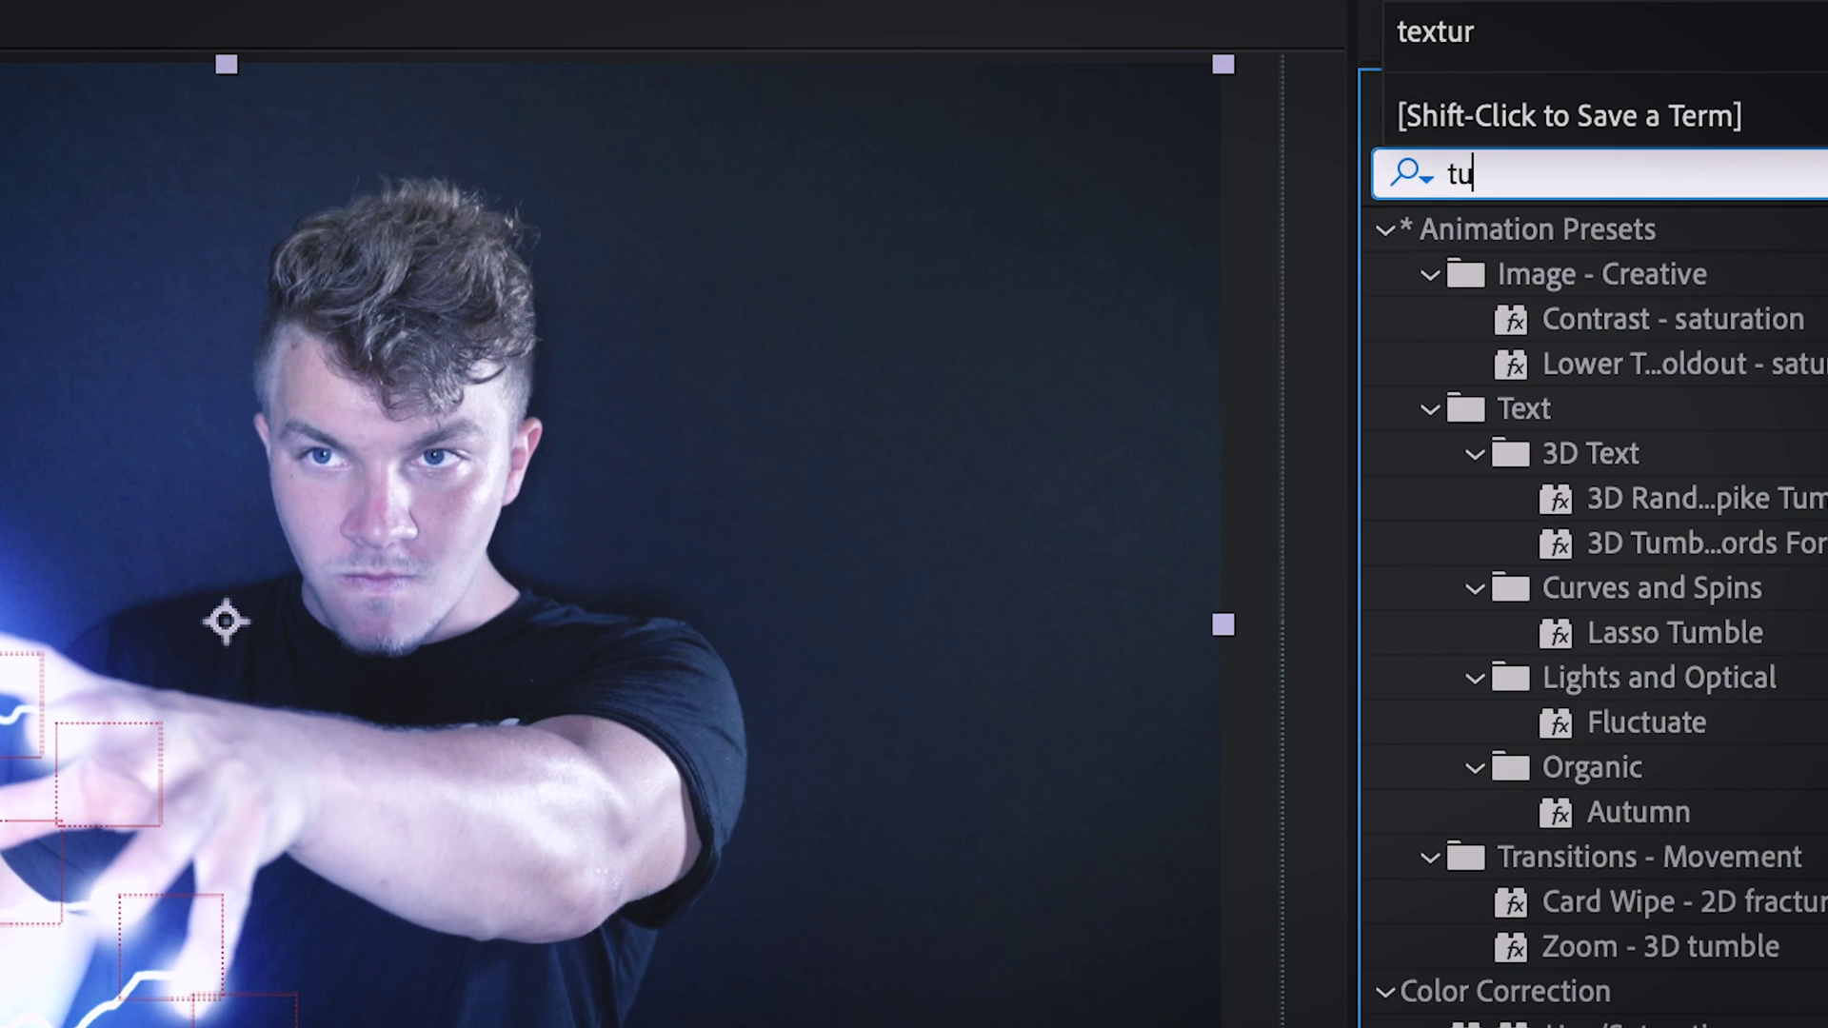
pyautogui.write('rb')
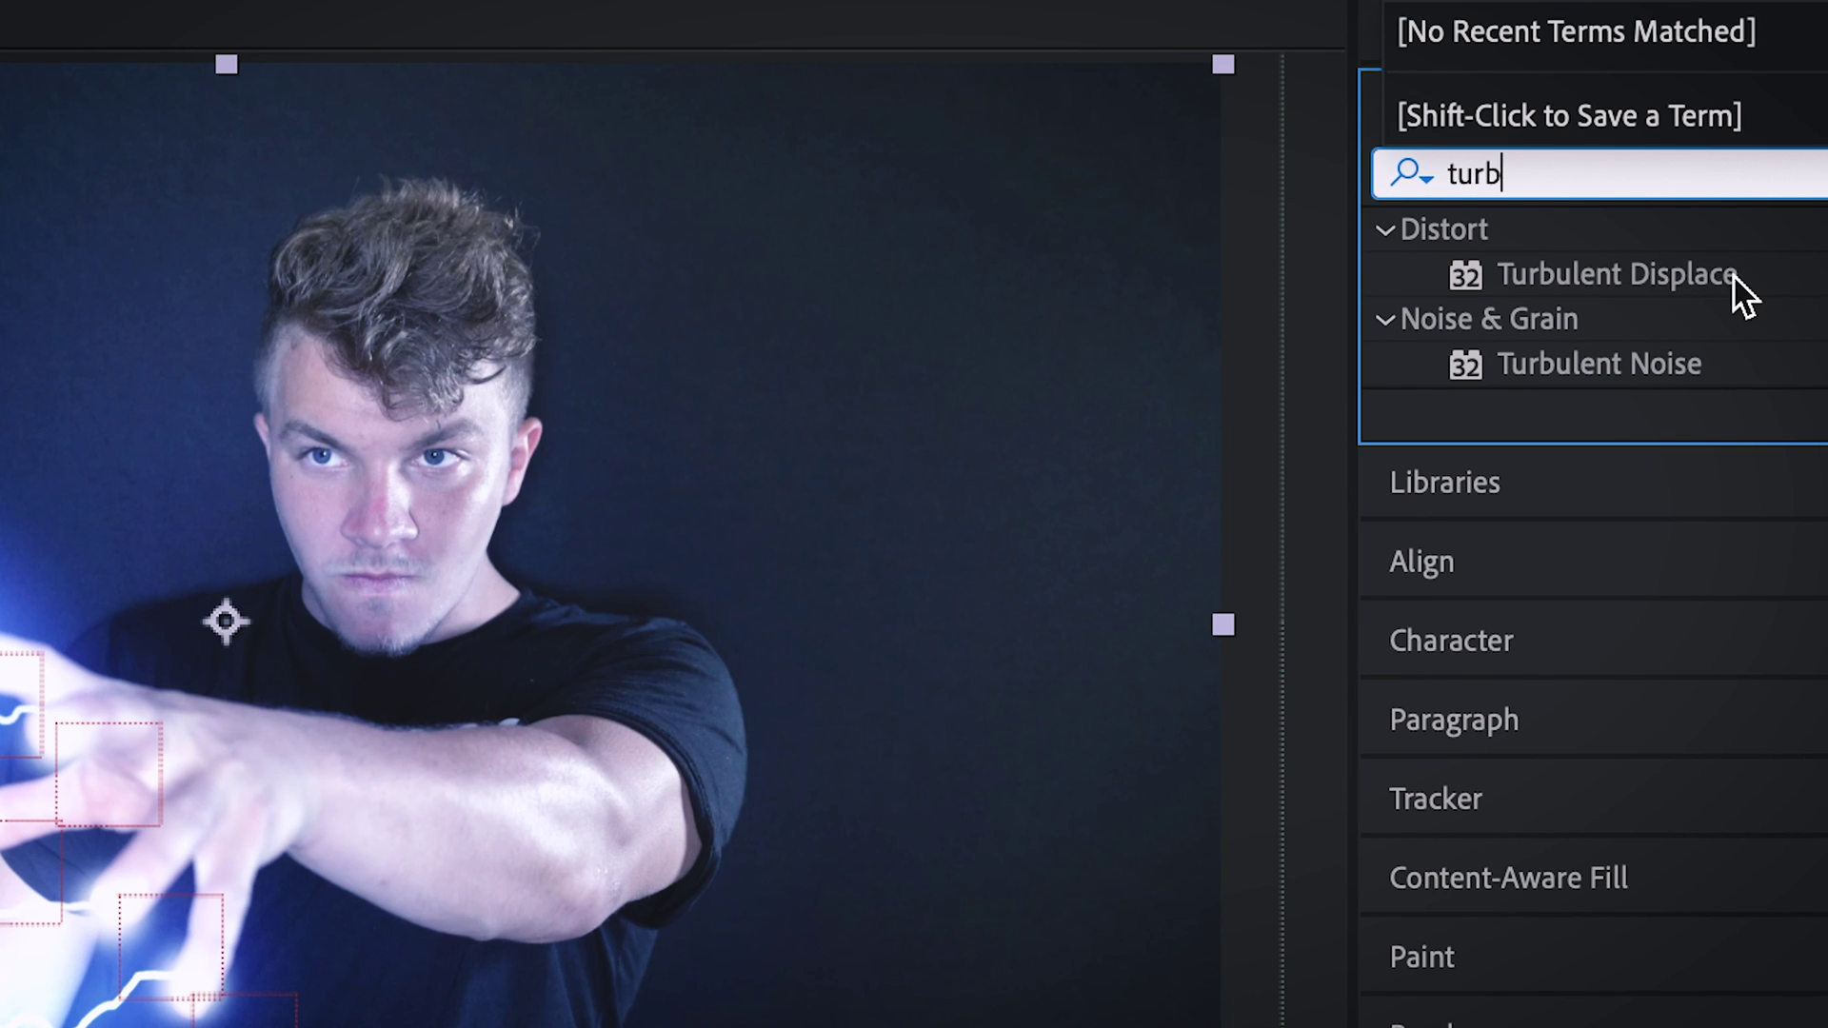
pyautogui.moveTo(1732, 275); pyautogui.dragTo(994, 787)
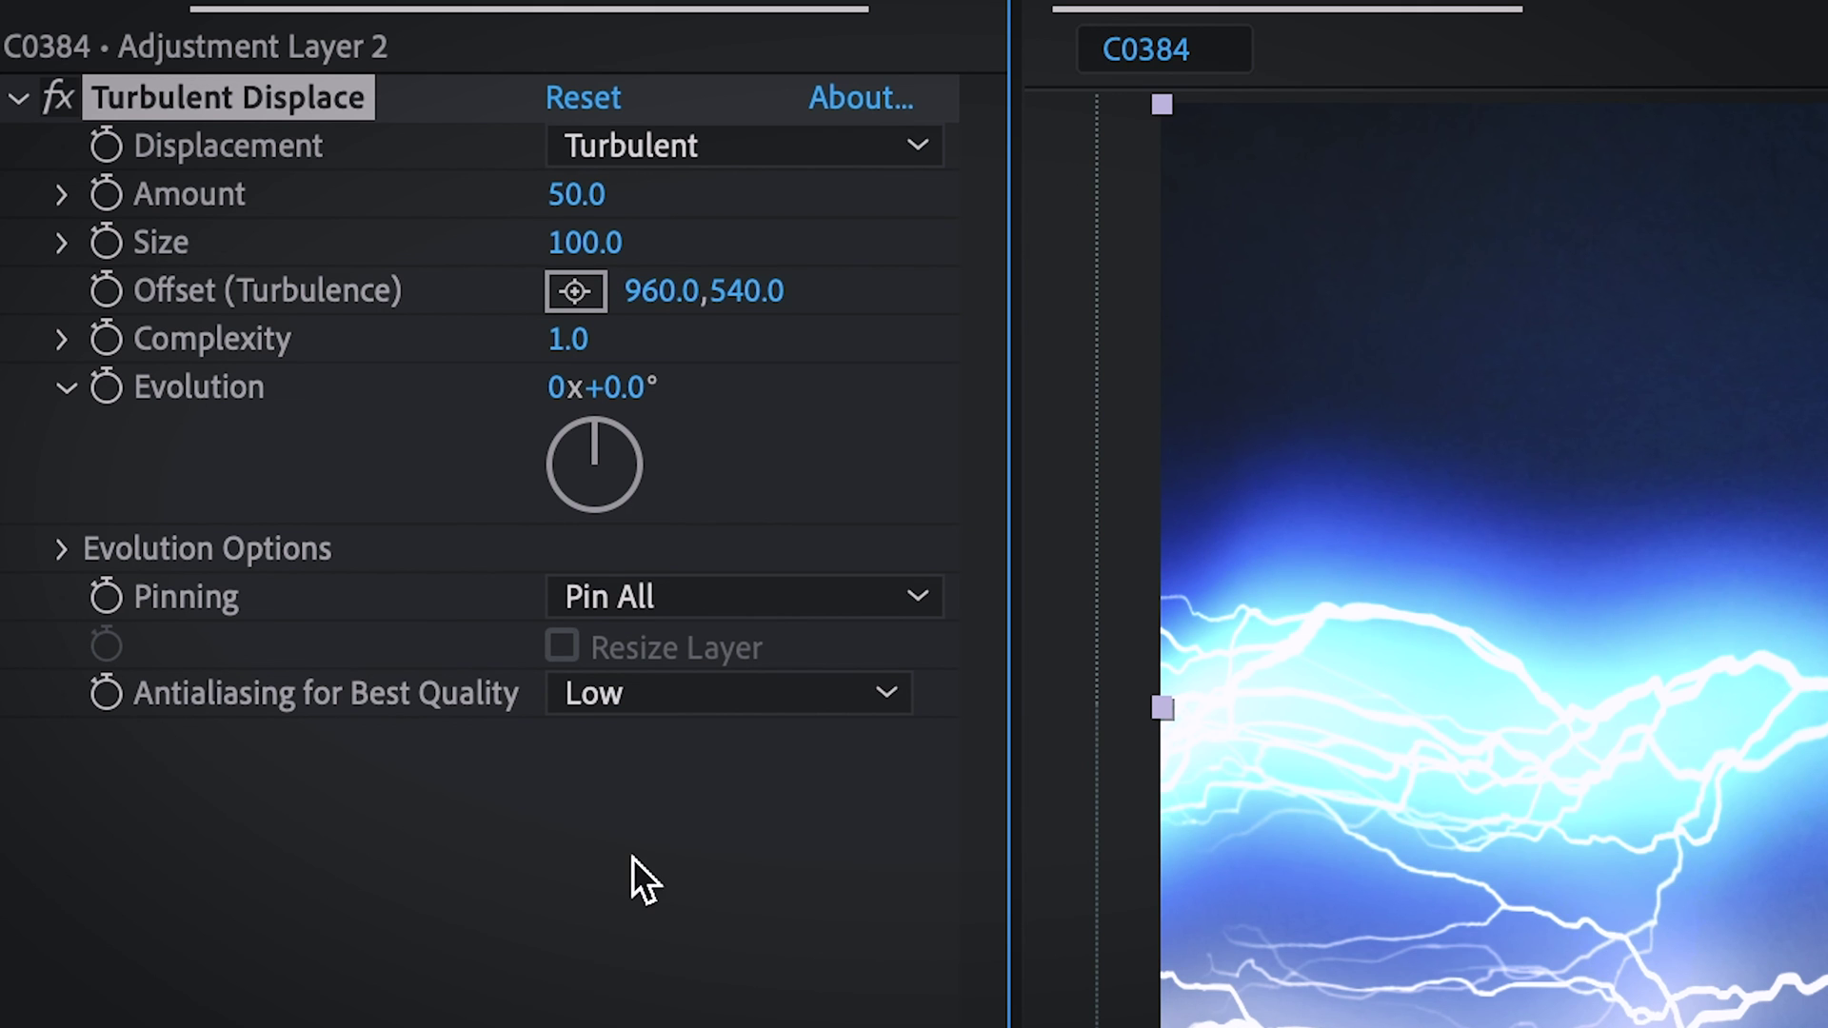
pyautogui.keyDown('alt'); pyautogui.click(105, 195); pyautogui.keyUp('alt')
pyautogui.write('wiggle')
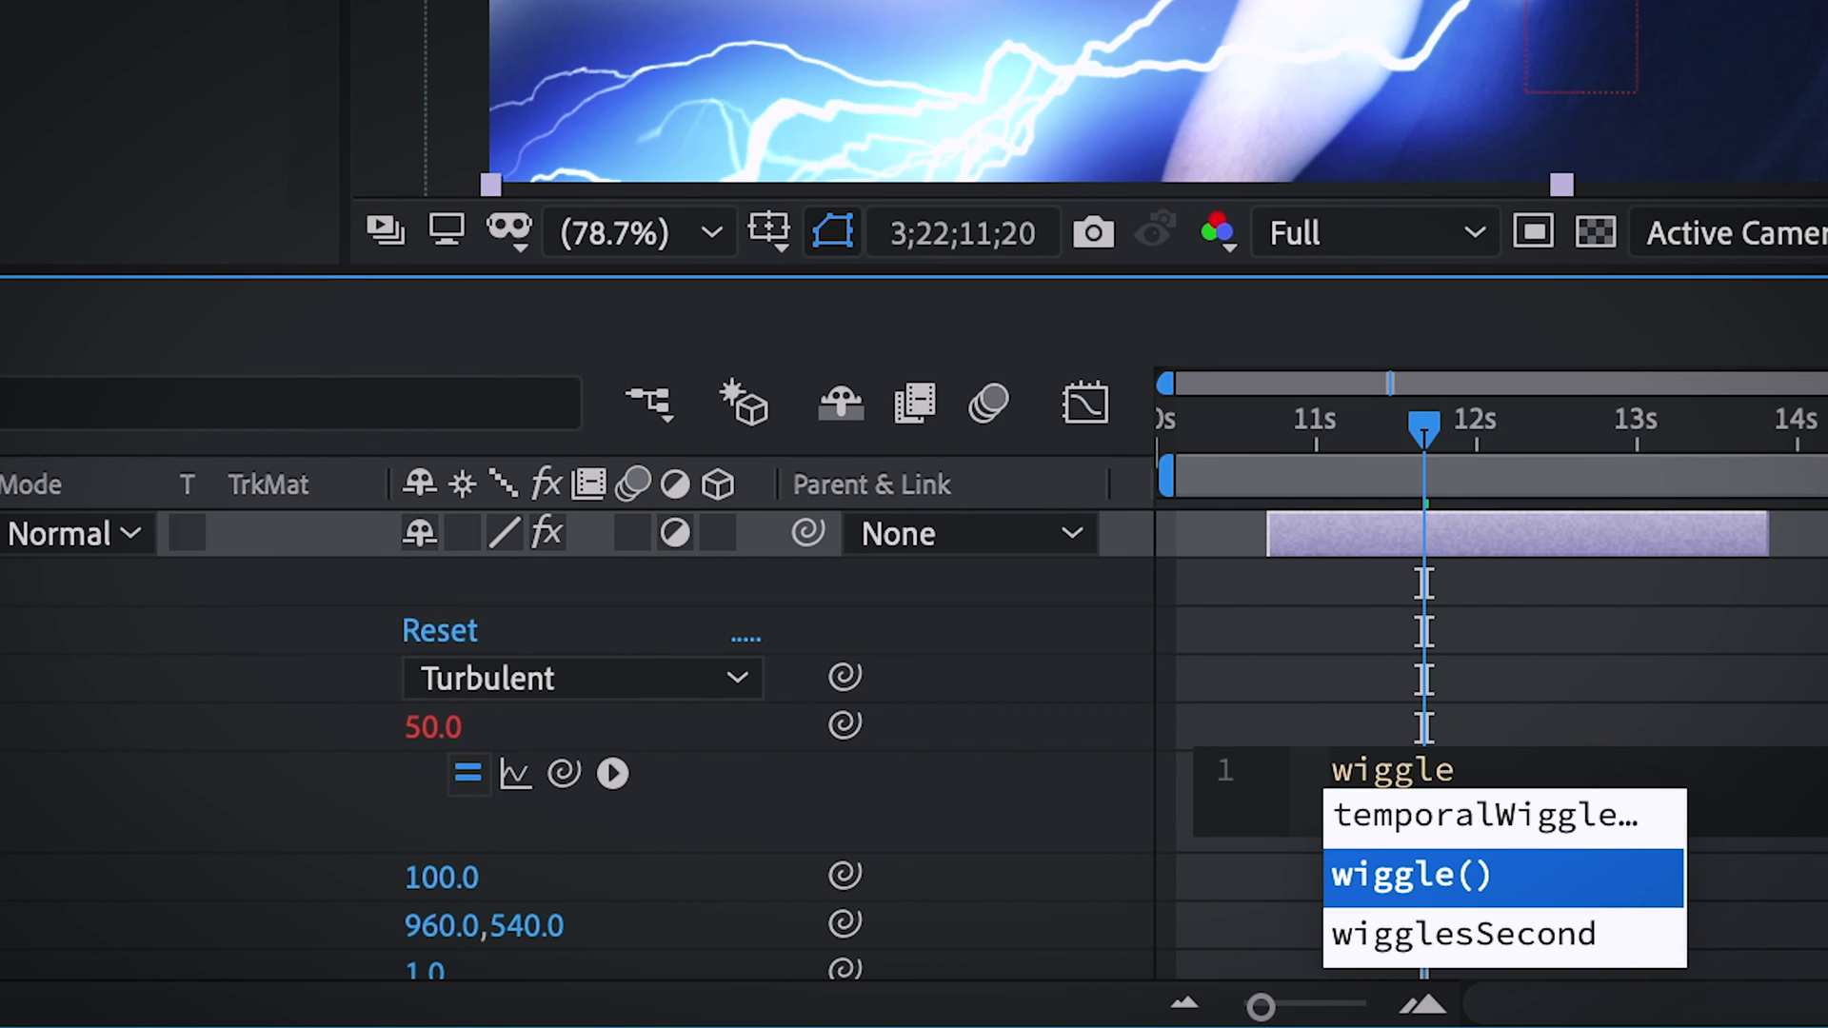
pyautogui.write('(50,9')
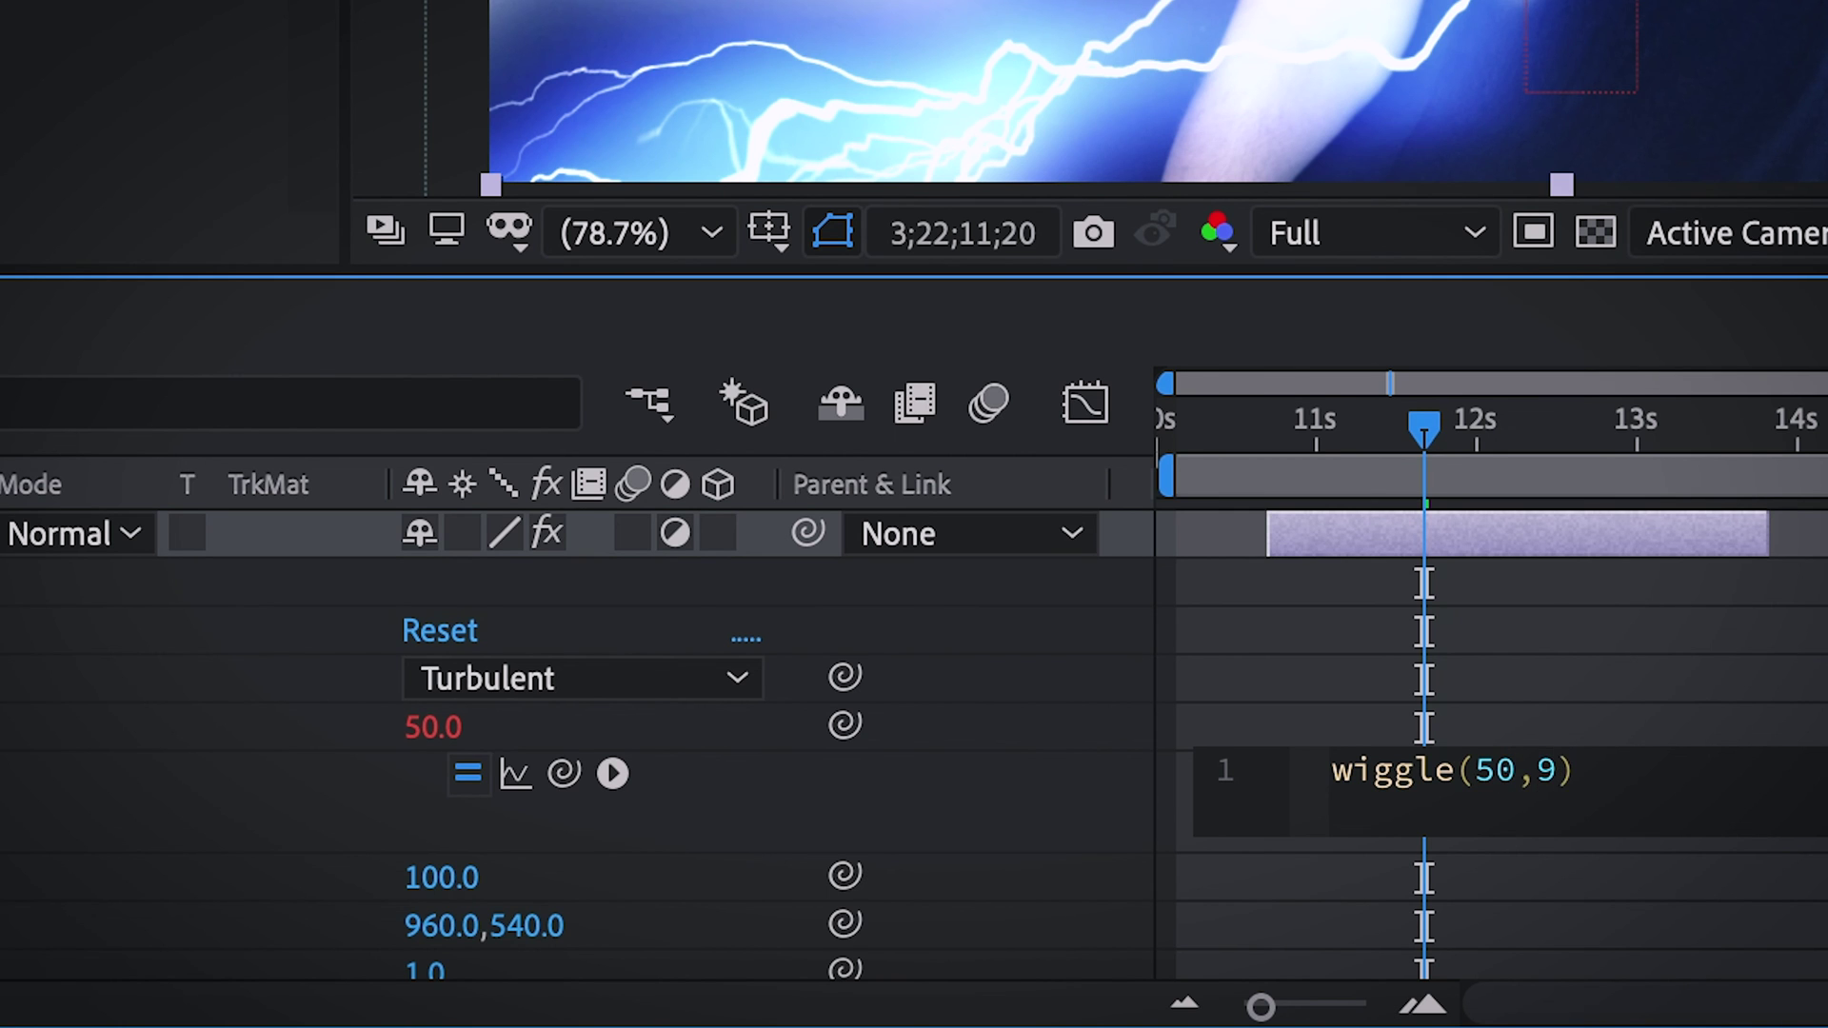
pyautogui.click(1464, 498)
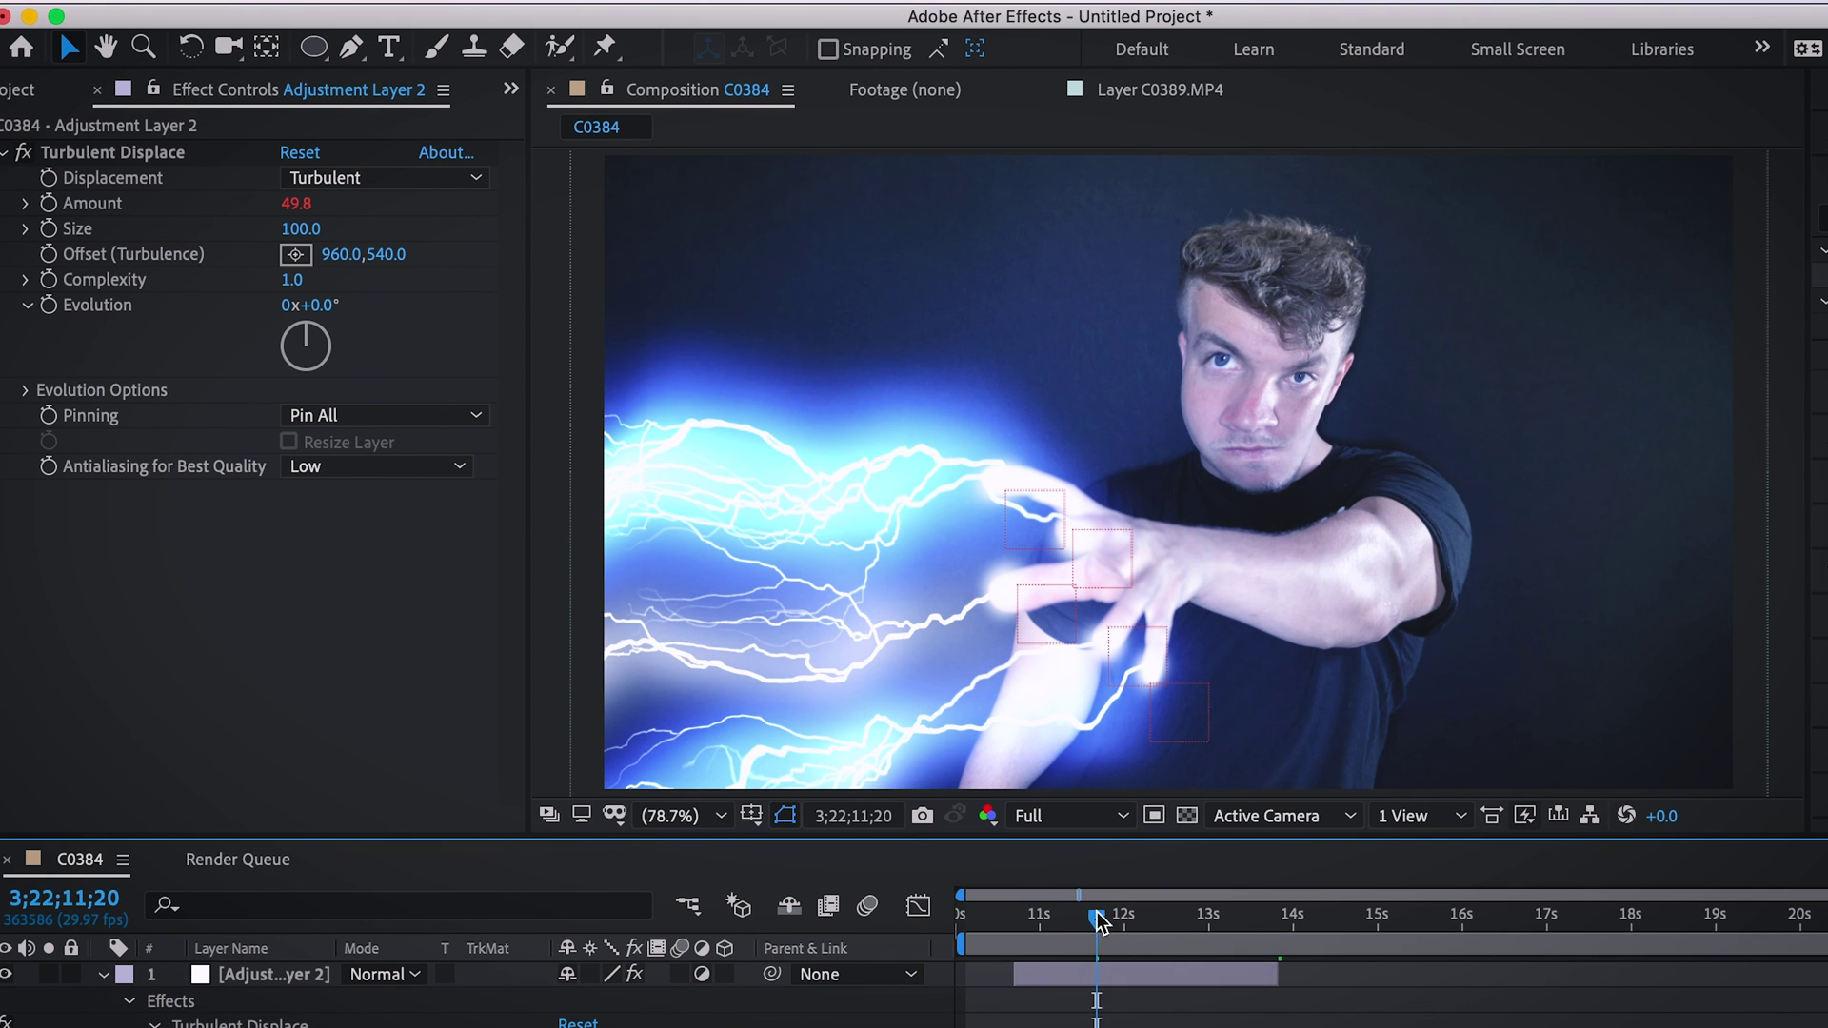
# Step: Lower the wiggle amount to weaken the distortion and draw a closed mask around the bolts on Adjustment Layer 2
pyautogui.moveTo(1100, 919); pyautogui.dragTo(1122, 919)
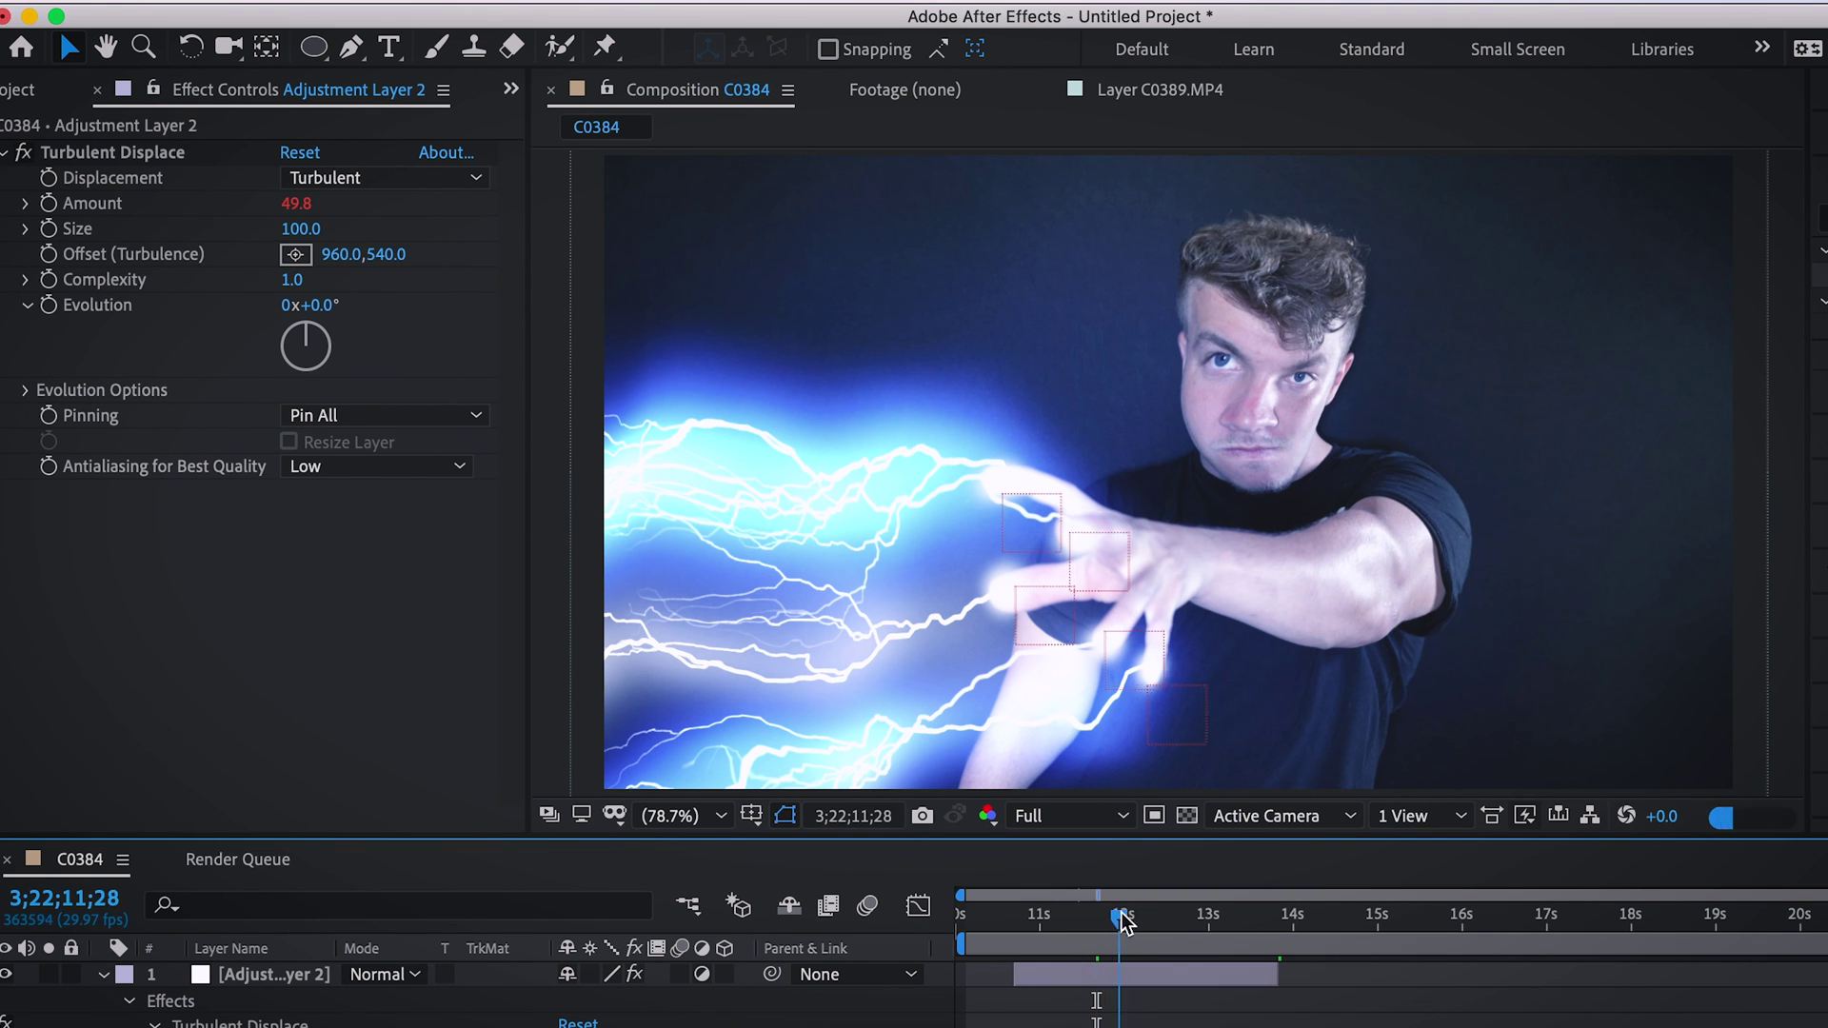
pyautogui.click(305, 207)
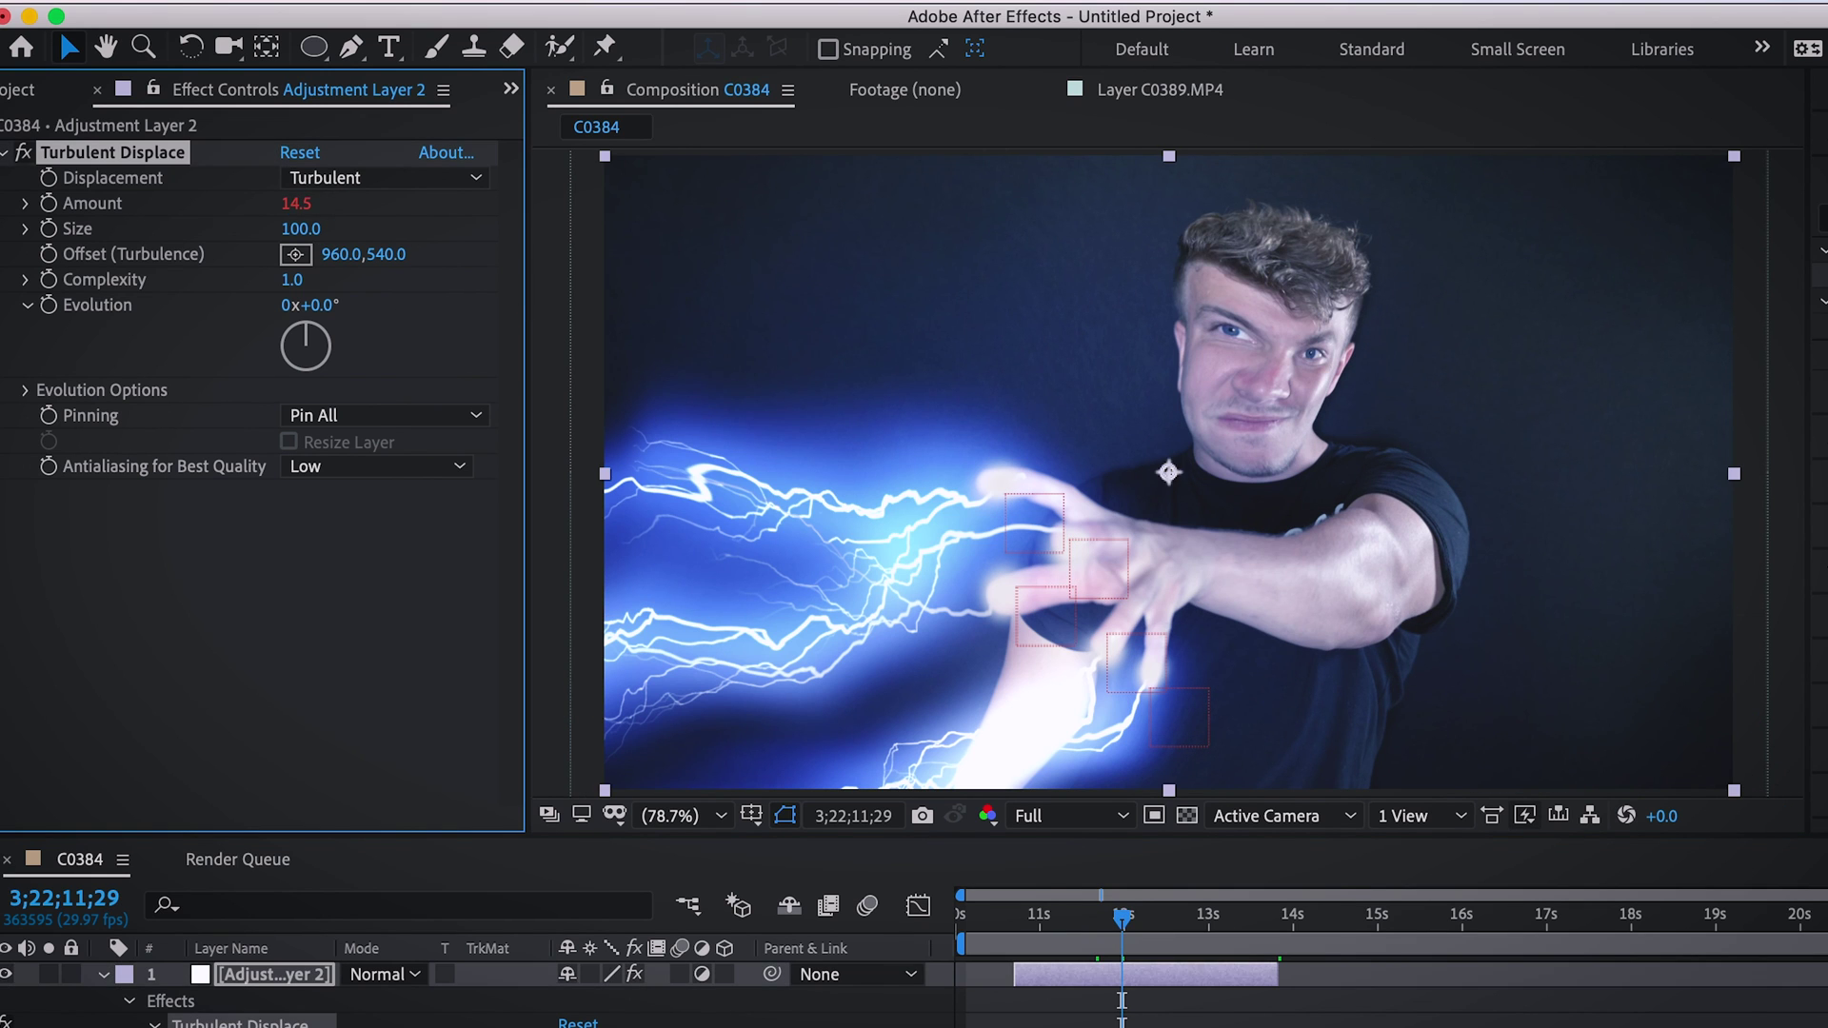
pyautogui.click(352, 47)
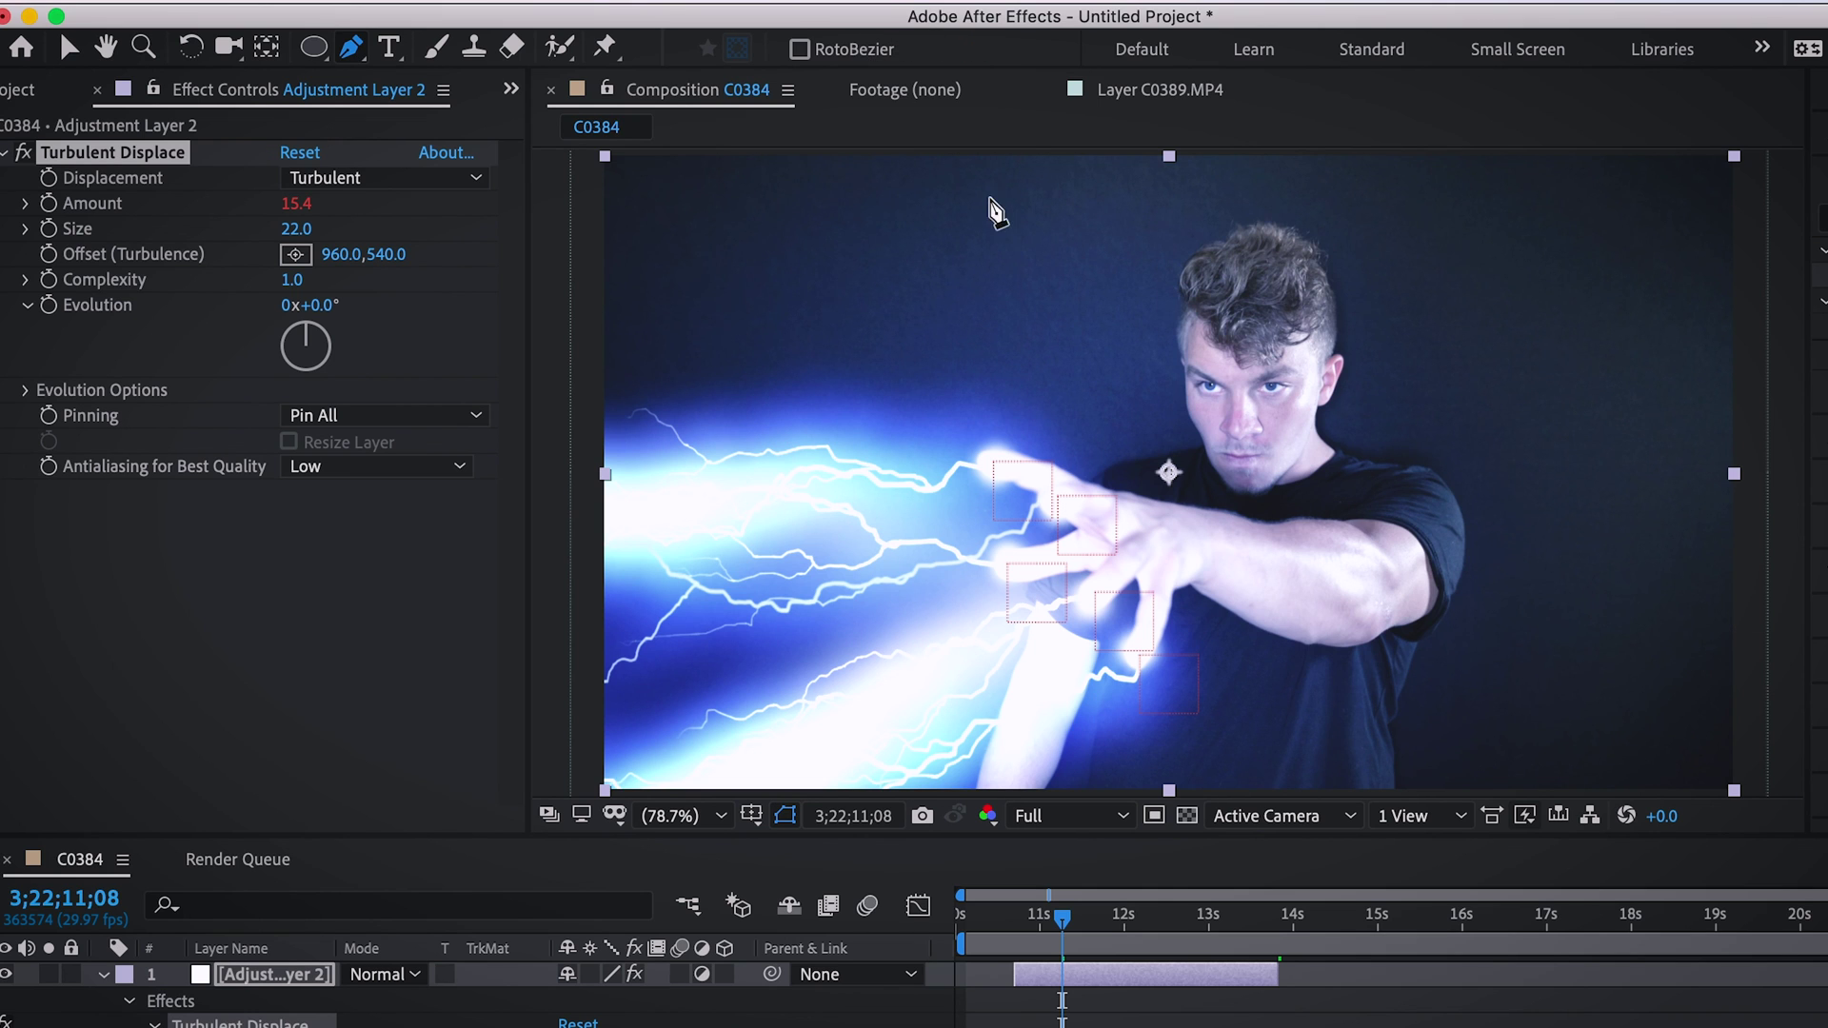
pyautogui.moveTo(986, 196); pyautogui.dragTo(921, 252)
pyautogui.moveTo(574, 424); pyautogui.dragTo(663, 673)
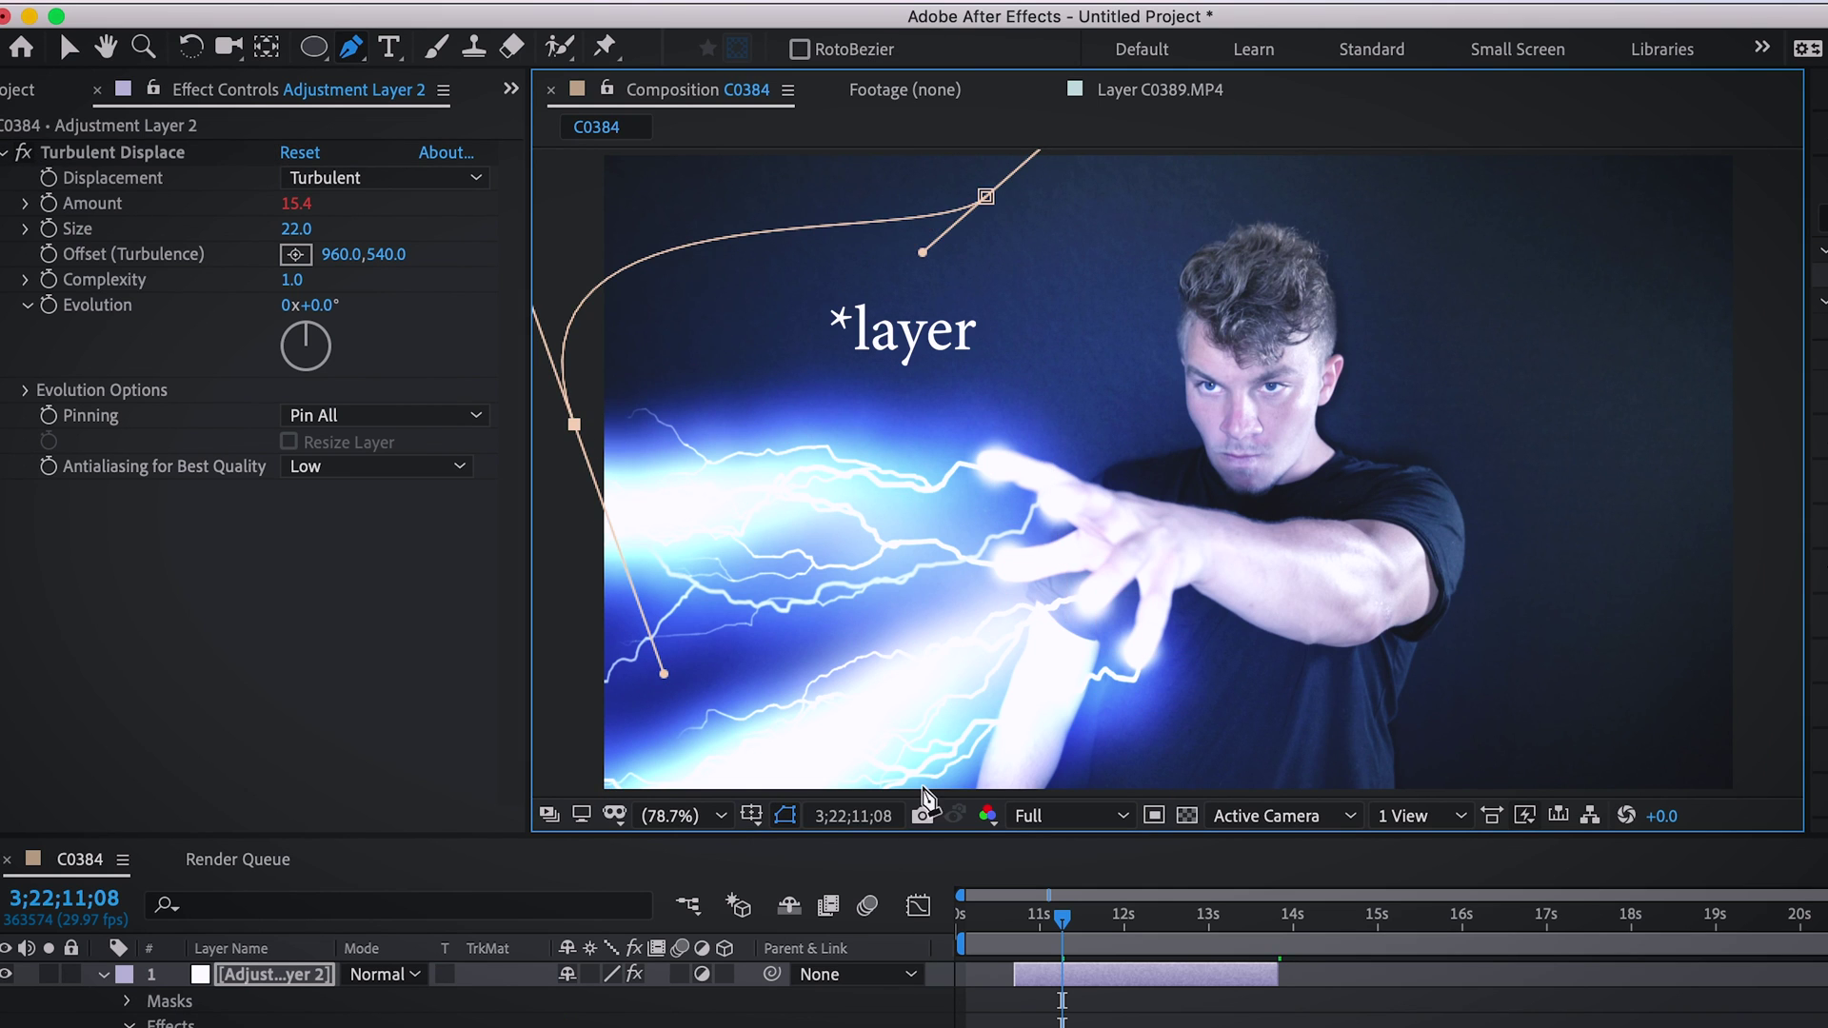
pyautogui.moveTo(1047, 785); pyautogui.dragTo(1138, 814)
pyautogui.moveTo(1413, 621); pyautogui.dragTo(1400, 508)
pyautogui.moveTo(1218, 322); pyautogui.dragTo(1179, 326)
pyautogui.click(988, 197)
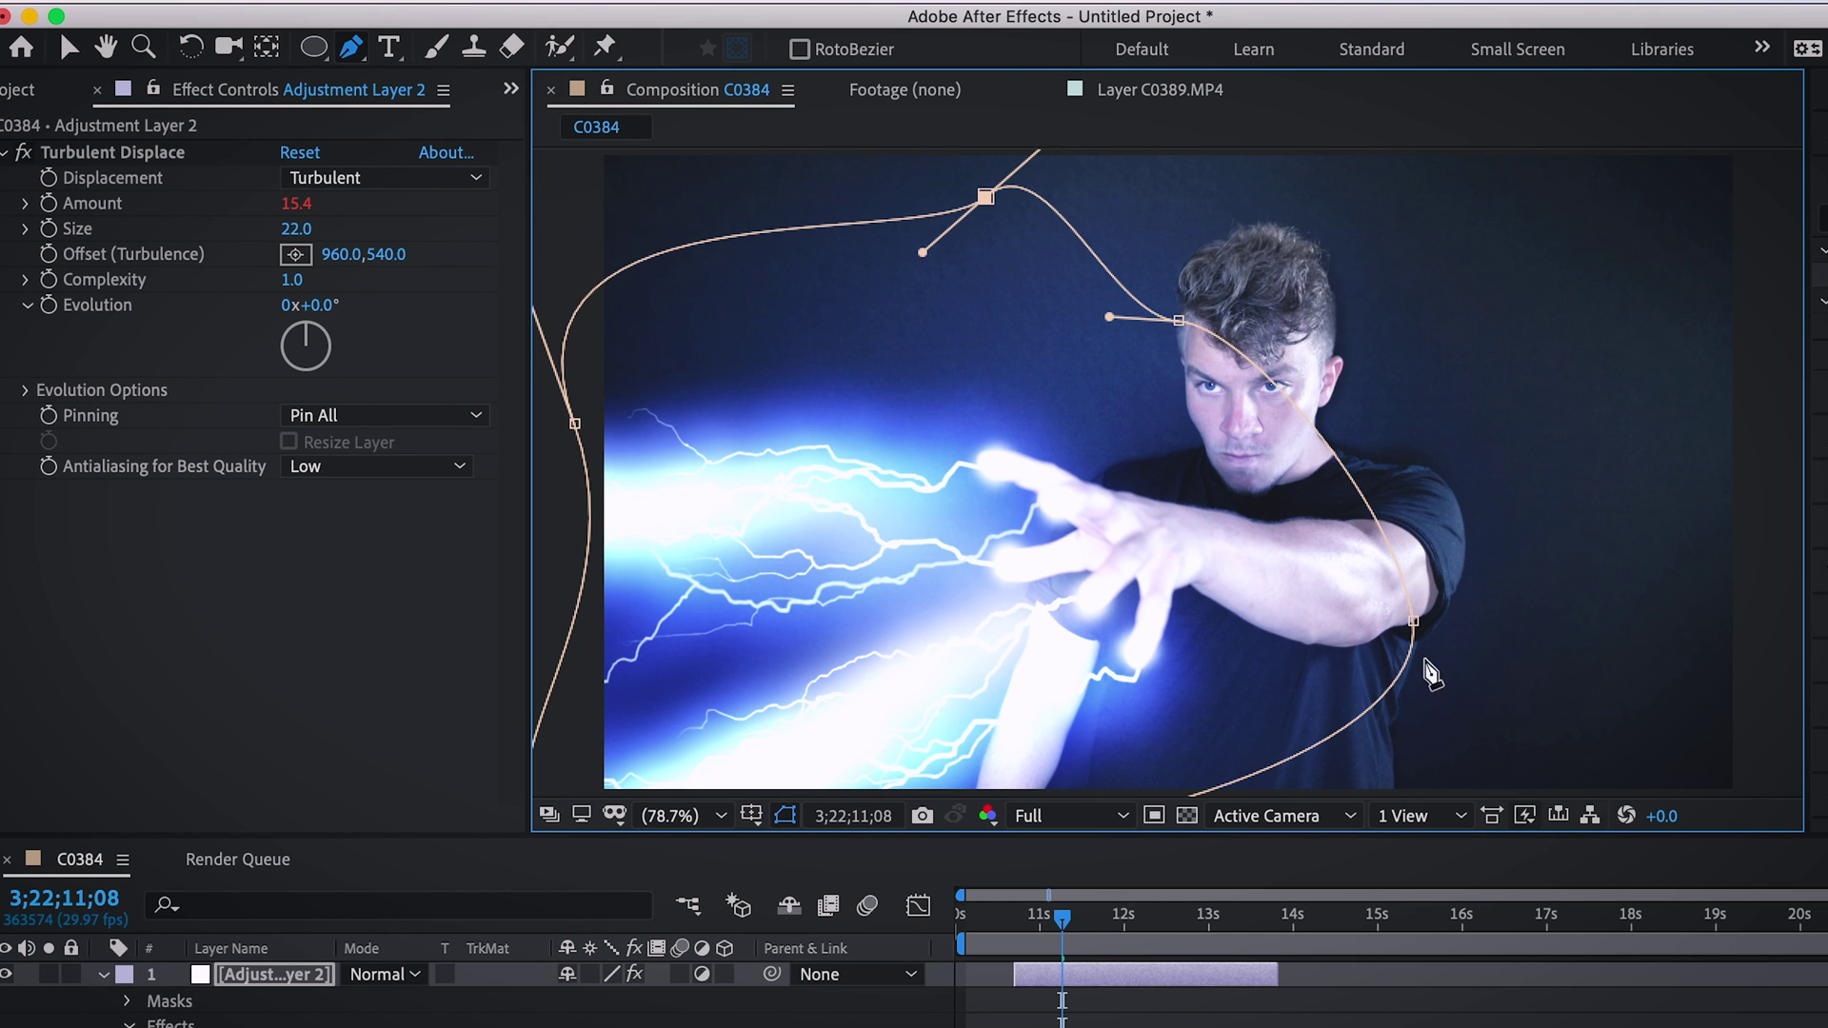
# Step: Move the arm-side mask point down and feather Mask 1 to 162 px
pyautogui.moveTo(1416, 623); pyautogui.dragTo(1411, 715)
pyautogui.press('m')
pyautogui.press('m')
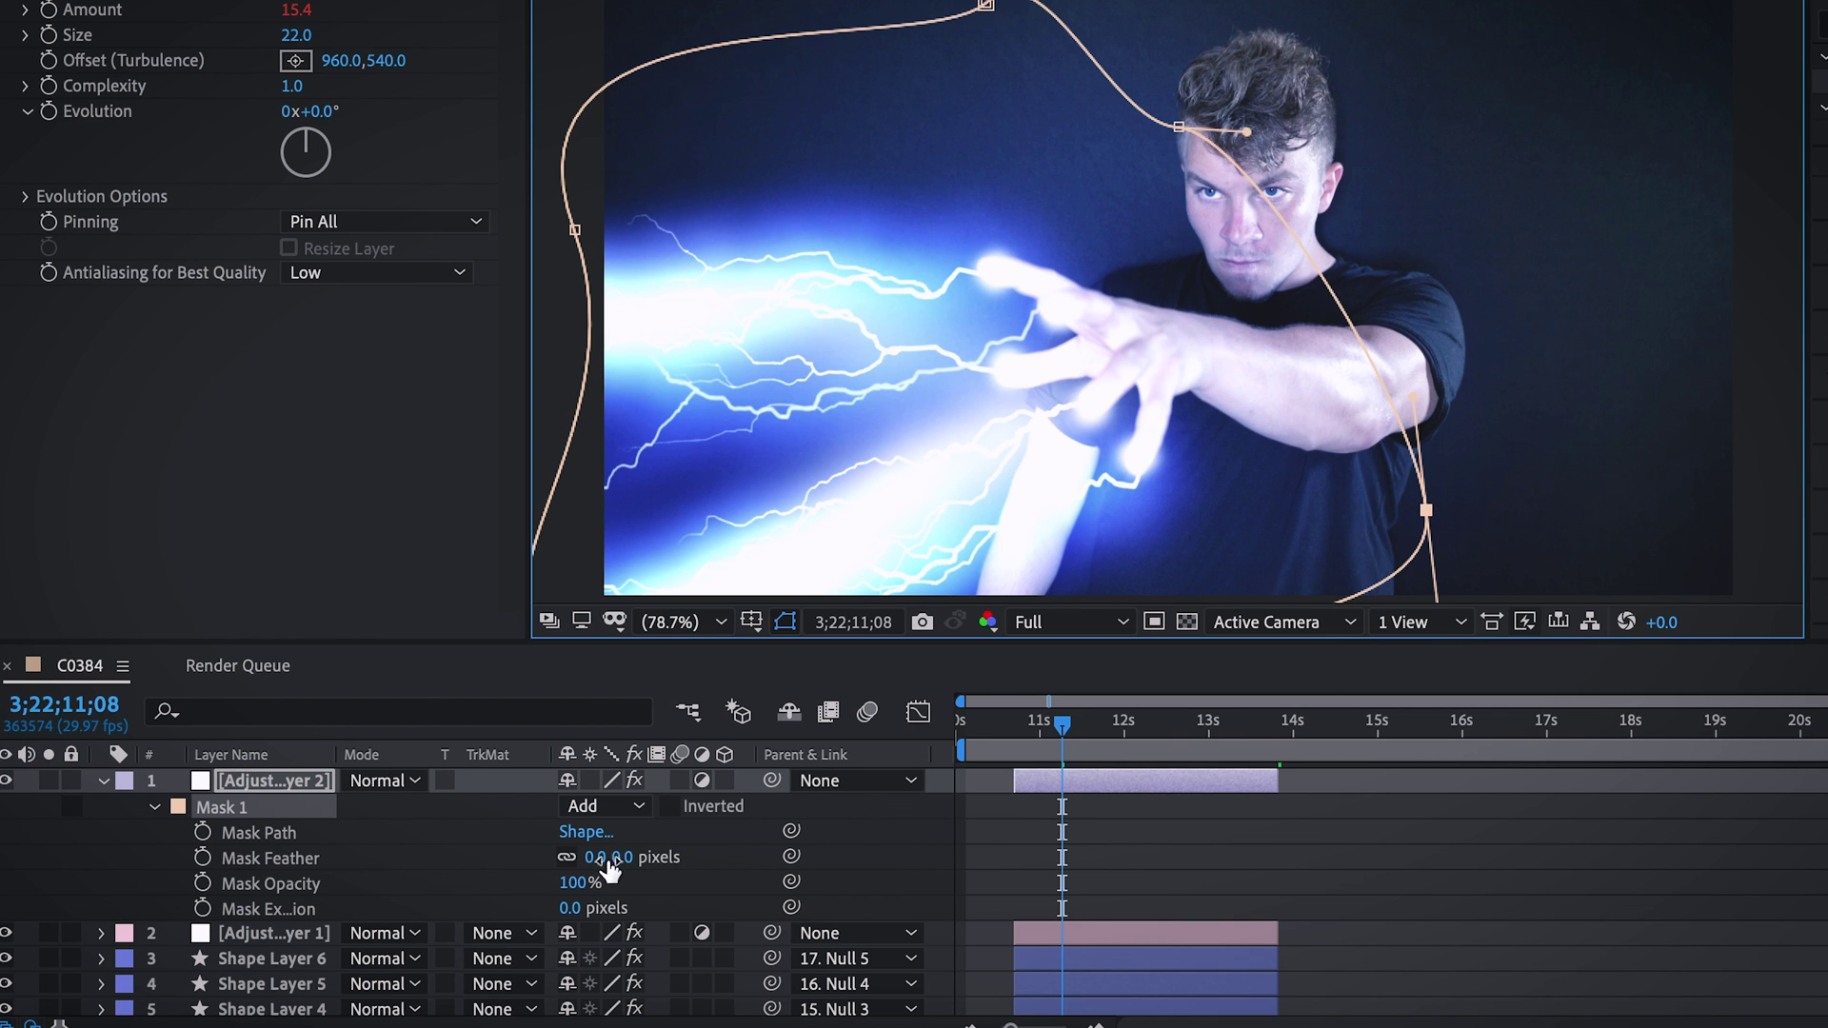
pyautogui.moveTo(609, 866); pyautogui.dragTo(807, 862)
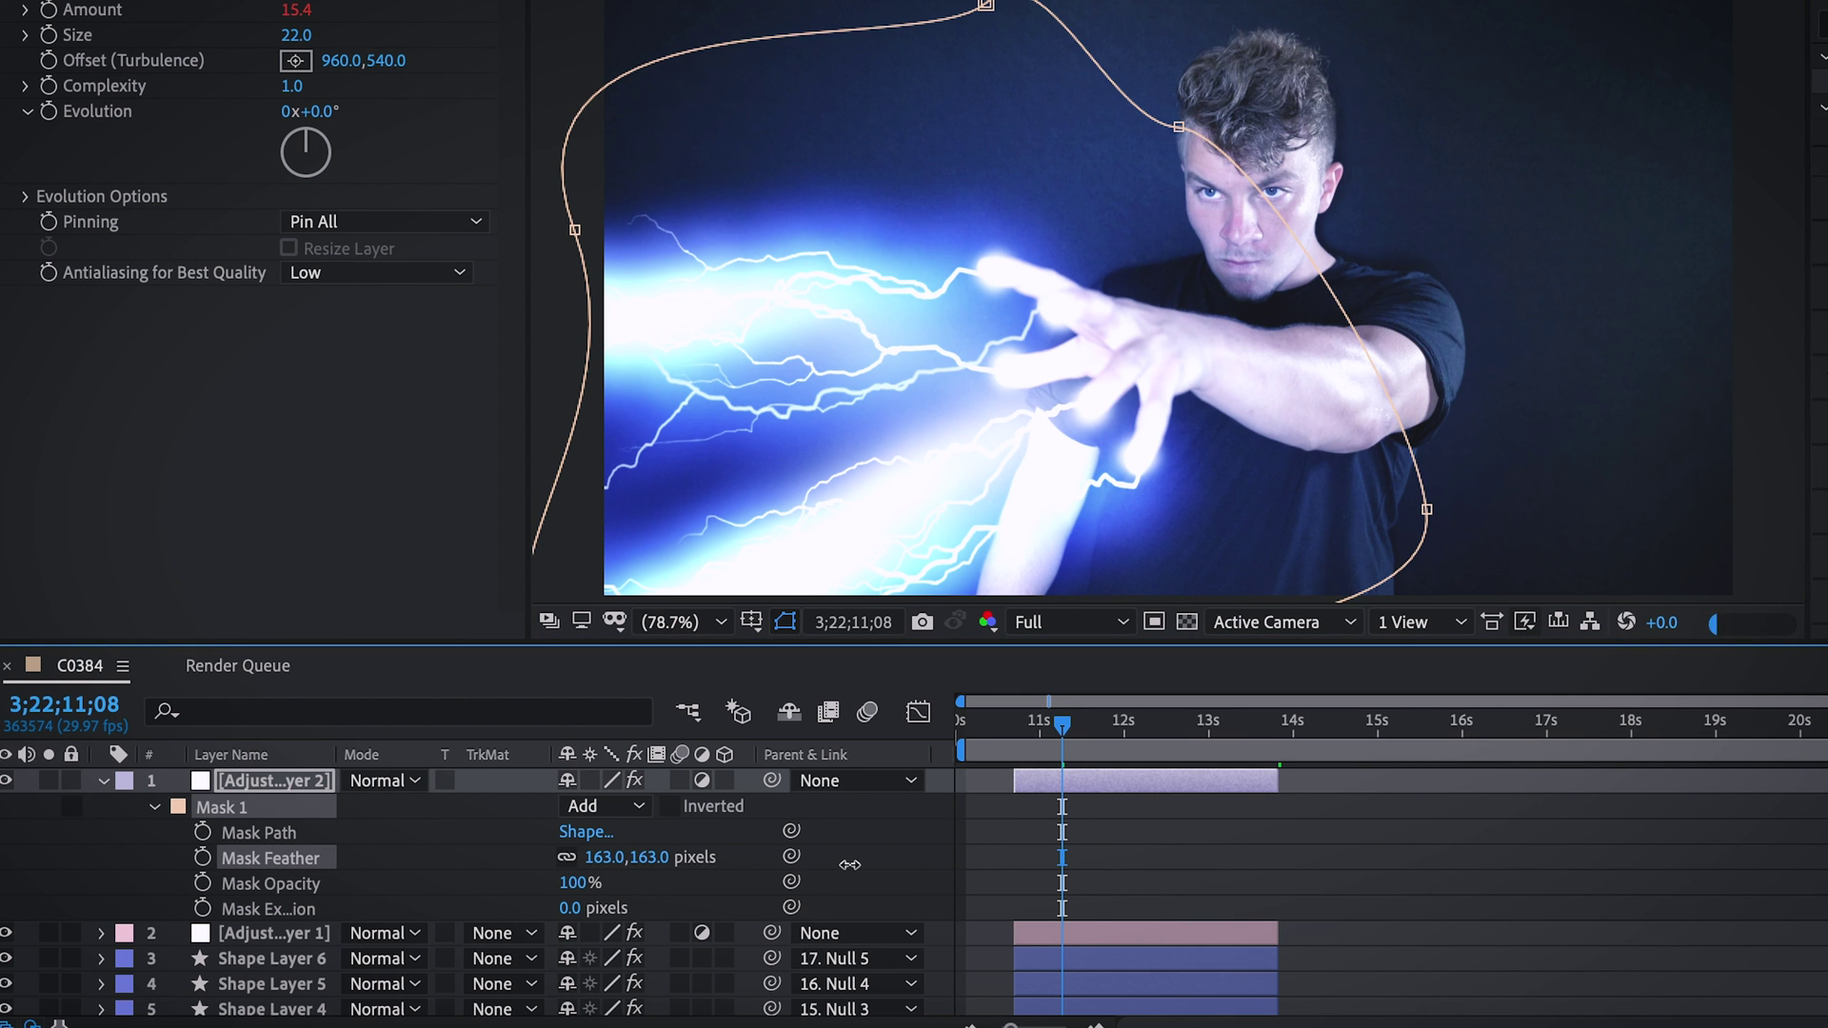
pyautogui.click(1016, 735)
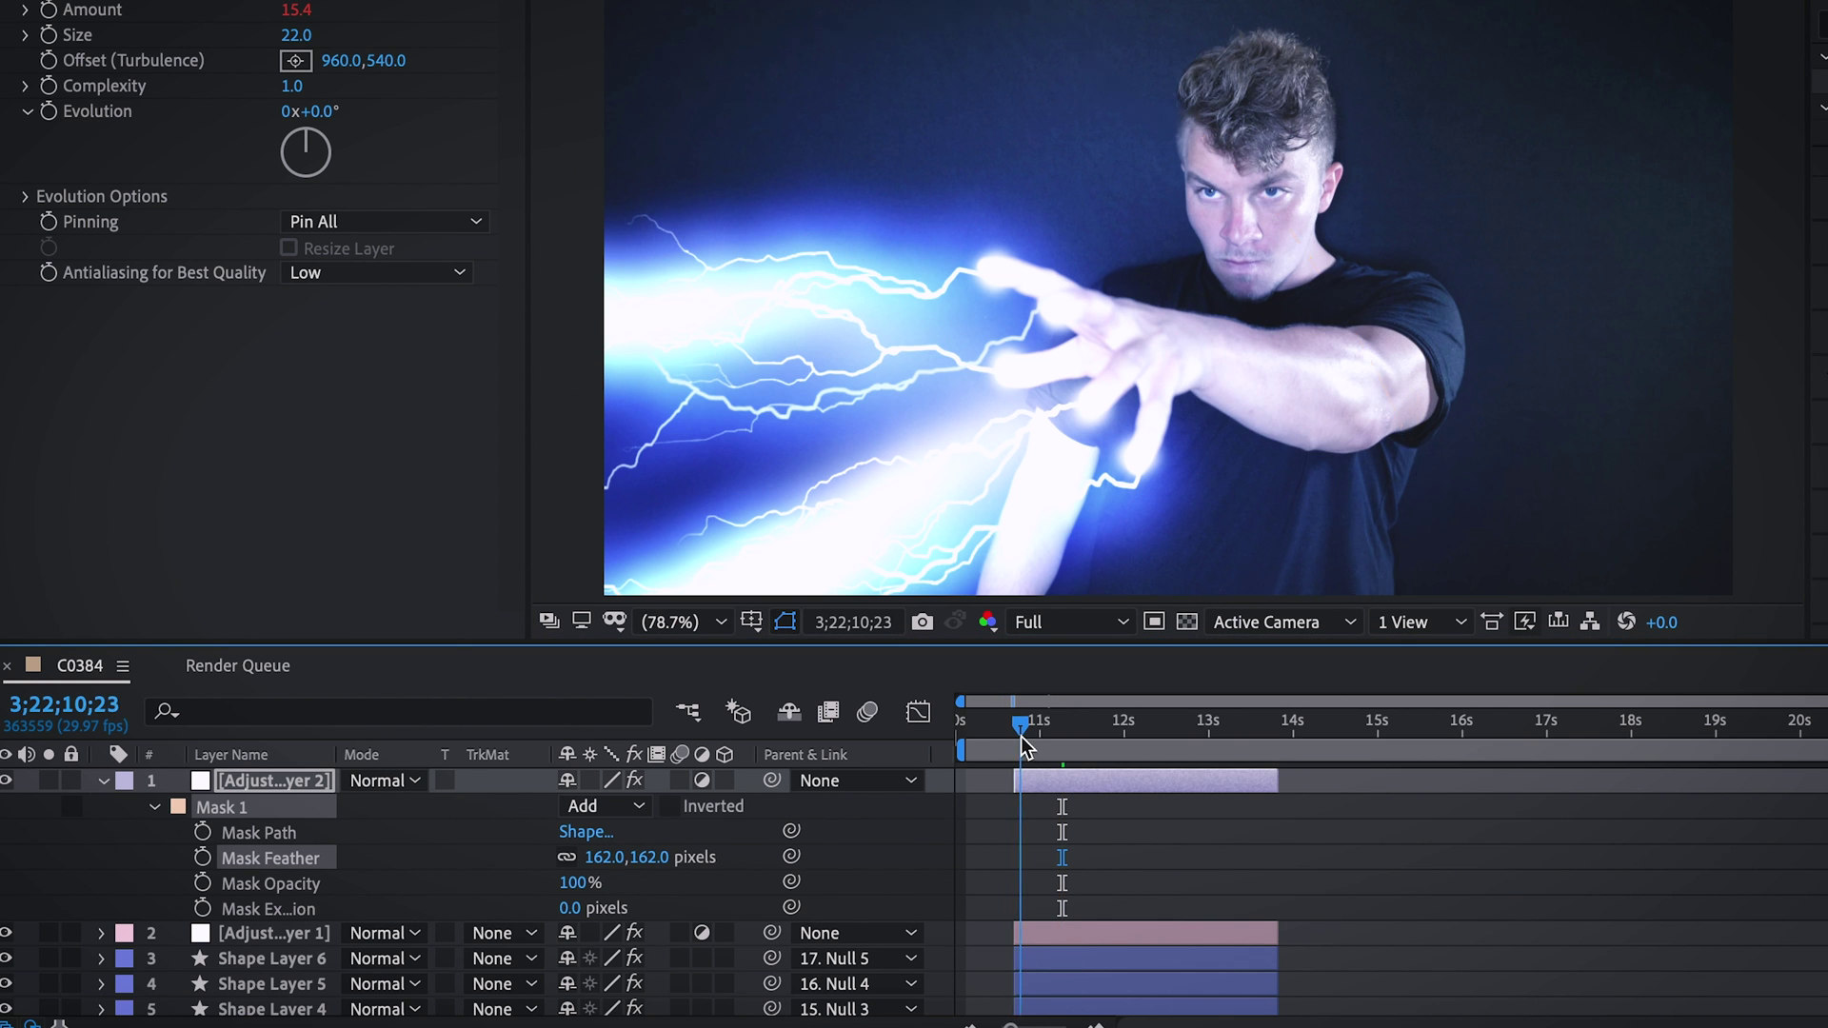
pyautogui.press('m')
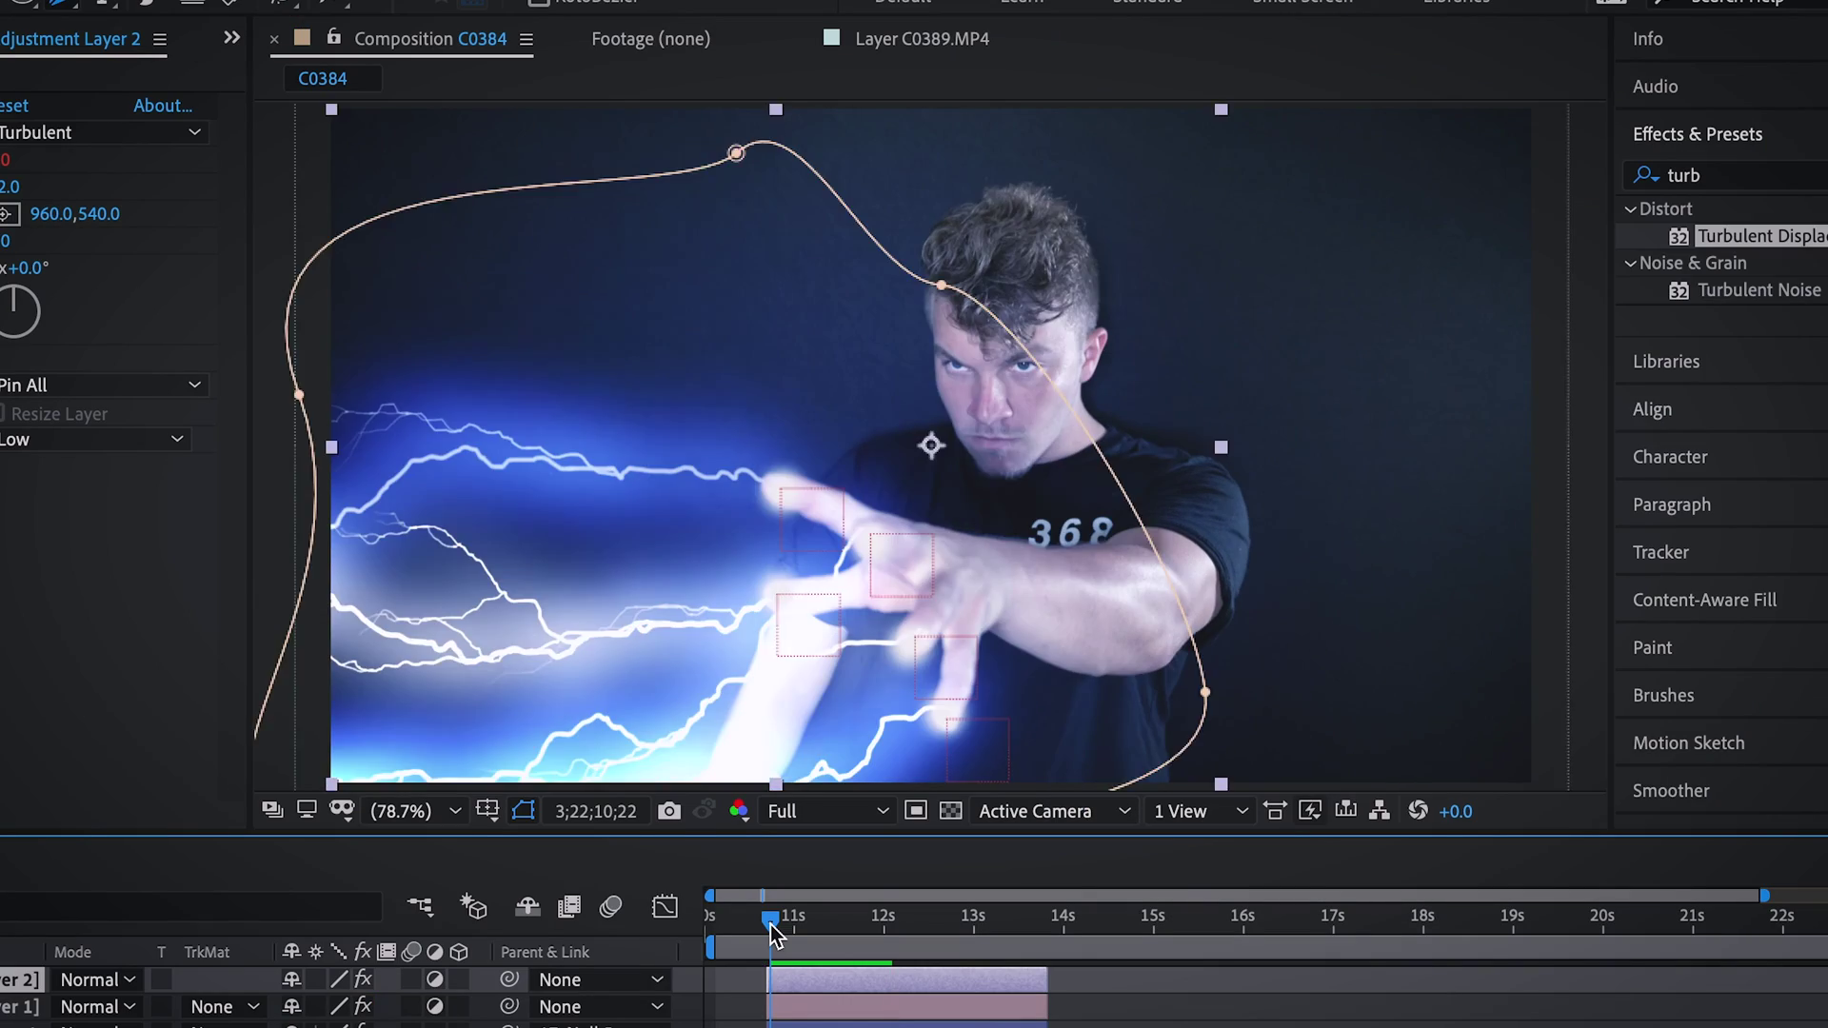
pyautogui.press('space')
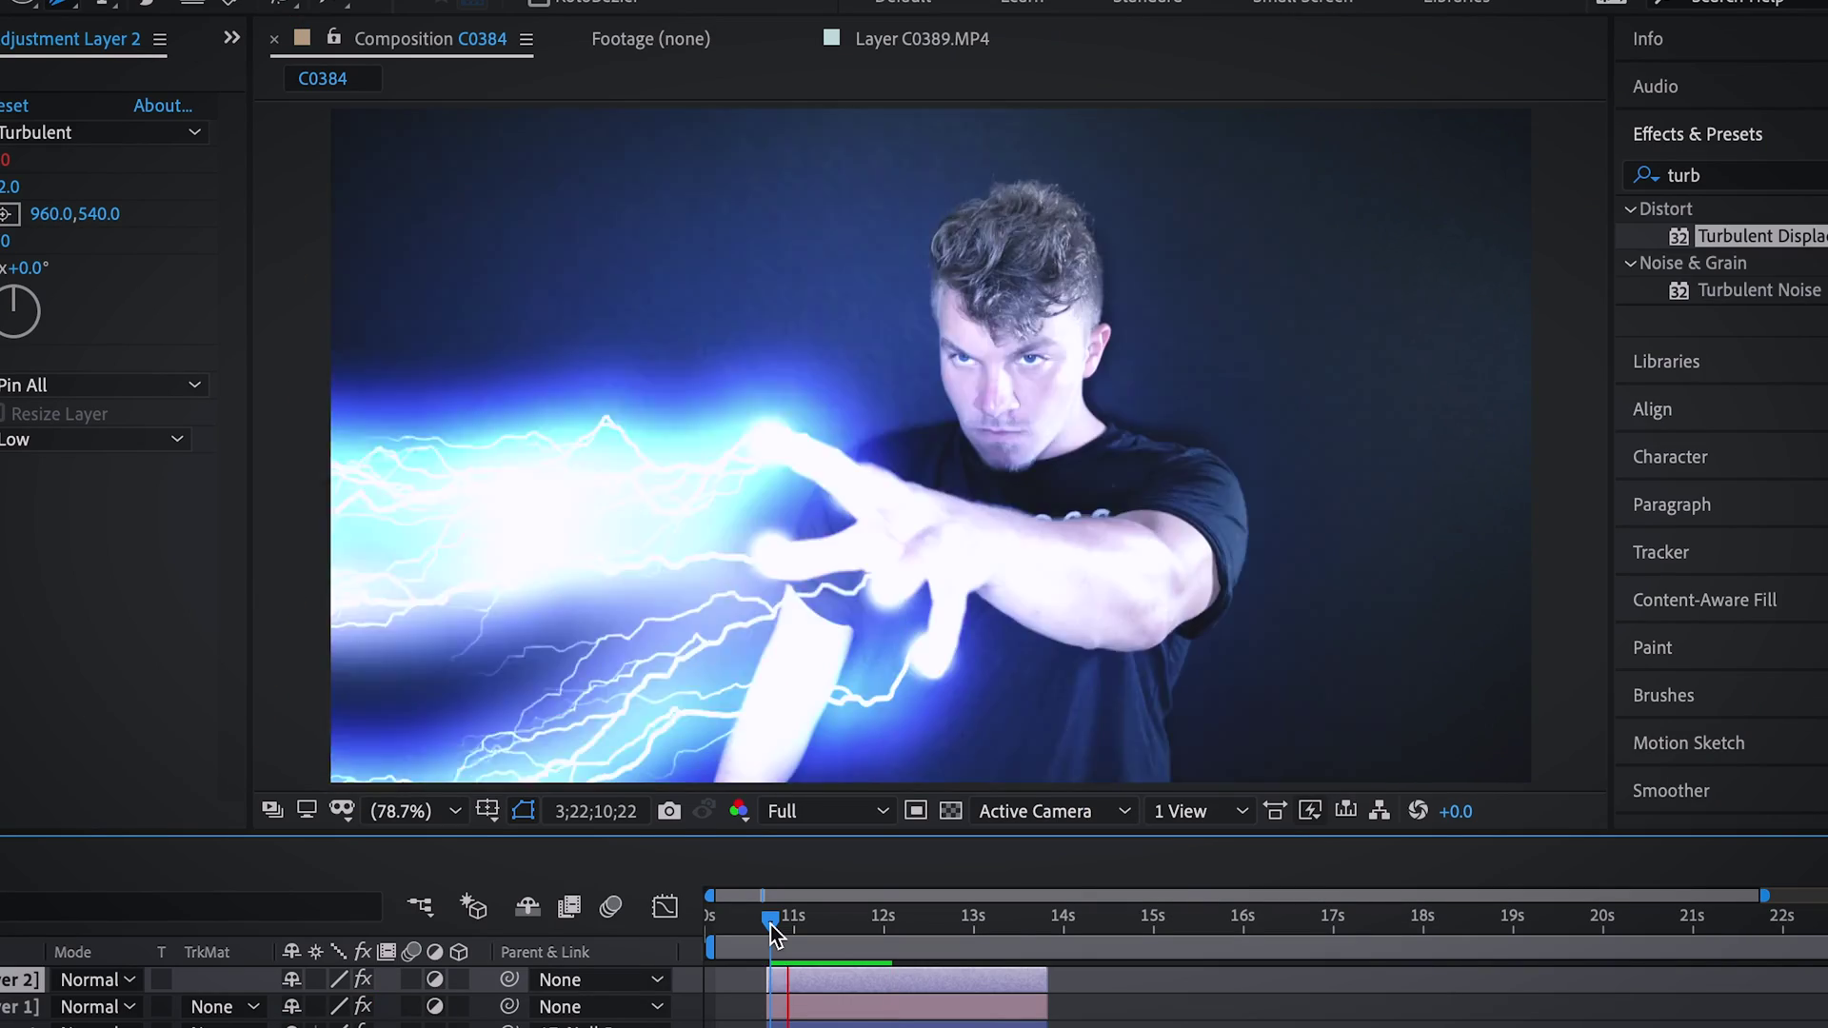